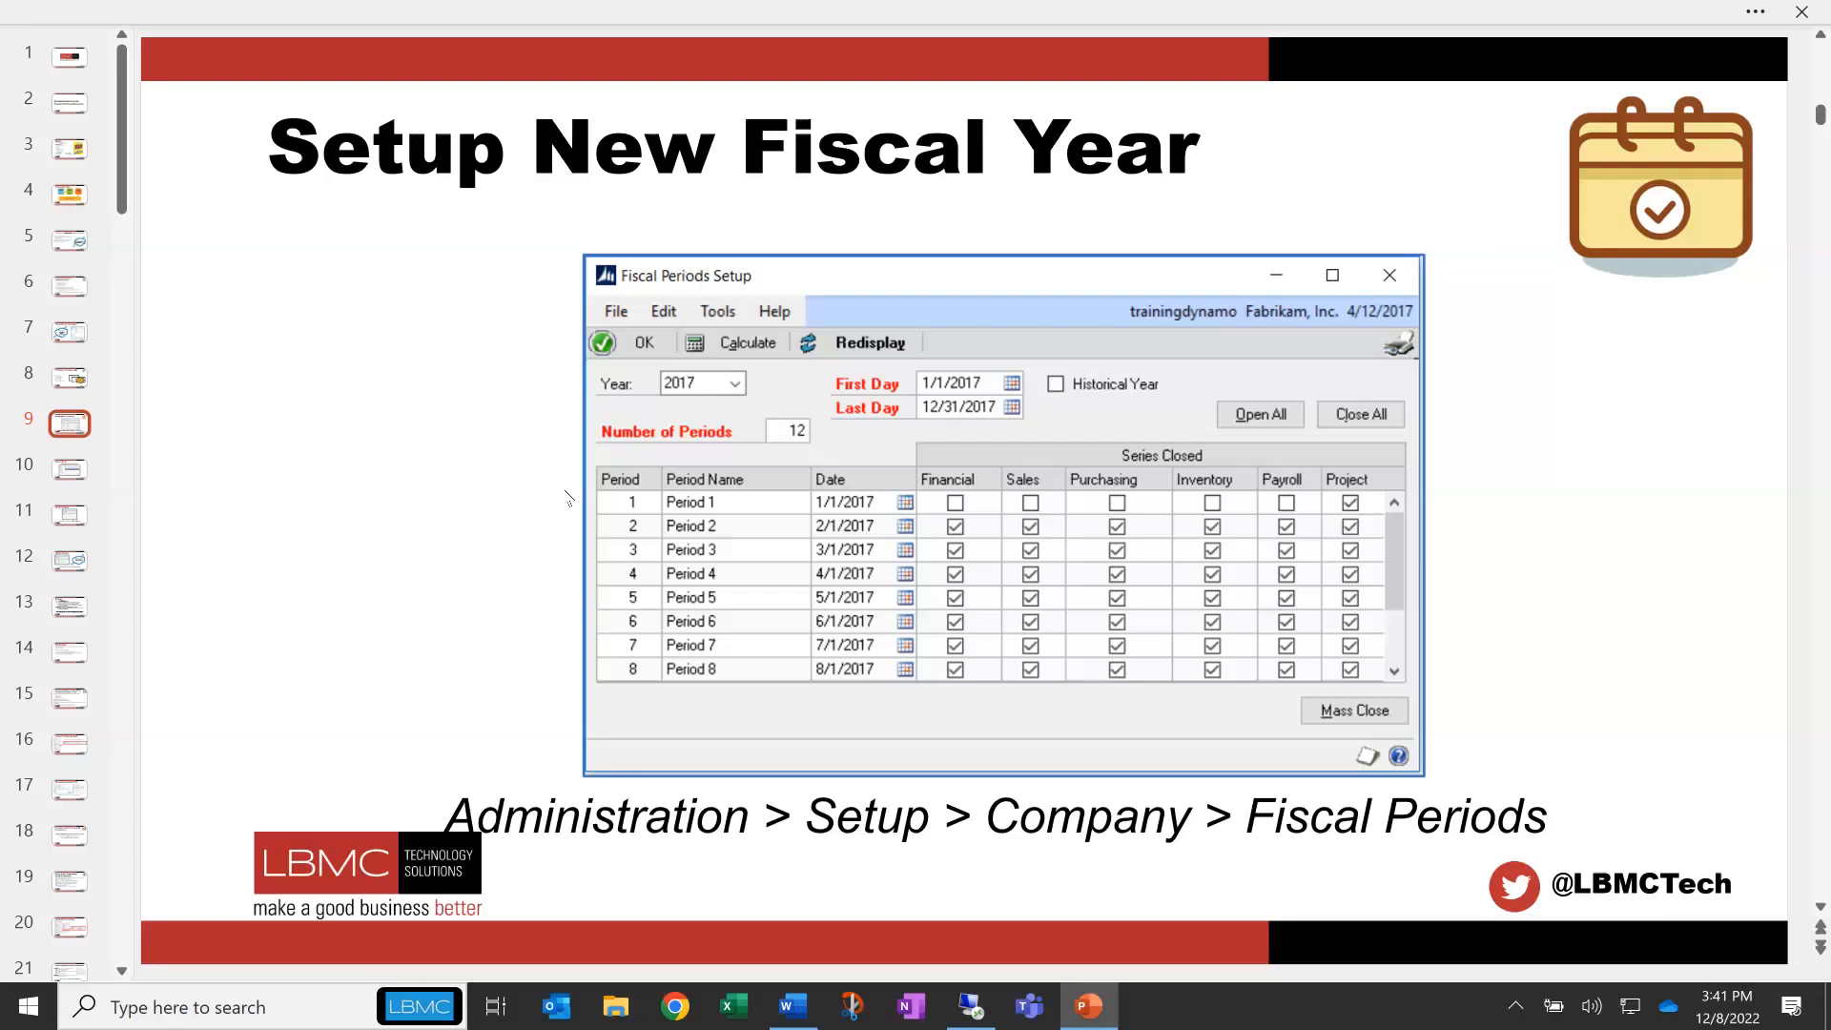
Switch to Microsoft Dynamics GP and open Fiscal Periods Setup from the company setup in Administration.
click(973, 1006)
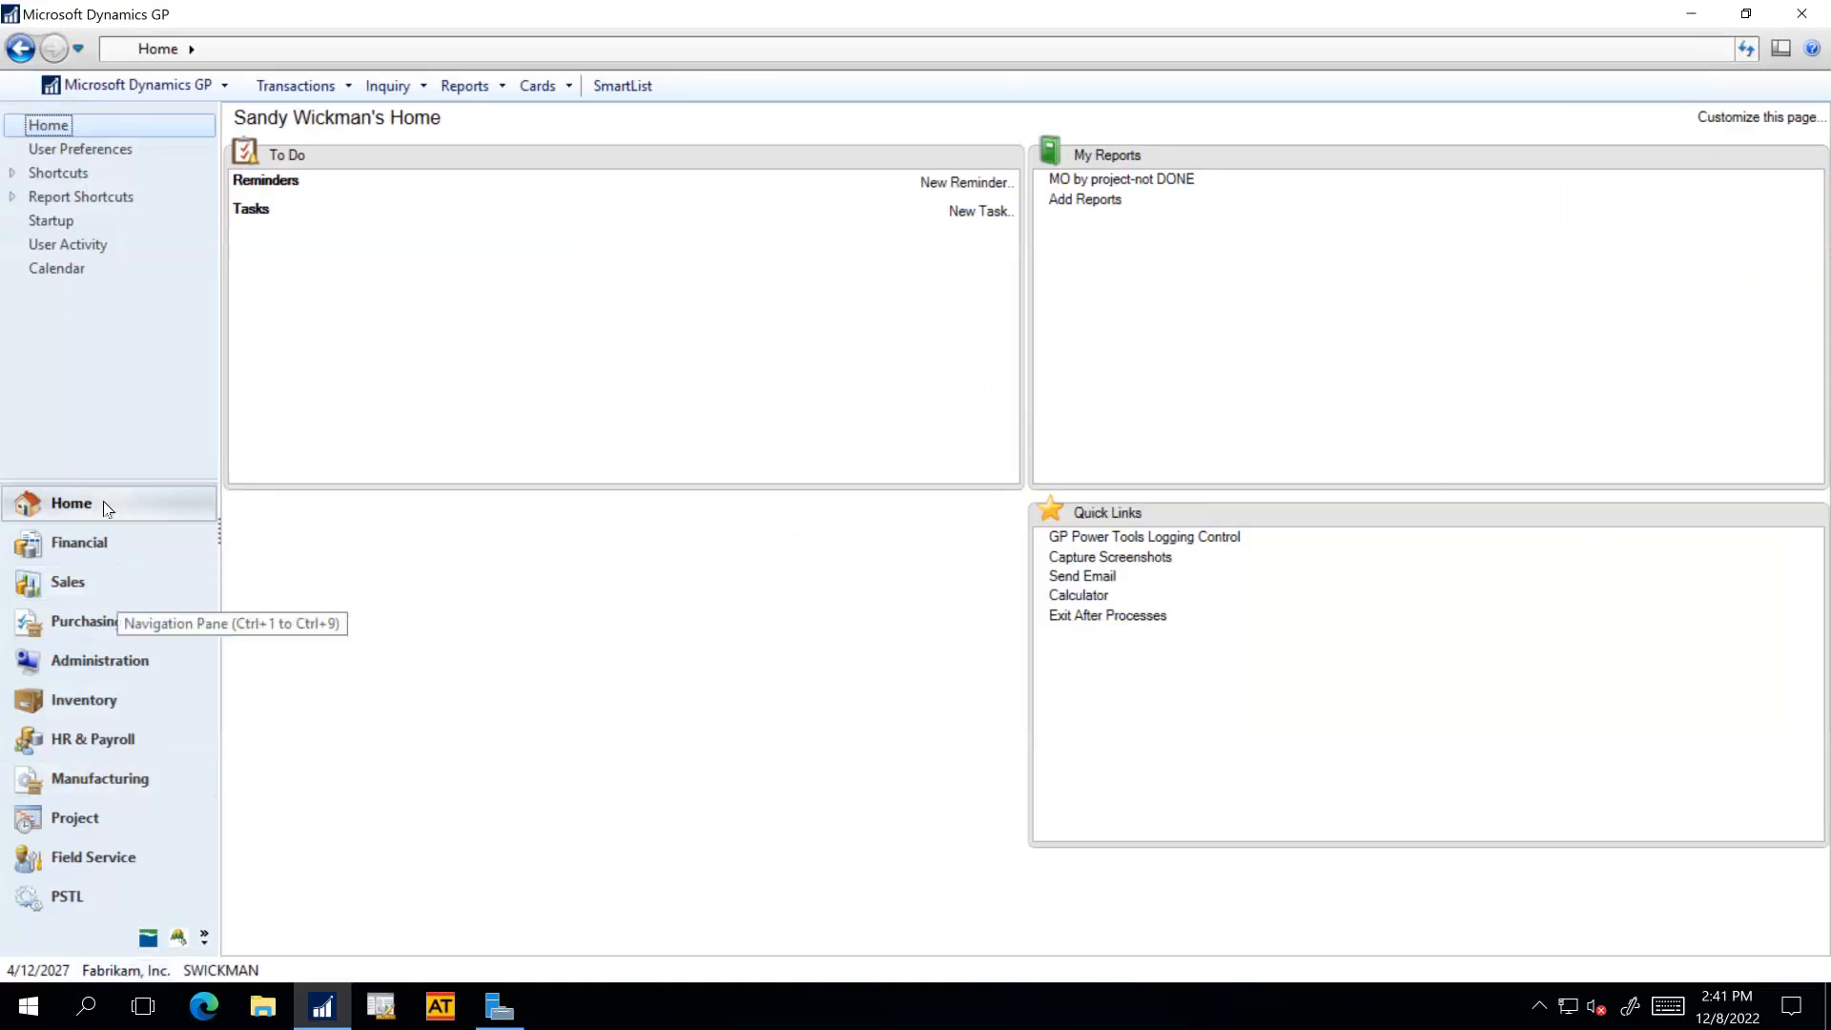
click(131, 672)
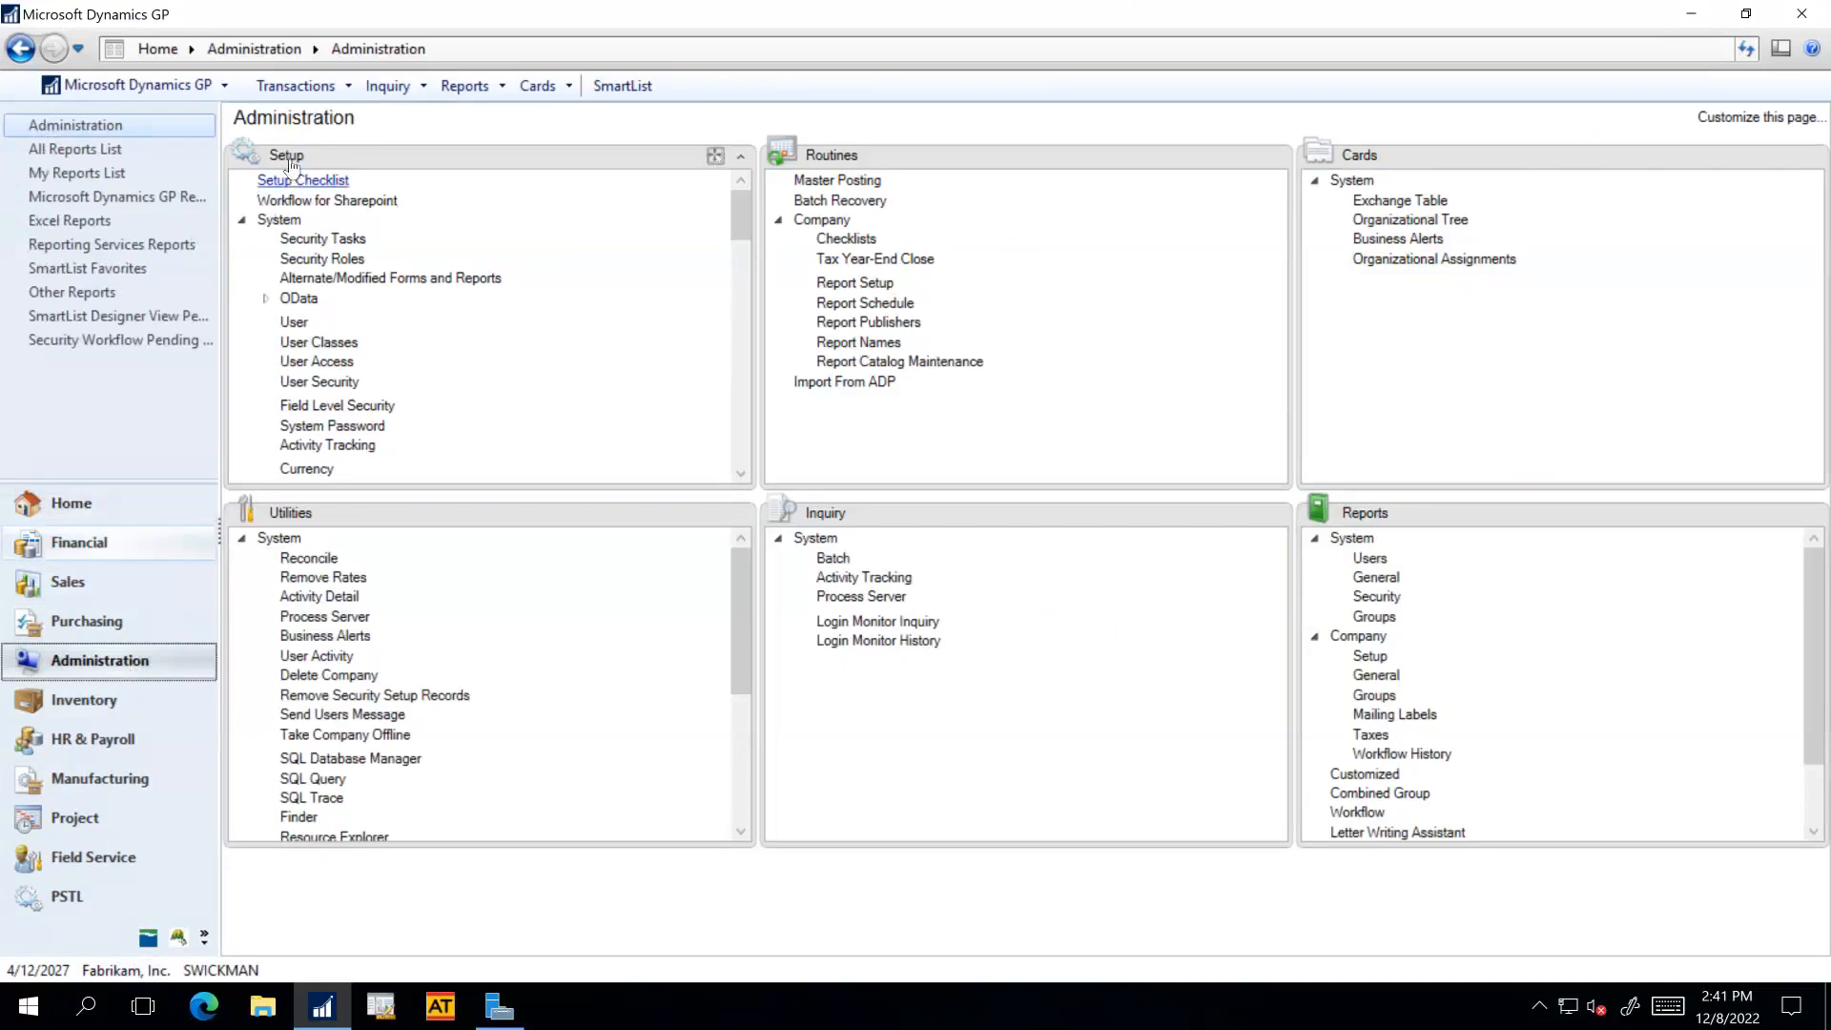
click(243, 222)
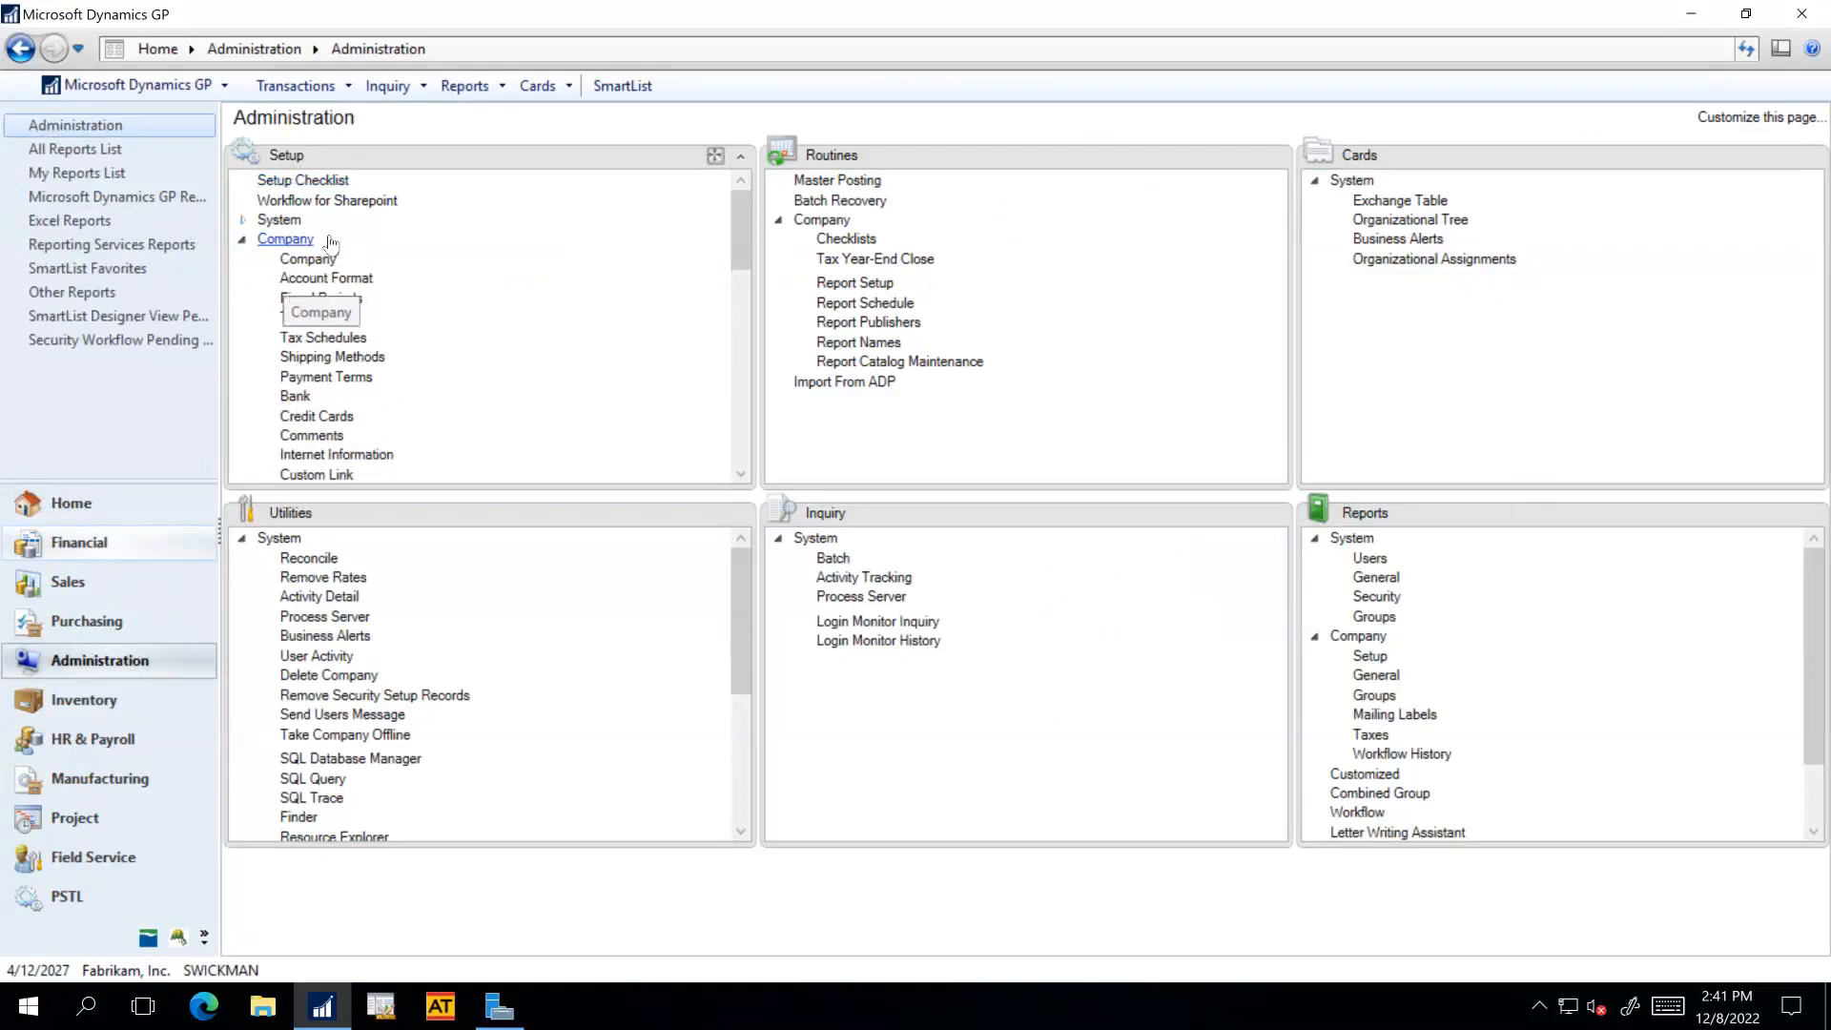
click(243, 240)
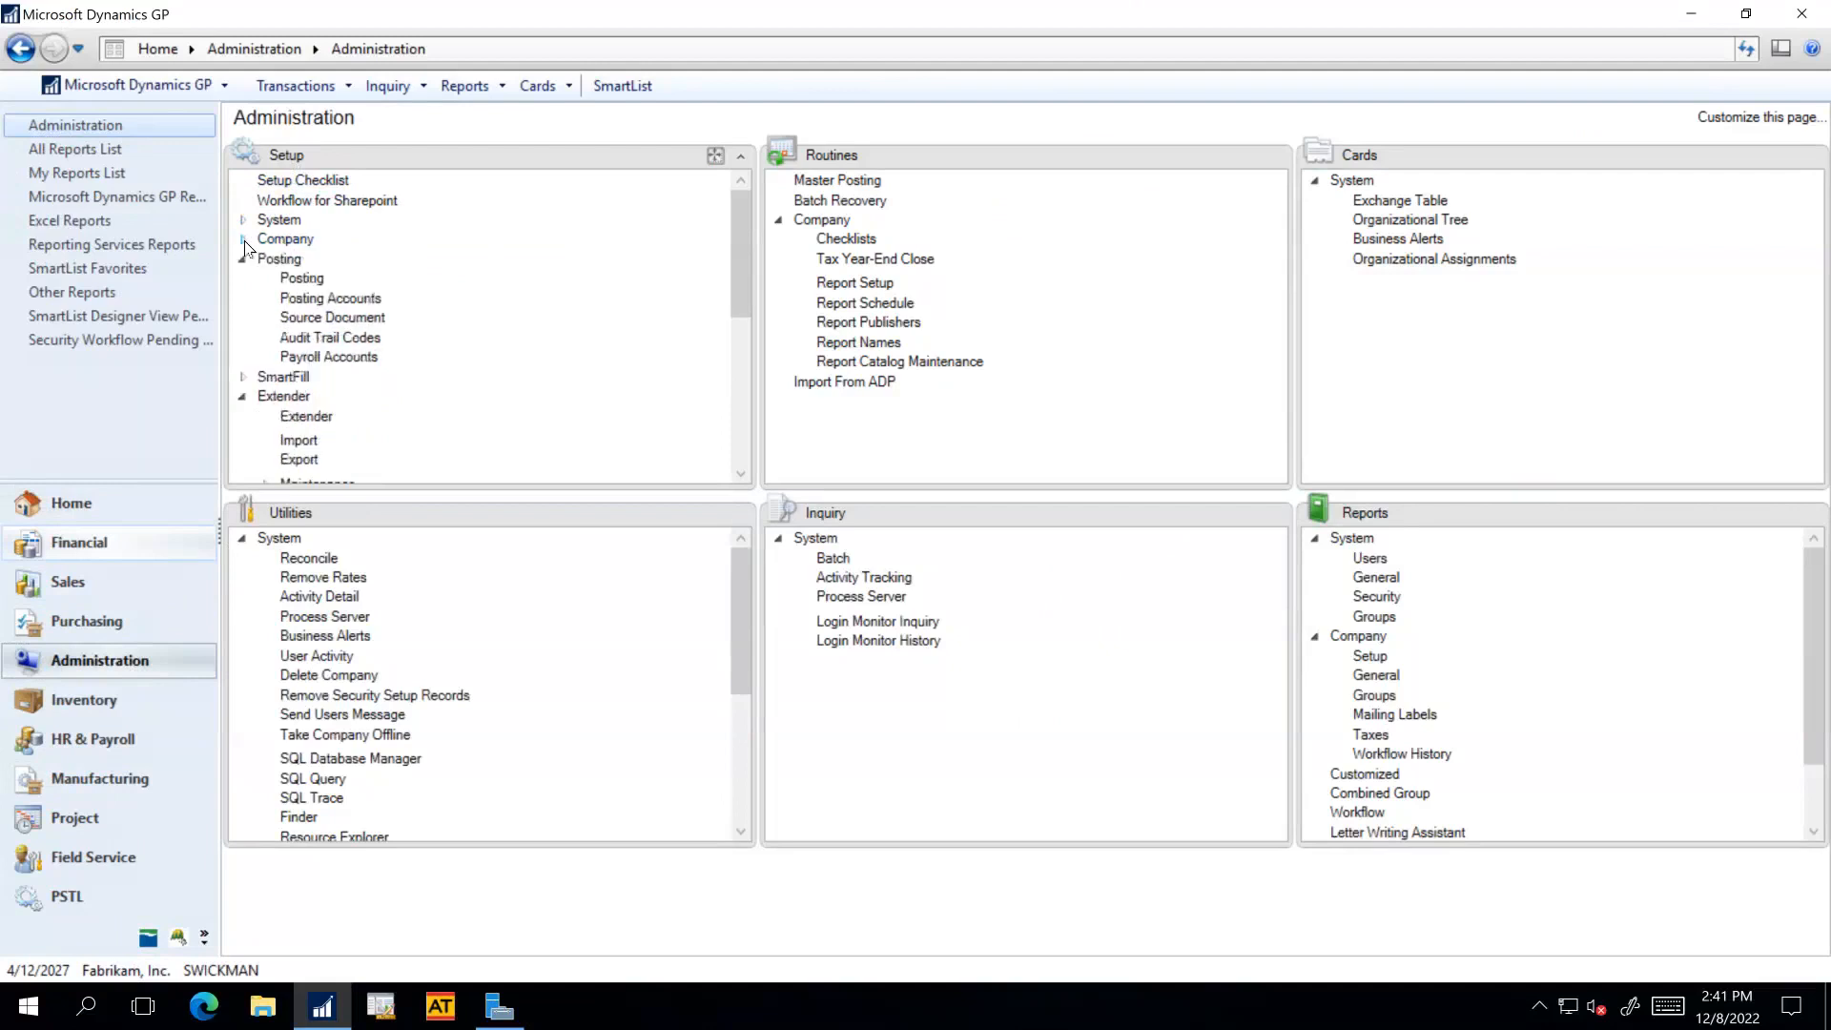
click(243, 240)
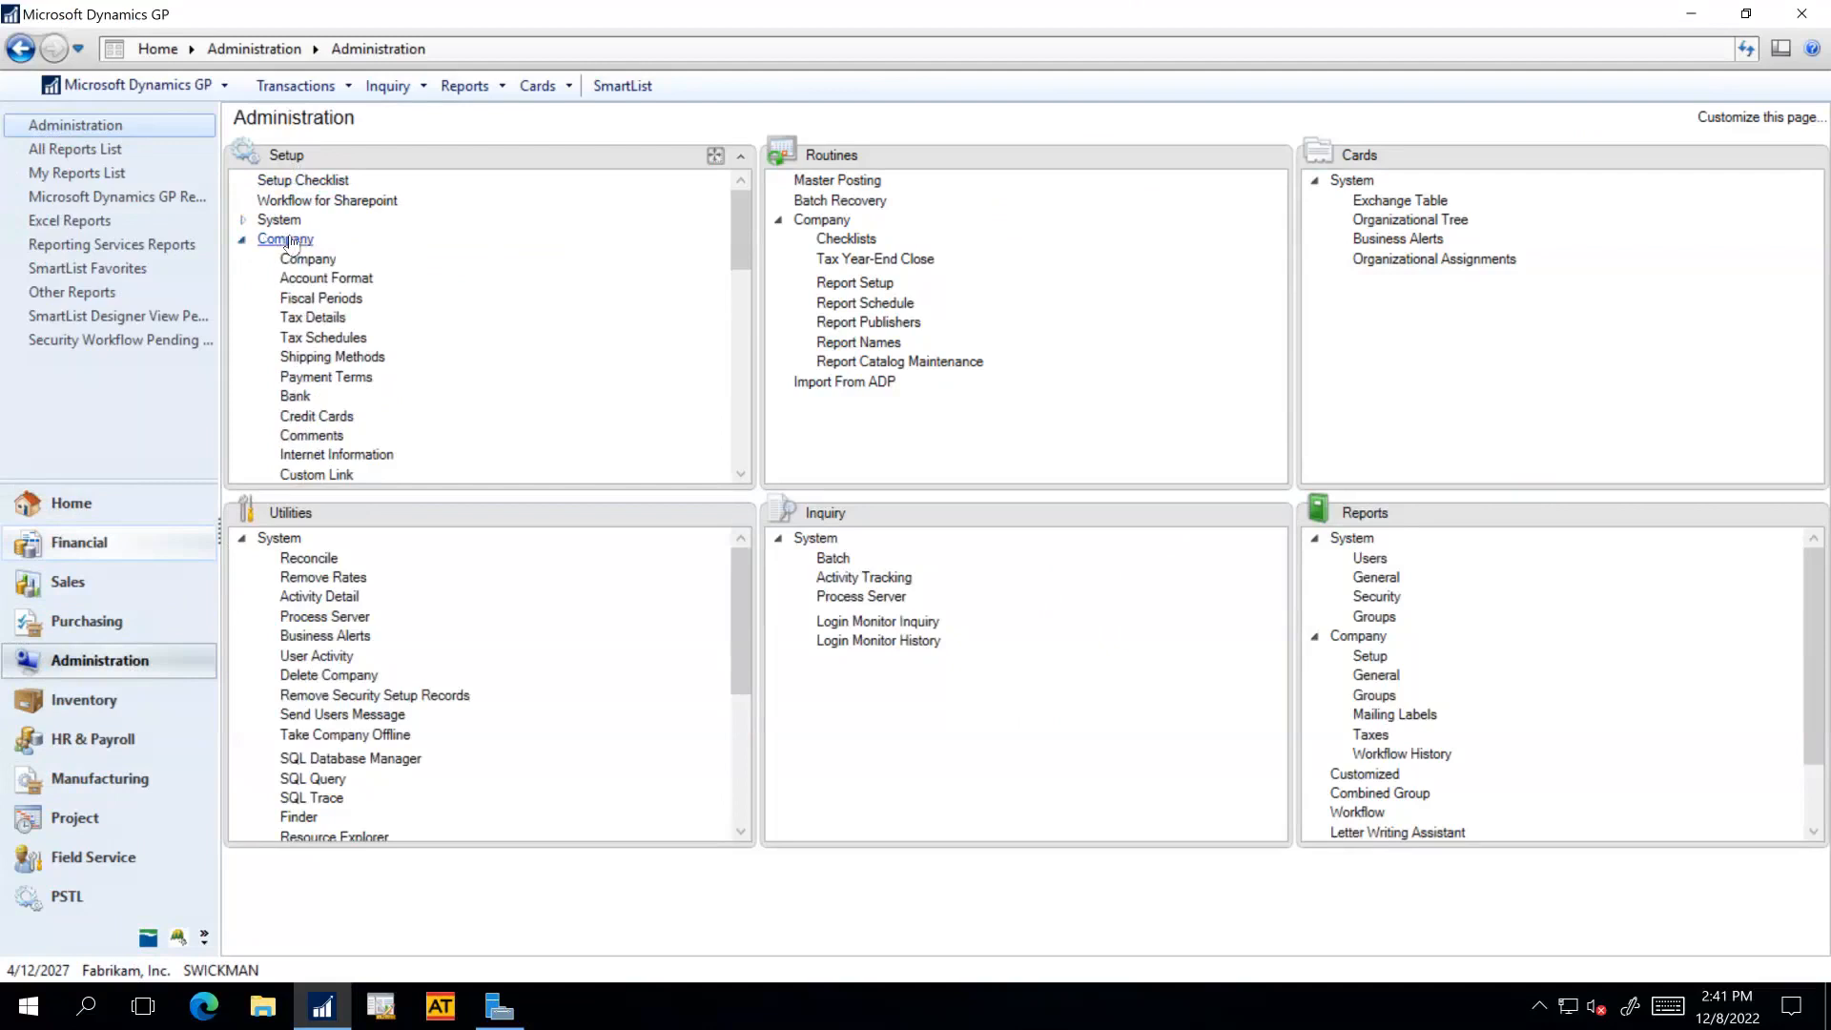
click(352, 301)
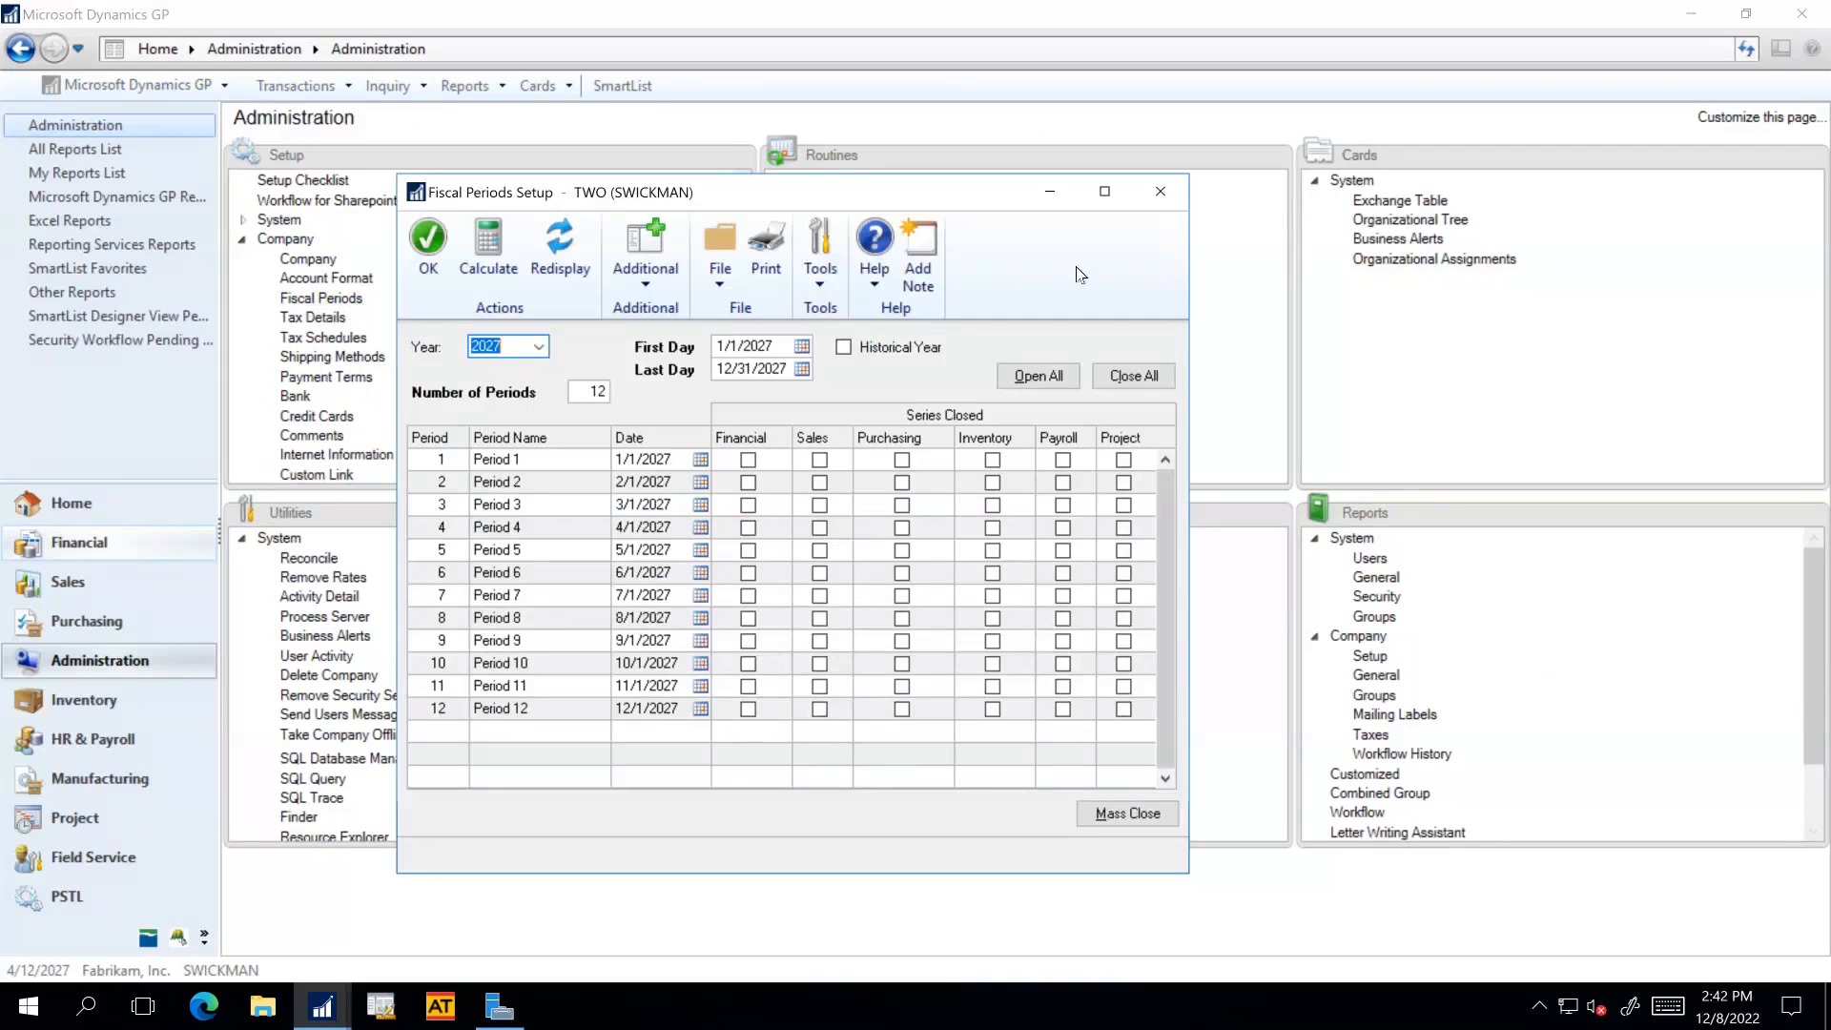
Set up fiscal year 2028, calculate its period dates and close Fiscal Periods Setup.
text(2028)
key(Tab)
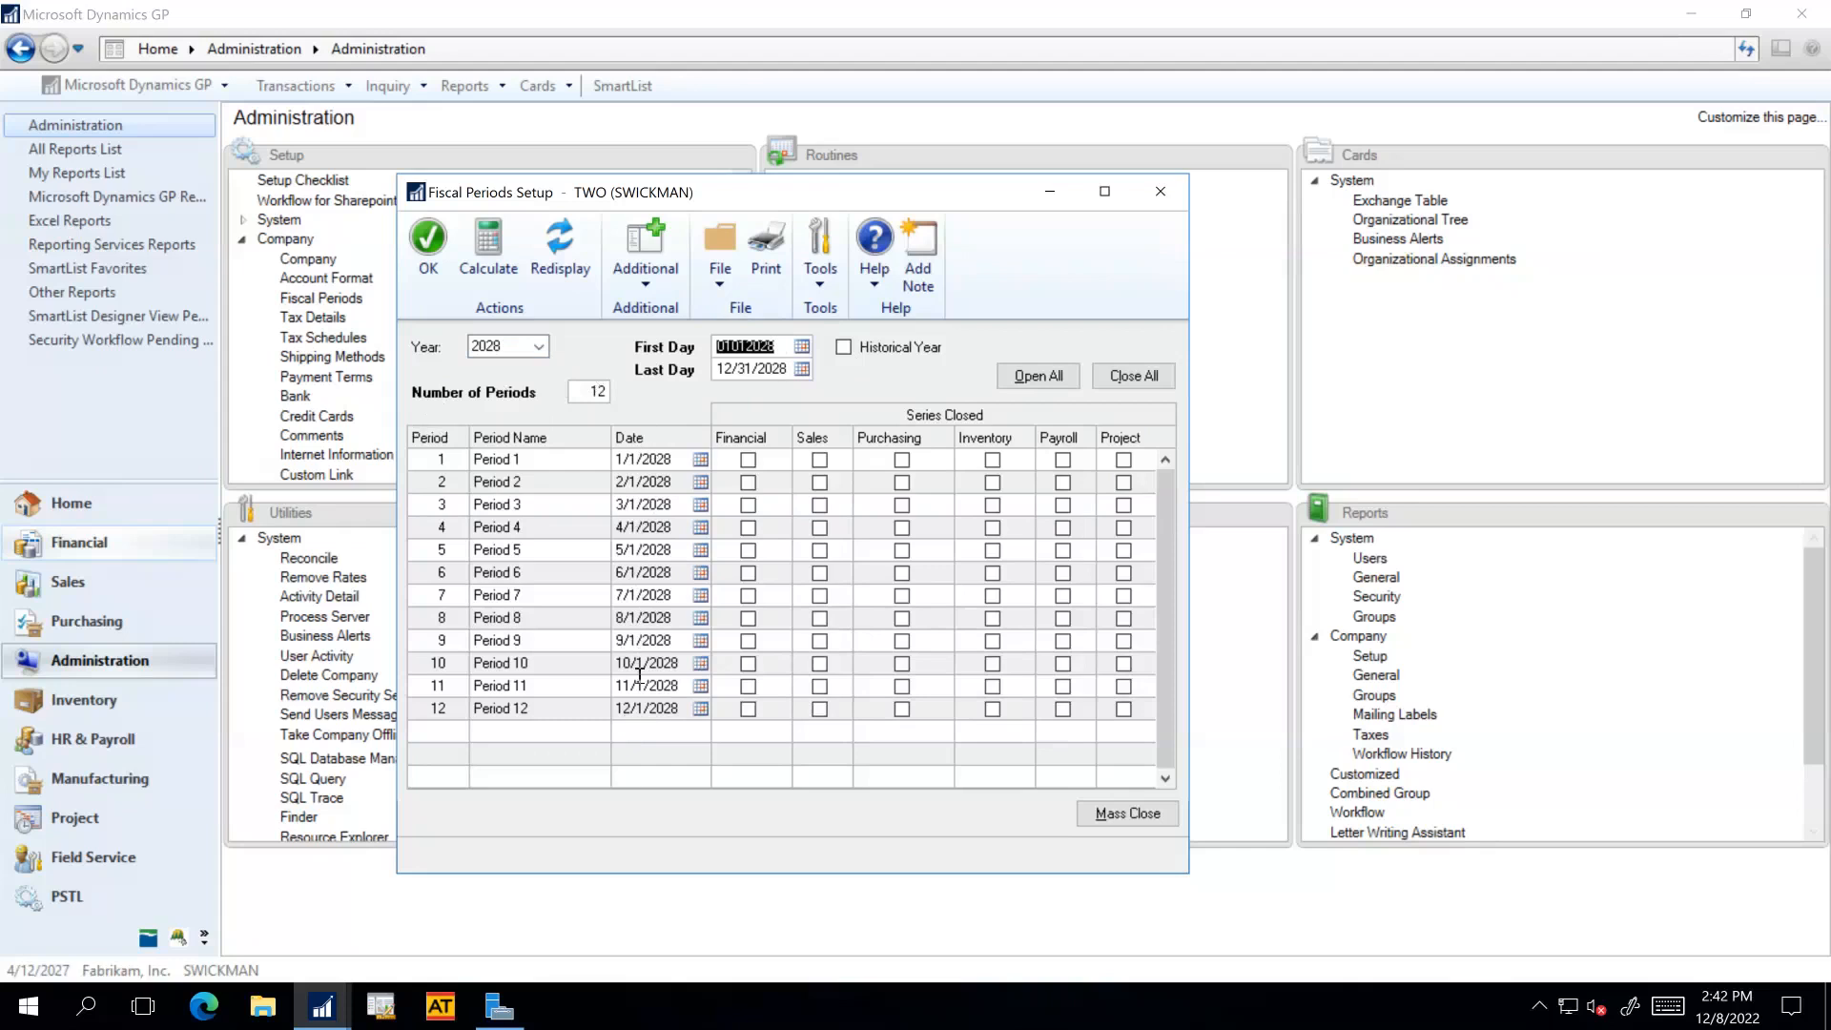
click(489, 265)
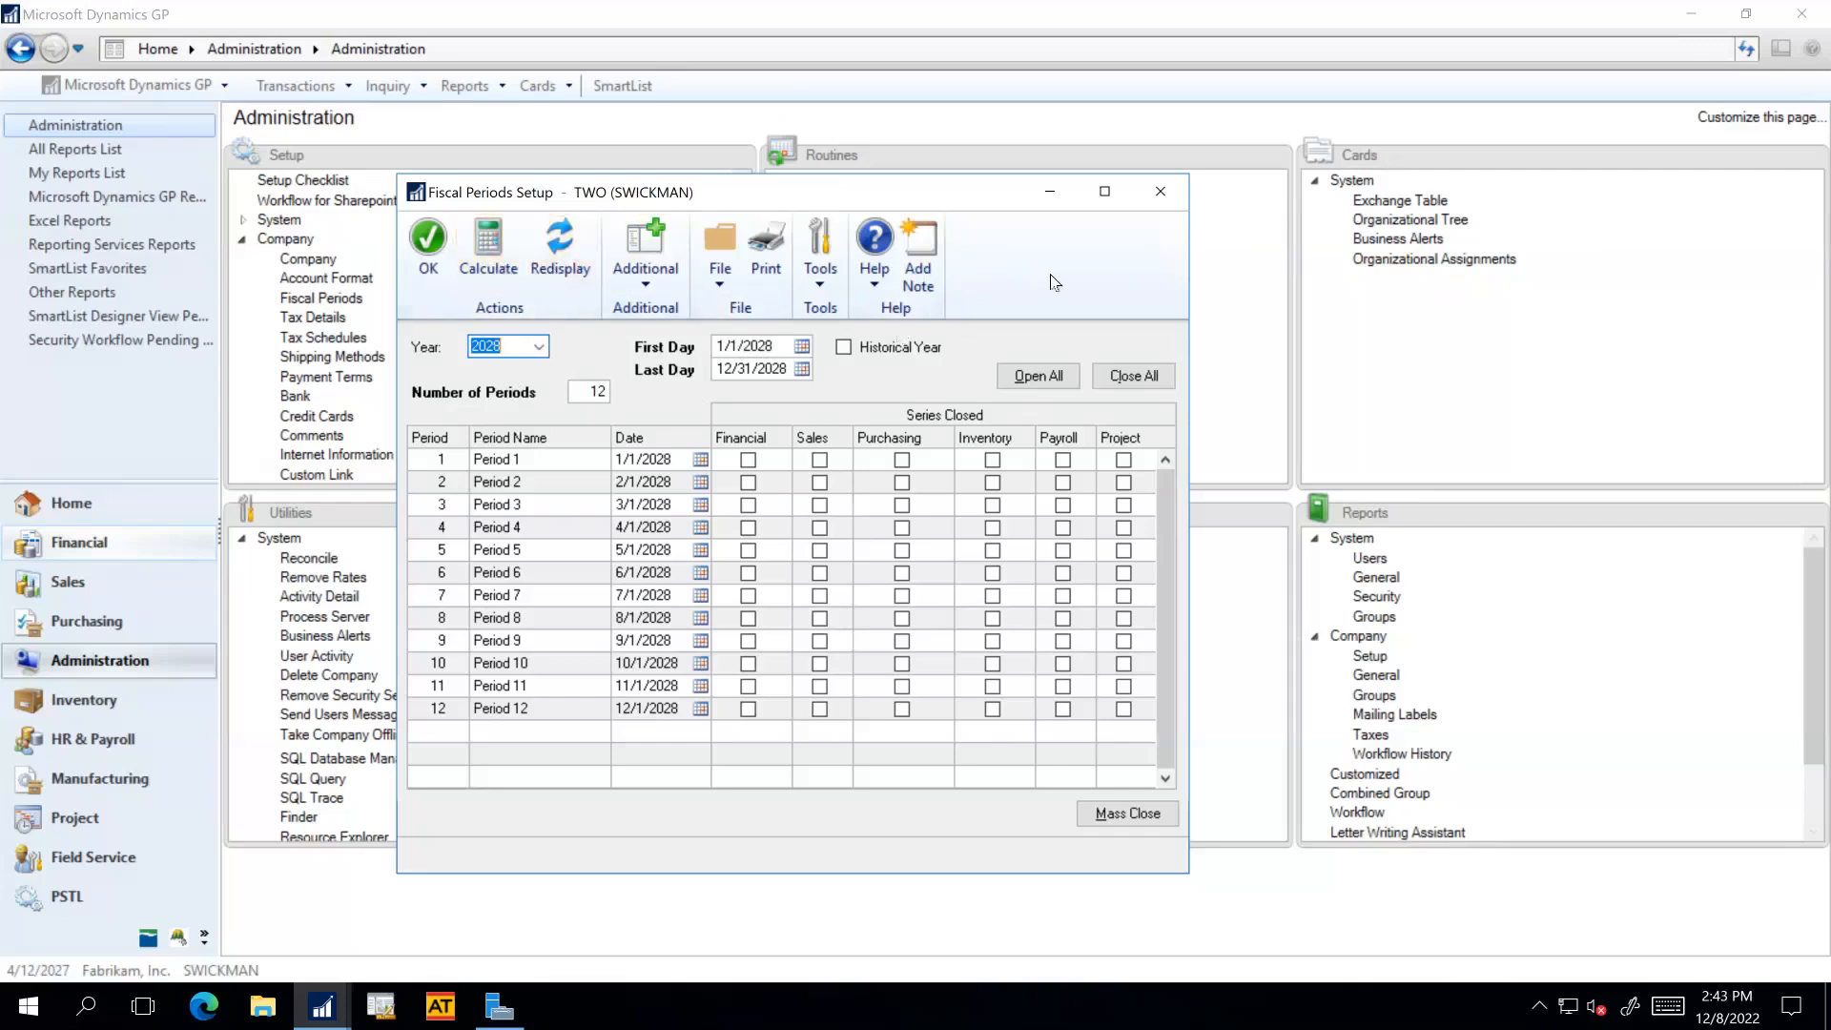
click(1161, 192)
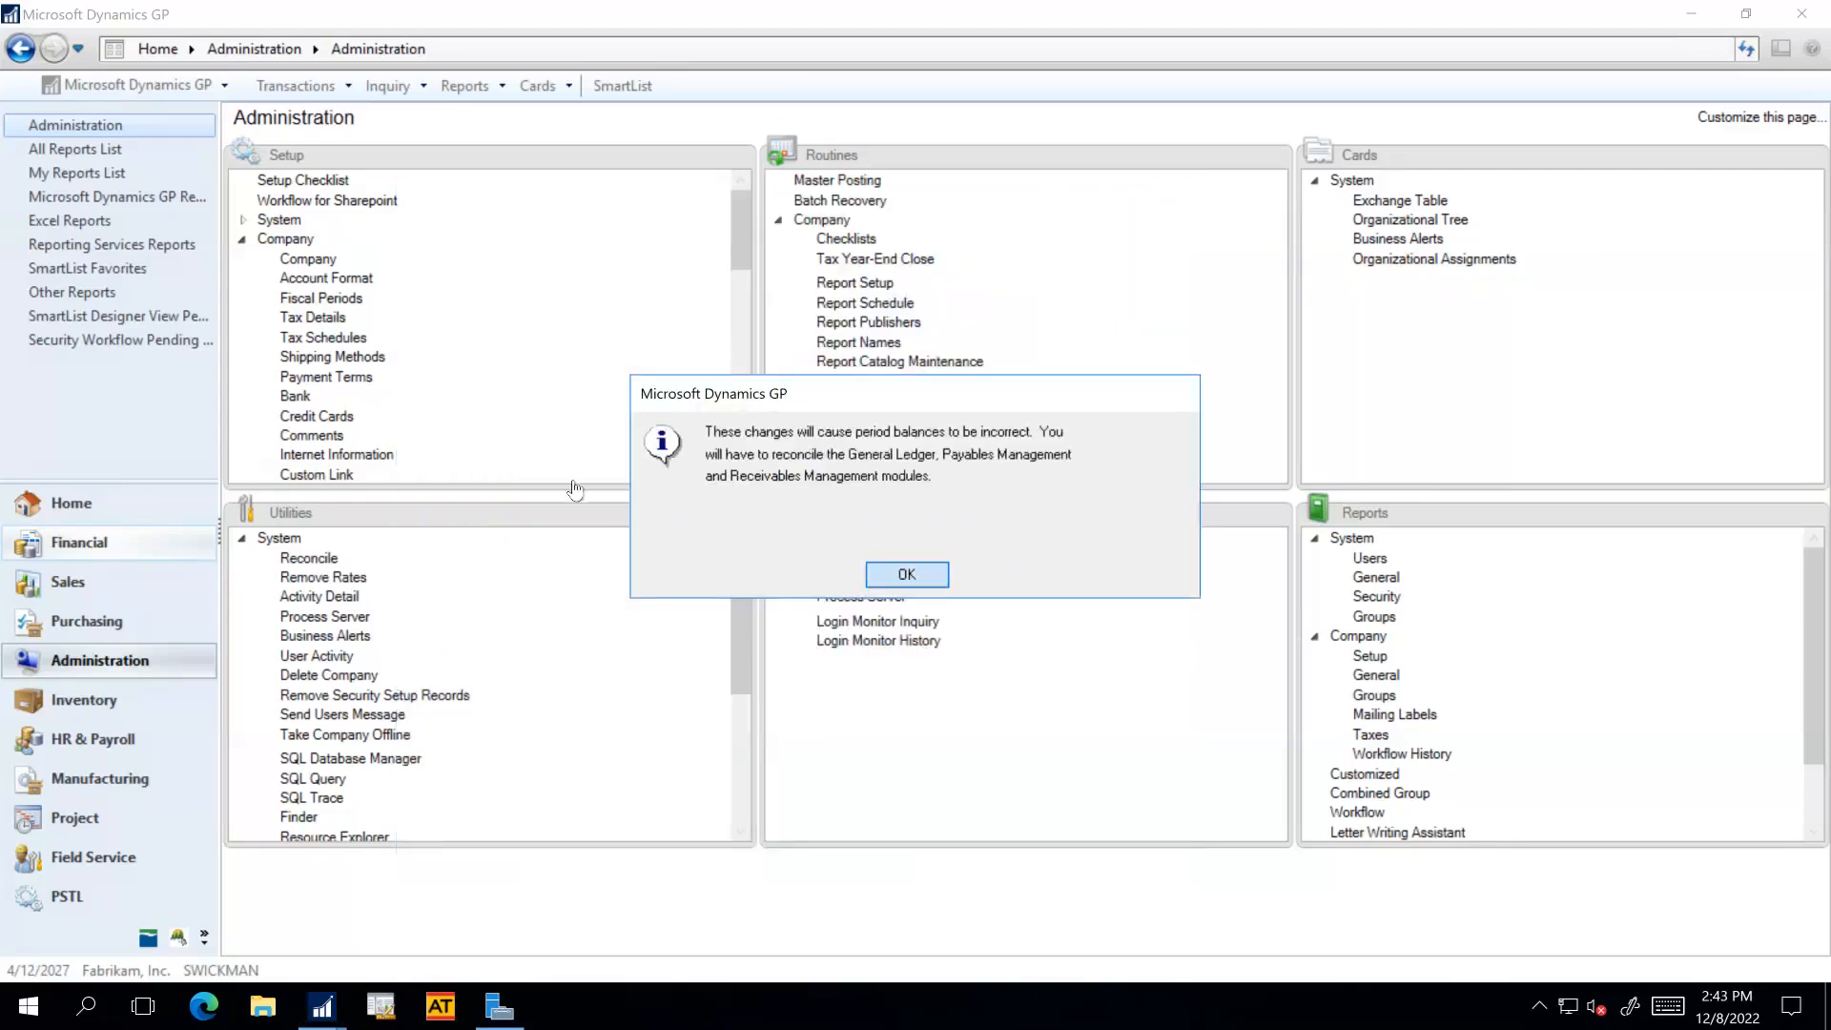
key(Return)
Reopen Fiscal Periods Setup and display the year 2028.
click(346, 299)
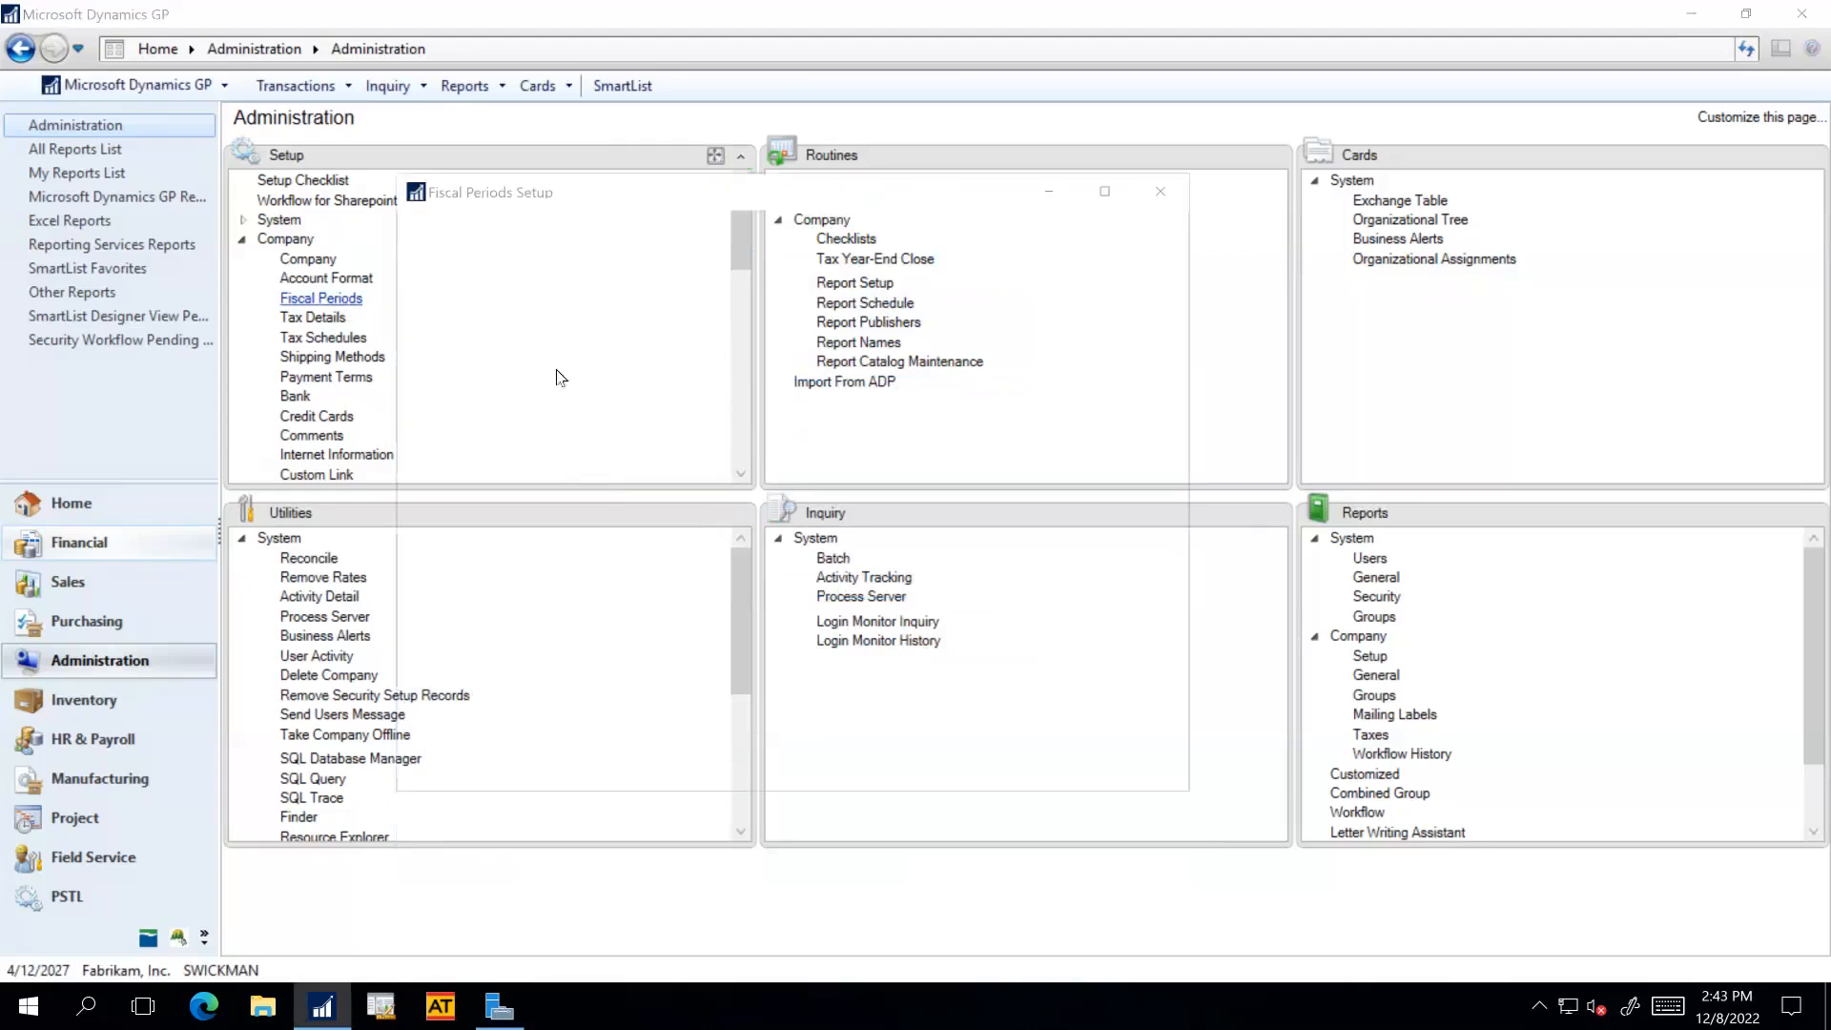
click(538, 345)
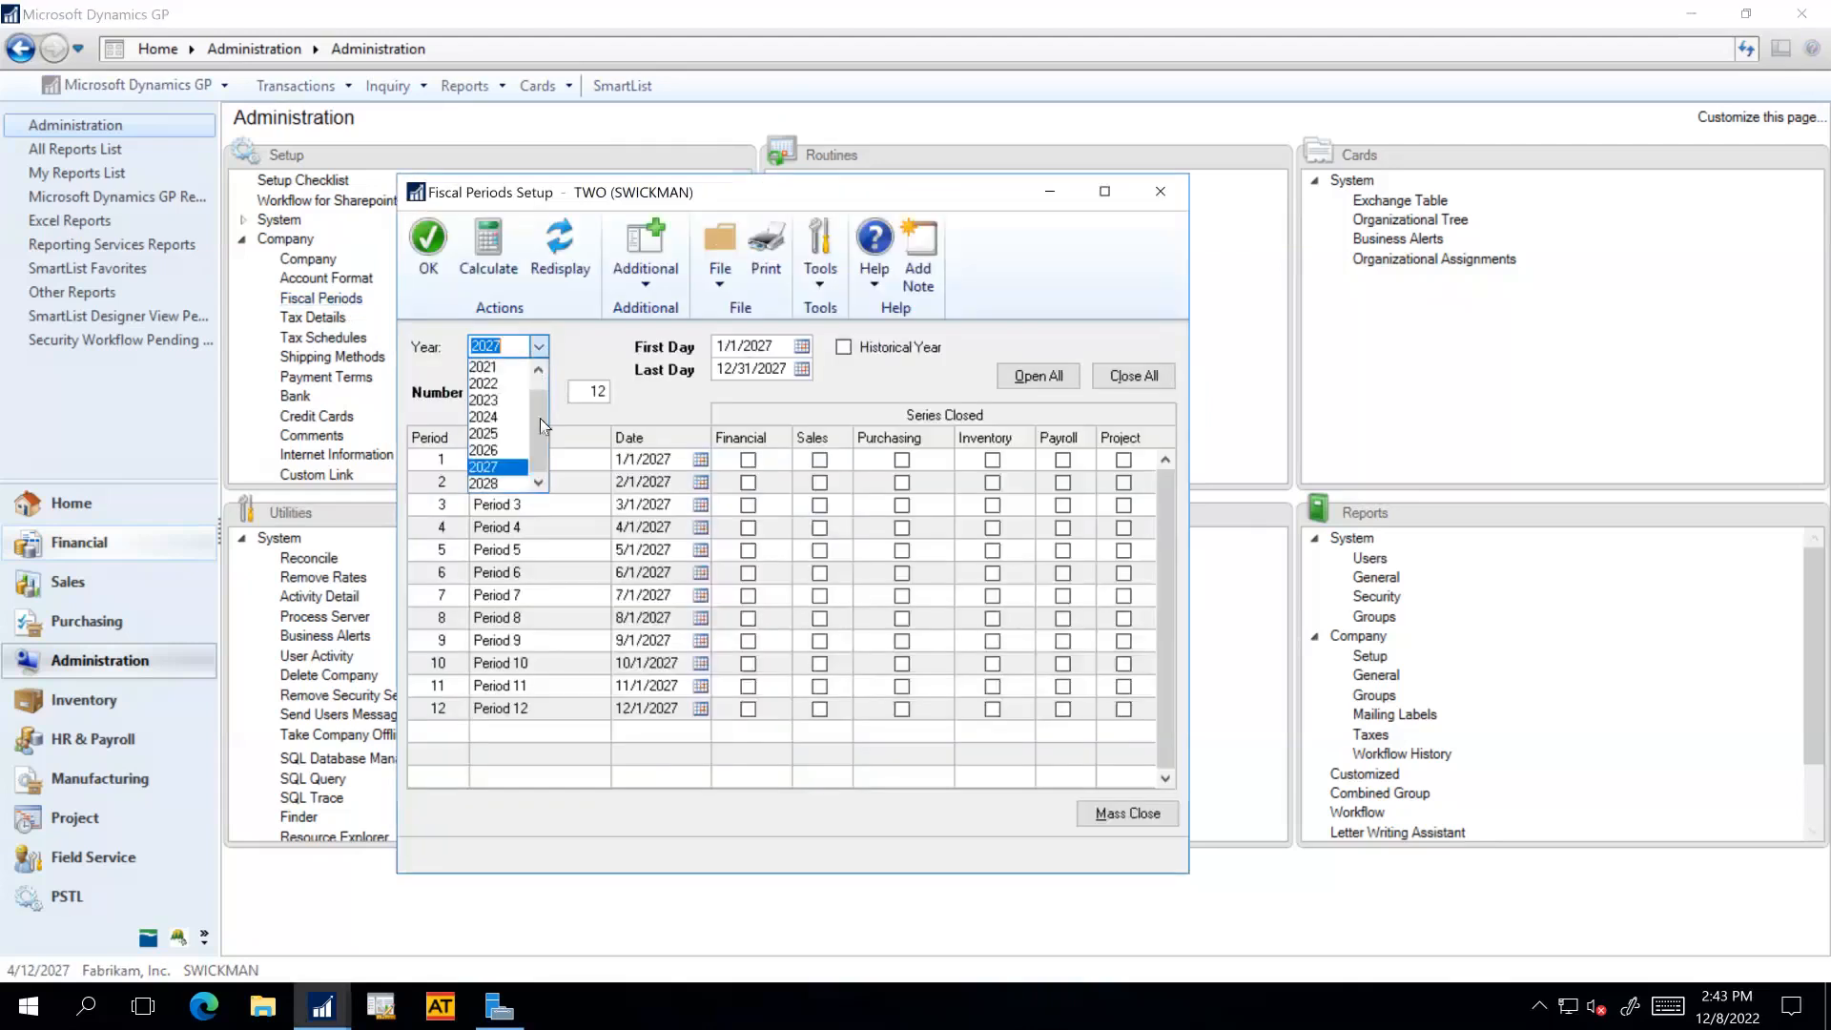
click(484, 483)
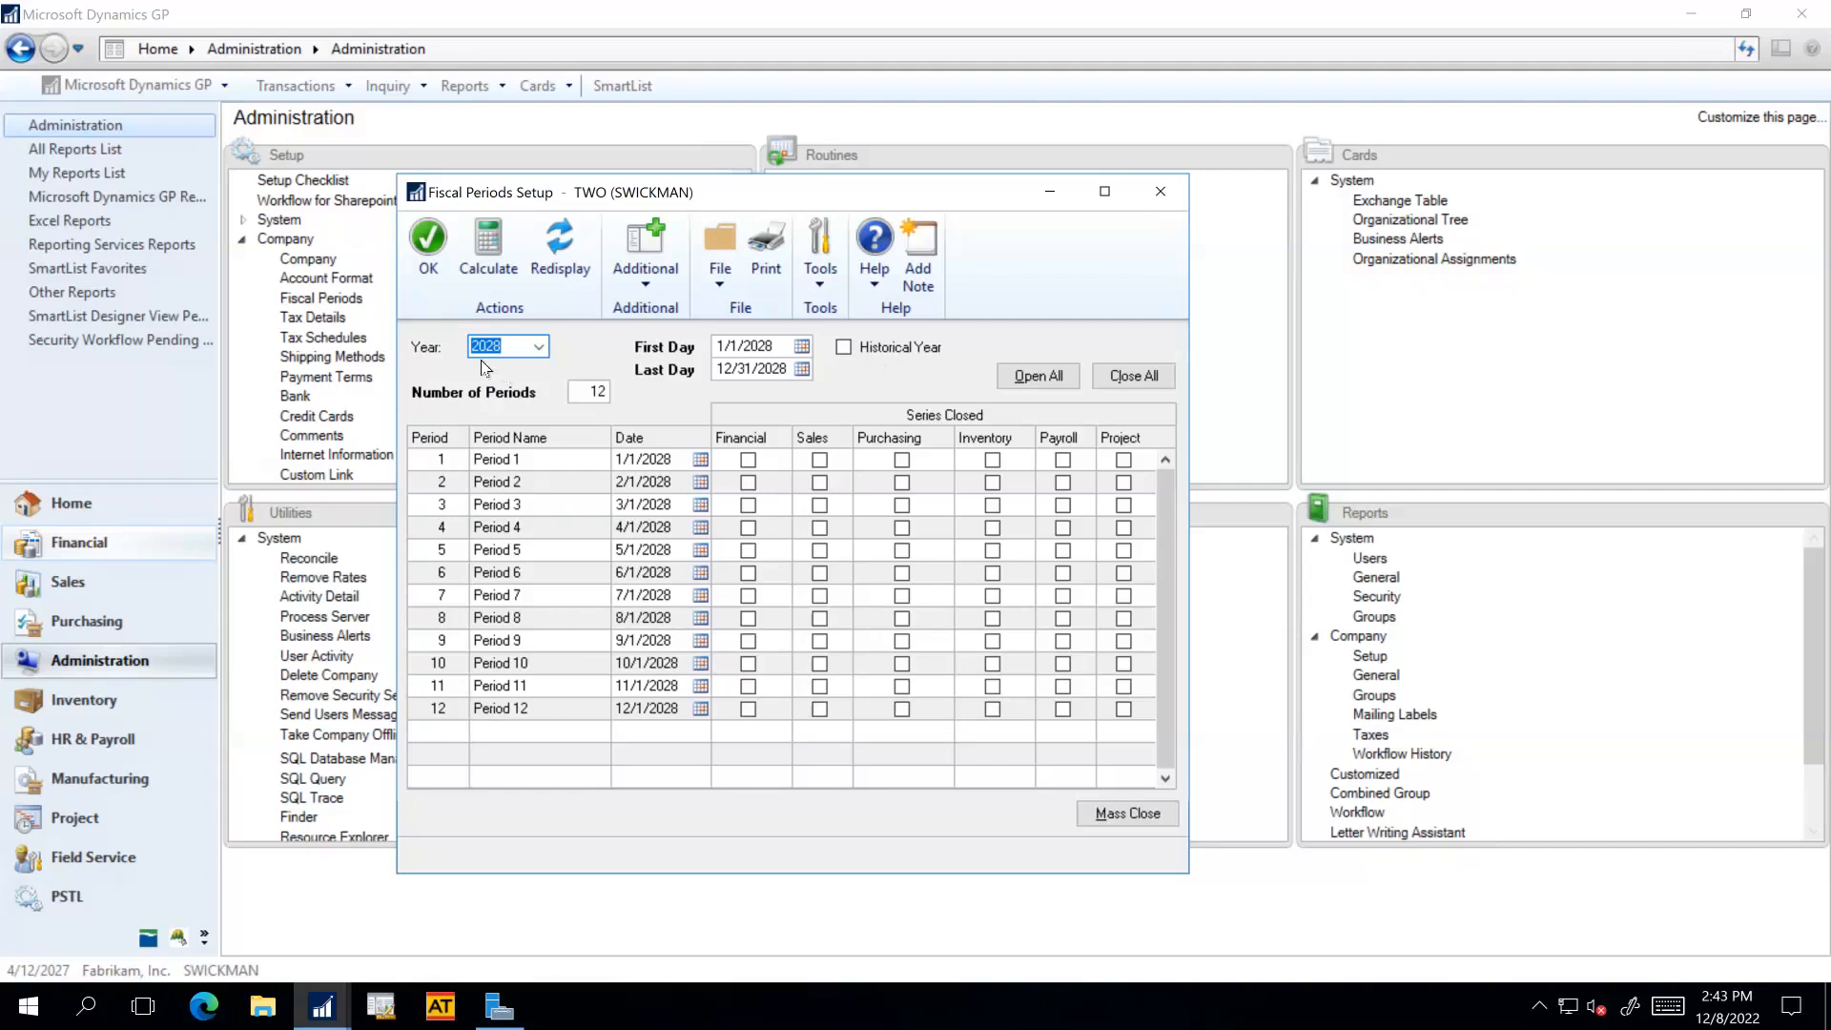
Close all series for every 2028 period, reopen Period 1 for Sales, Purchasing and Inventory, and accept the setup.
click(1145, 378)
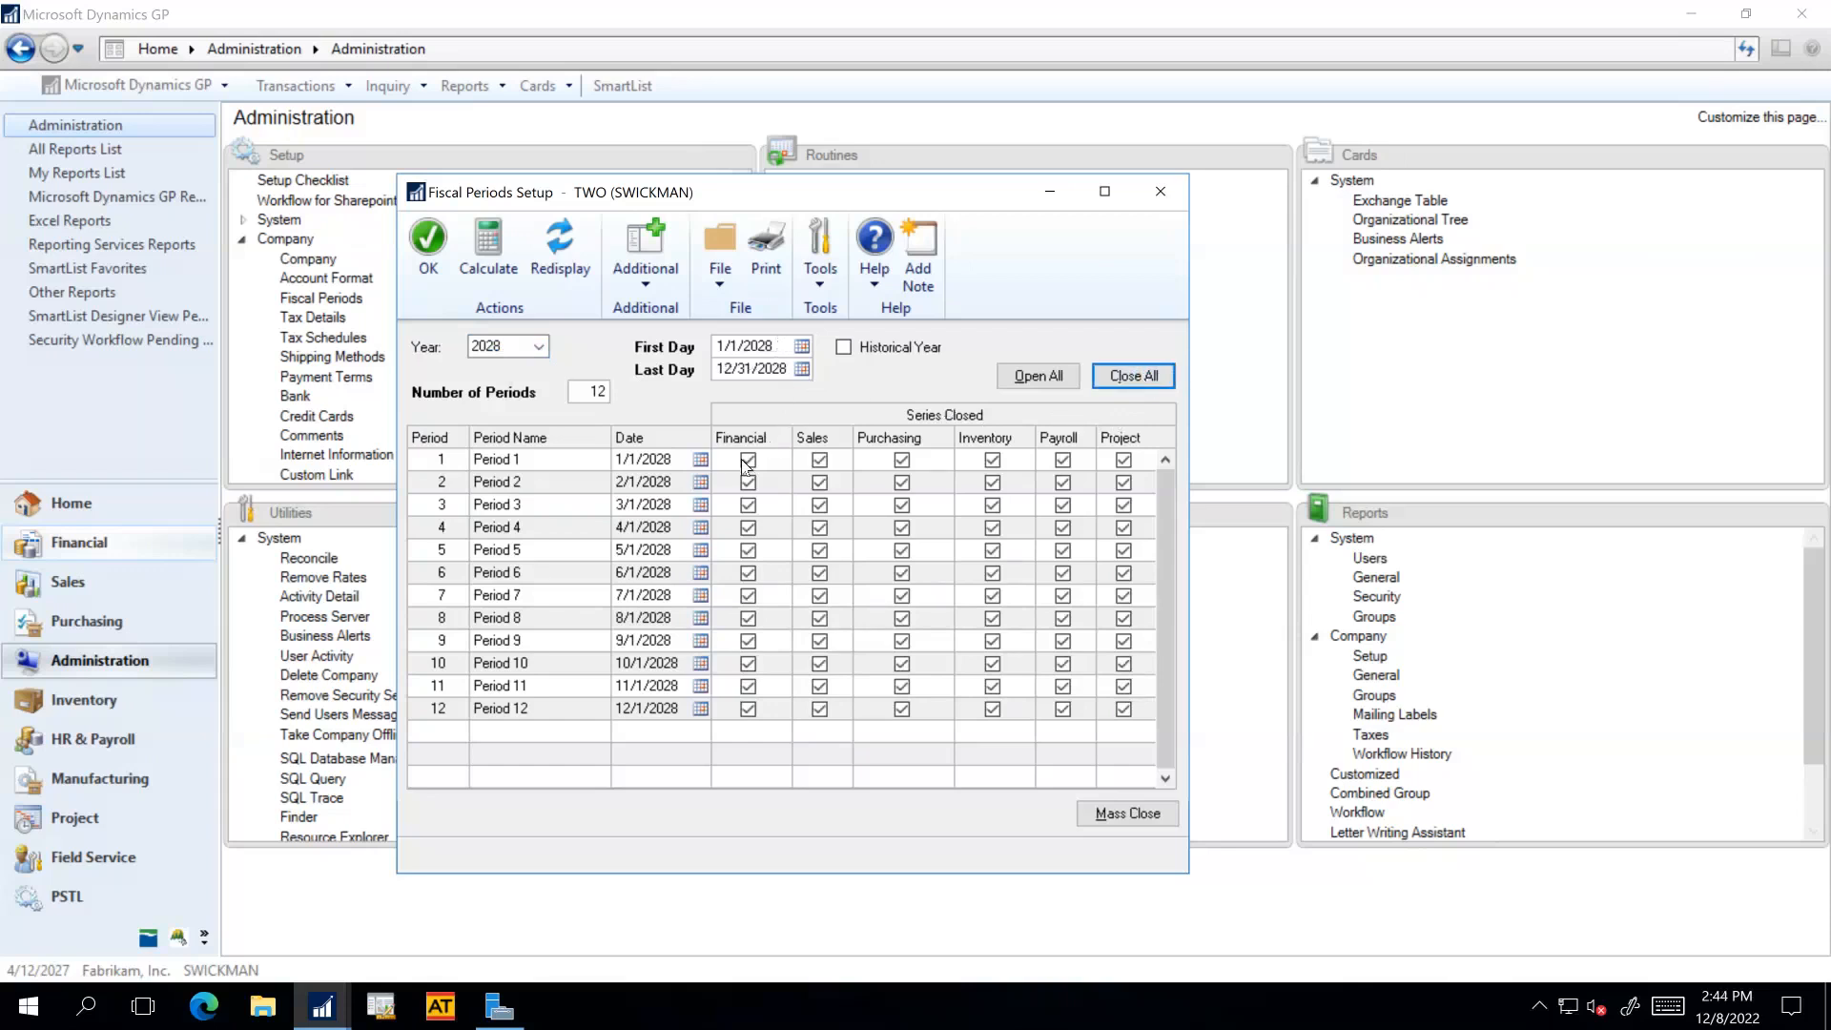
click(820, 461)
click(901, 460)
click(992, 462)
click(435, 258)
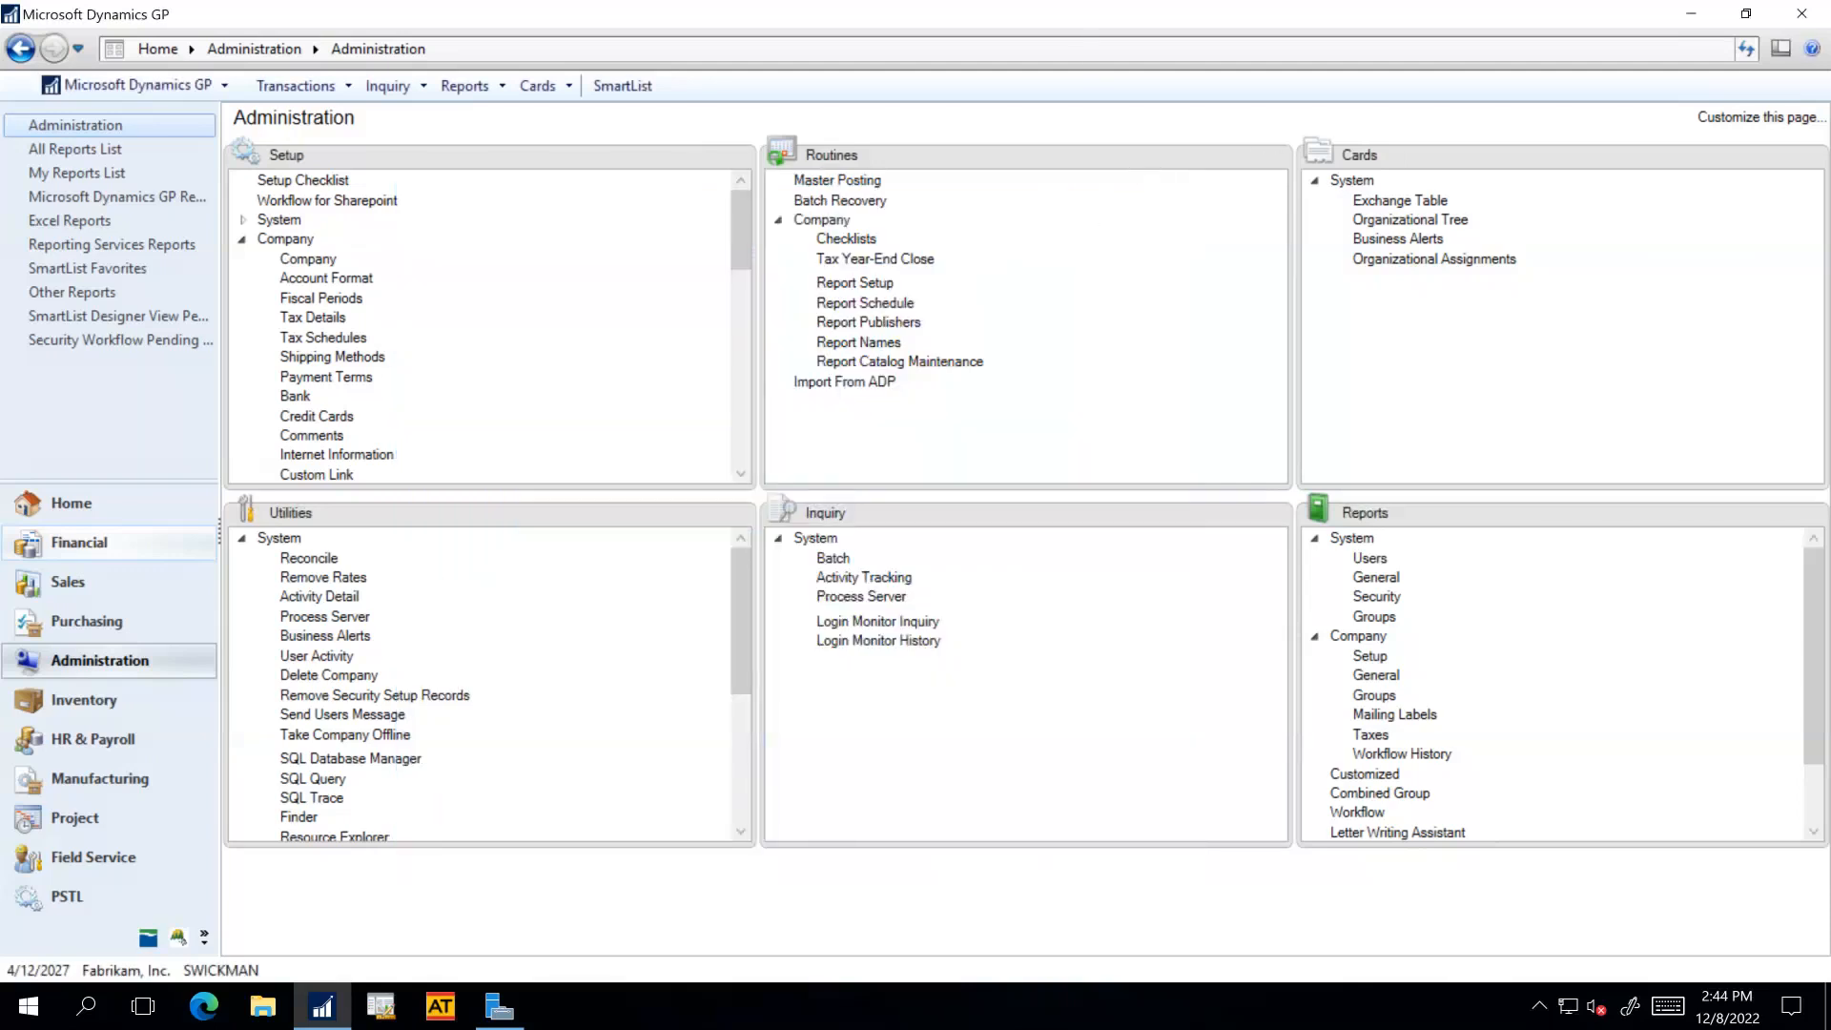
Switch back to the PowerPoint presentation and advance to the User Activity slide.
click(1110, 9)
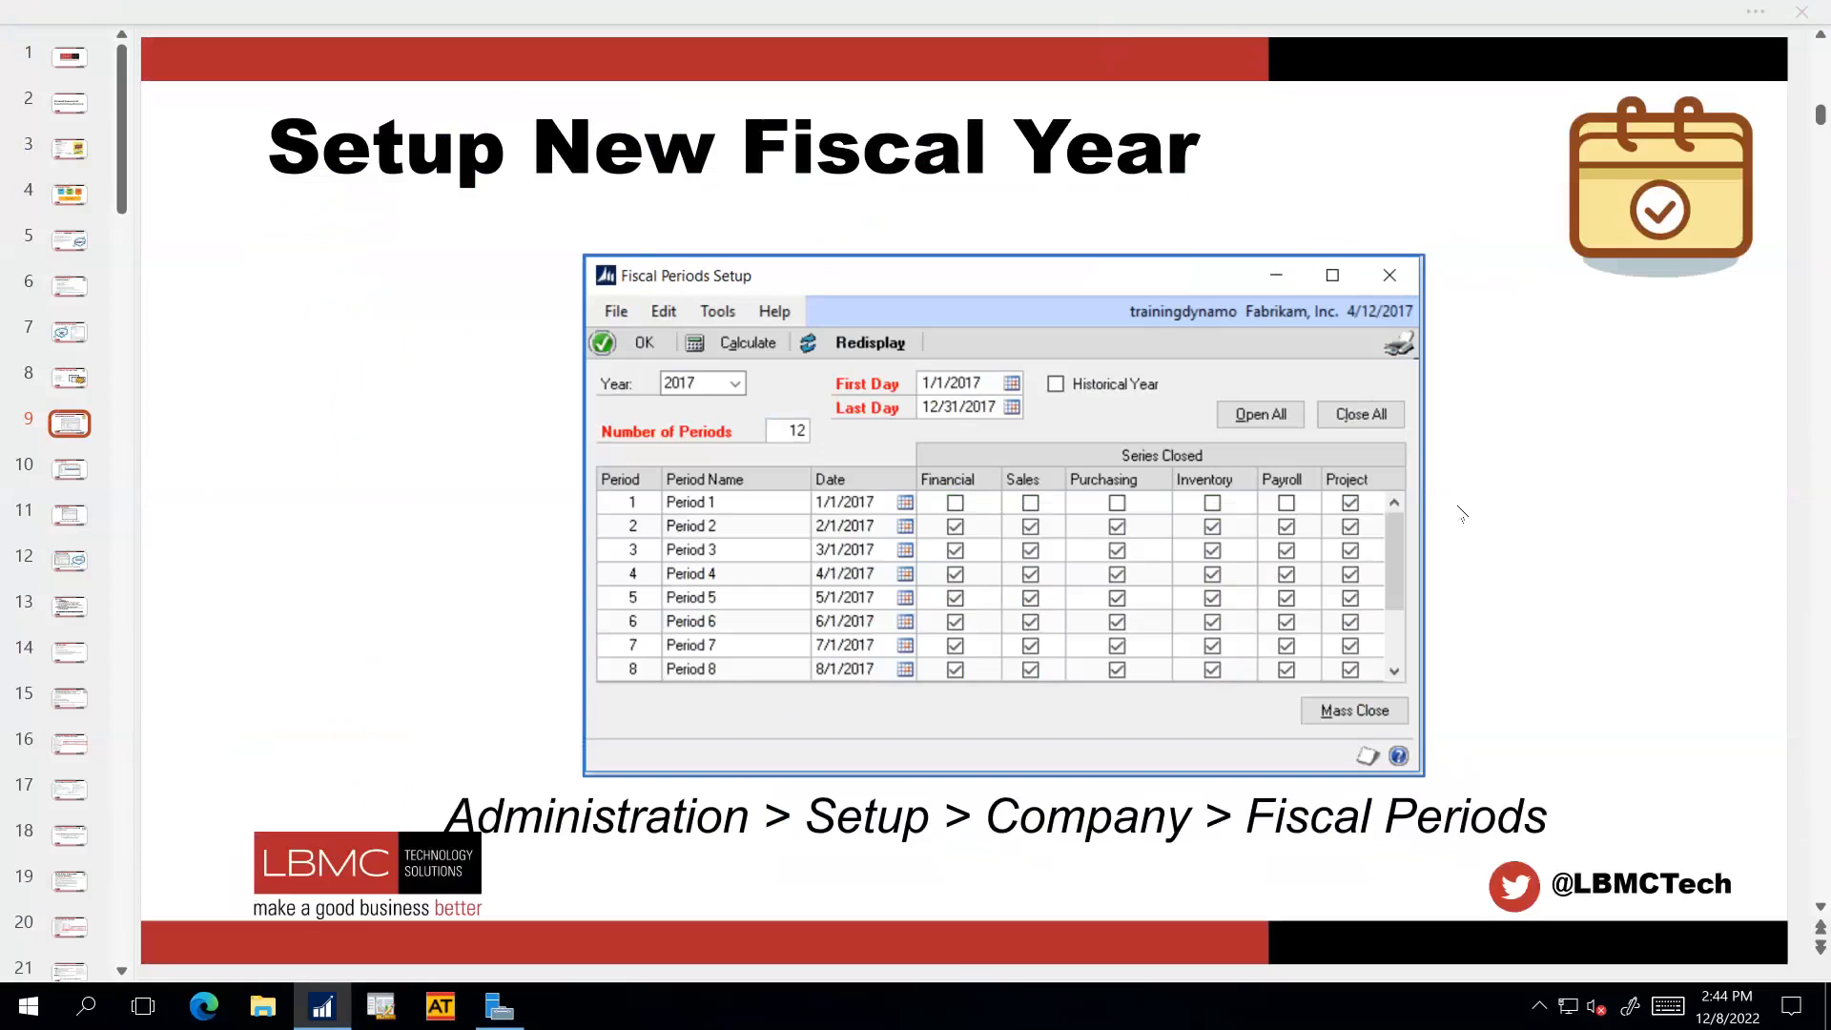
scroll(1486, 508, down, 1)
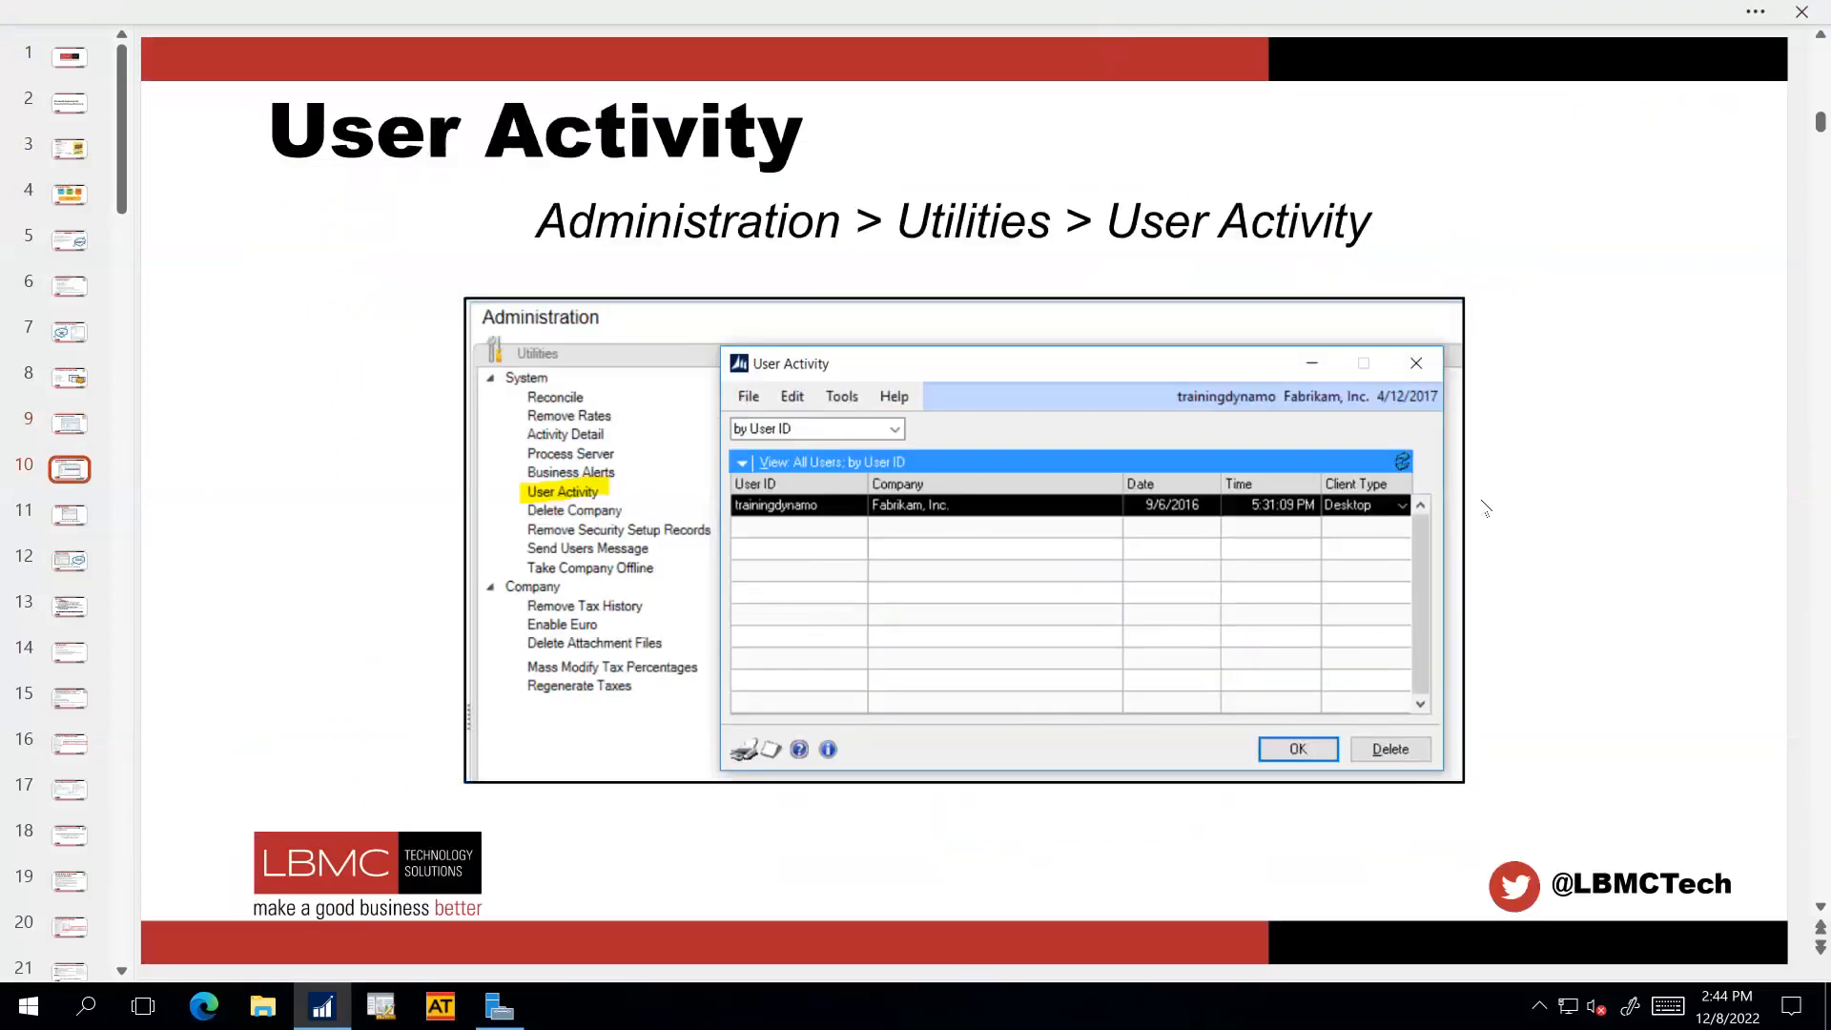
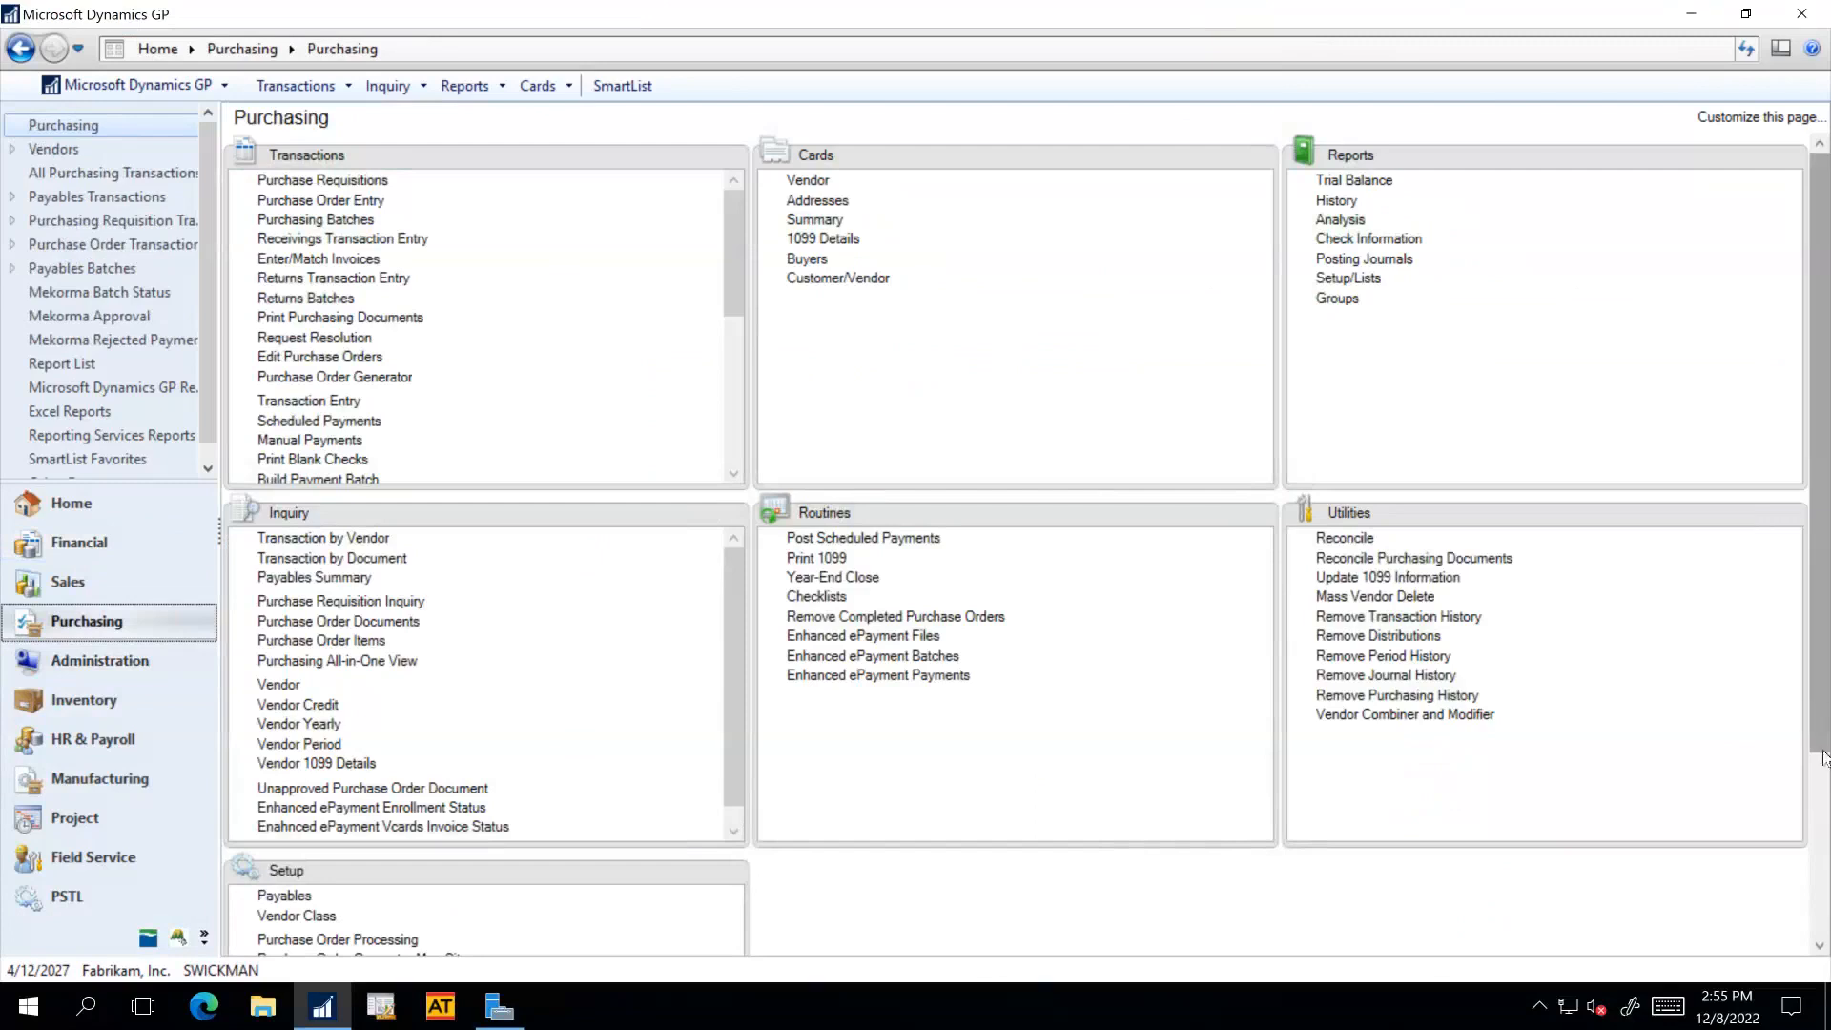
Review the Maintain History options in Purchase Order Processing Setup and close the window.
scroll(1287, 808, down, 3)
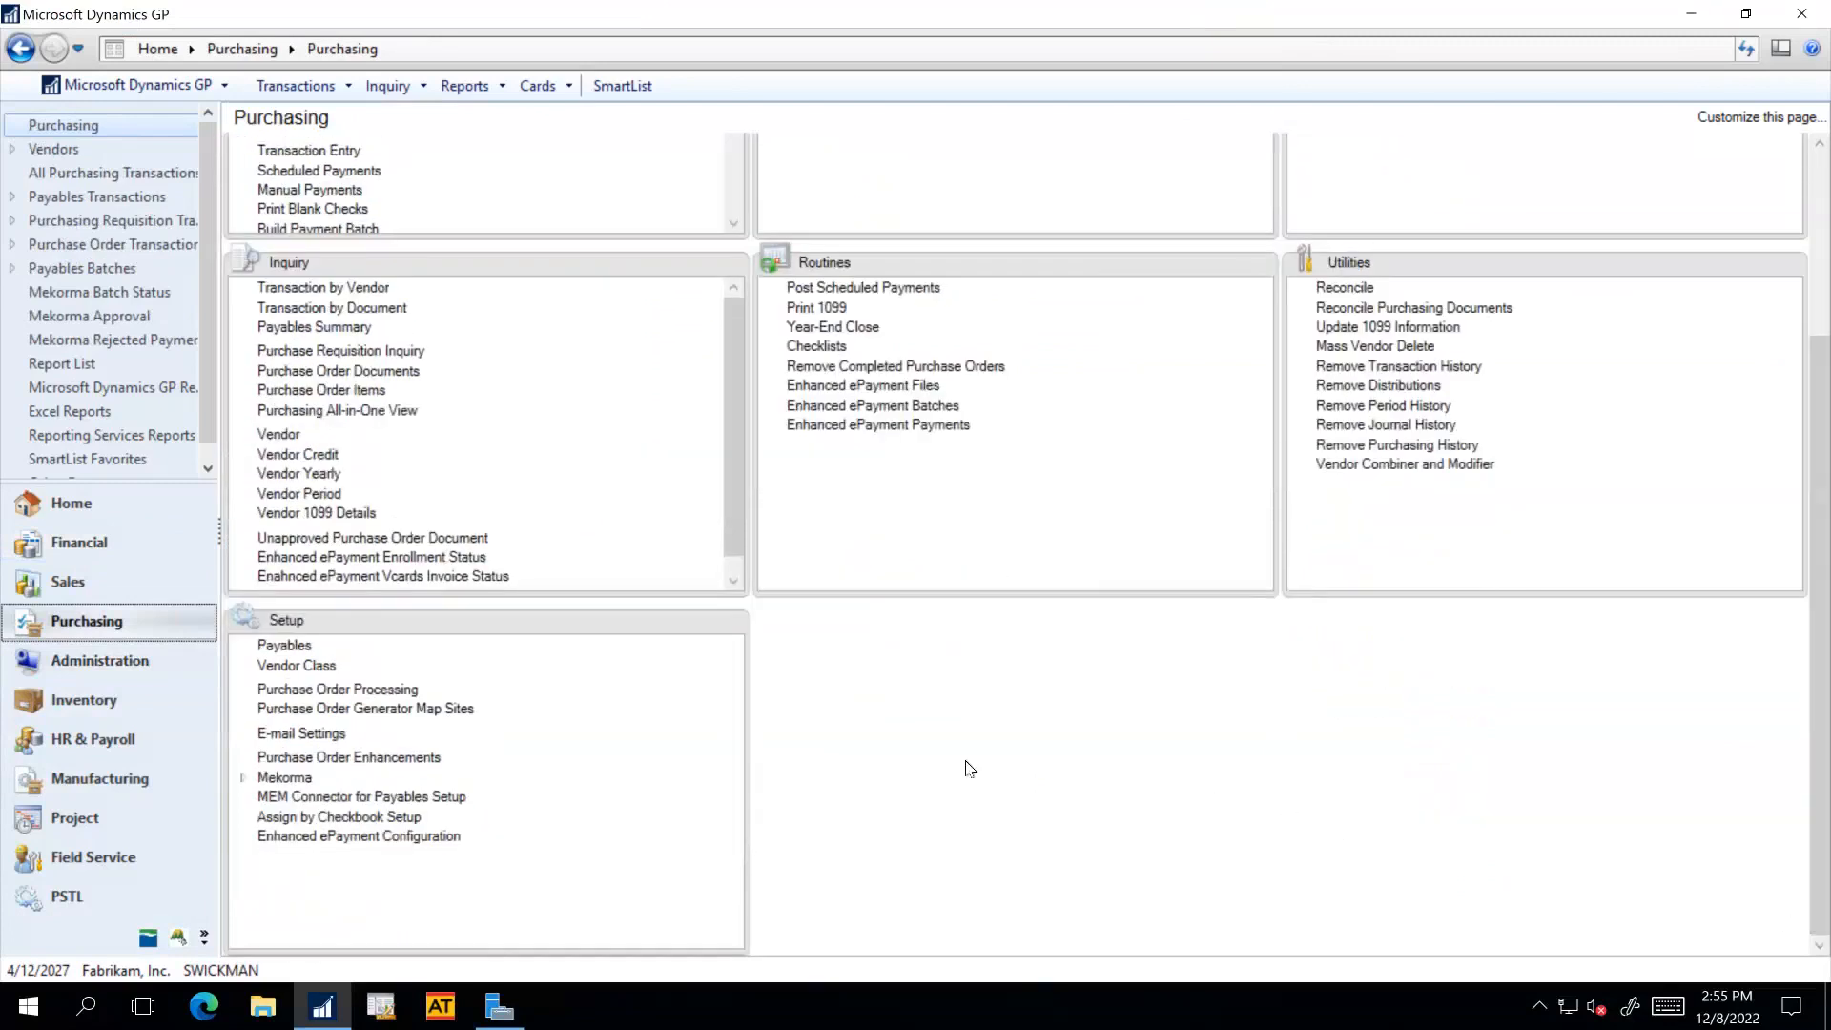
click(322, 692)
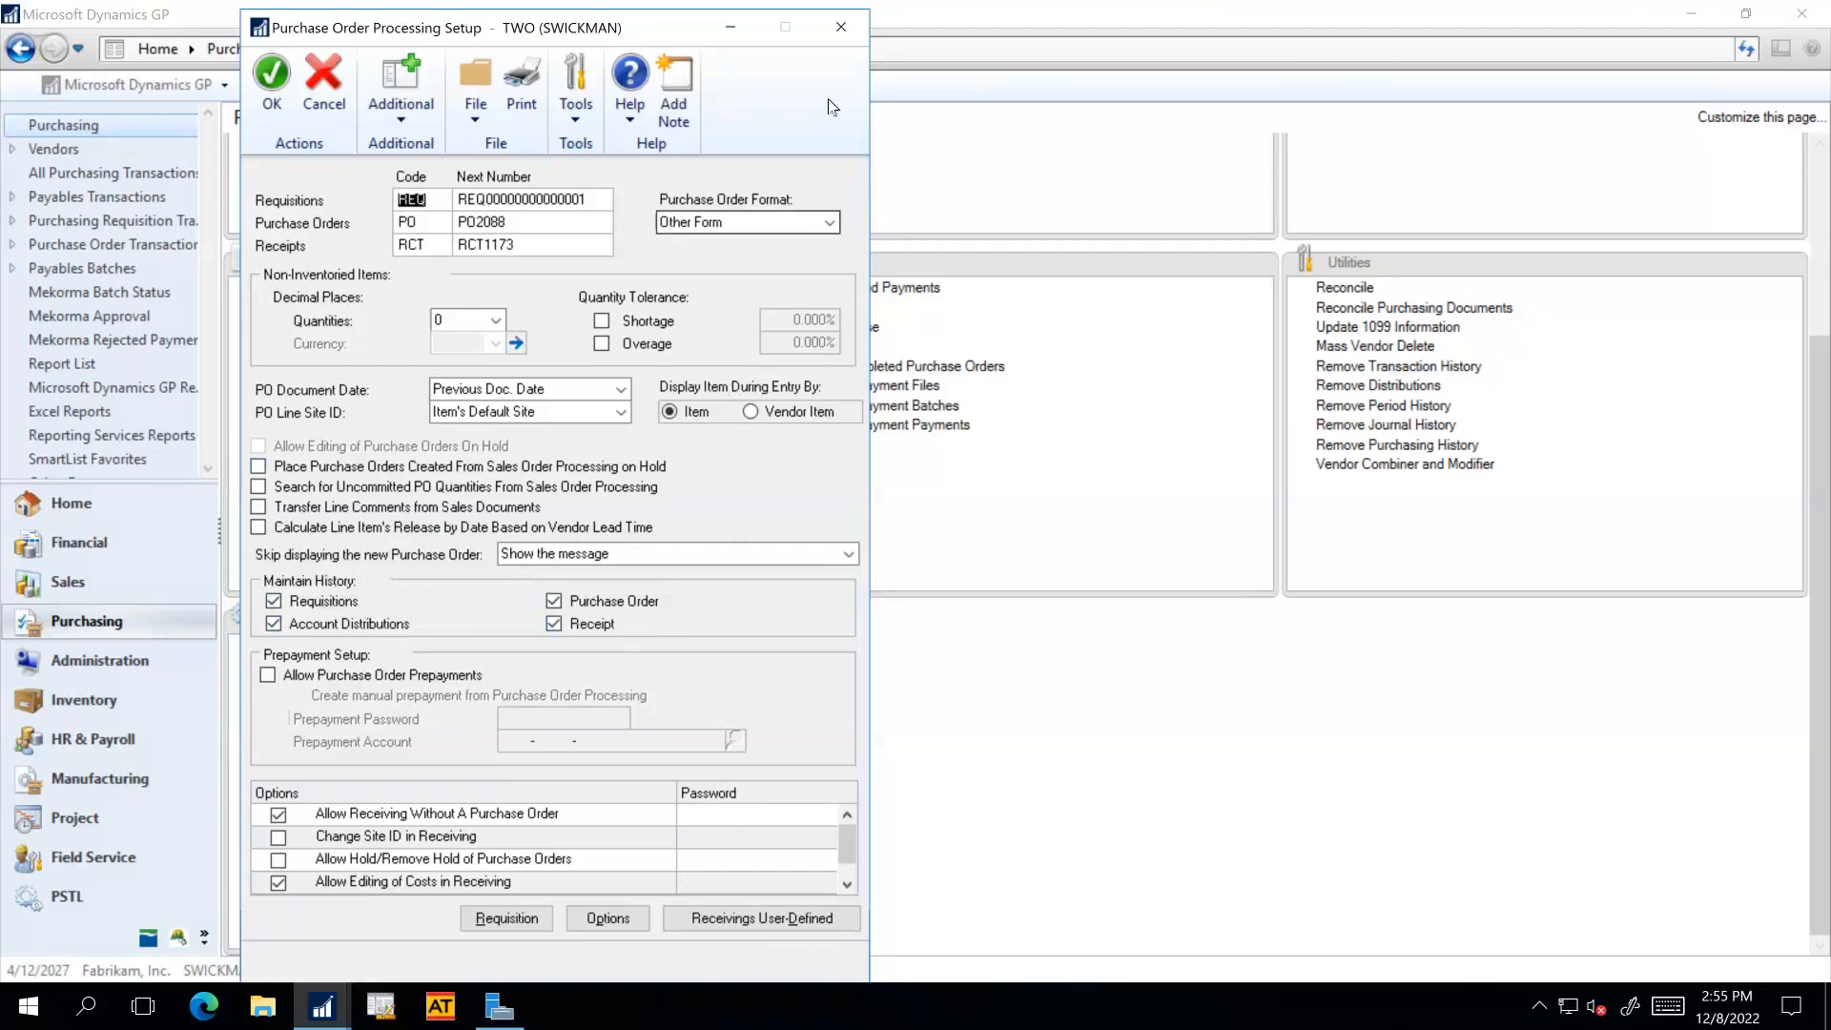
click(841, 27)
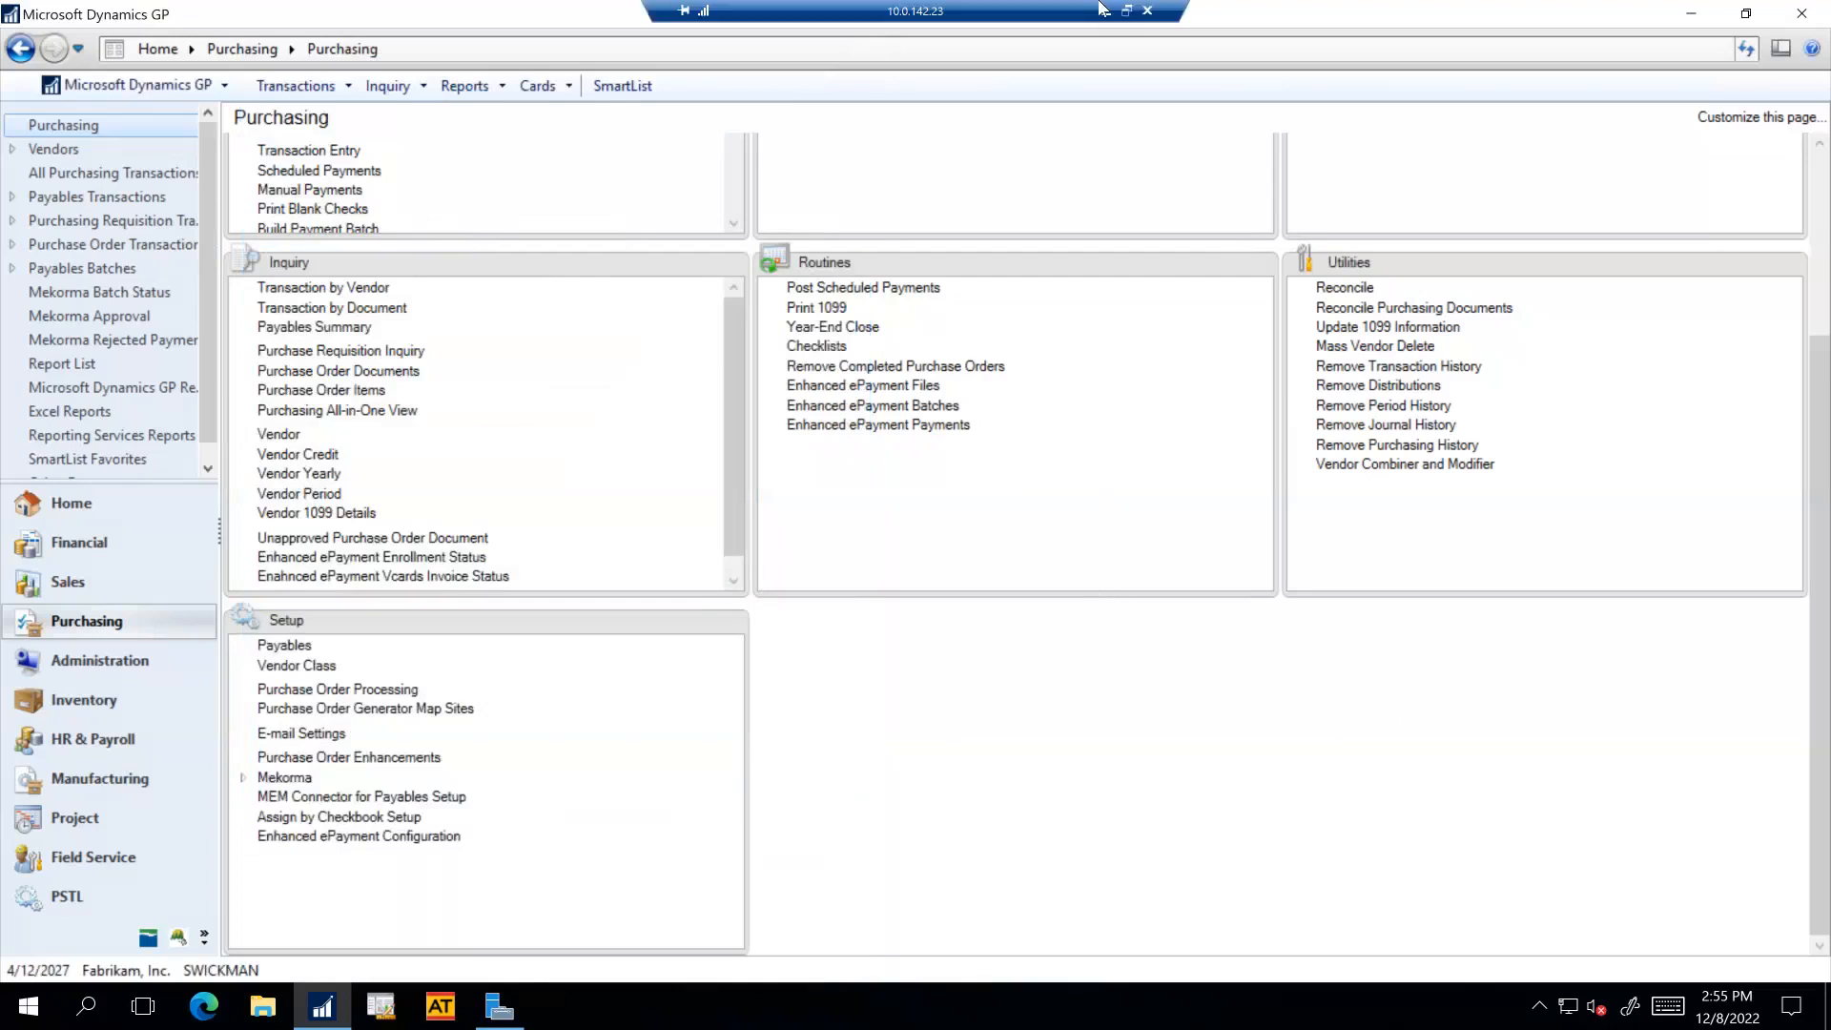
Switch to the PowerPoint presentation and show the Removing Completed PO's slide.
click(1104, 14)
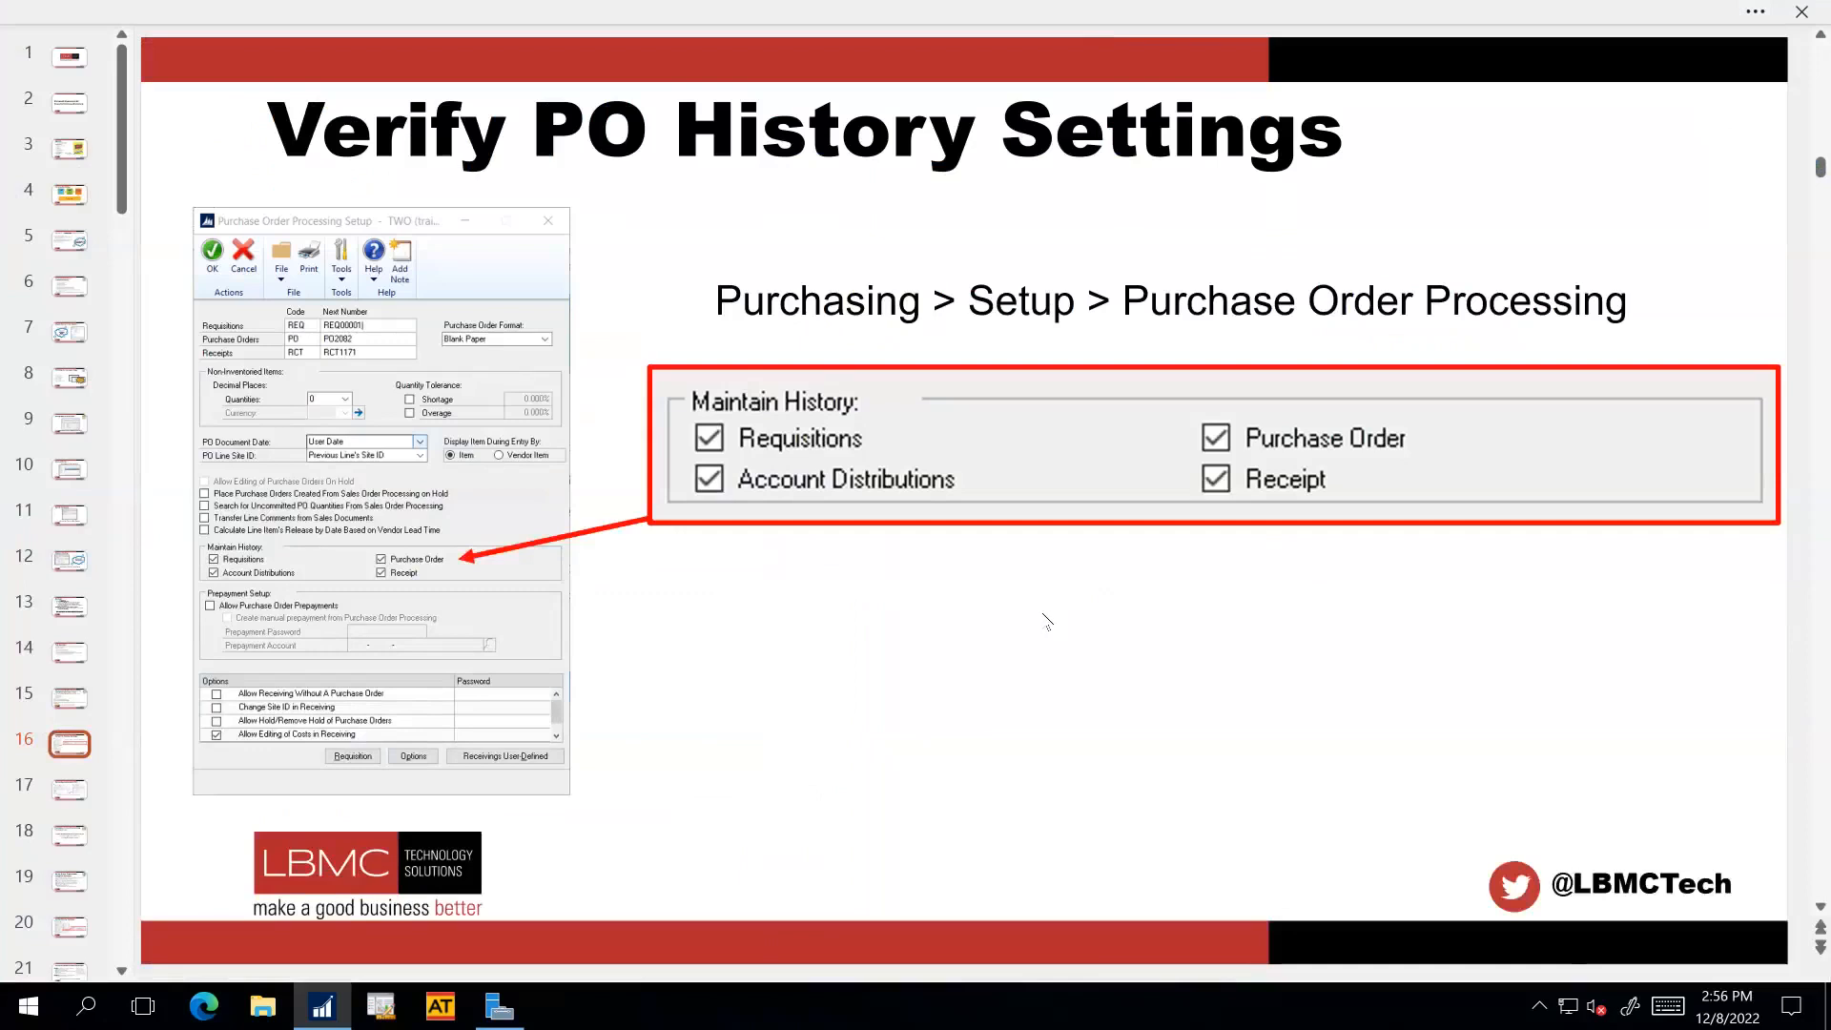
key(Right)
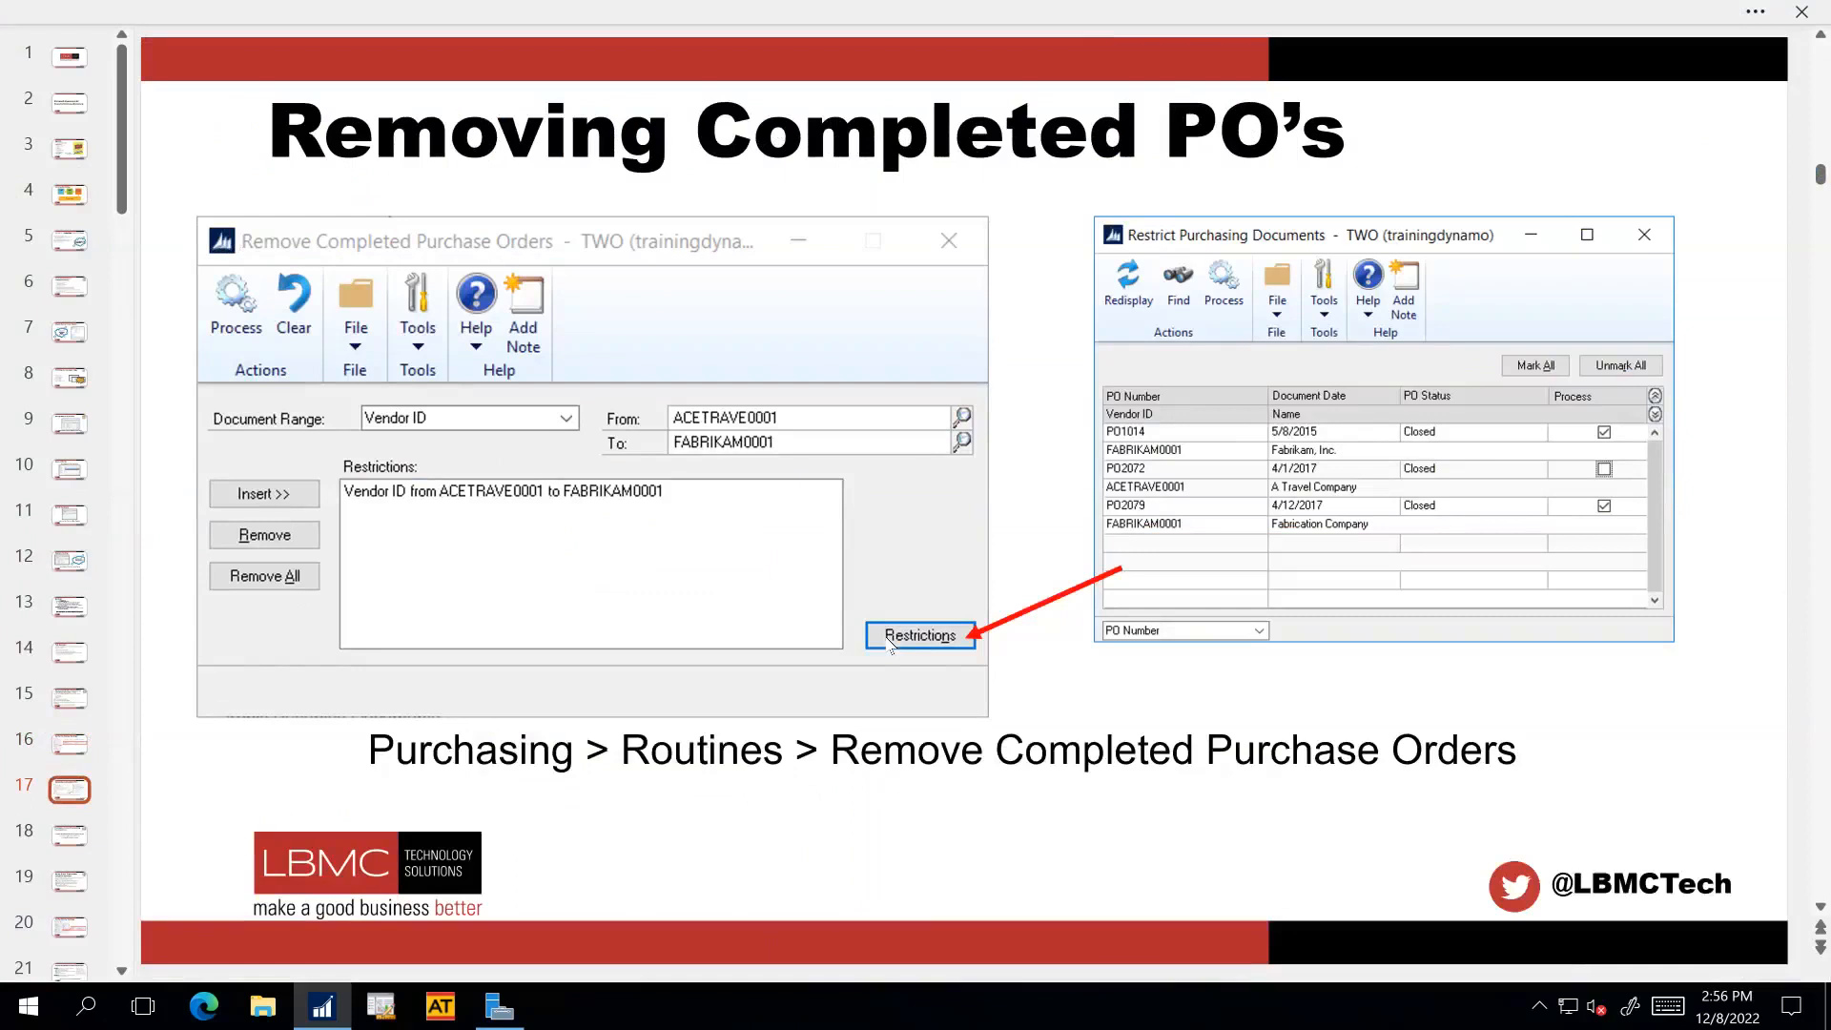
key(Right)
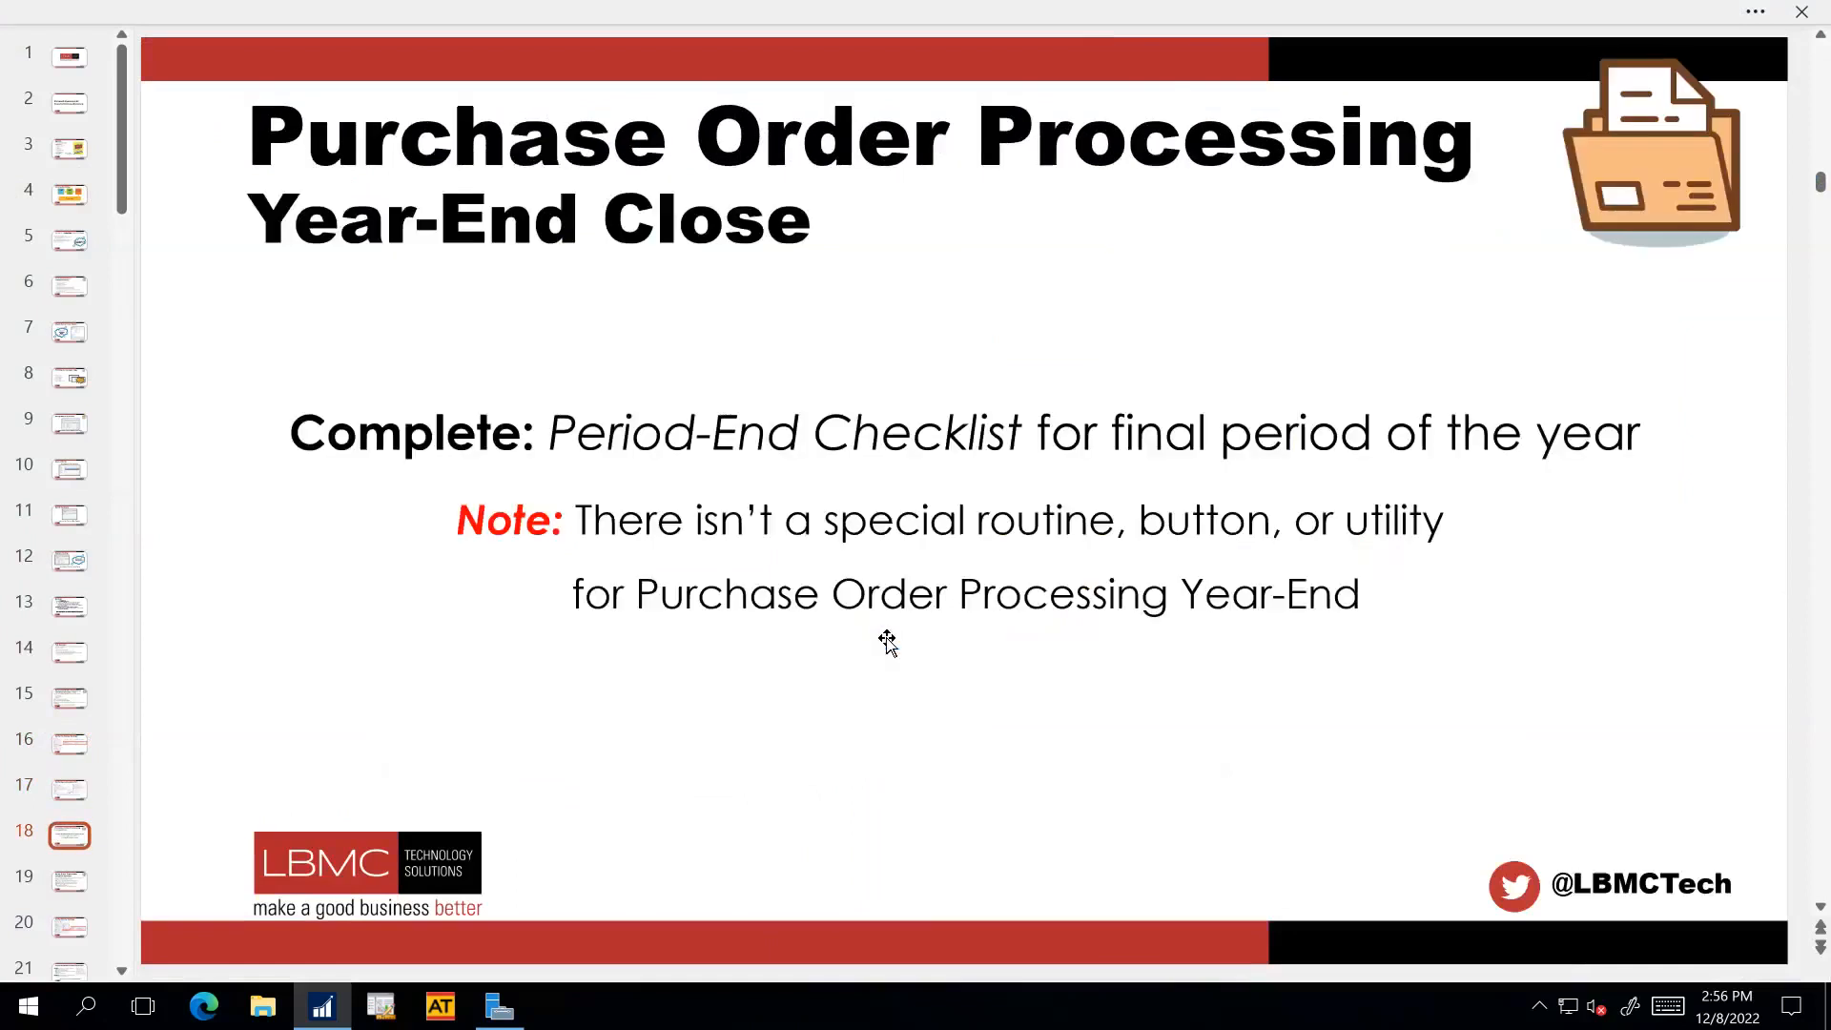
key(Left)
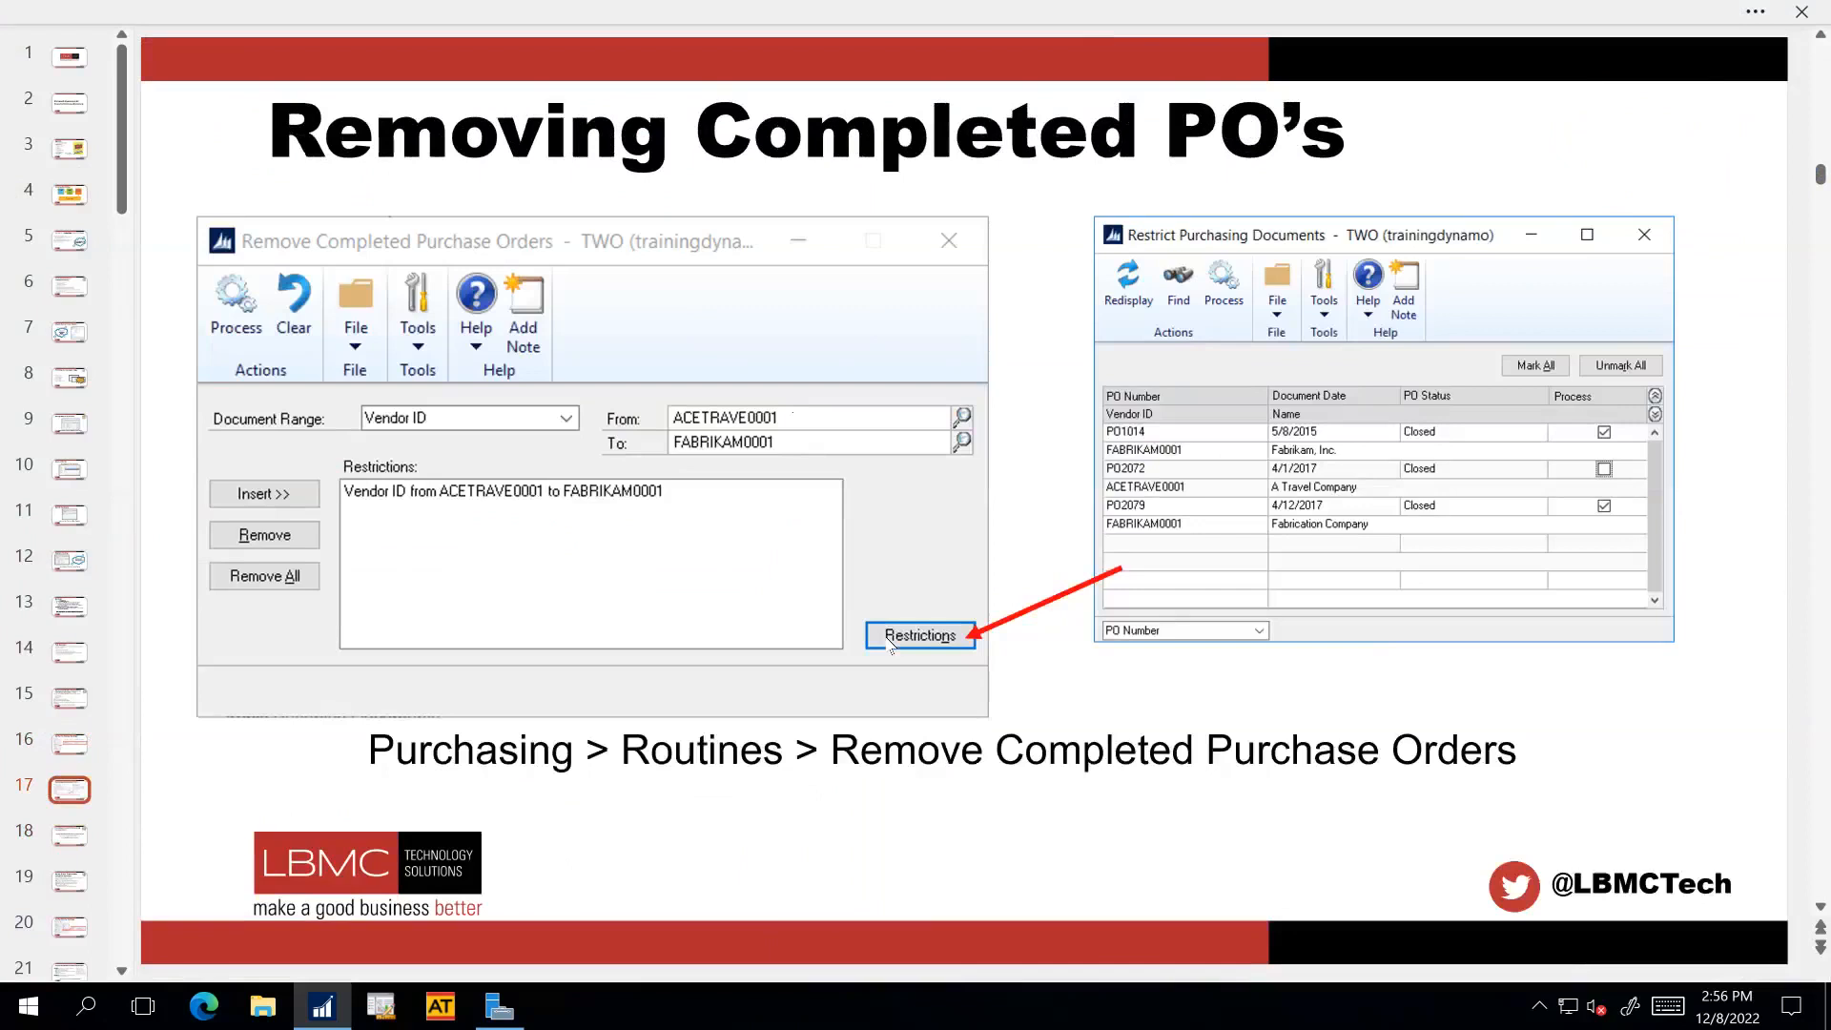
Switch to Microsoft Dynamics GP, open the Purchasing Analysis Reports and choose the Received/Not Invoiced report.
click(340, 1008)
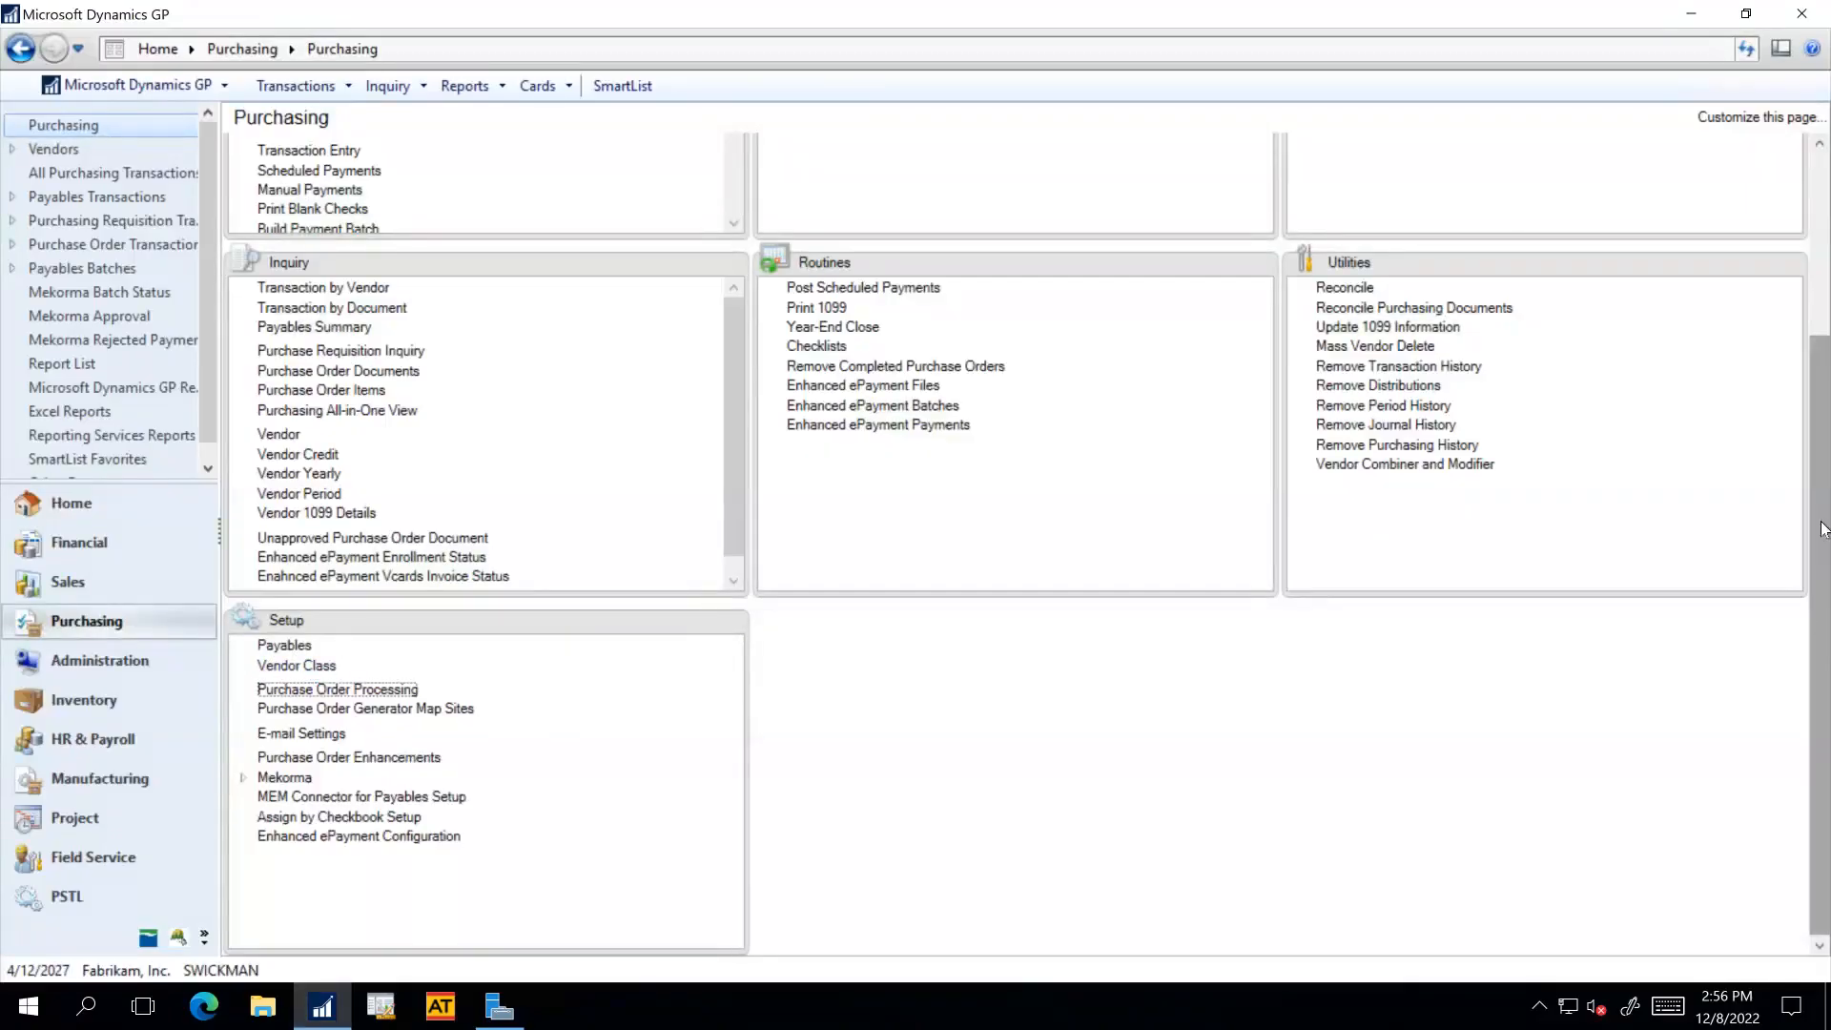
click(1824, 258)
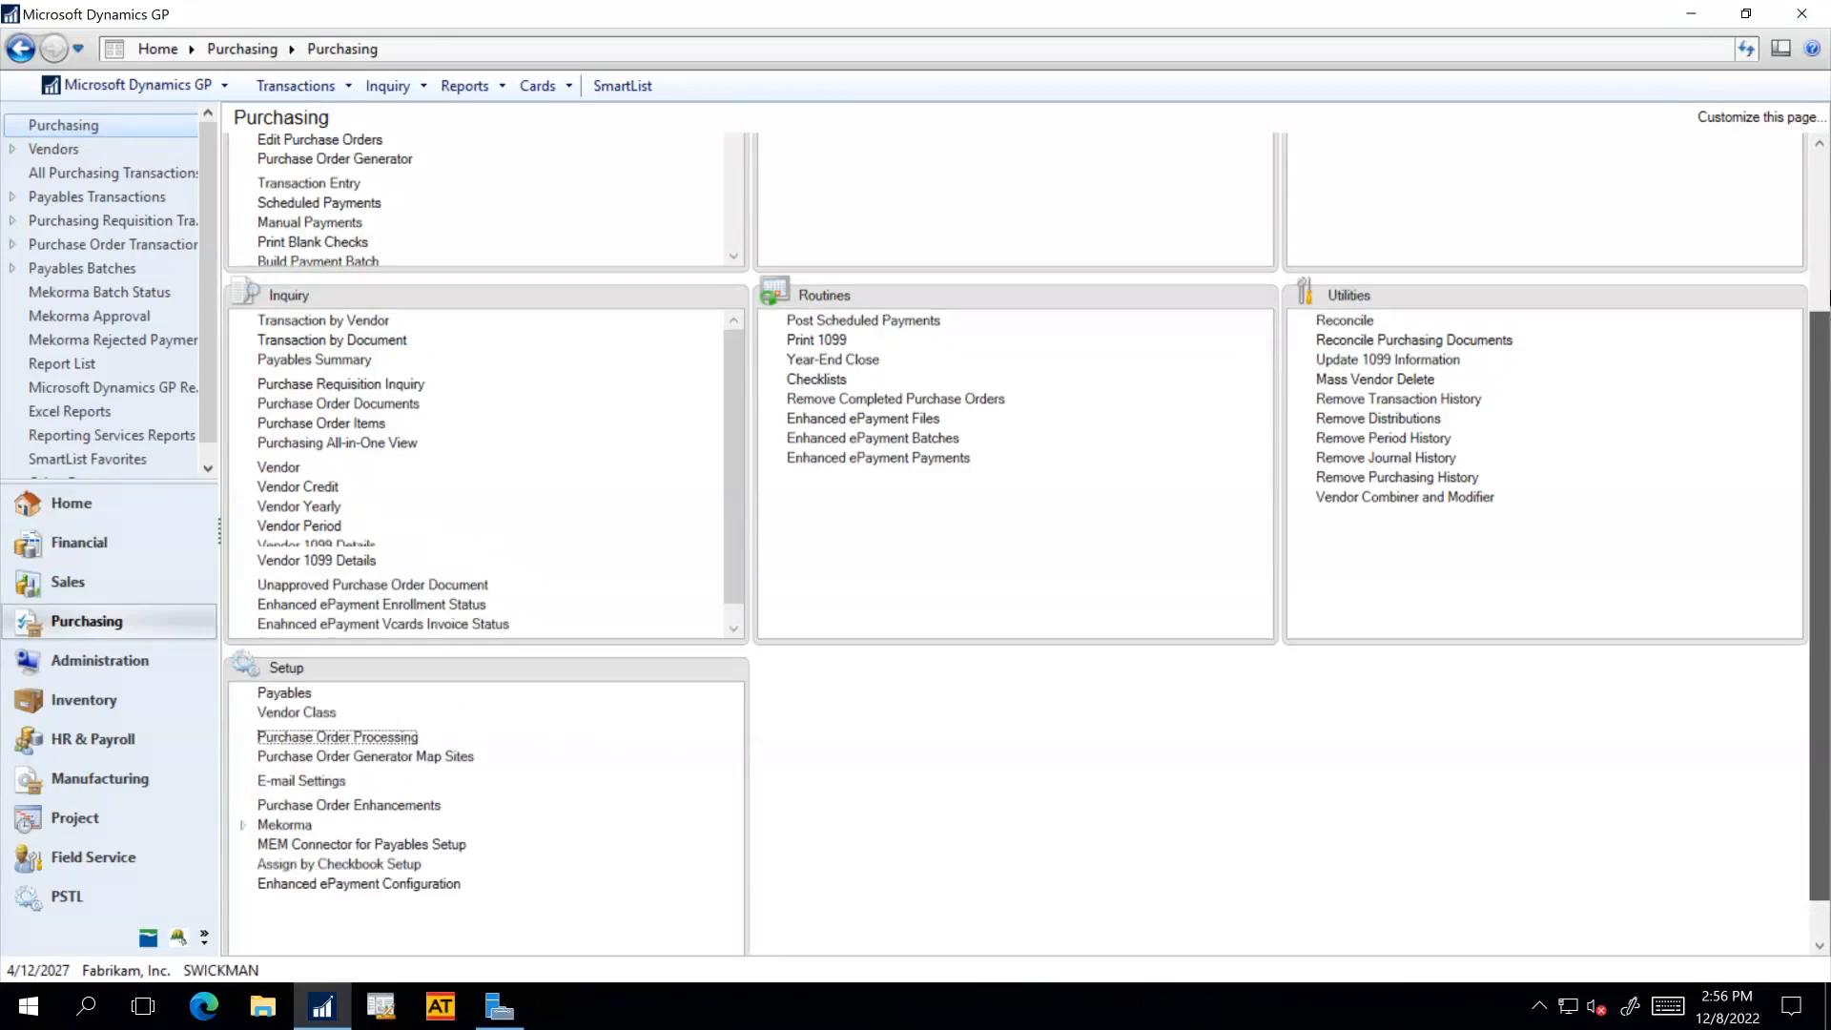
click(1823, 258)
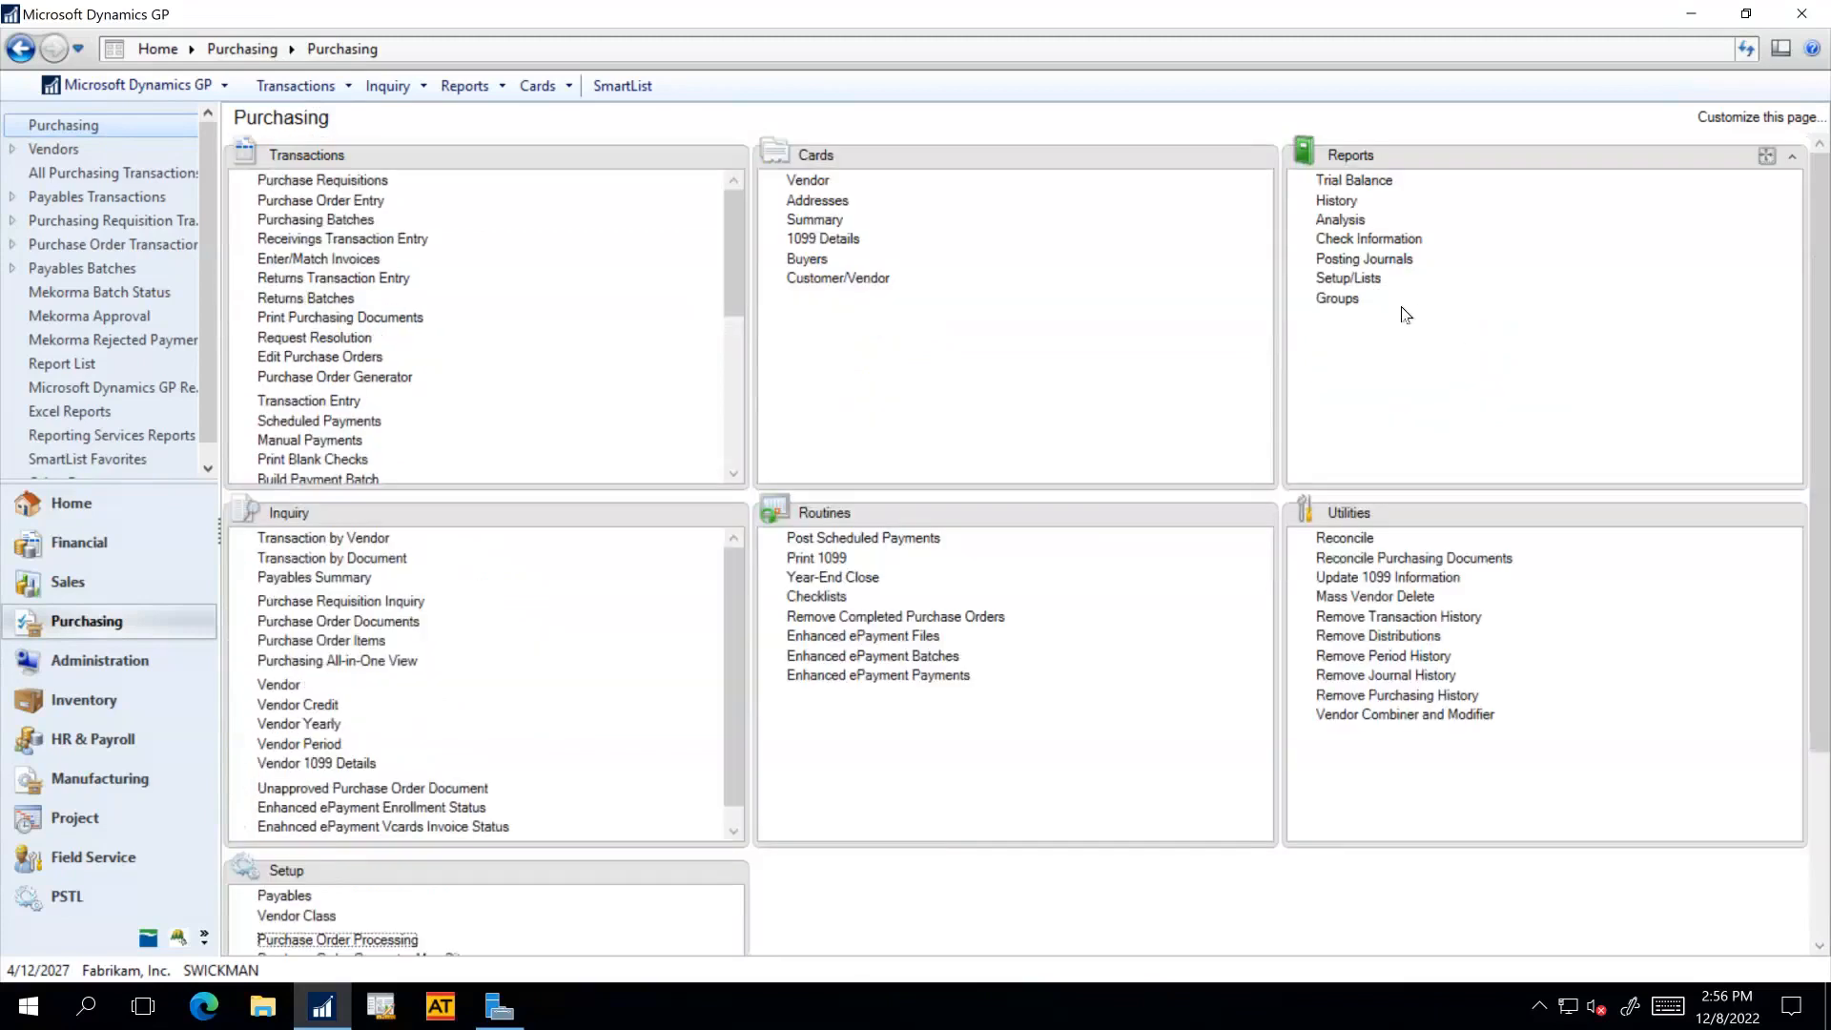
click(1340, 219)
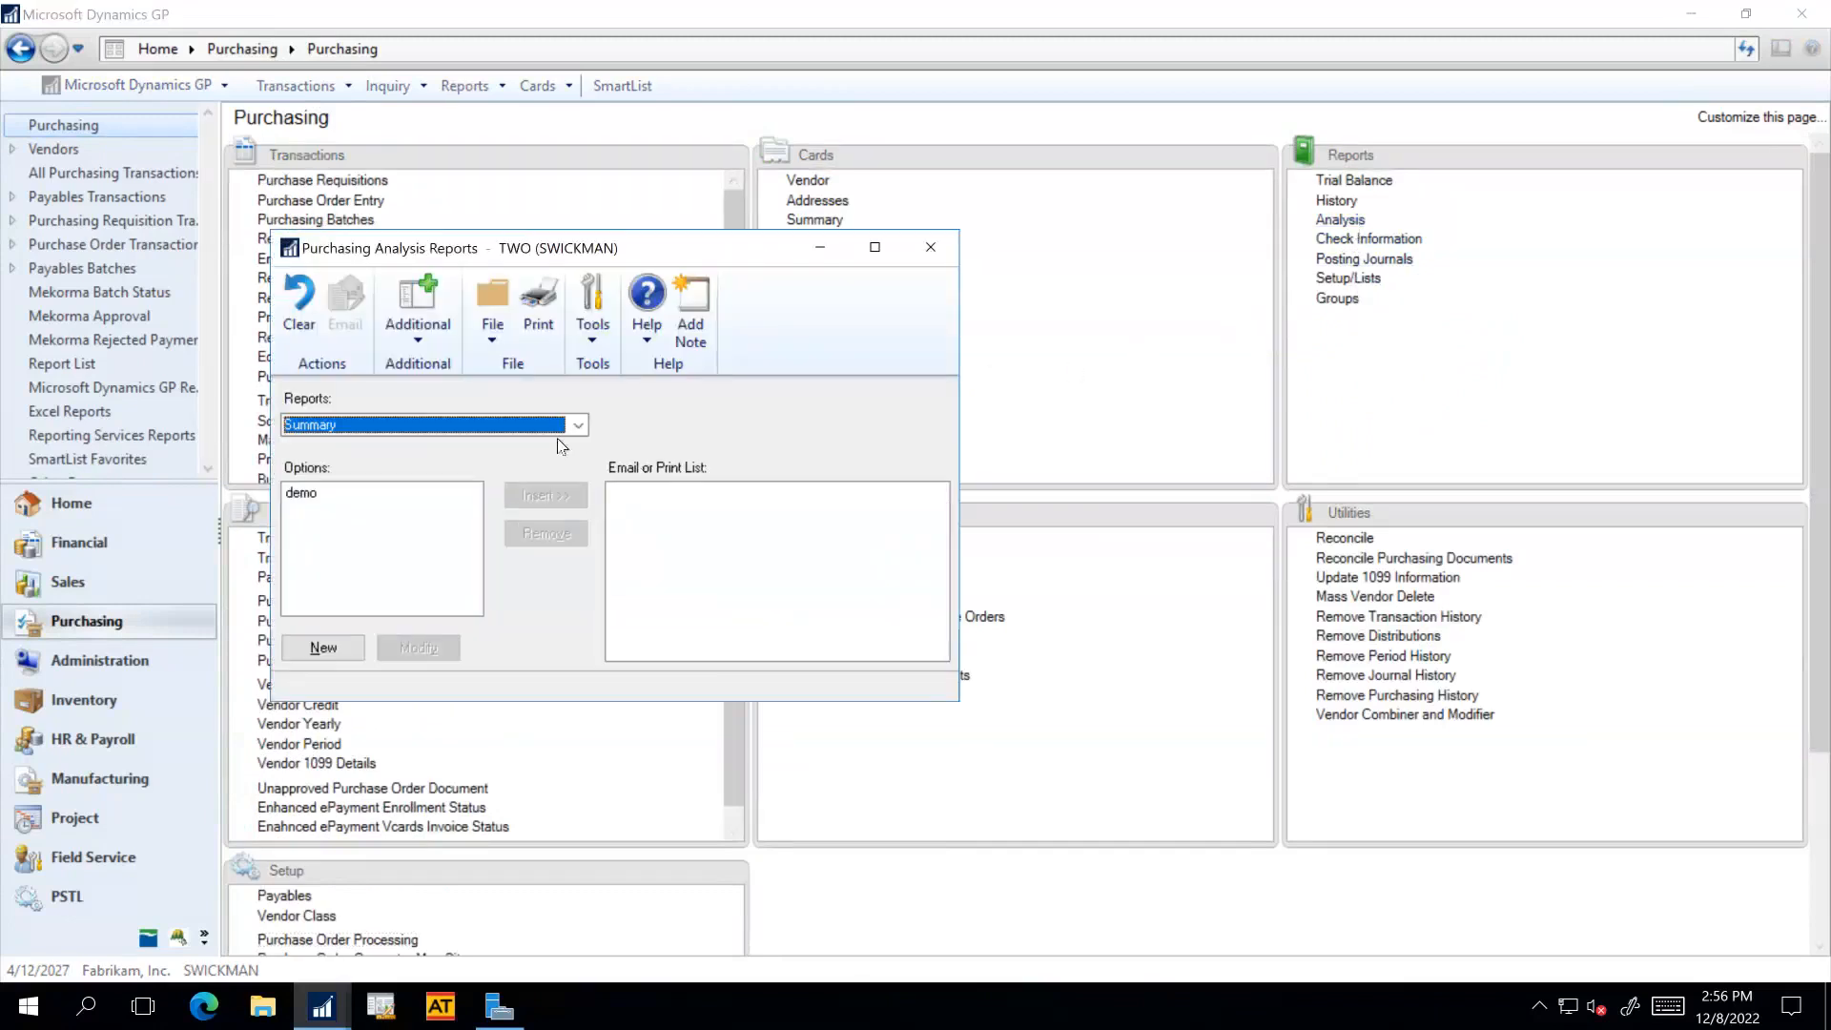
click(579, 427)
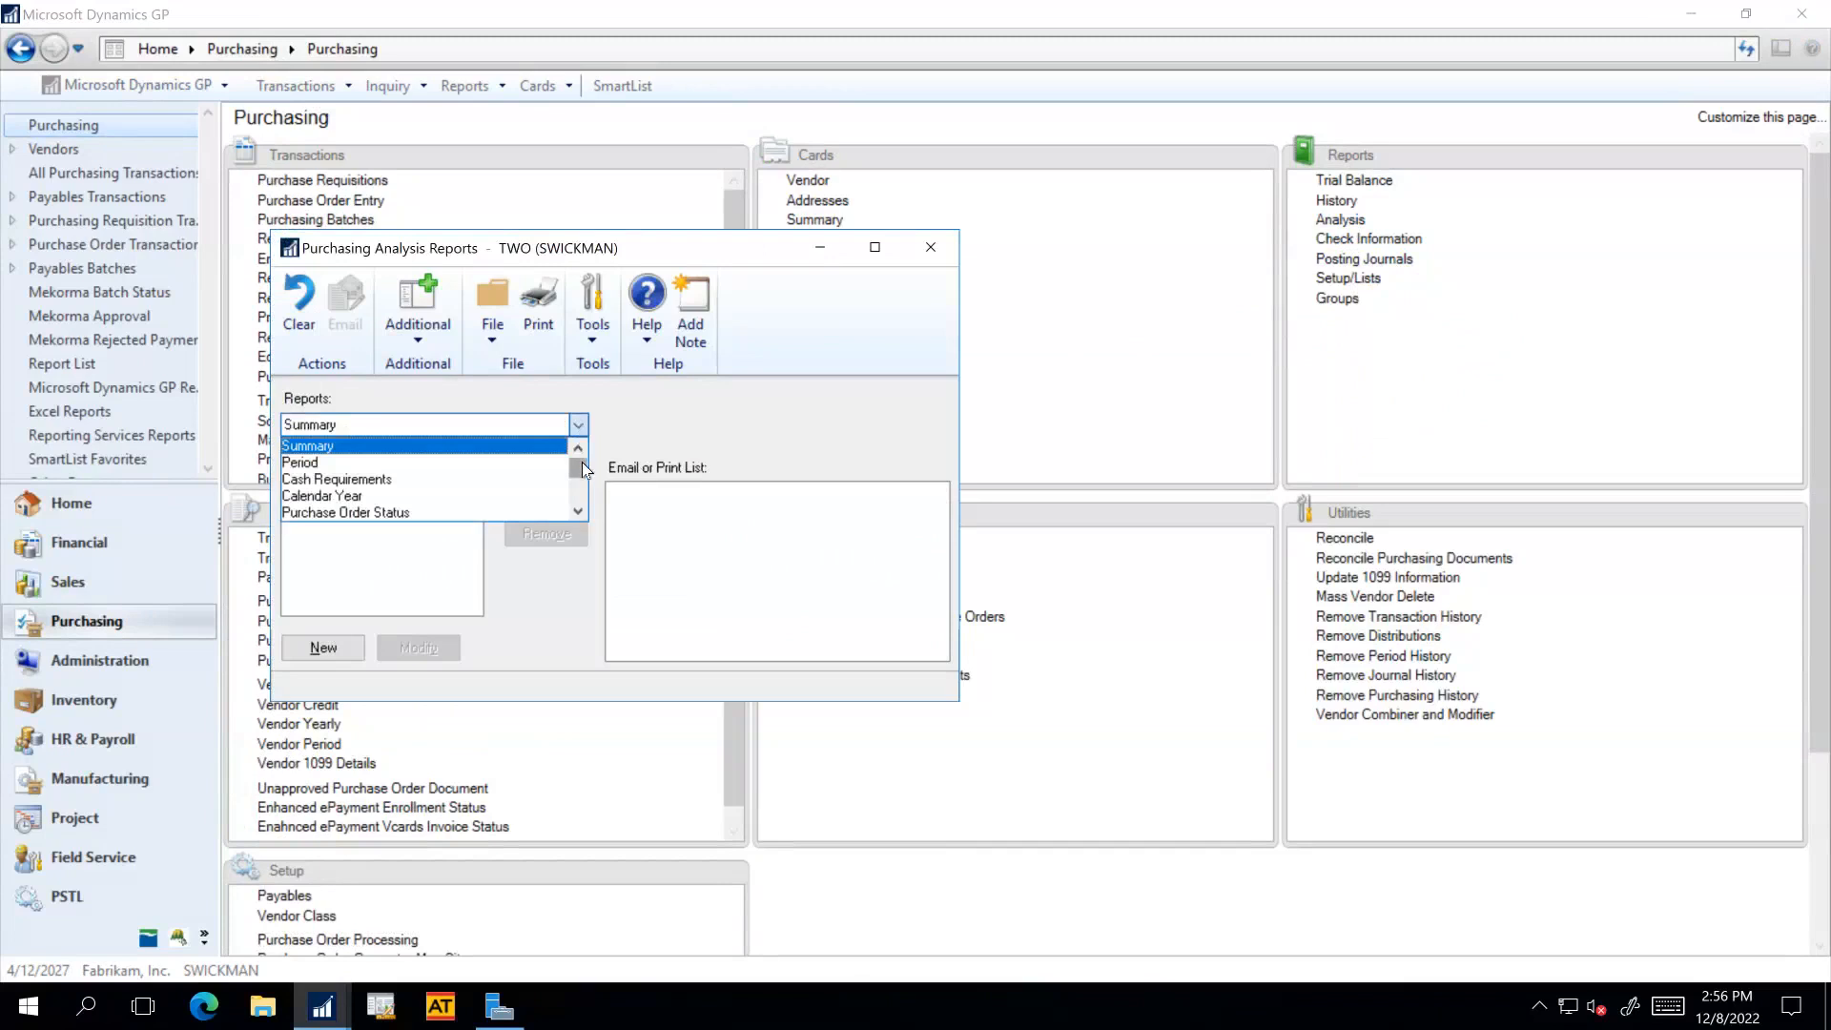
drag(581, 478, 580, 494)
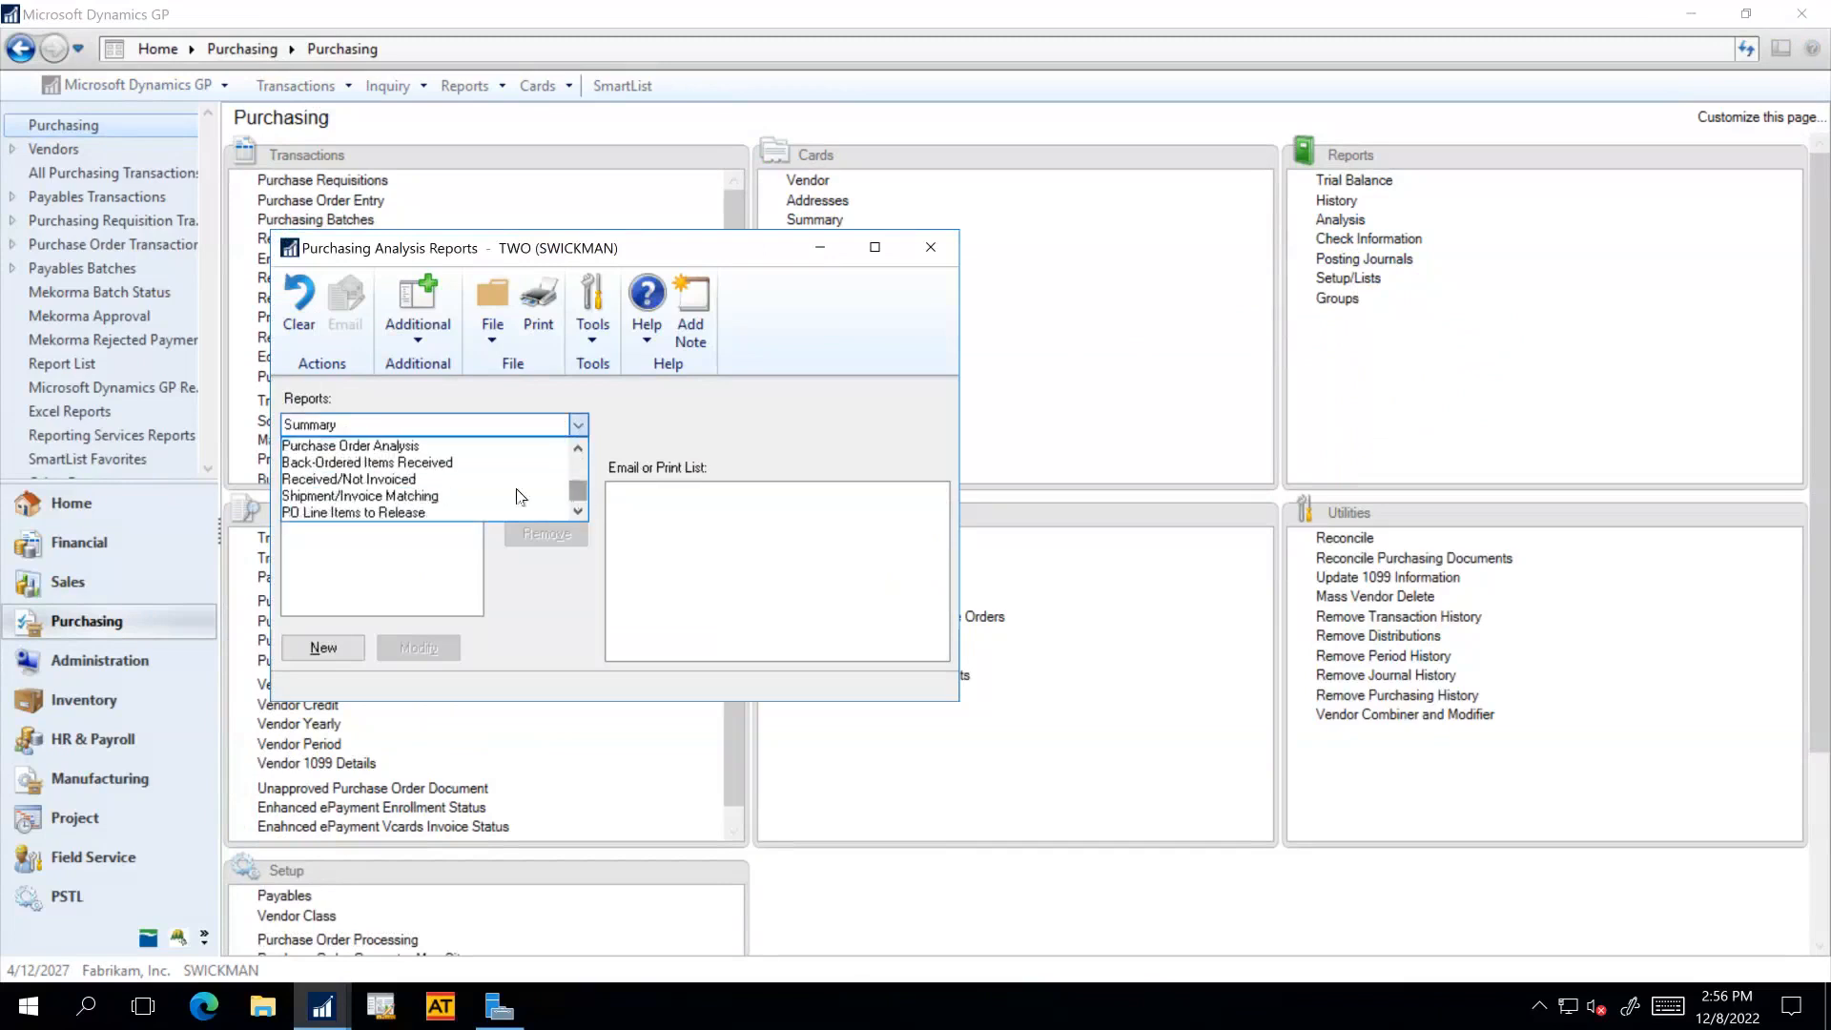
click(457, 482)
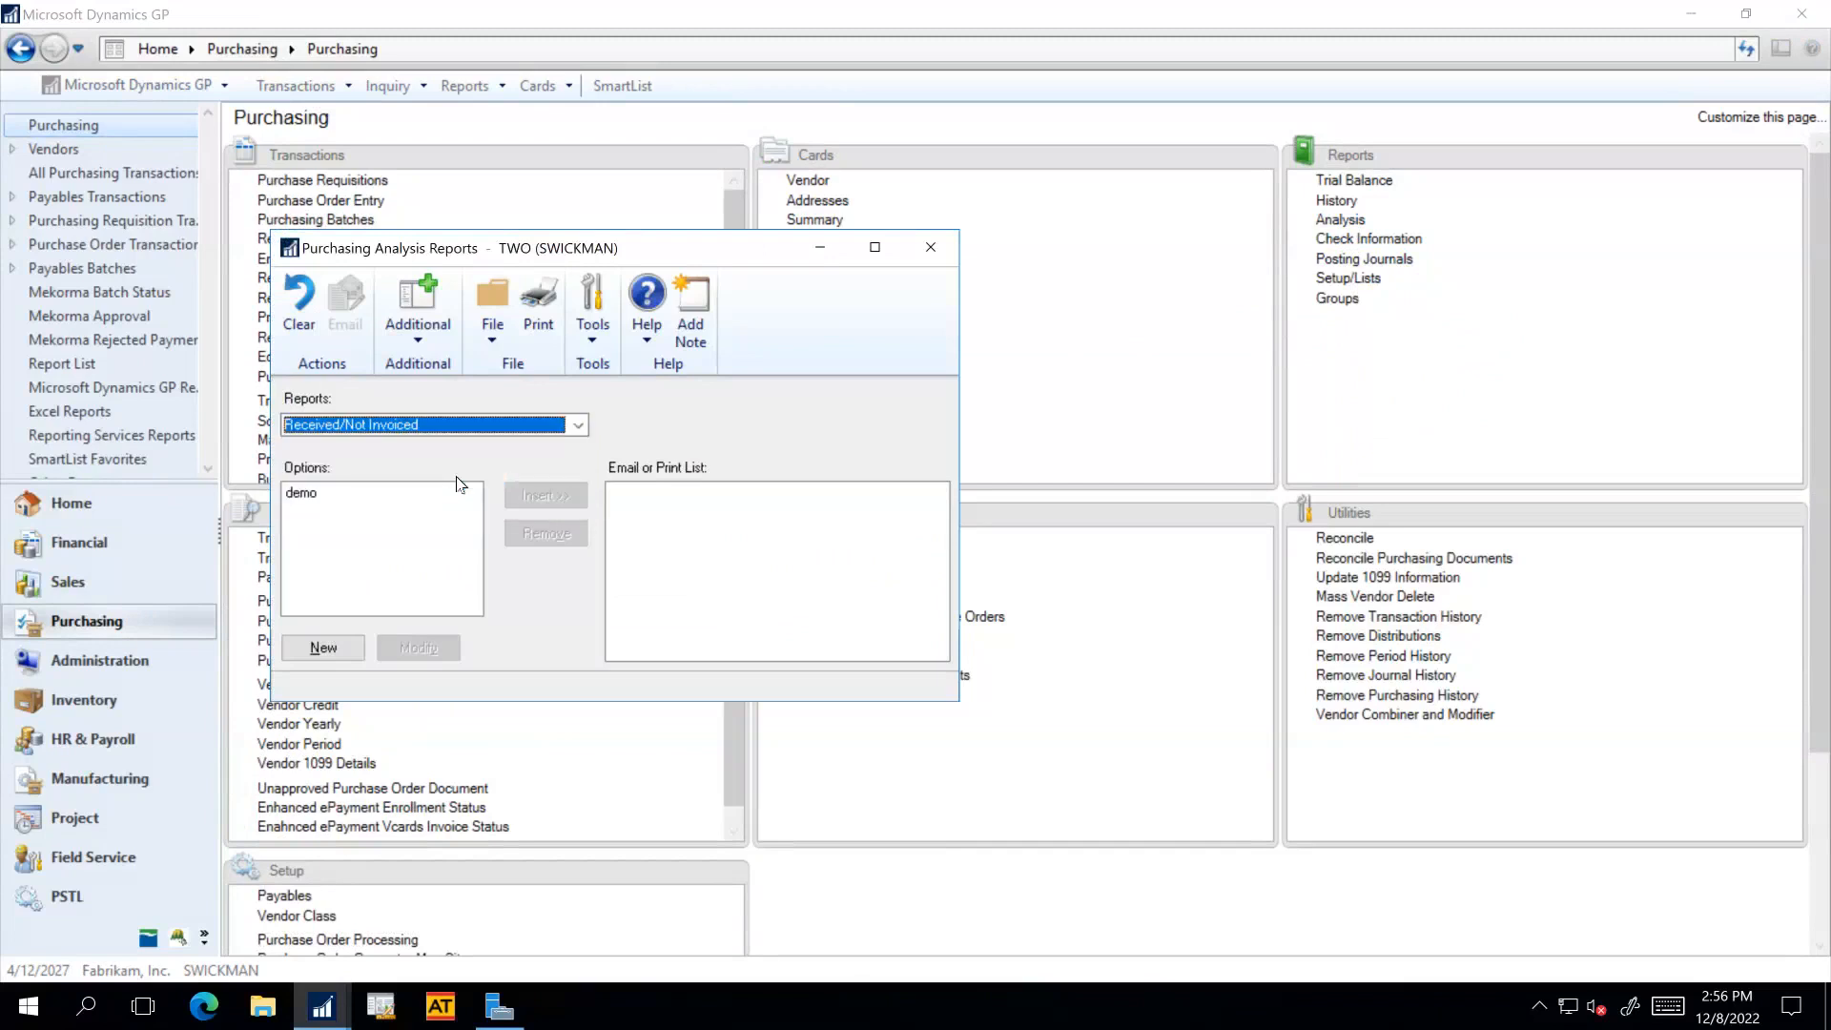
Modify the report's demo option by removing its year range restriction.
click(322, 494)
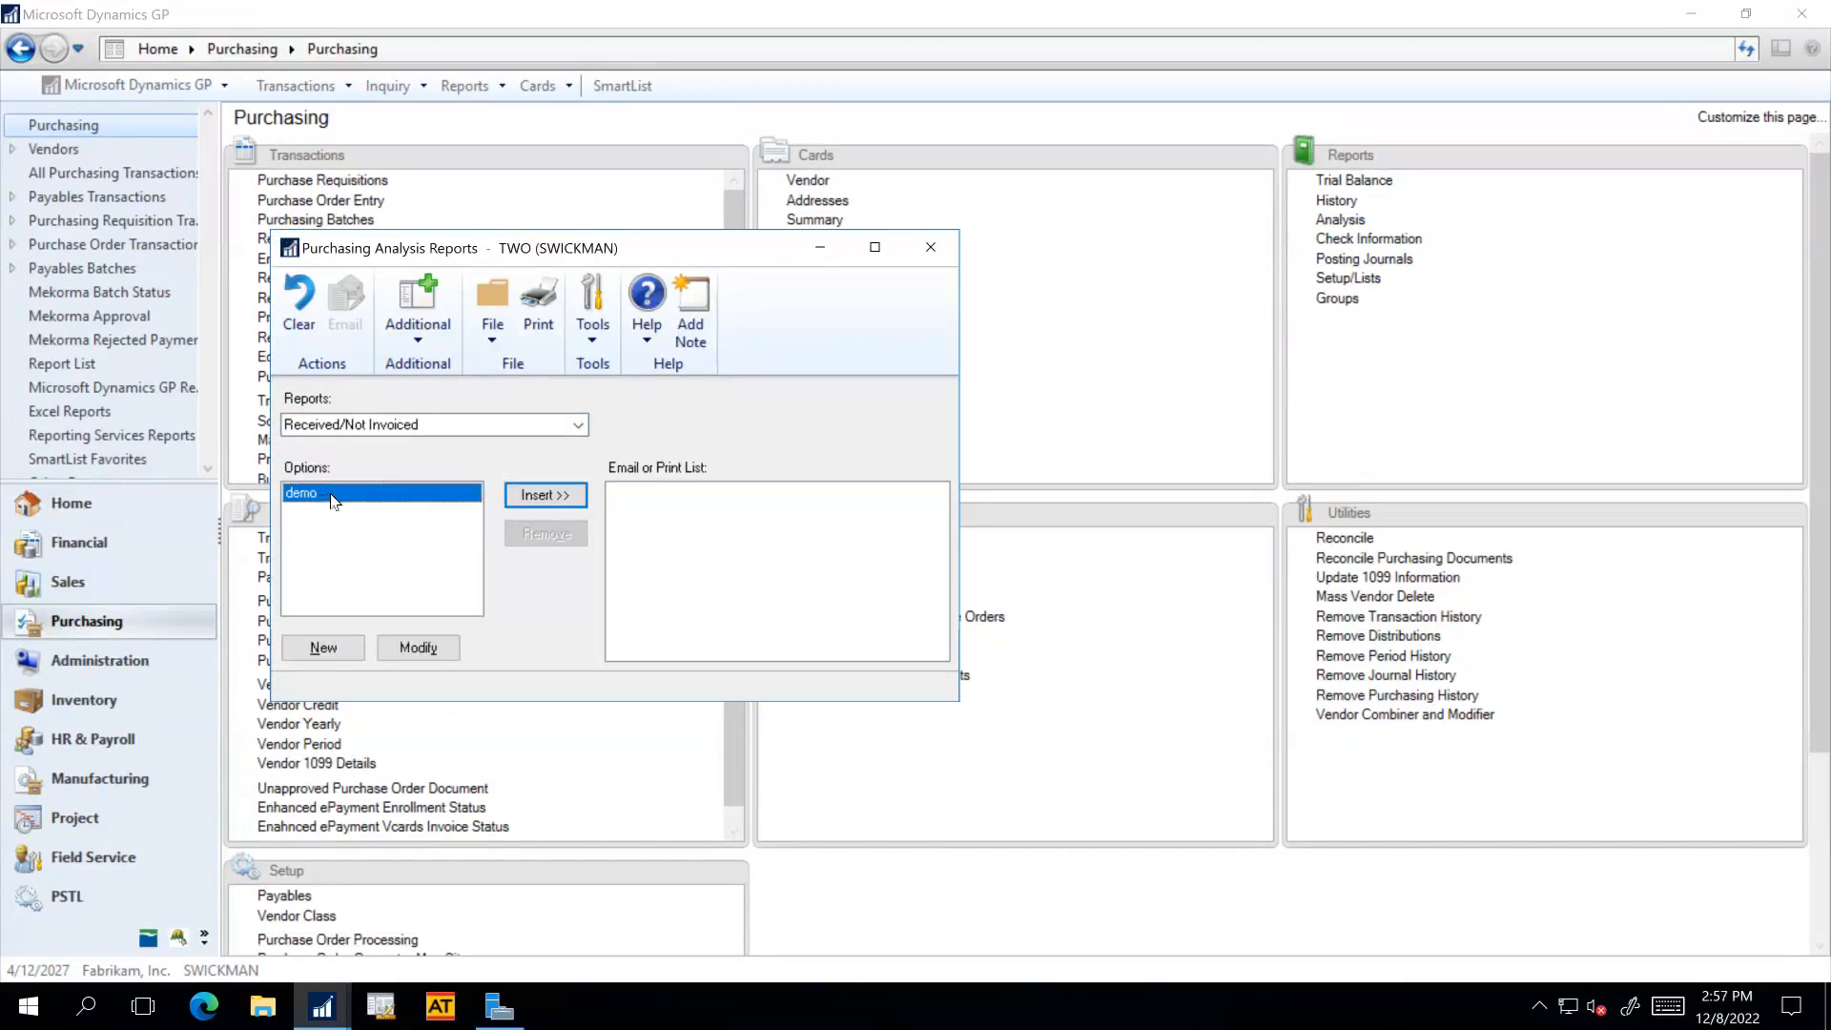
click(418, 649)
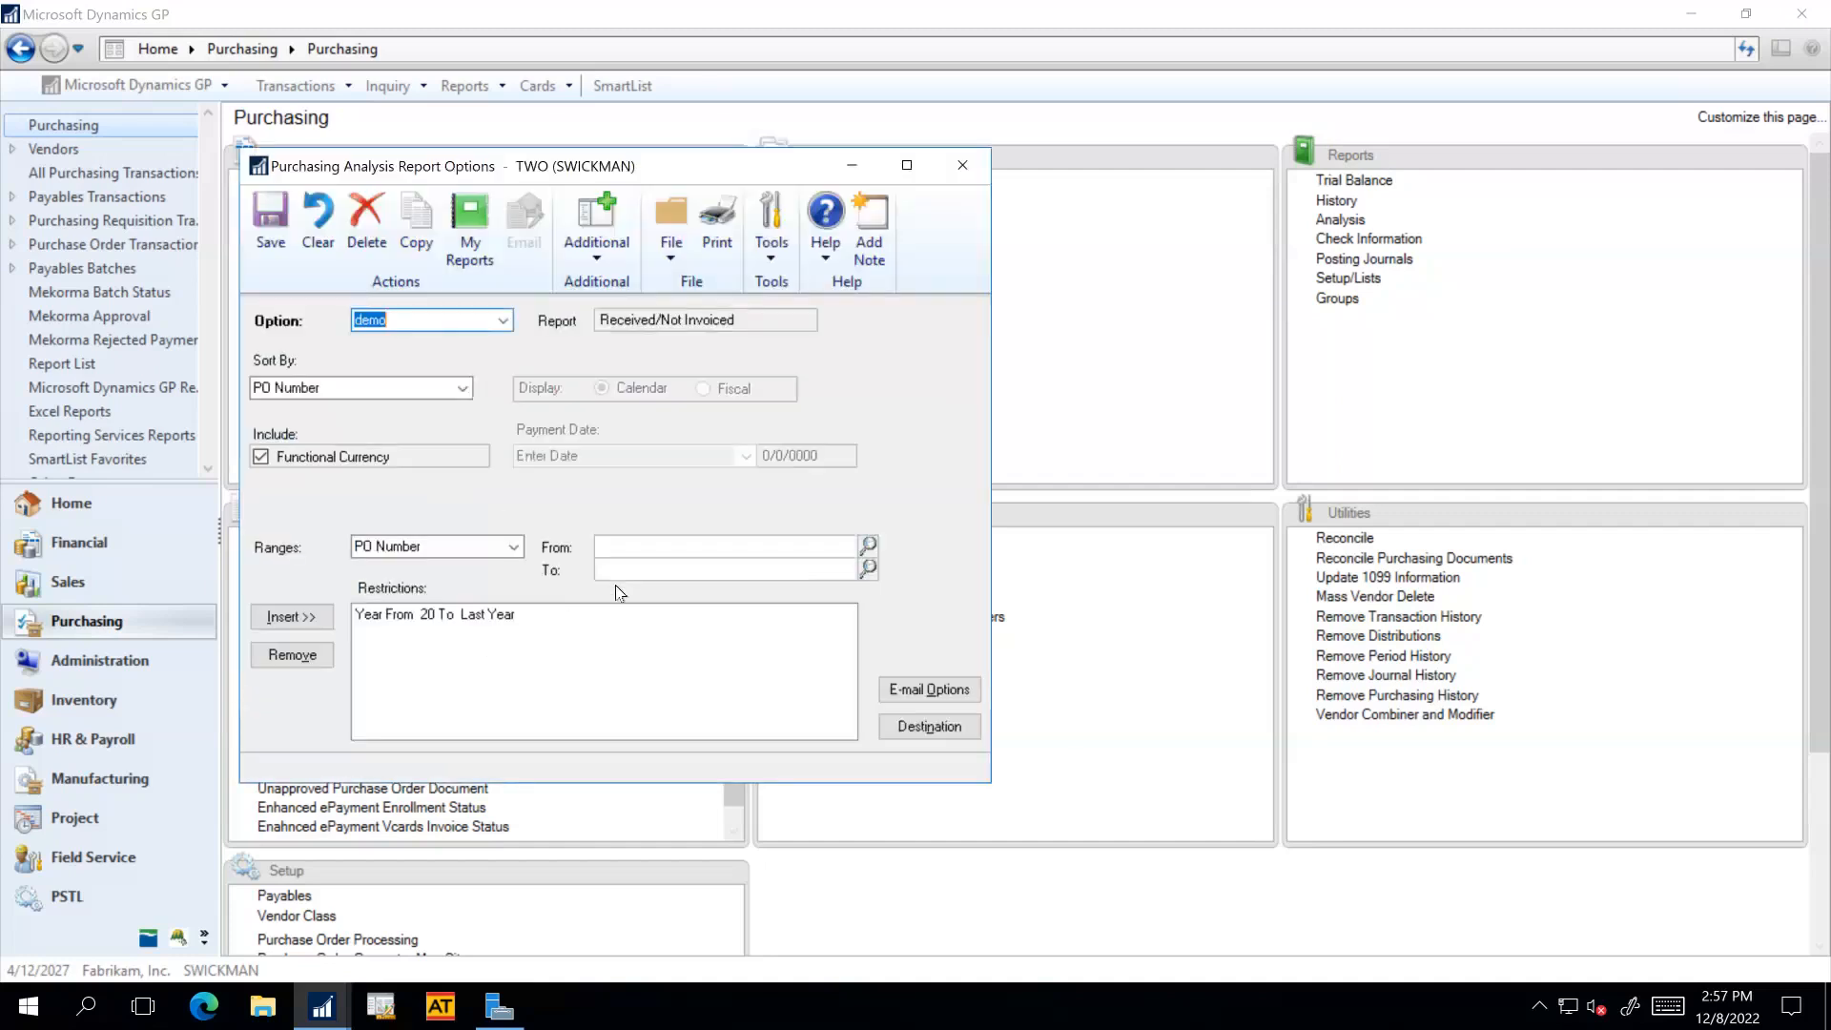
click(413, 620)
click(324, 654)
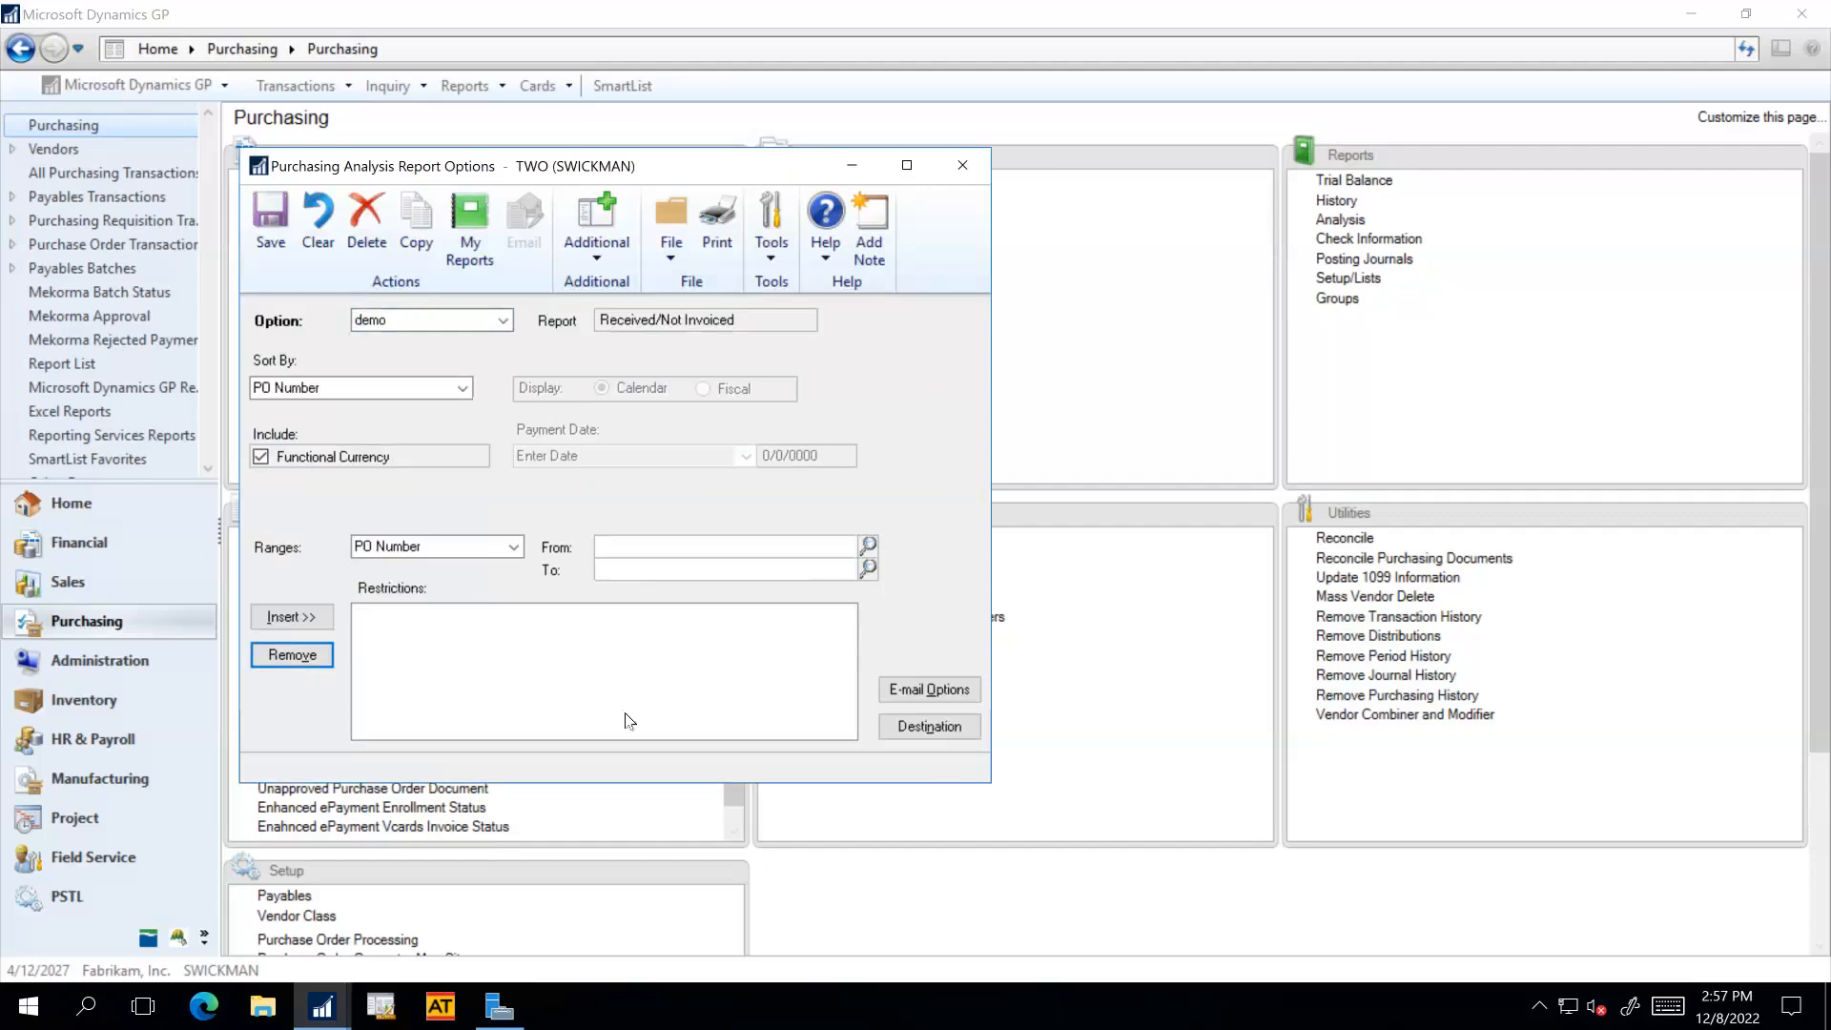
Print the Received/Not Invoiced report to the screen, look through it and close the report options, discarding the changes.
click(960, 731)
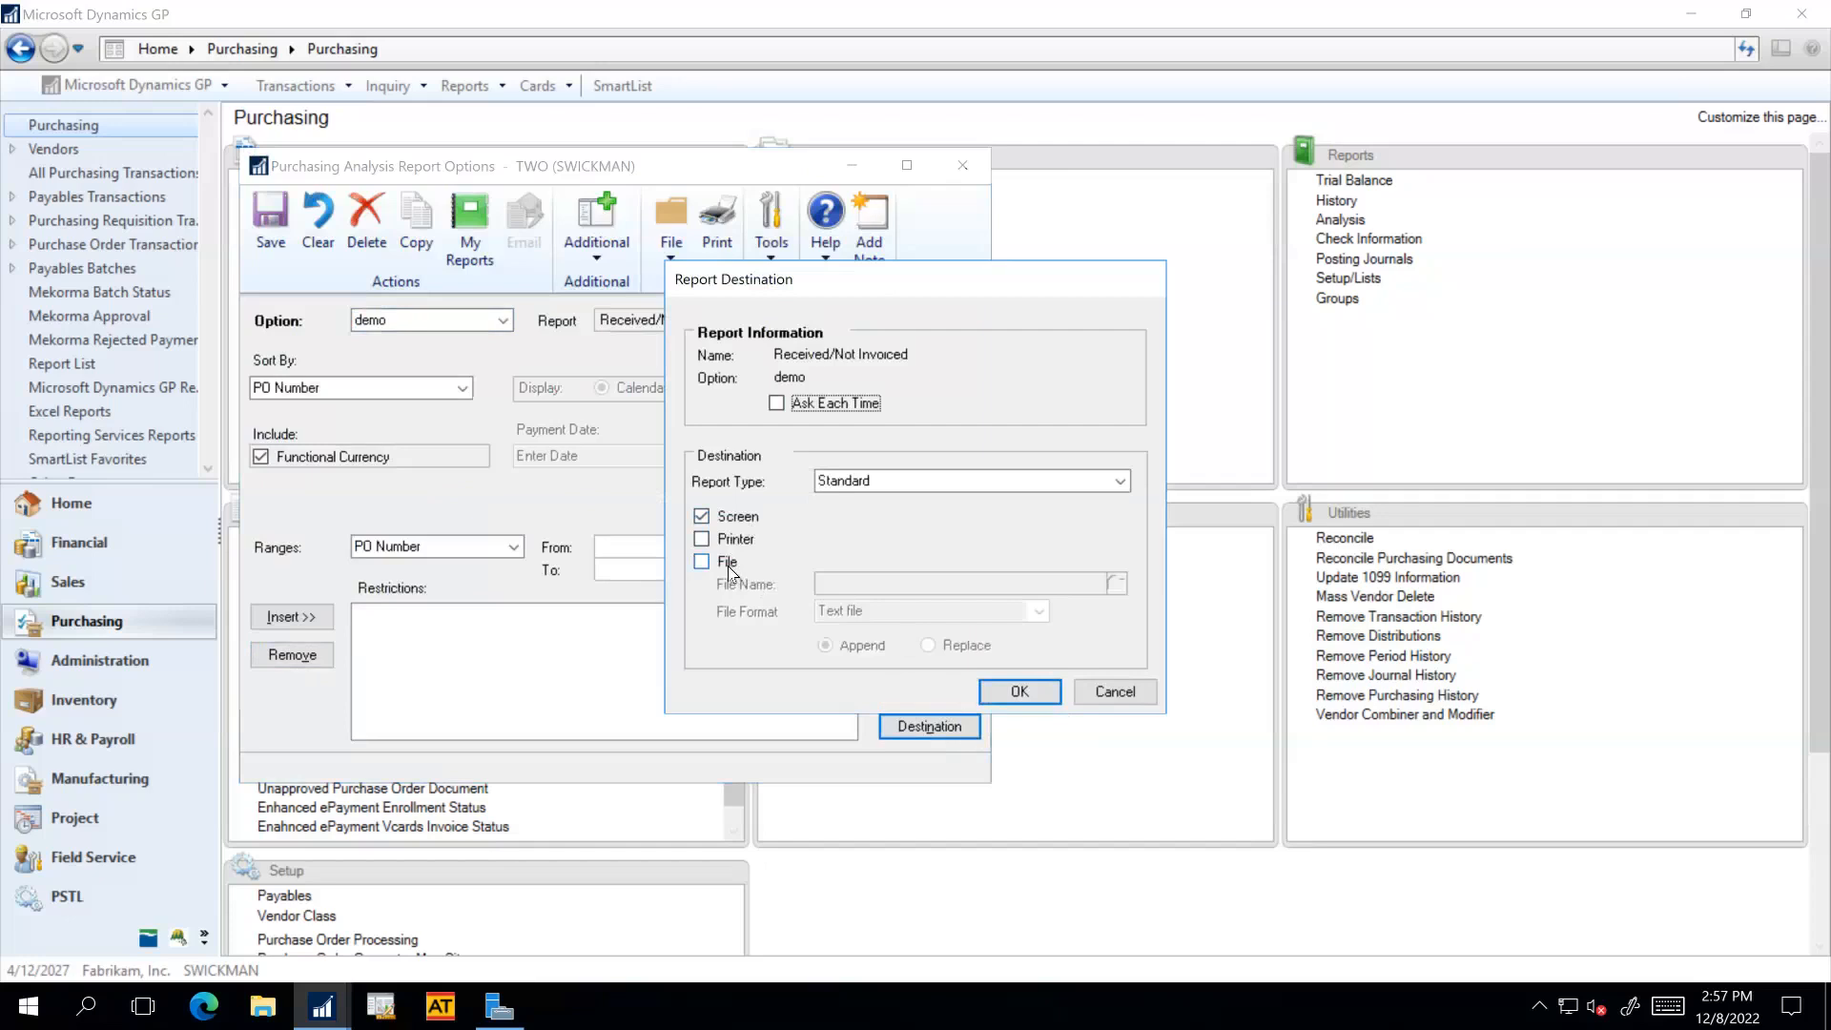
click(1019, 691)
click(733, 238)
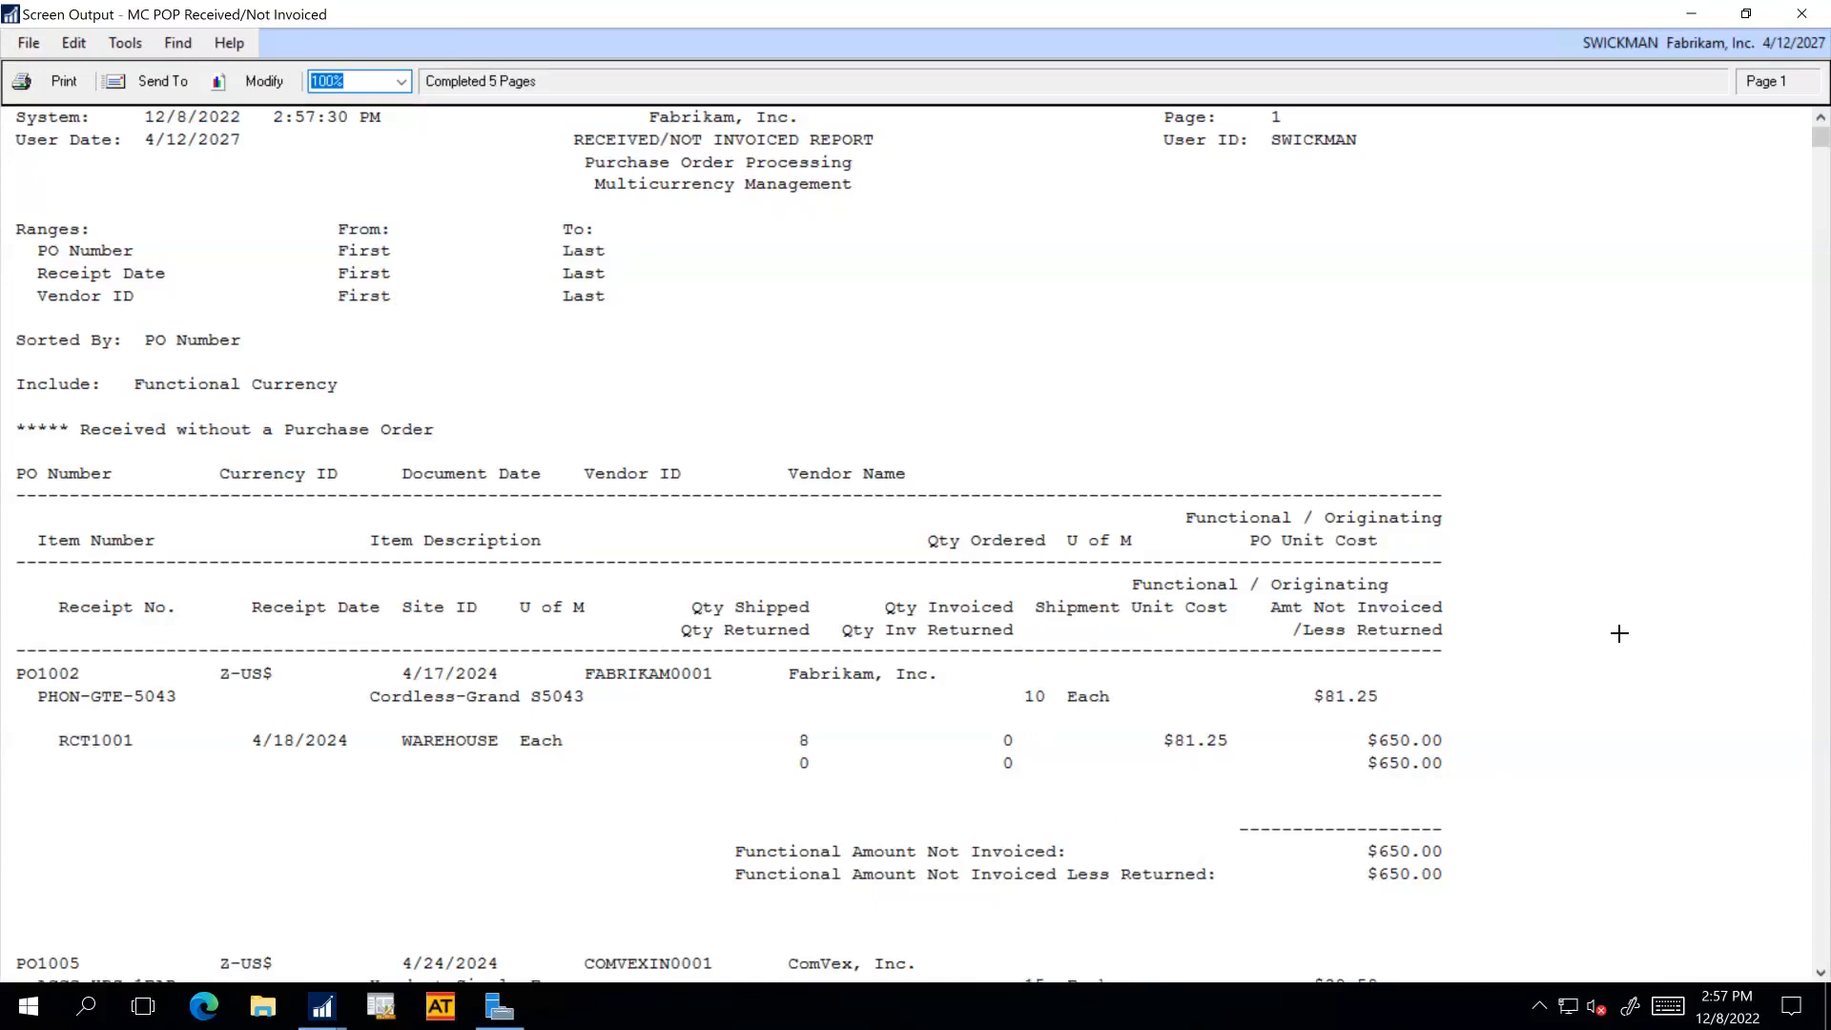
drag(1823, 138, 1823, 956)
scroll(1497, 621, down, 3)
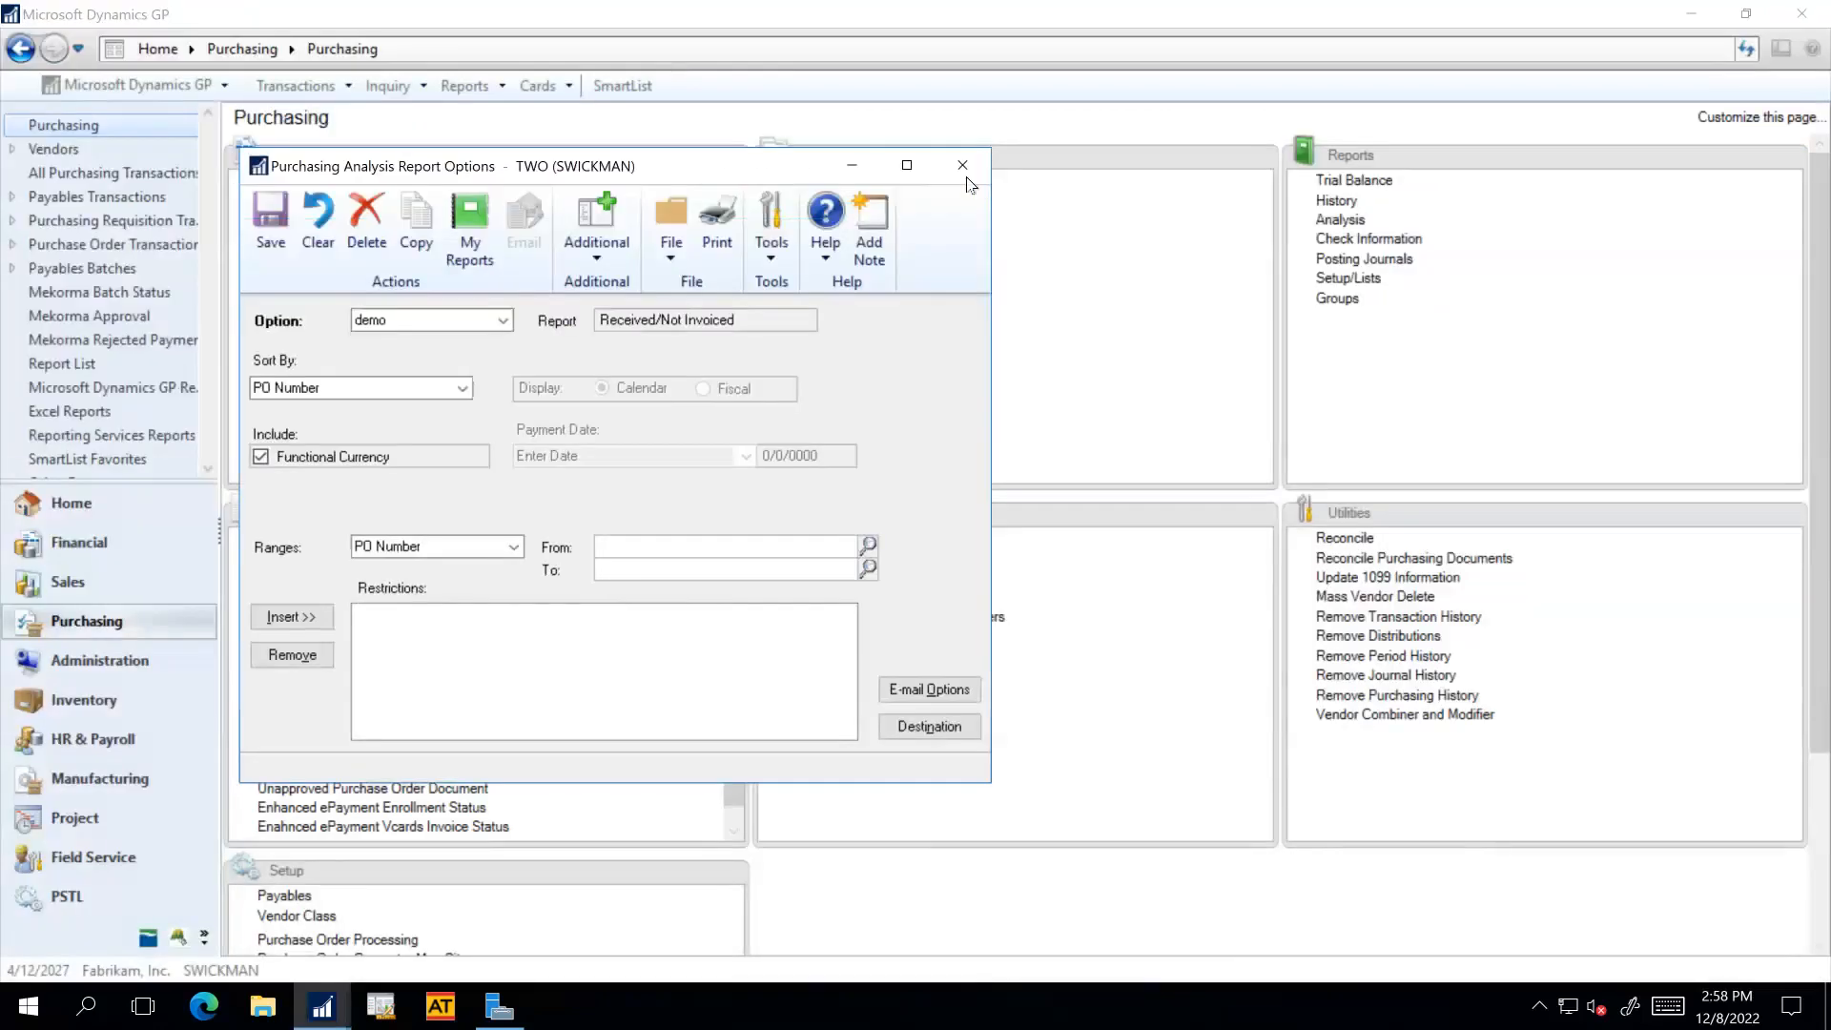
click(962, 165)
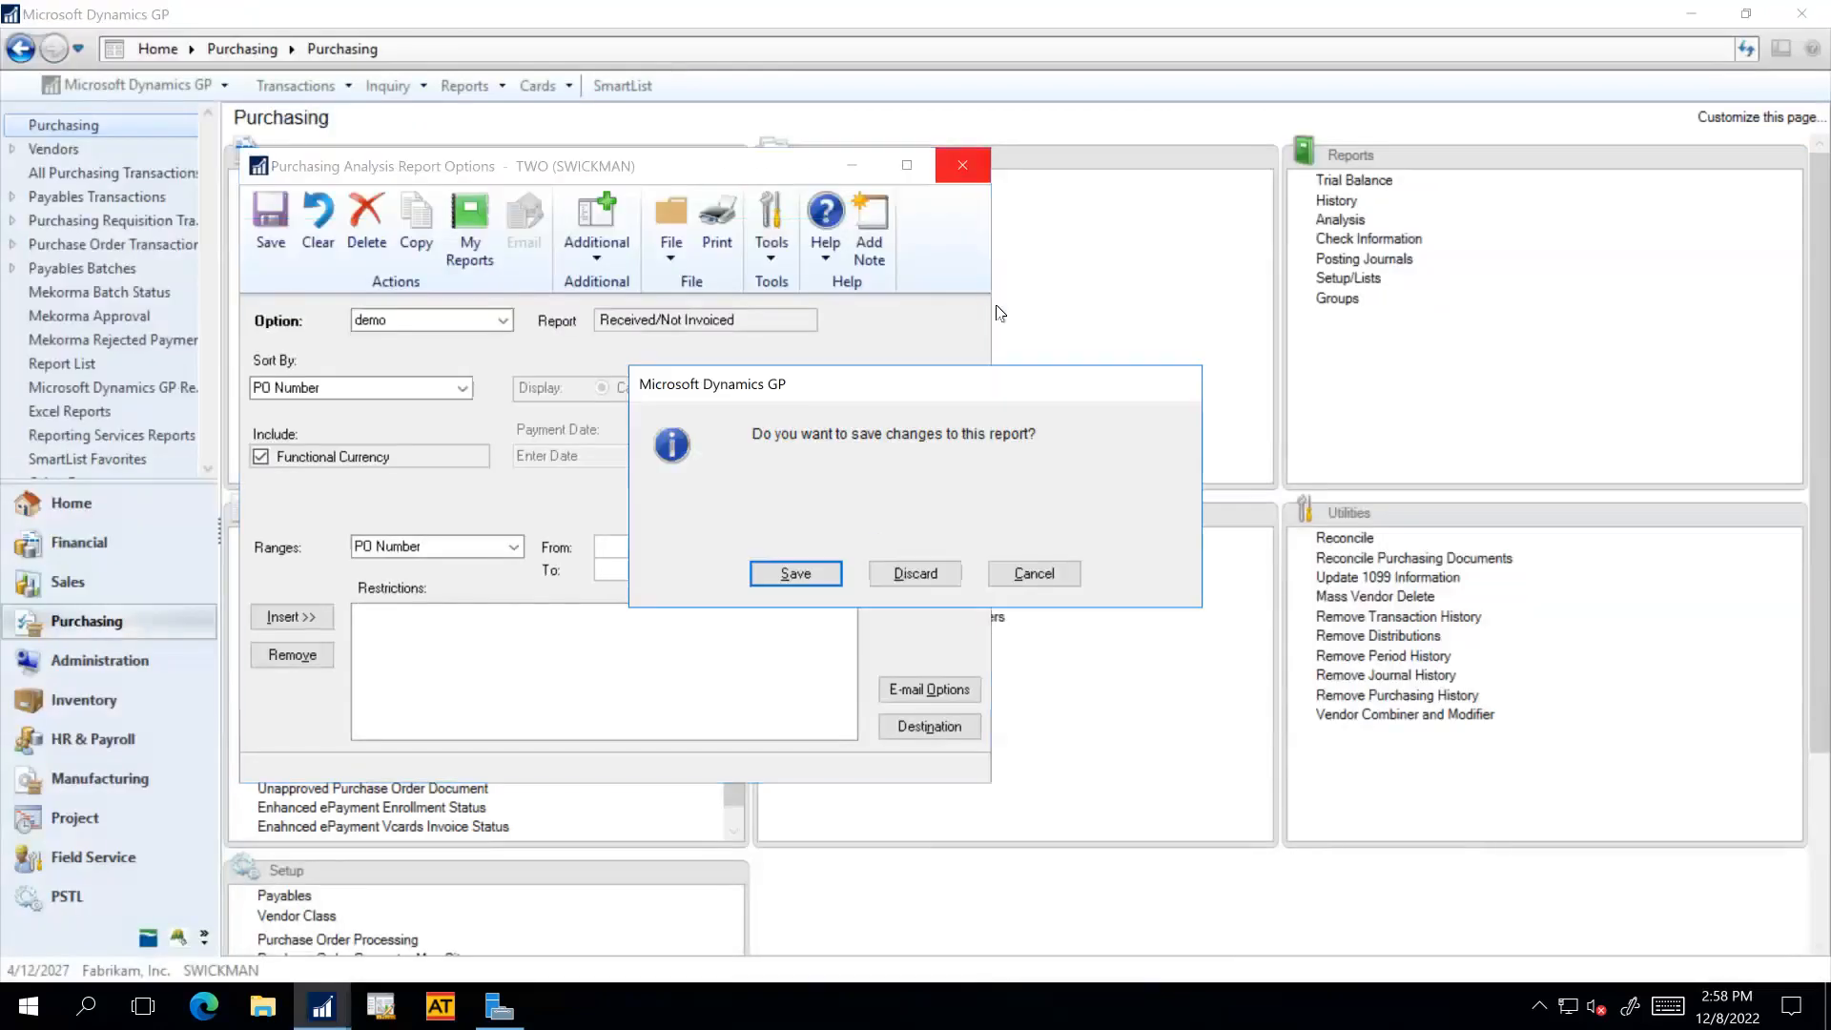
click(916, 573)
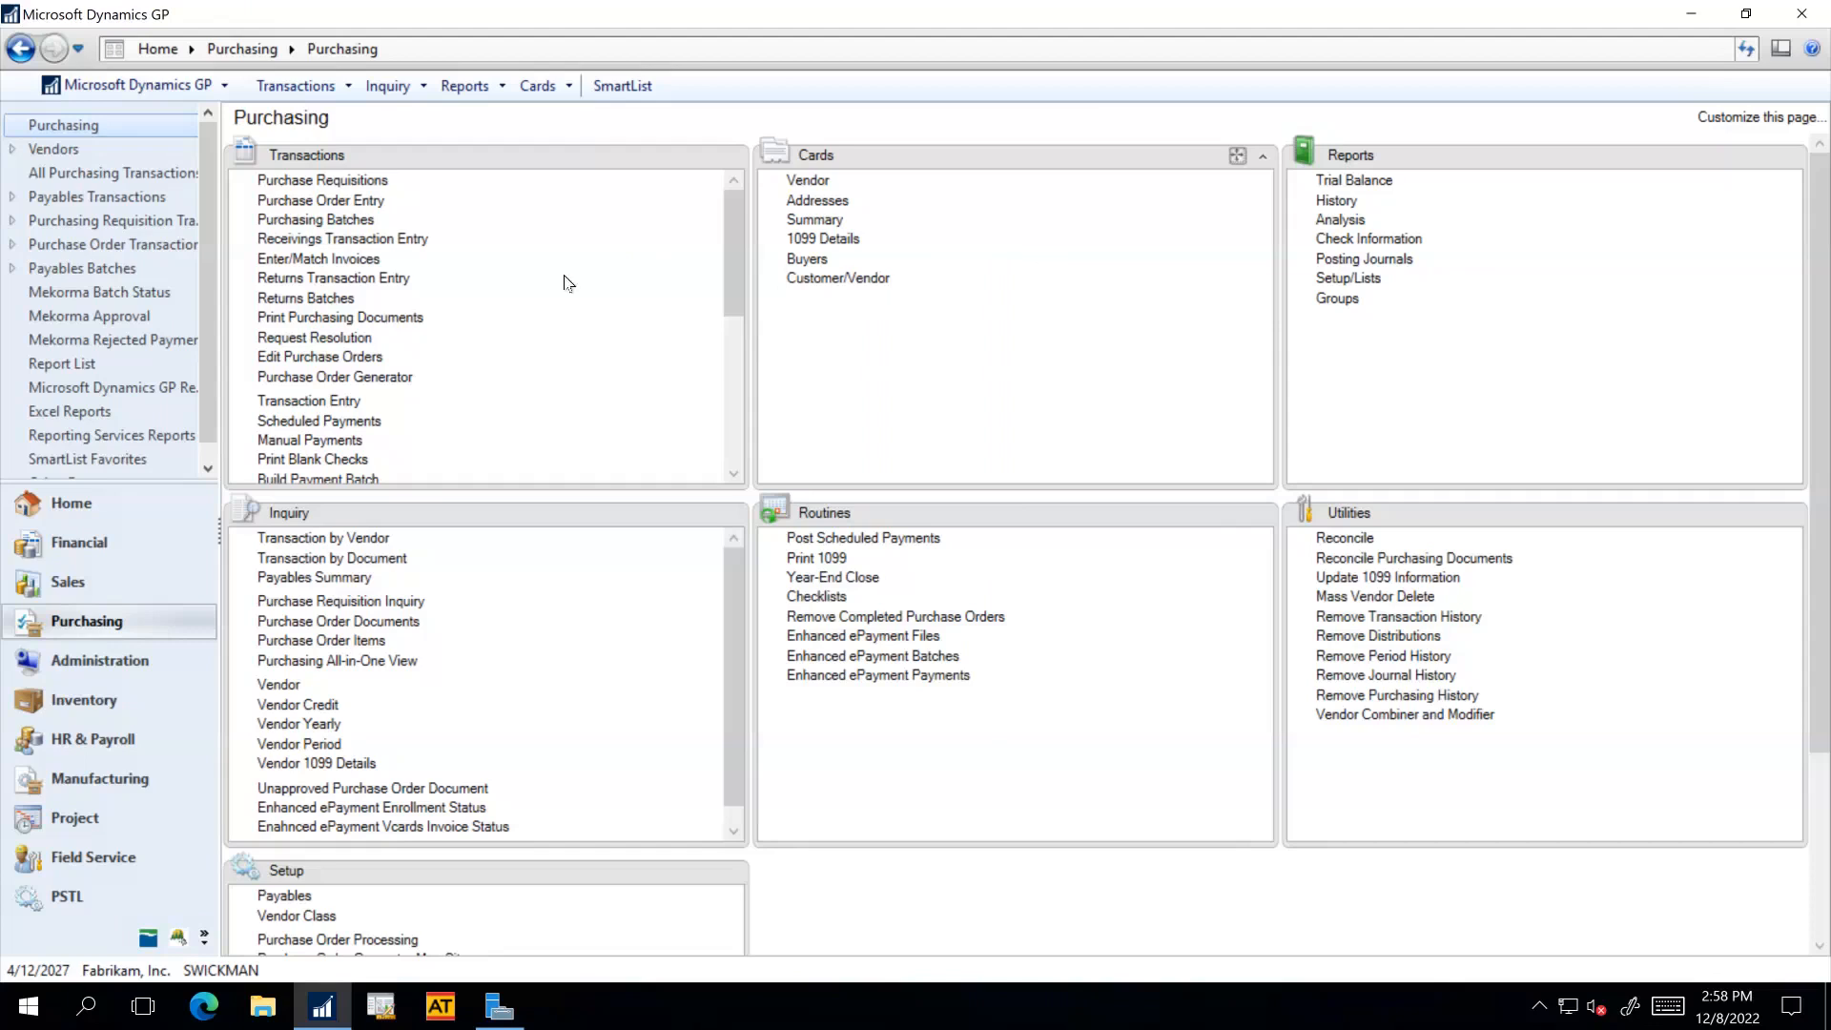
View the Financial Summary Inquiry window, close it and switch to the PowerPoint presentation.
click(126, 544)
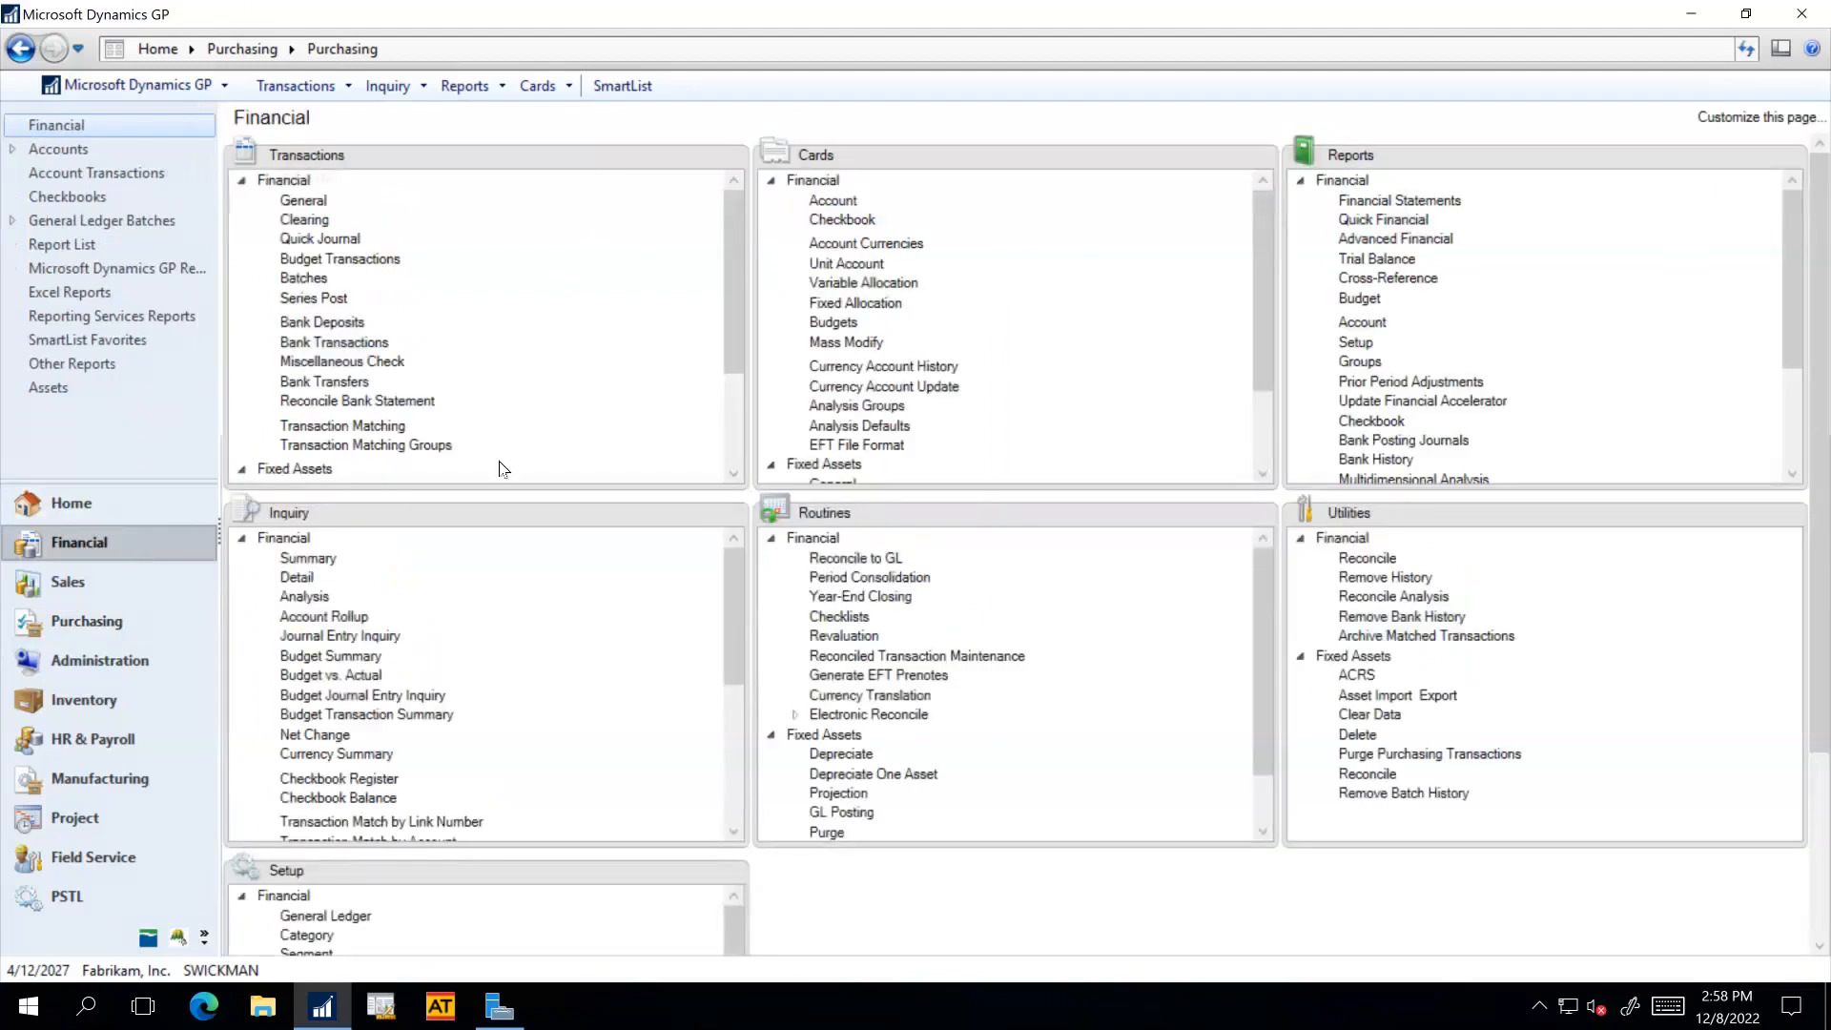
click(307, 558)
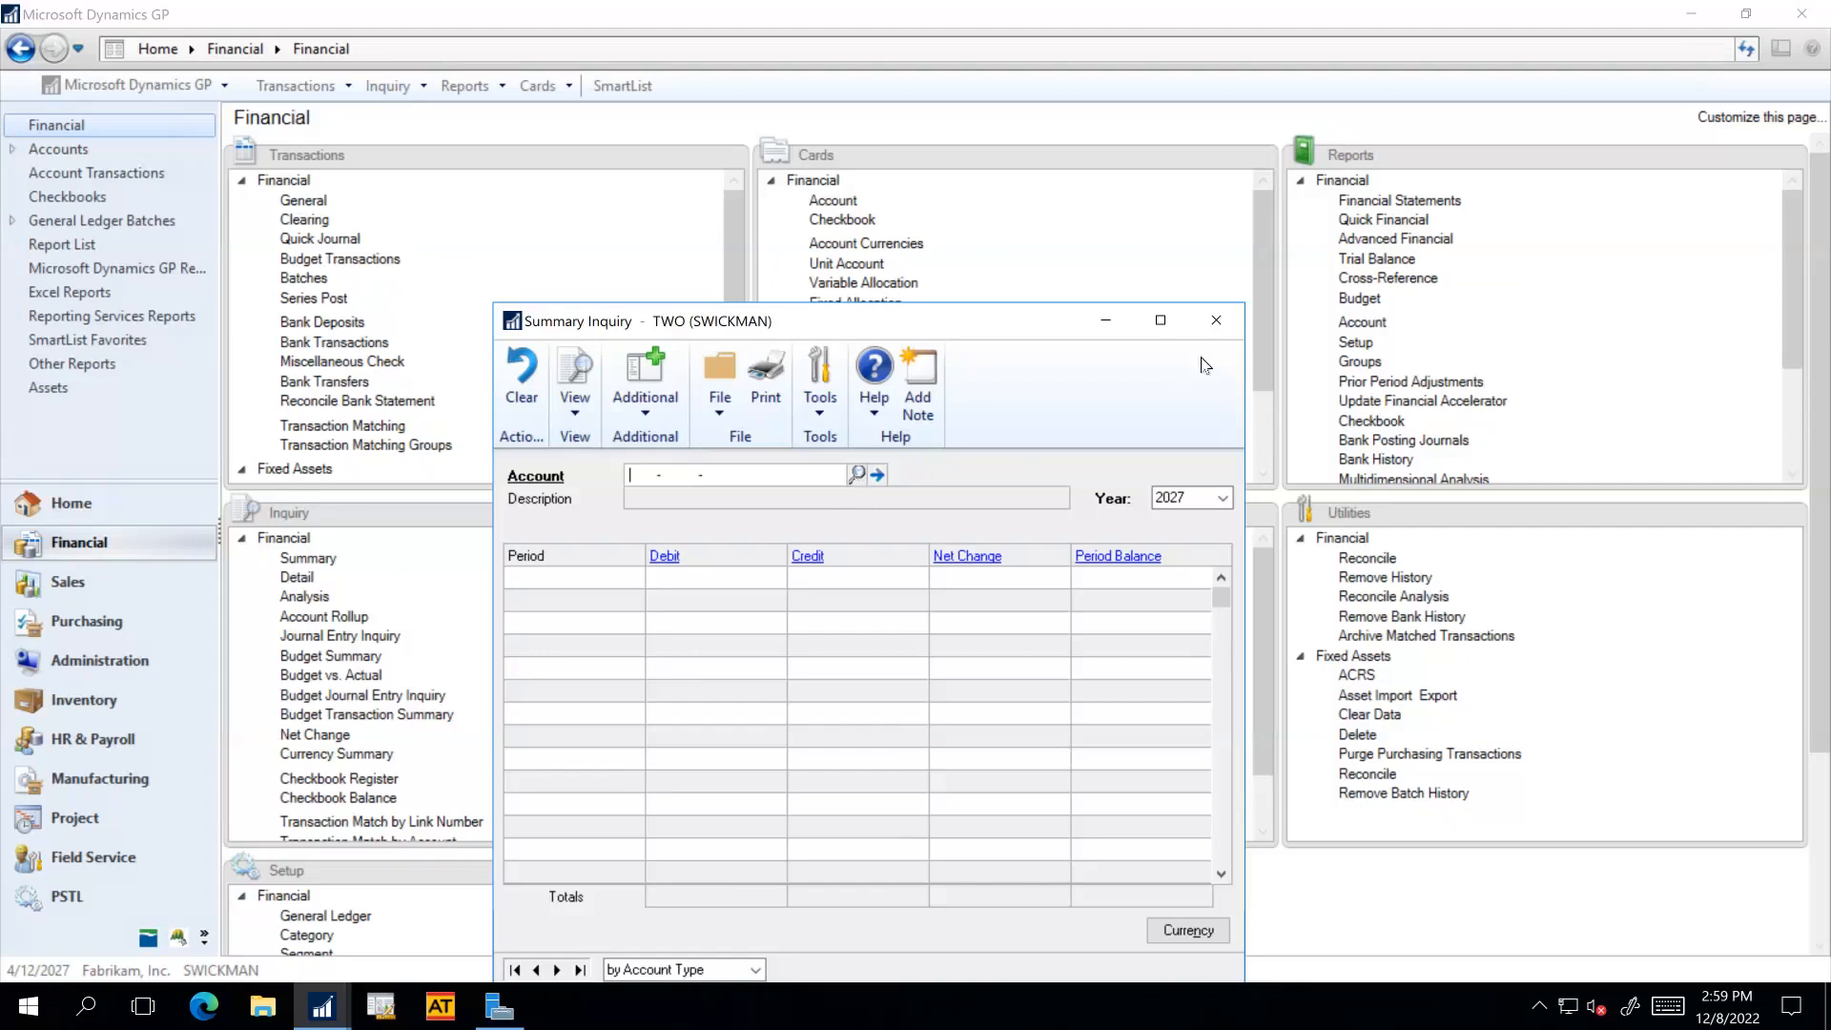
click(1216, 321)
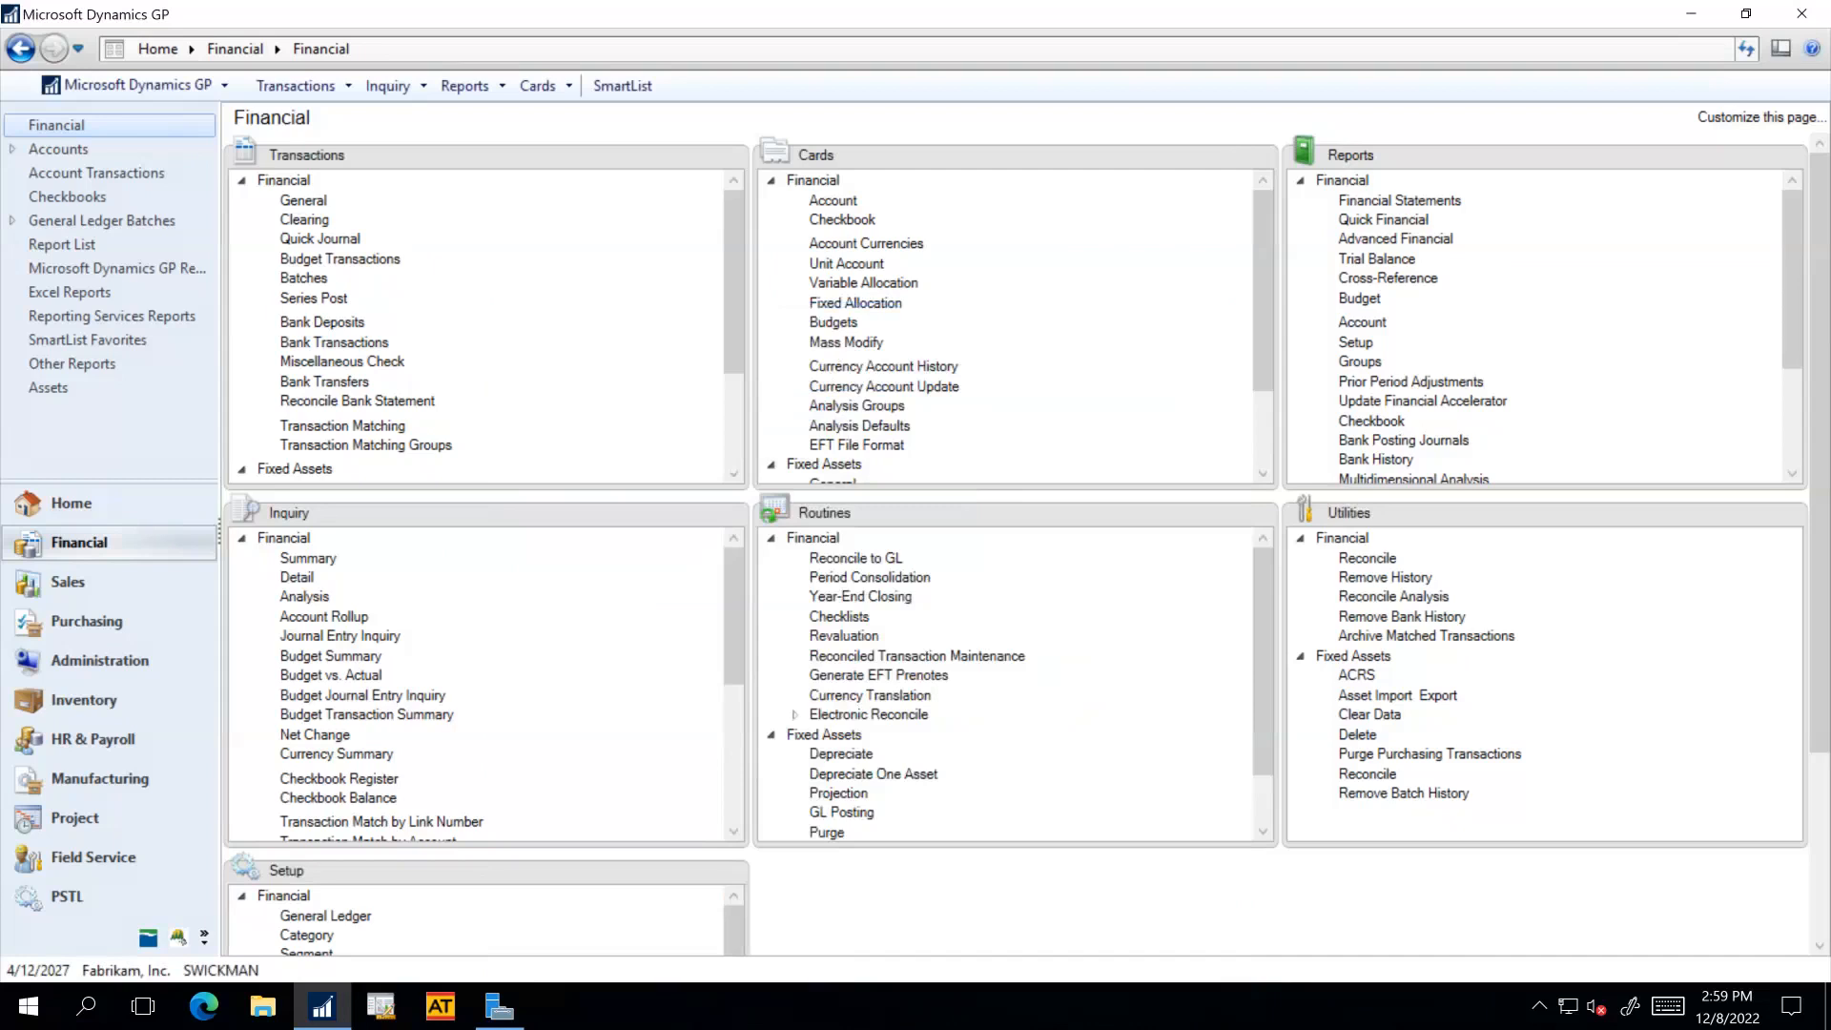
mouse_move(1096, 19)
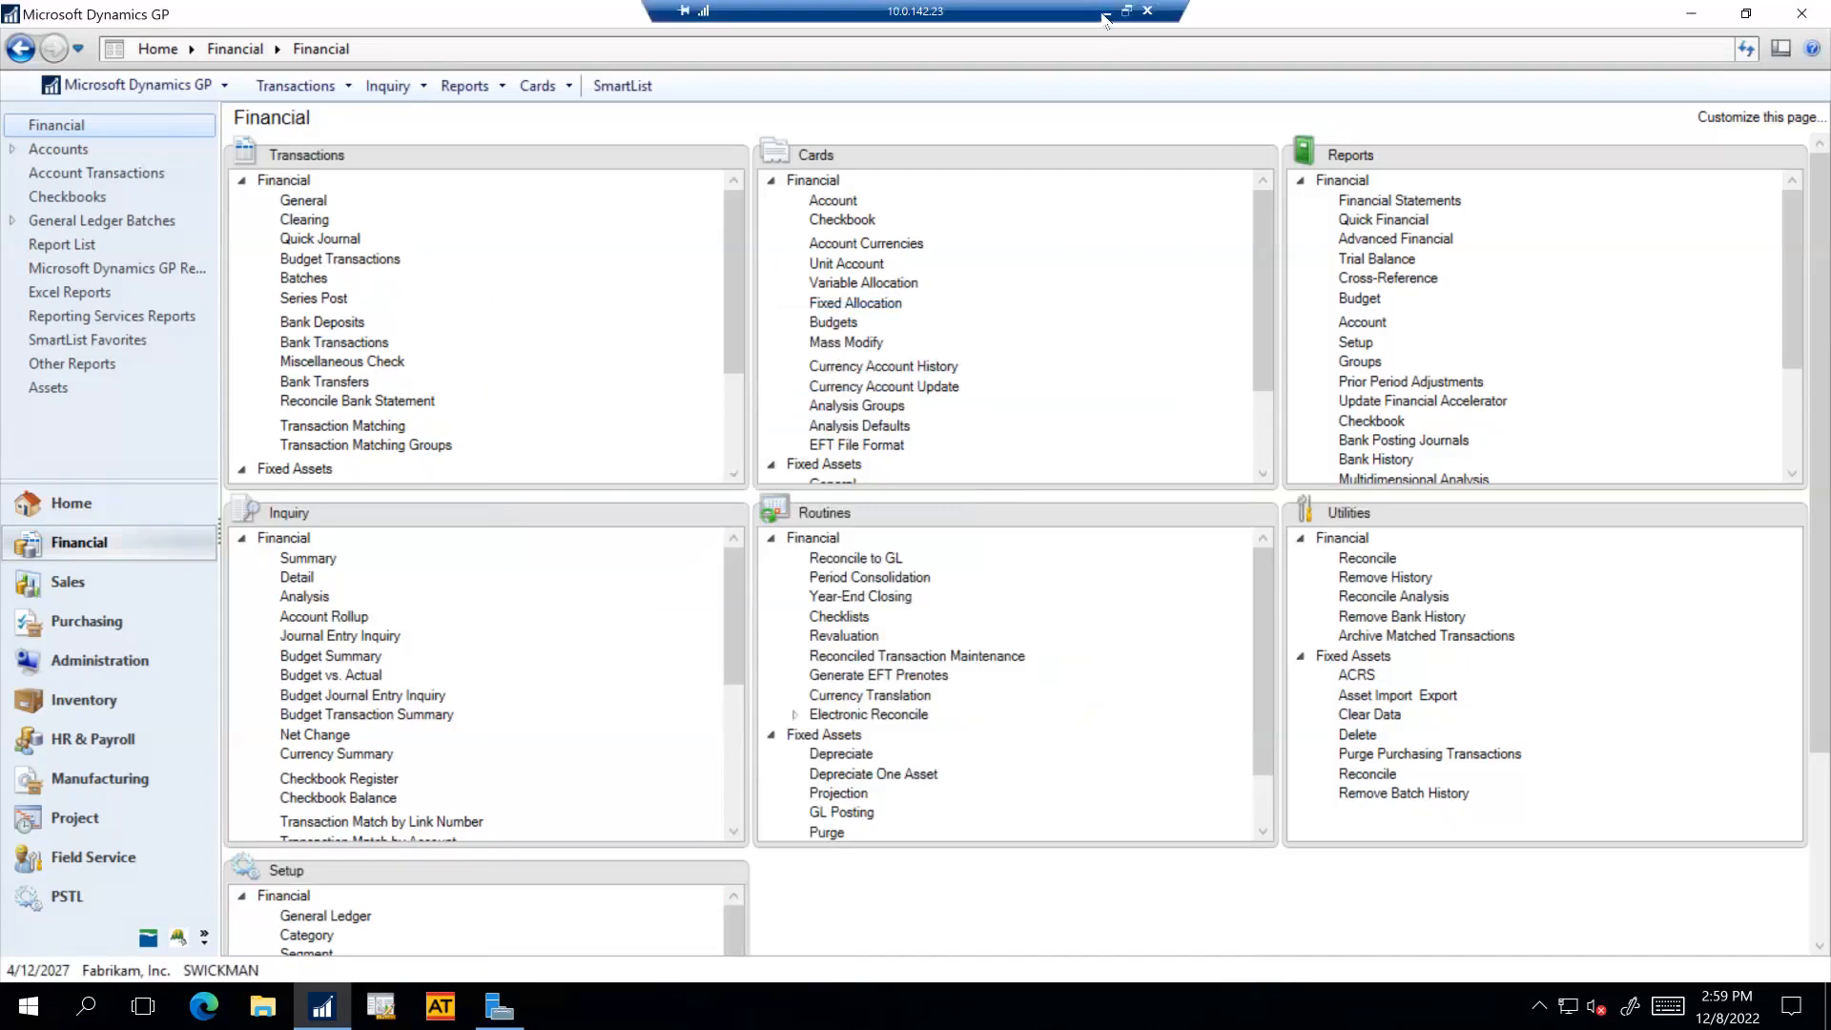
click(1104, 17)
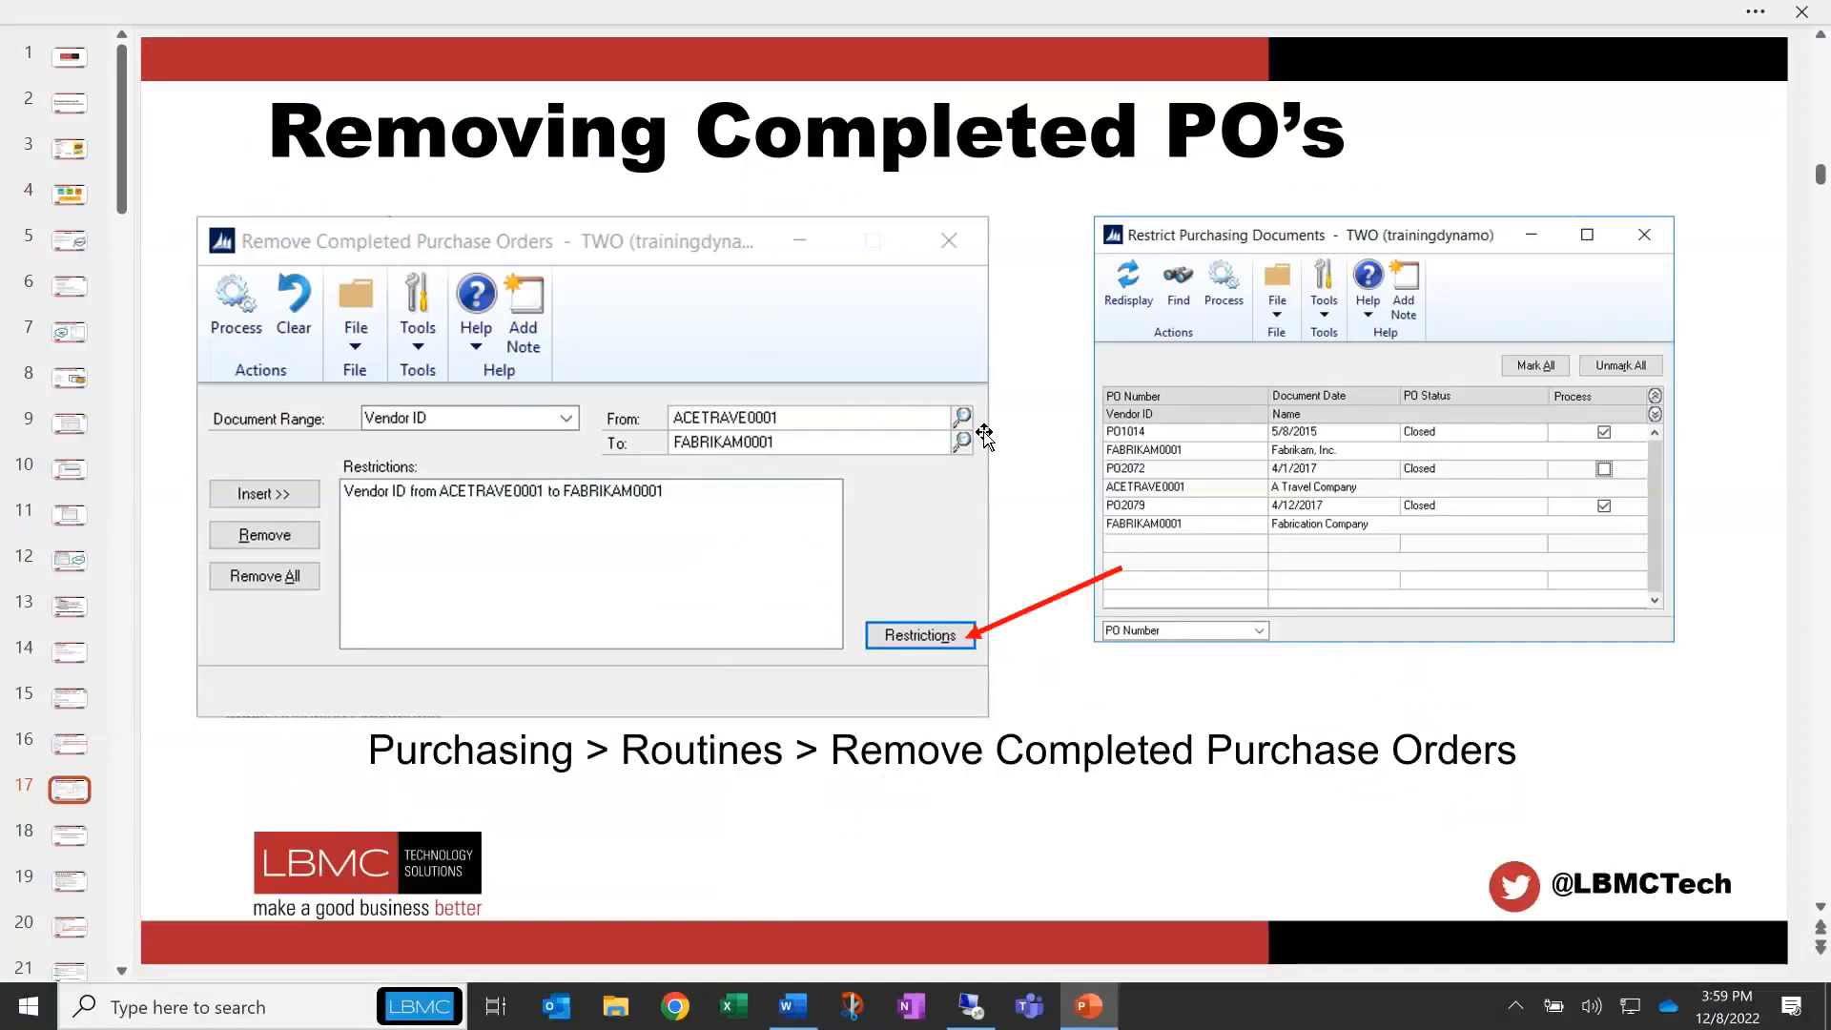
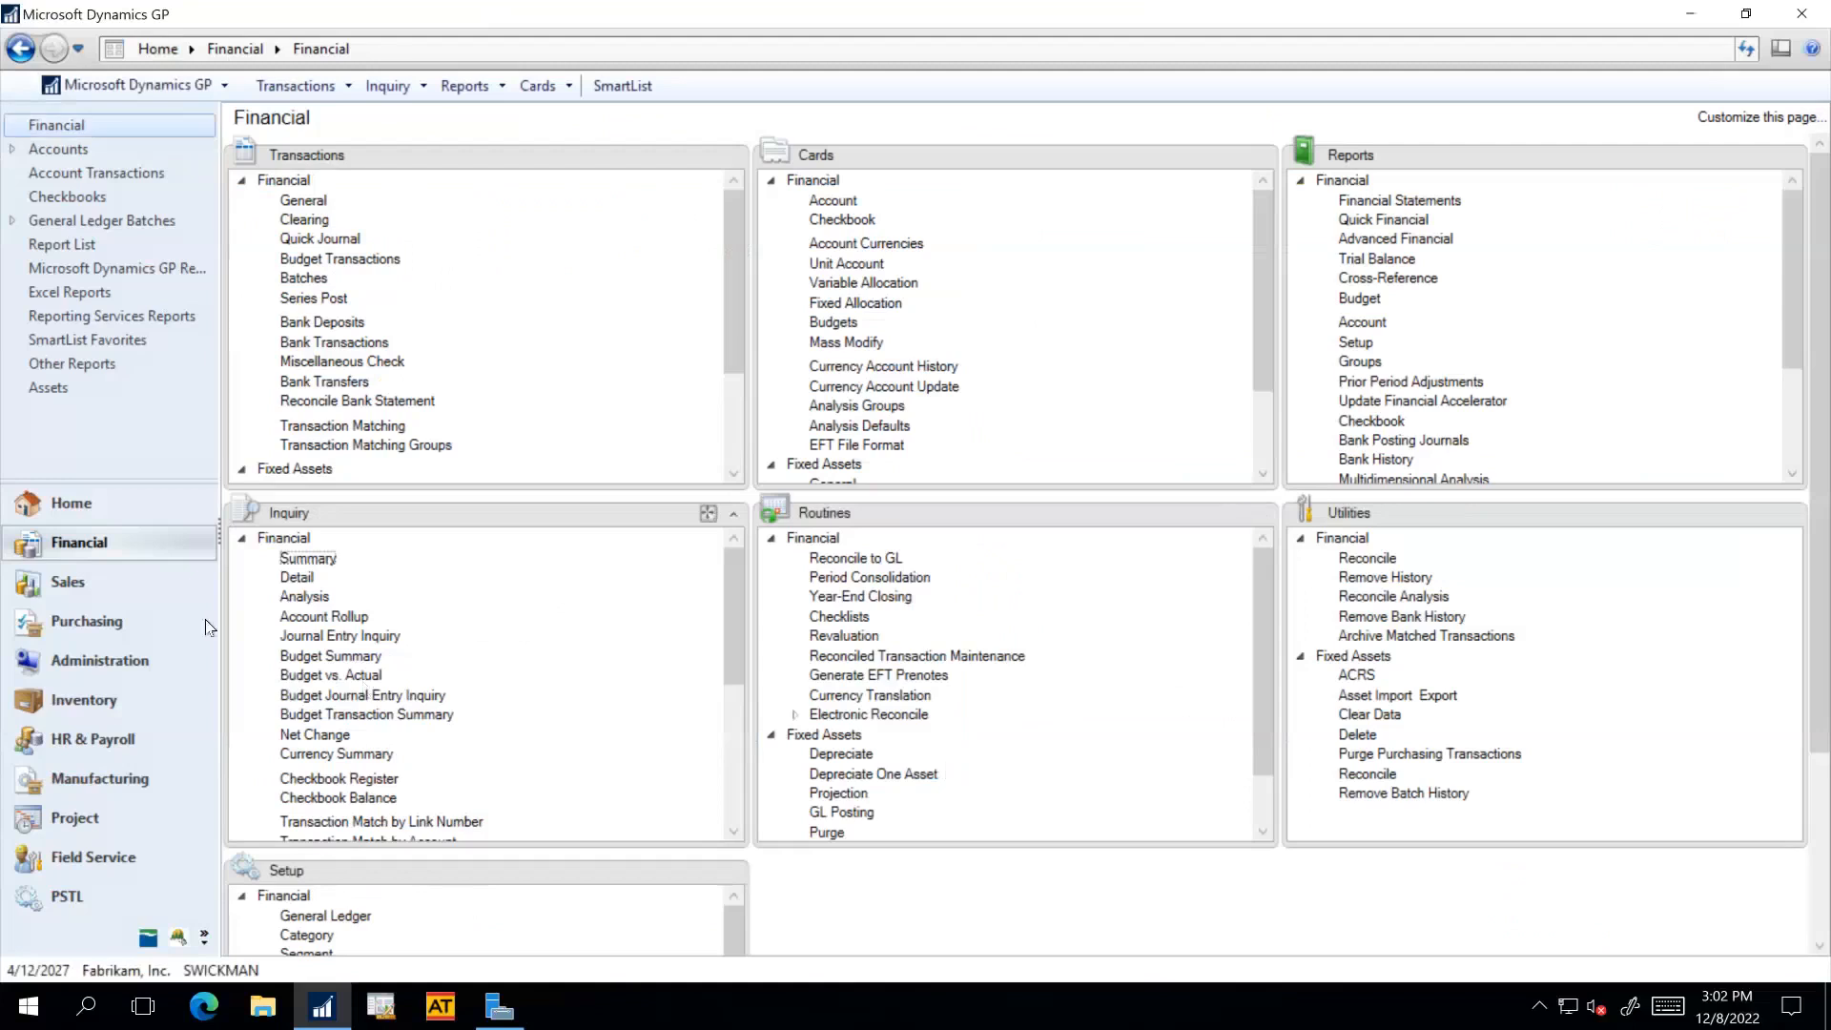
Review the Maintain History settings and additional options in the Sales Order Processing Setup and close it.
click(99, 584)
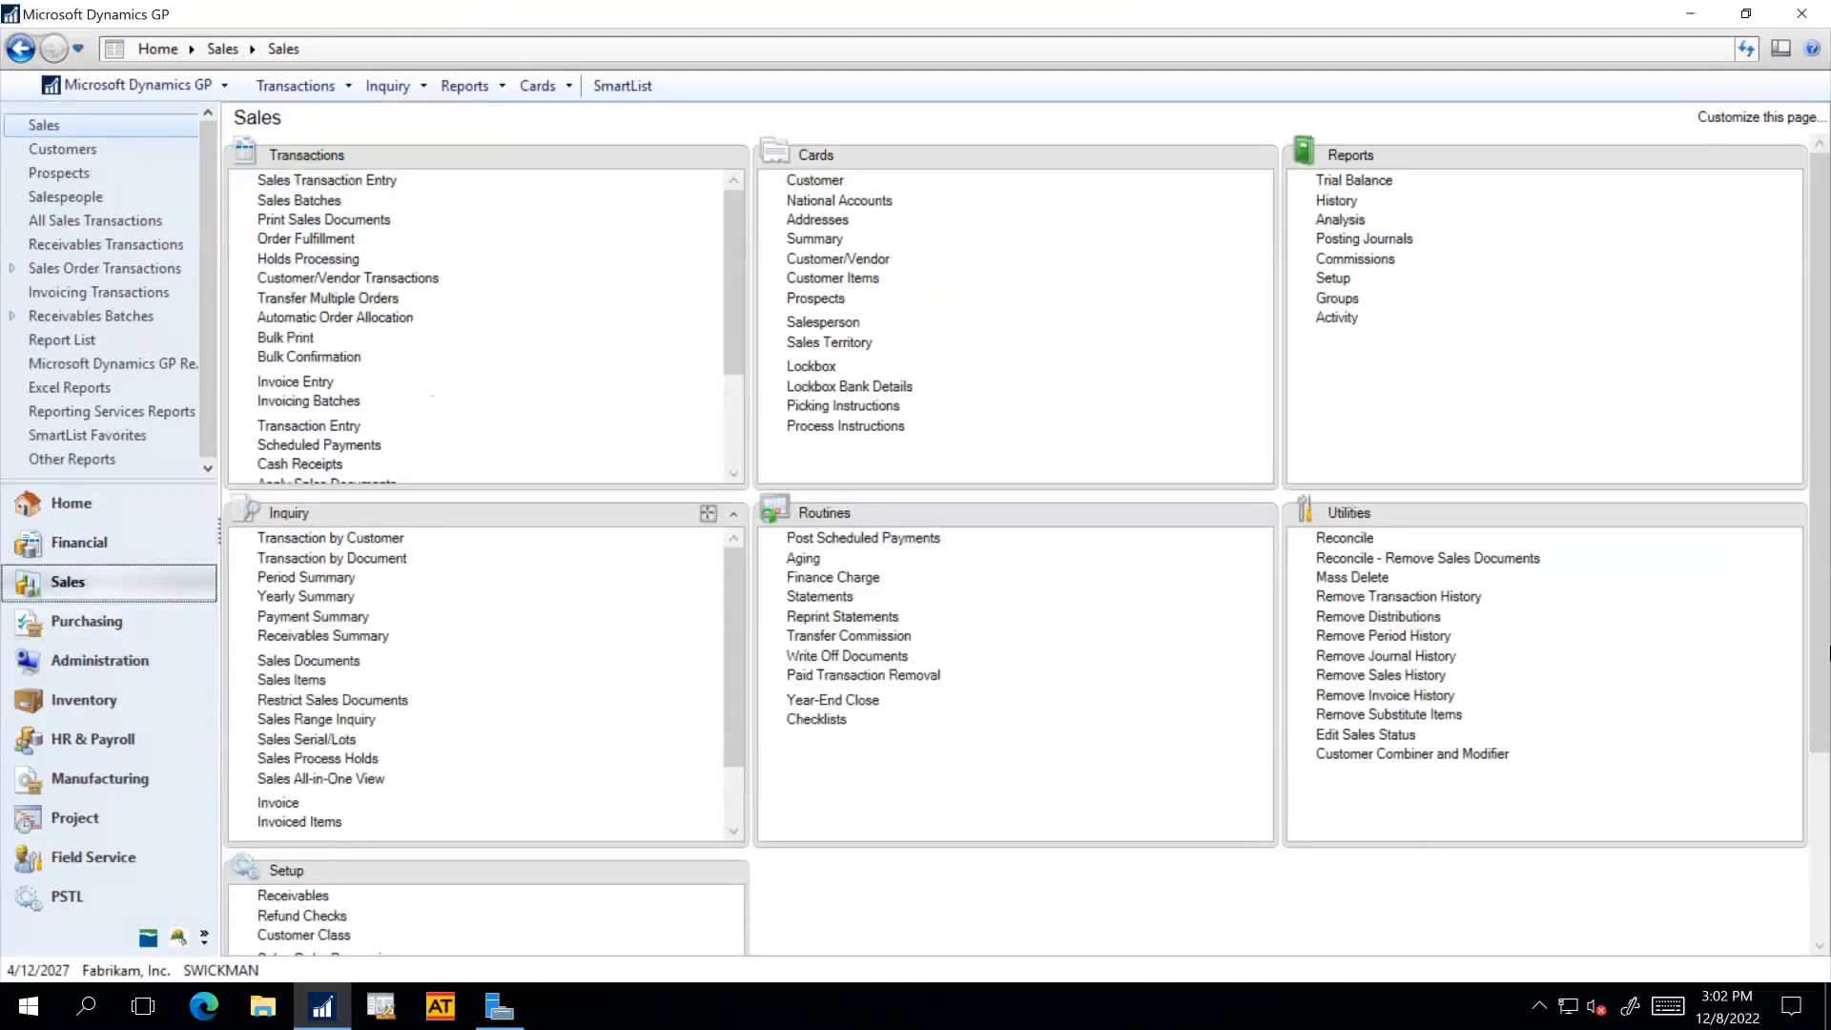
click(1824, 893)
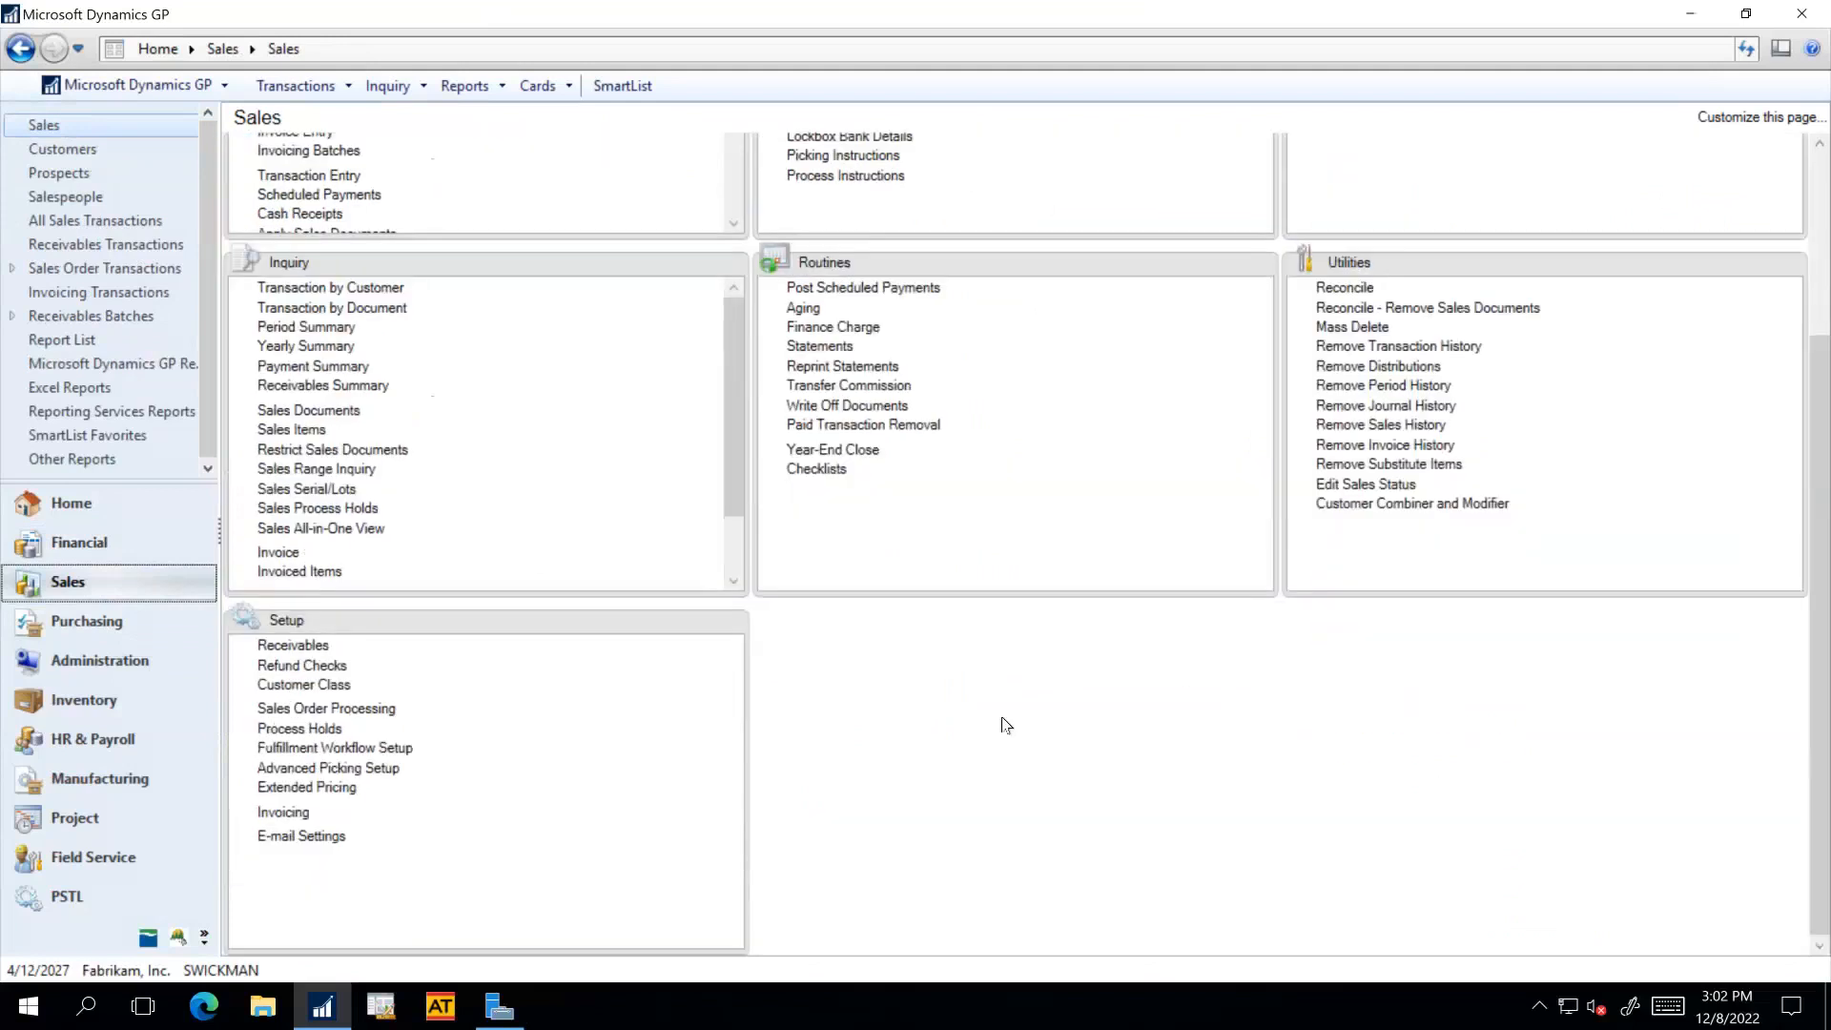
click(379, 710)
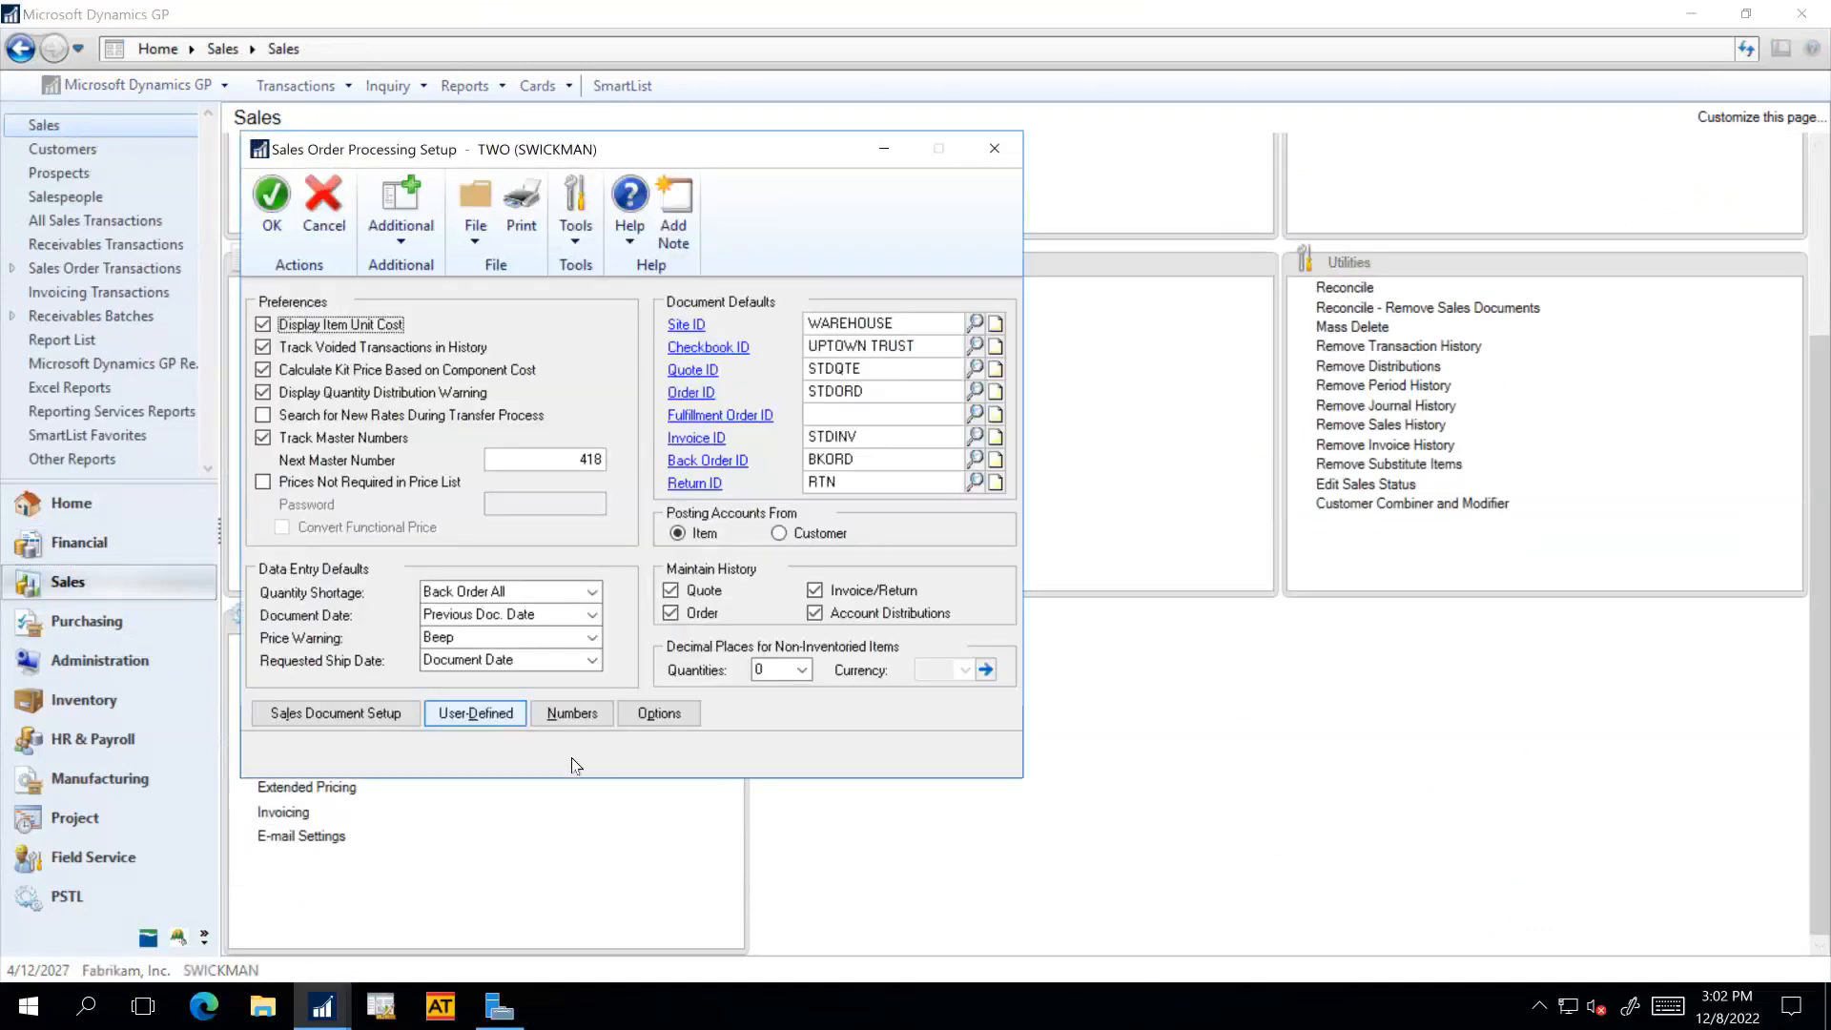
click(654, 712)
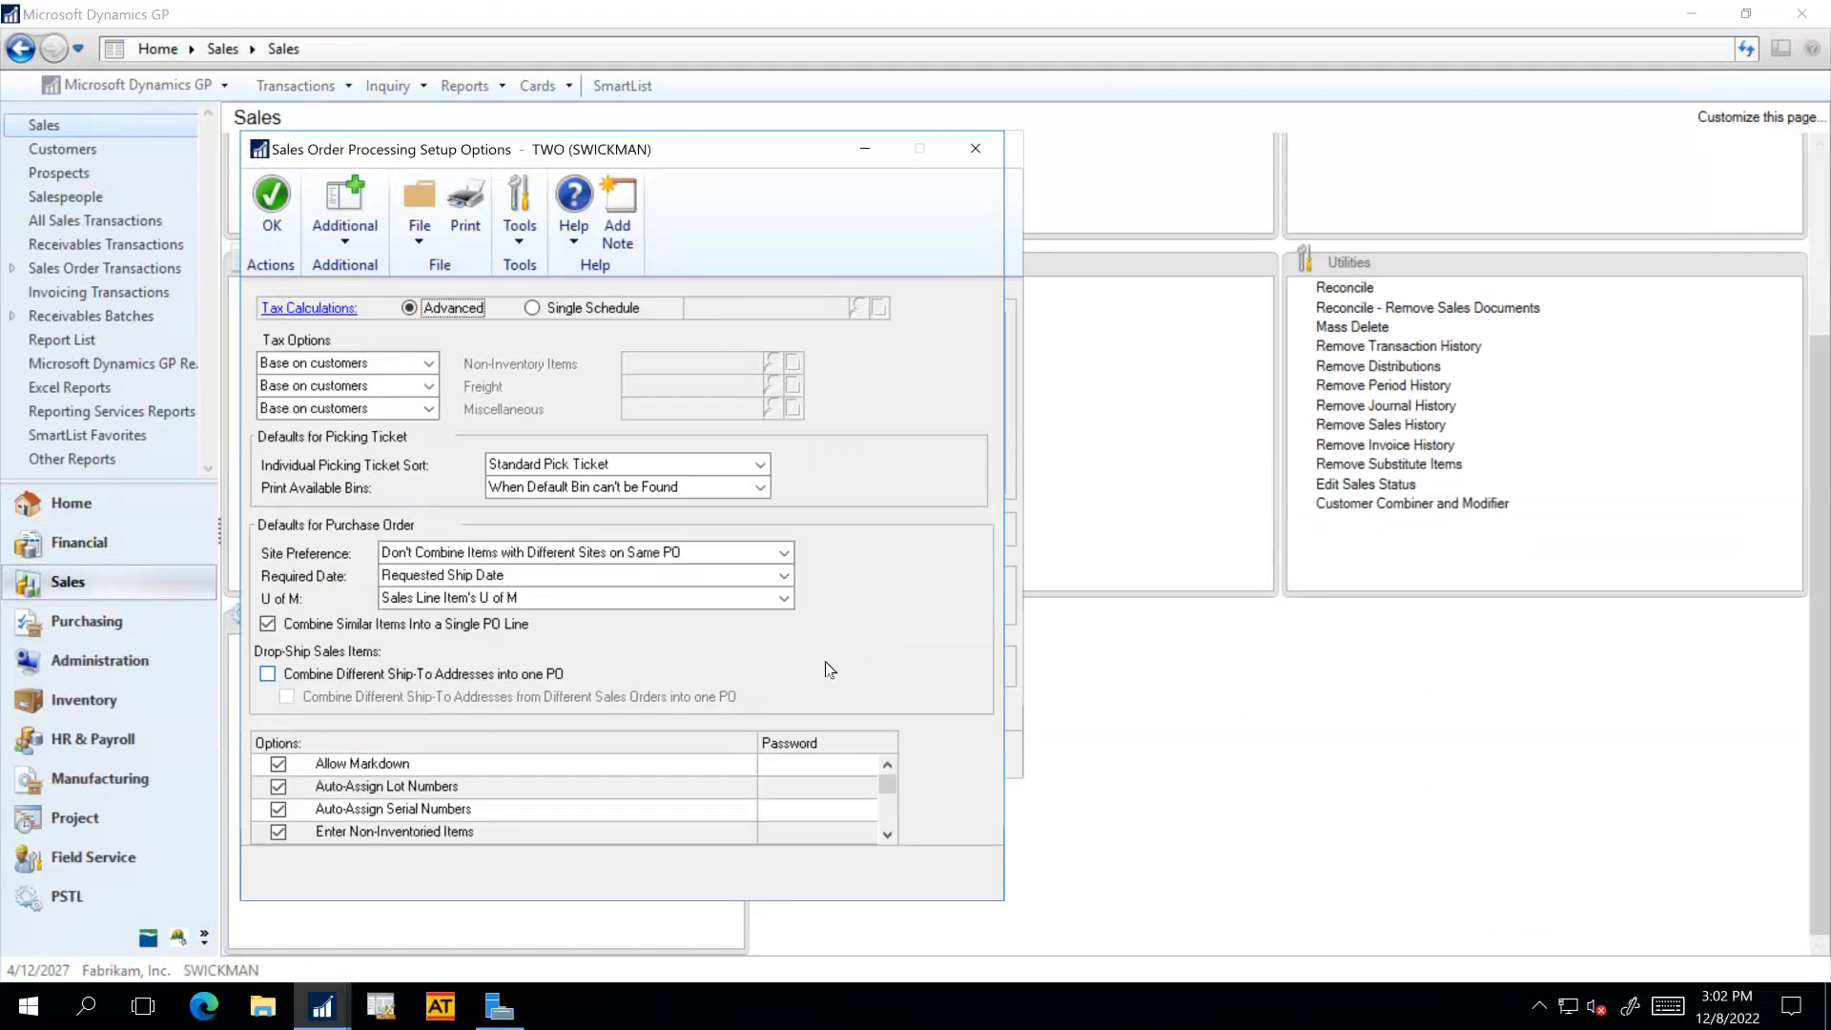
click(978, 160)
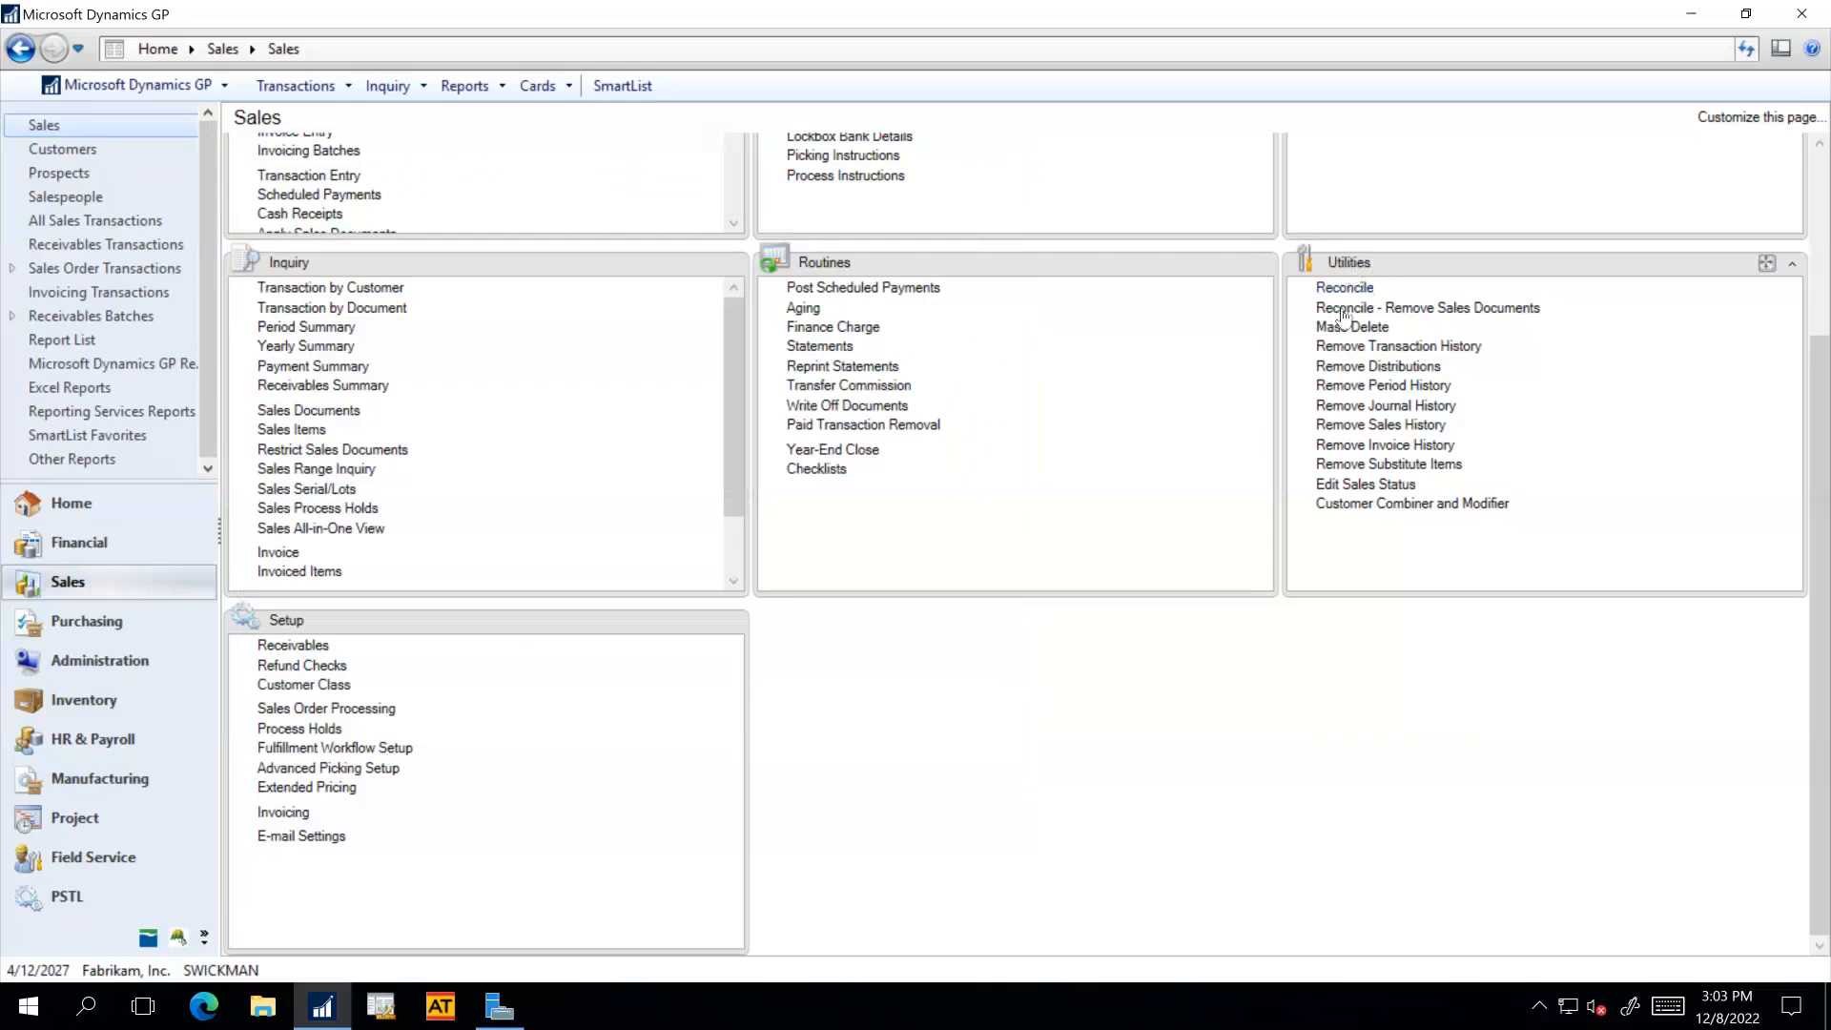
Open Reconcile-Remove Sales Documents, restrict it to a document range and browse the sales document numbers without choosing one.
click(1456, 309)
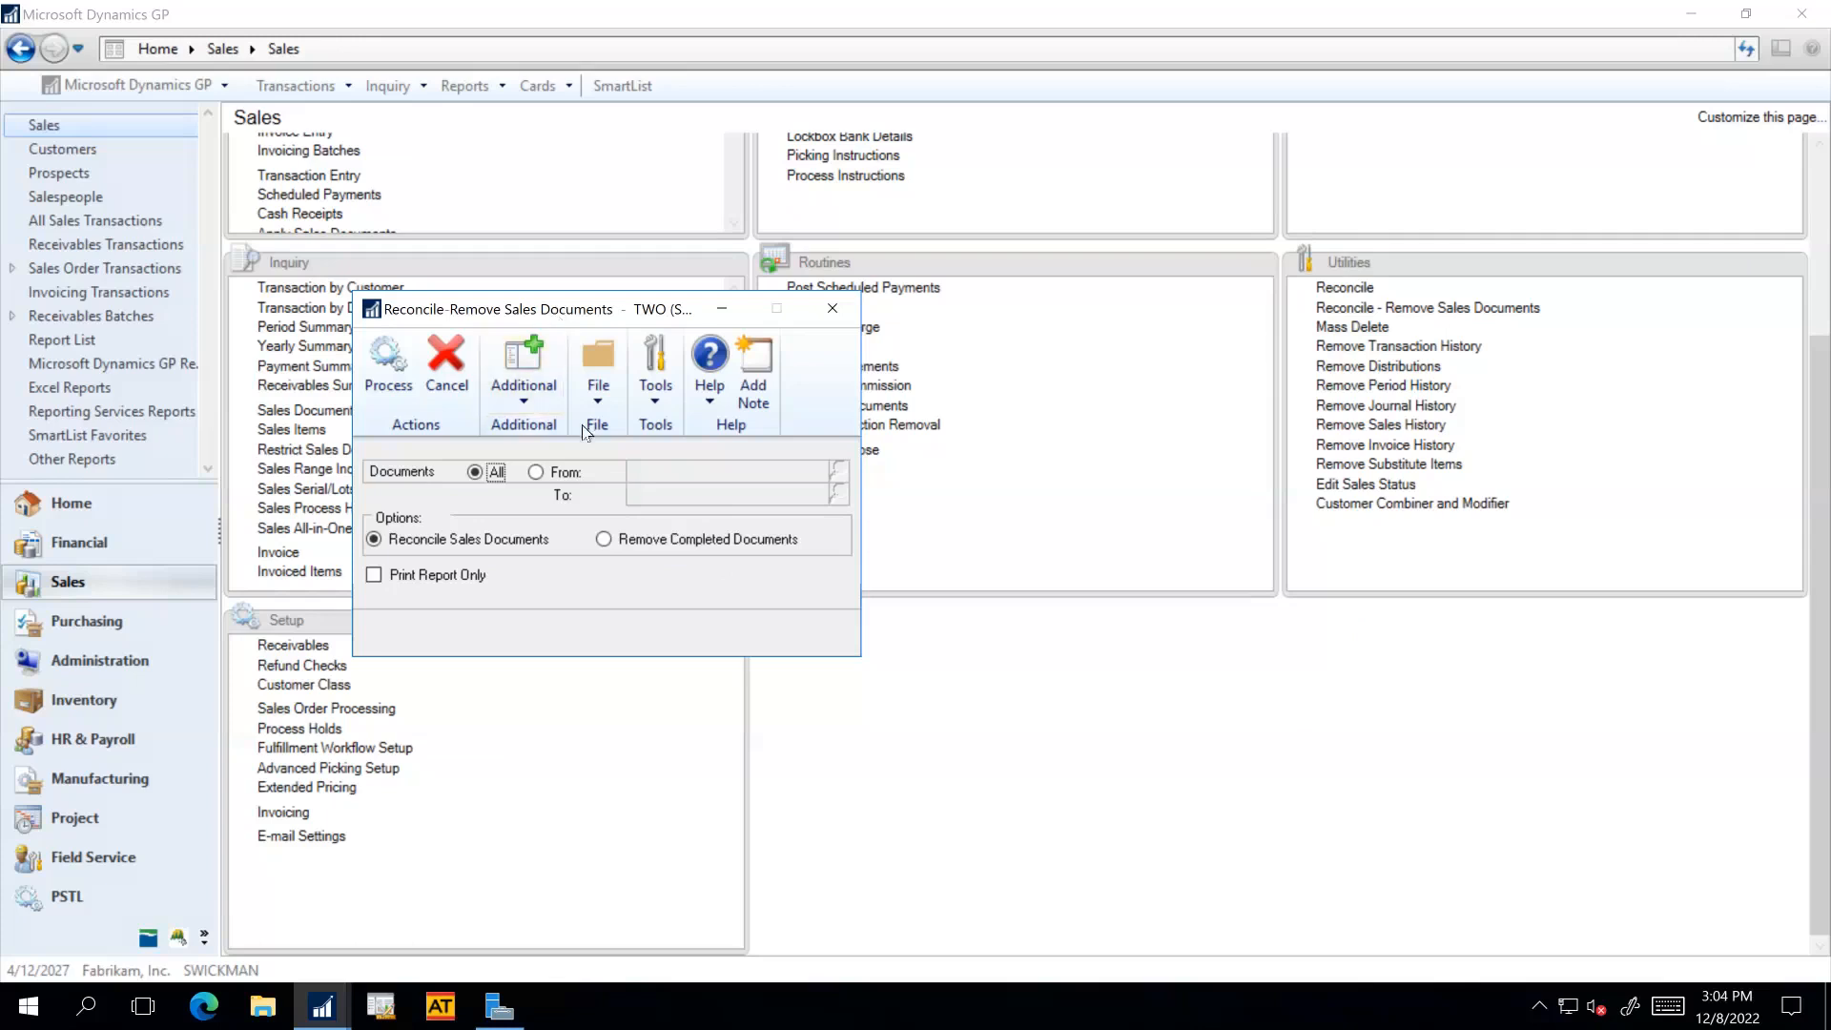
click(539, 474)
click(675, 474)
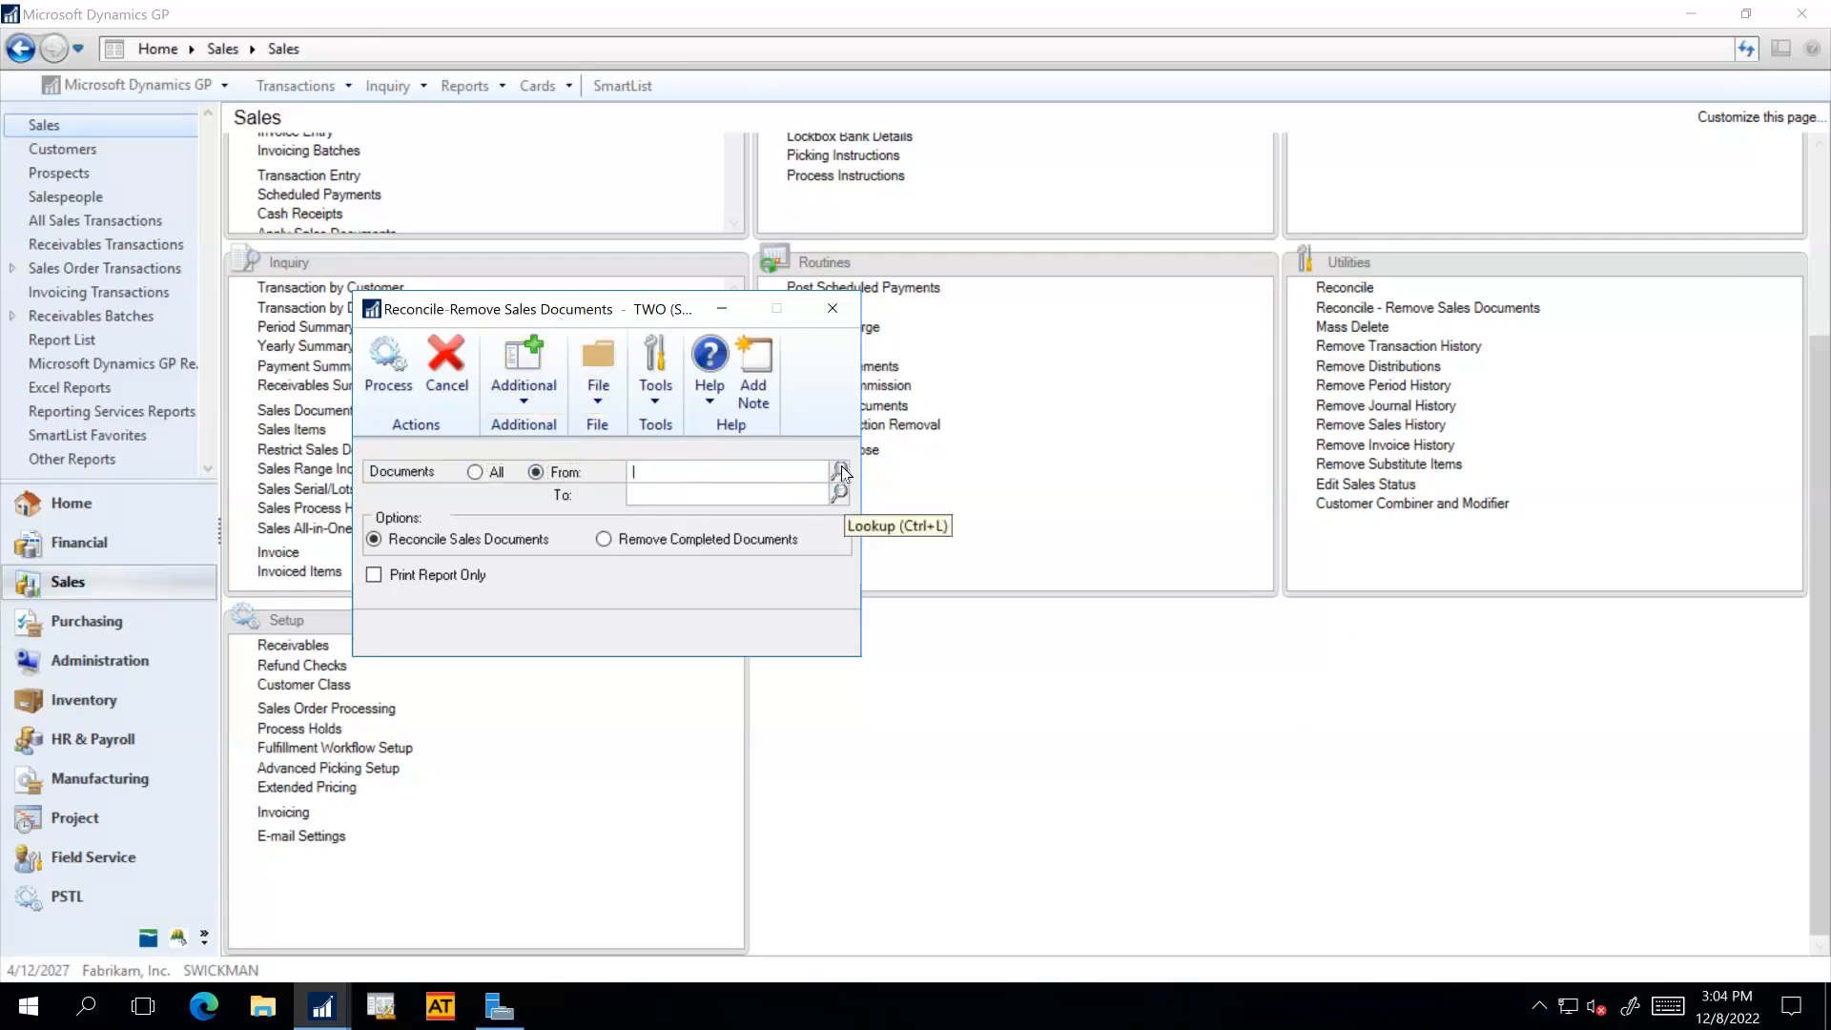
click(840, 471)
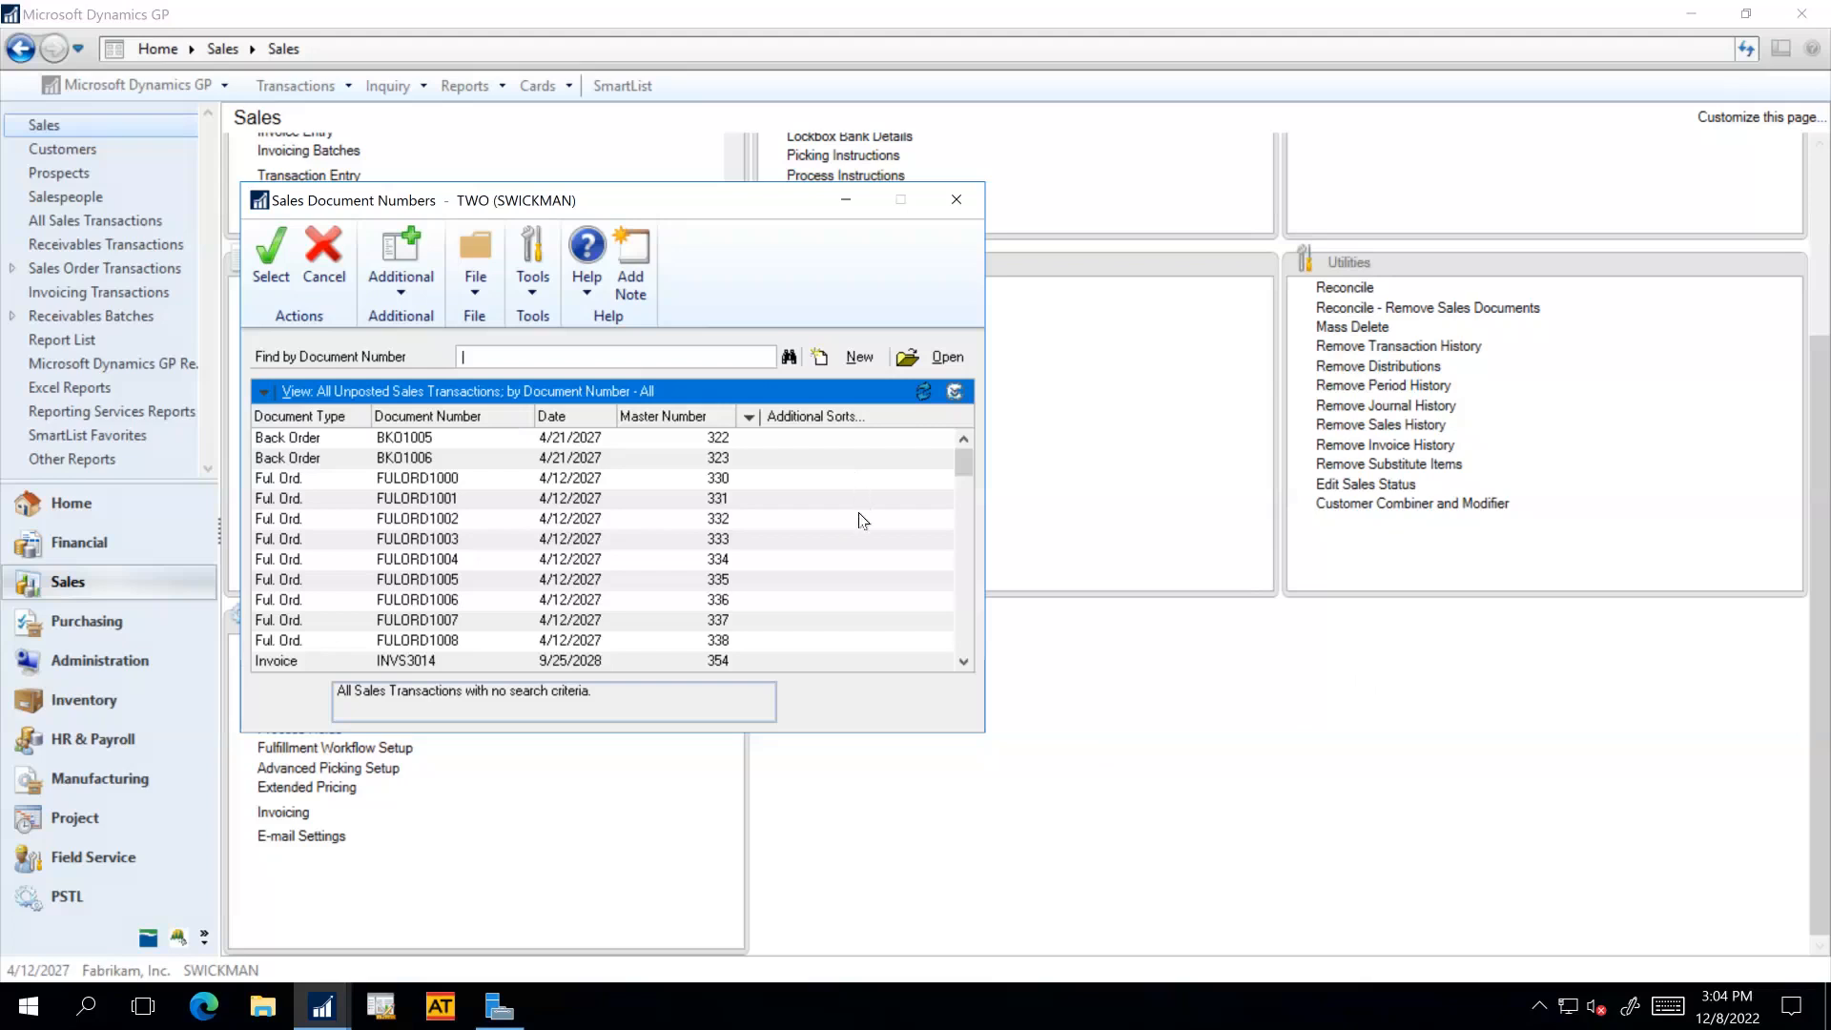
click(489, 480)
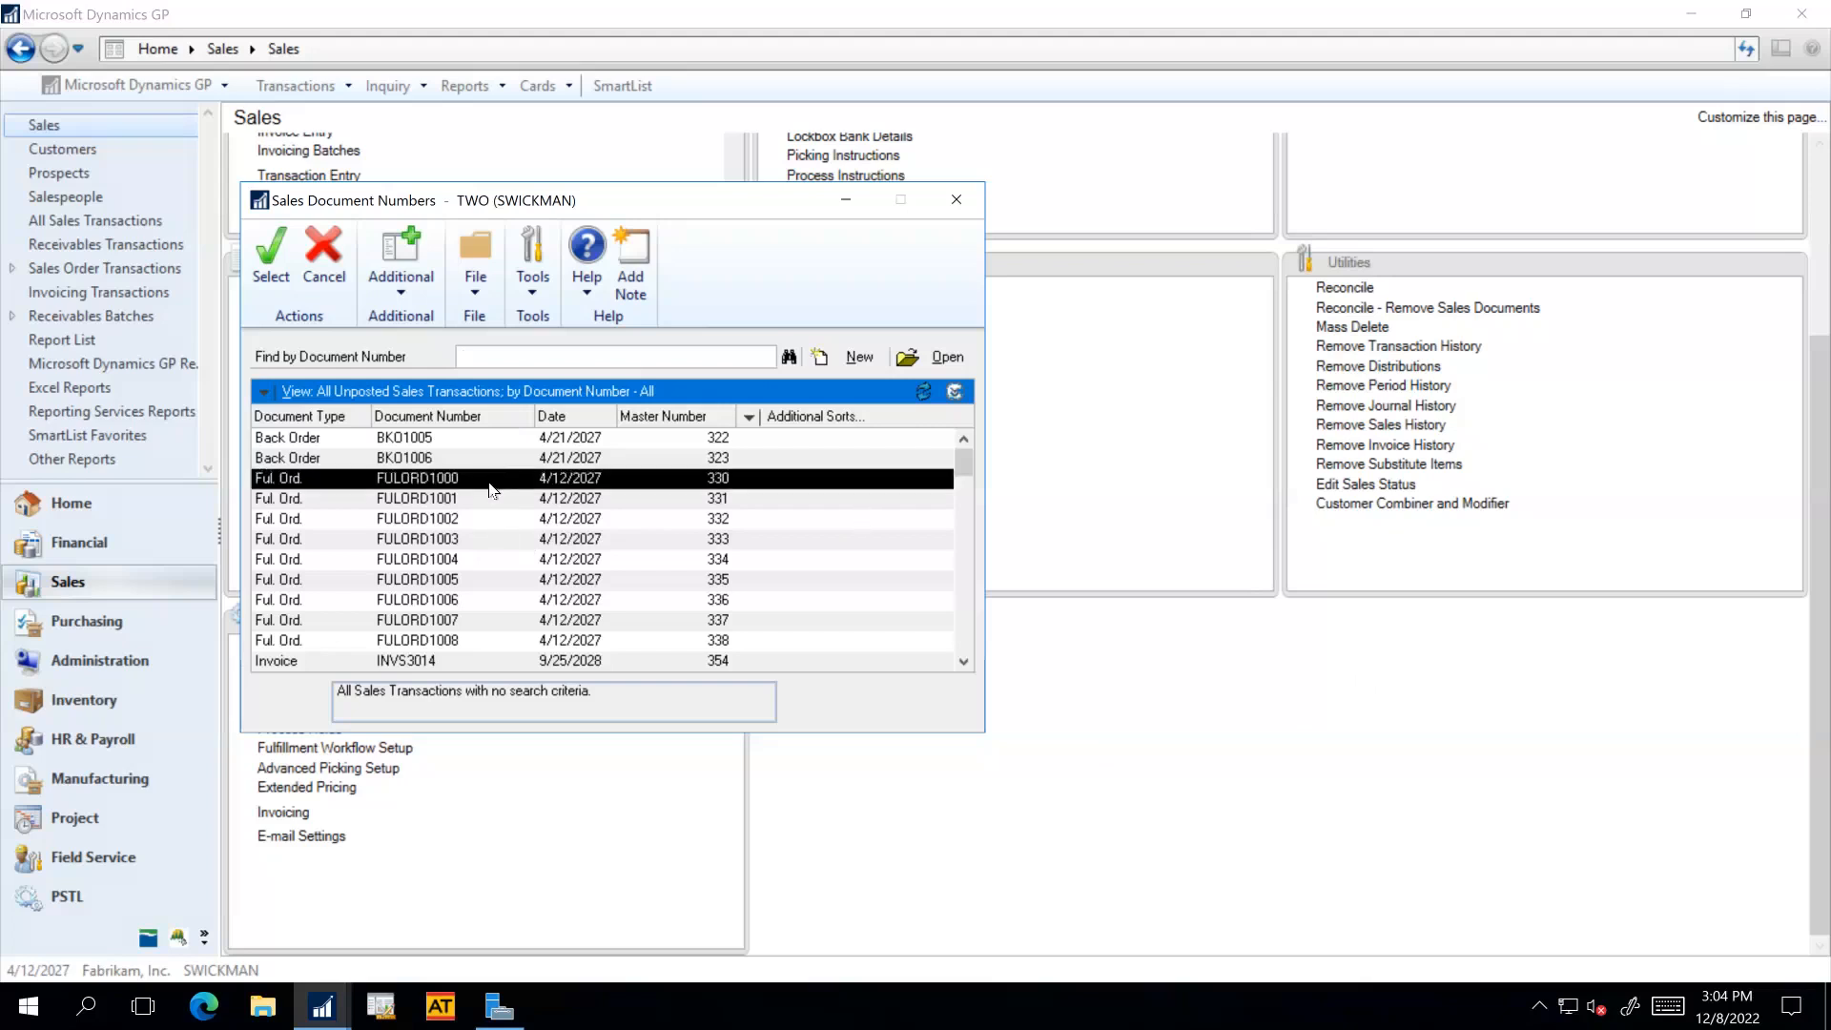
scroll(495, 491, down, 3)
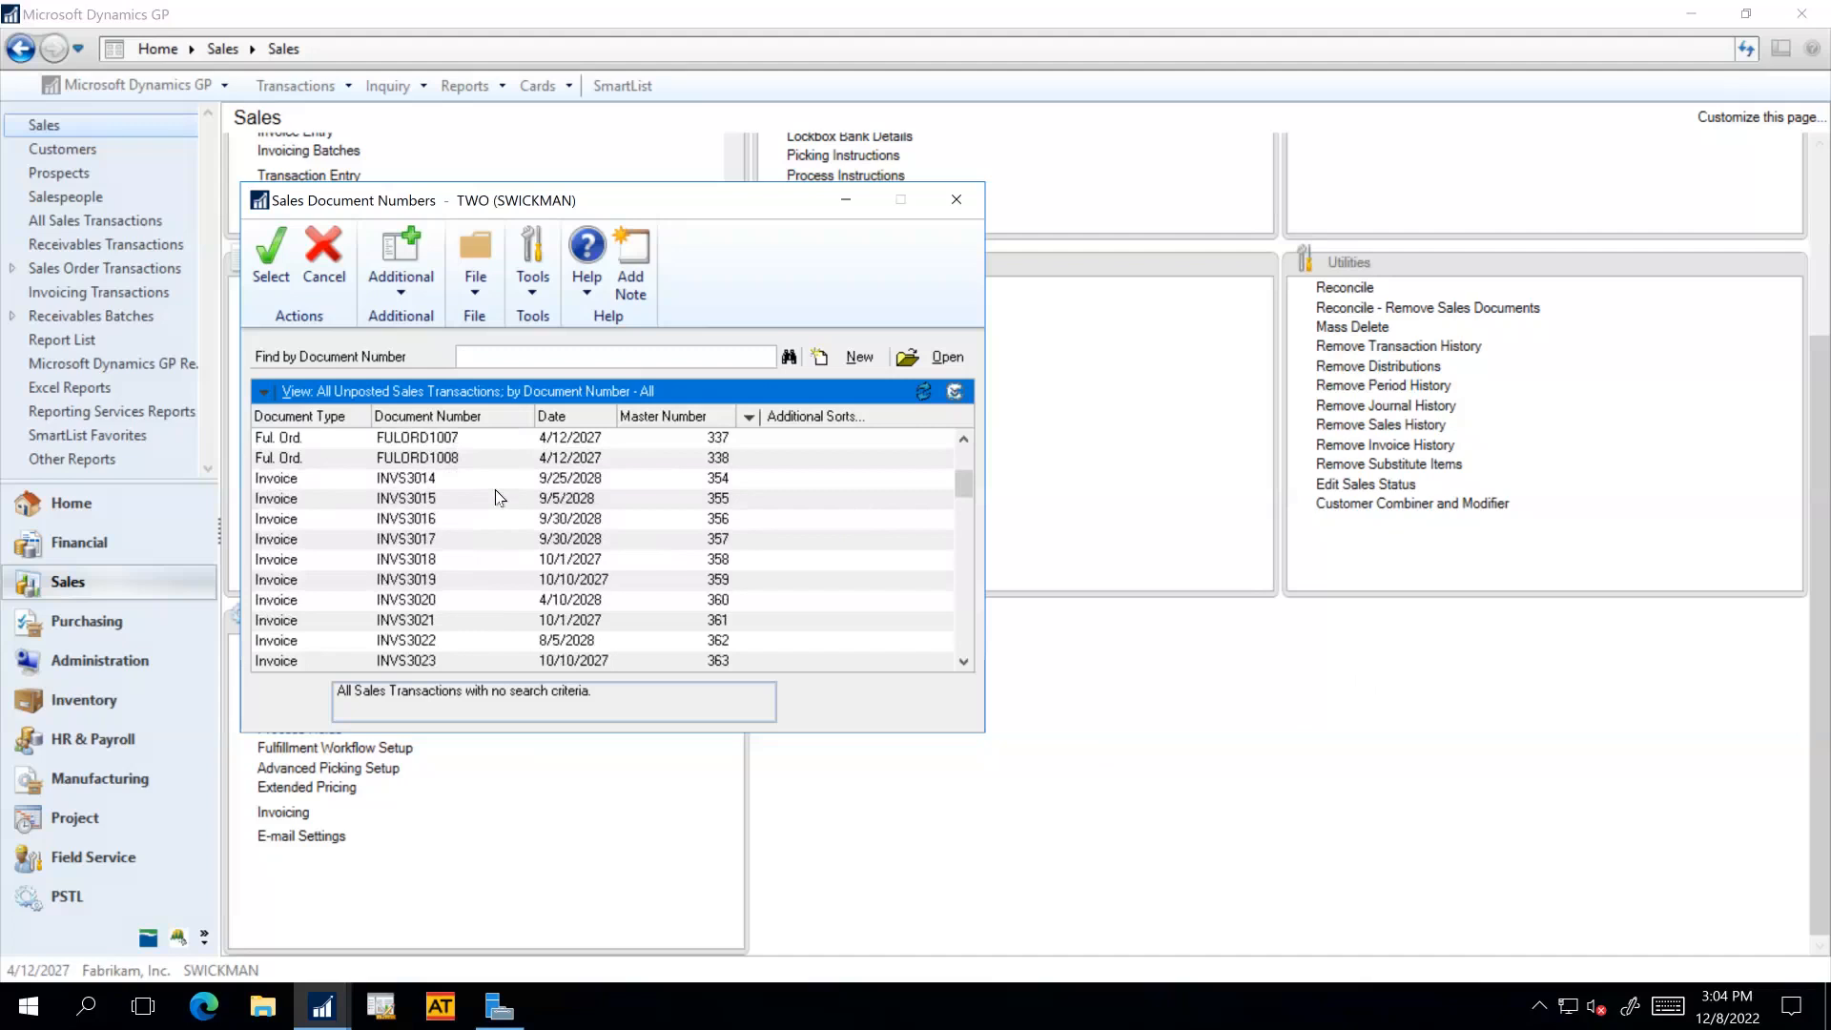
scroll(495, 491, down, 3)
click(957, 204)
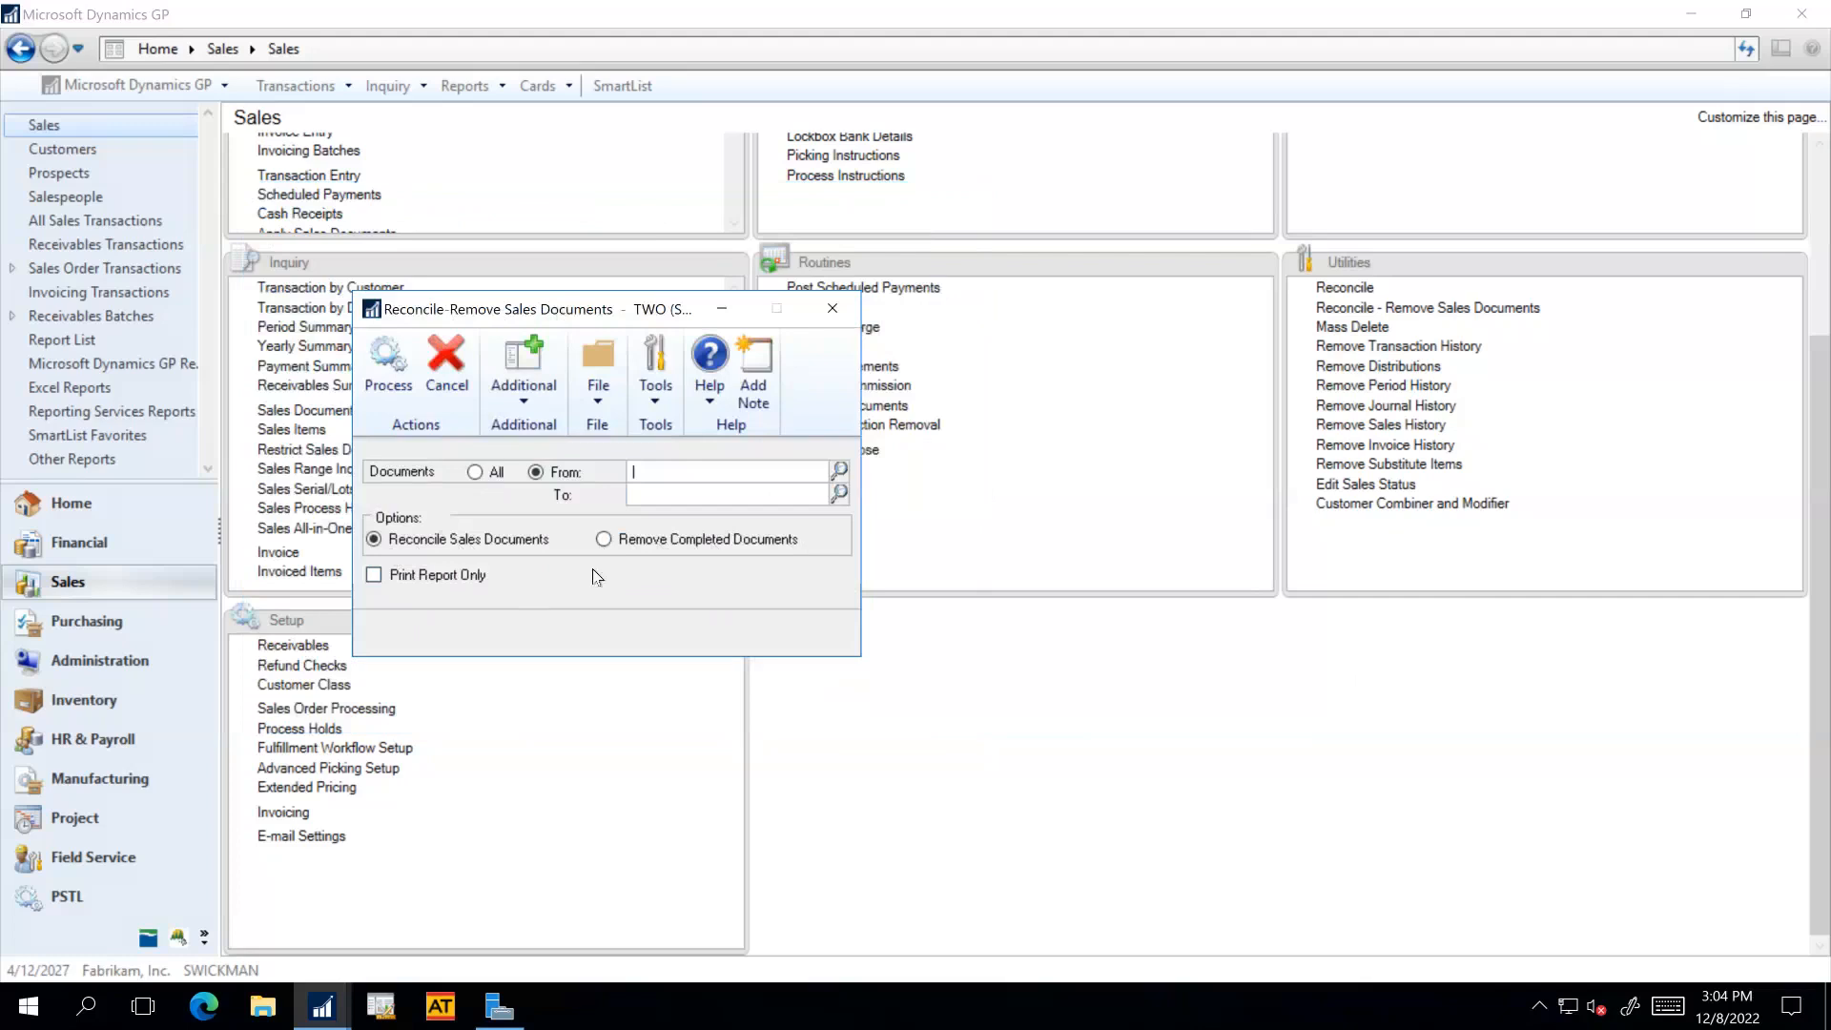
Try the Print Report Only and Remove Completed Documents options, return to Reconcile Sales Documents and close without processing.
click(467, 578)
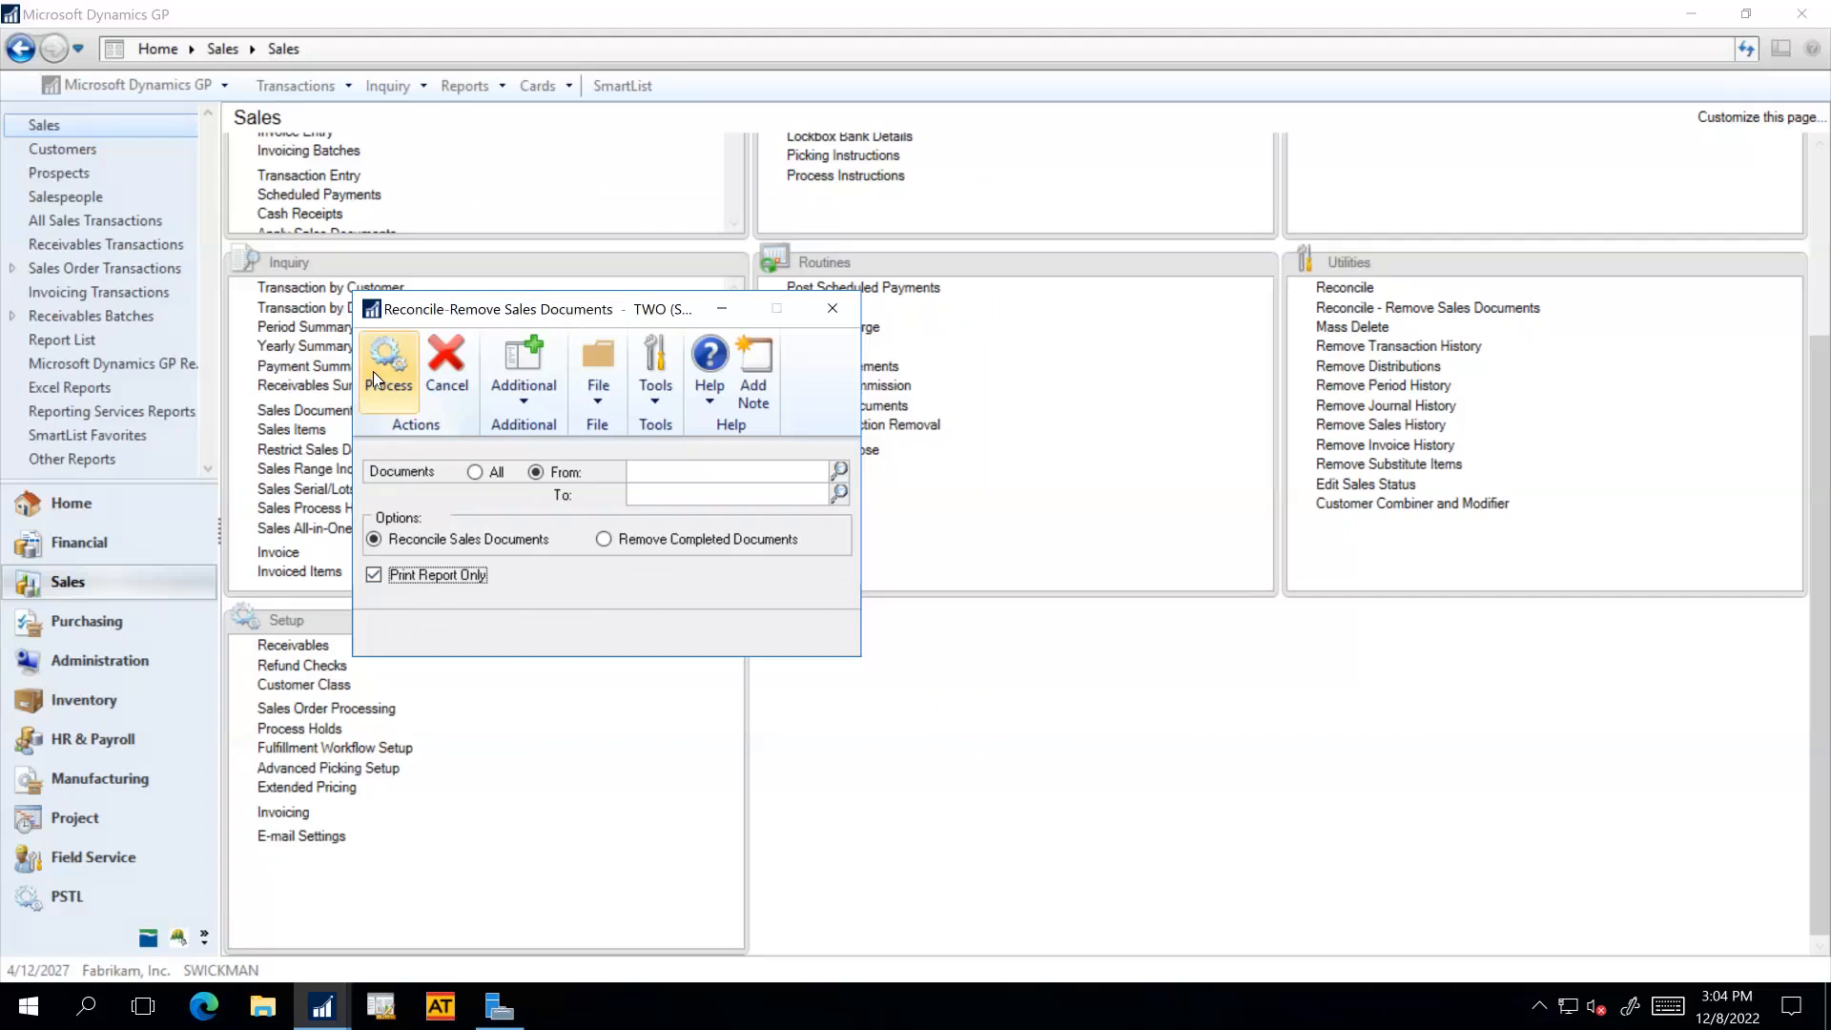
click(373, 574)
click(605, 540)
click(377, 540)
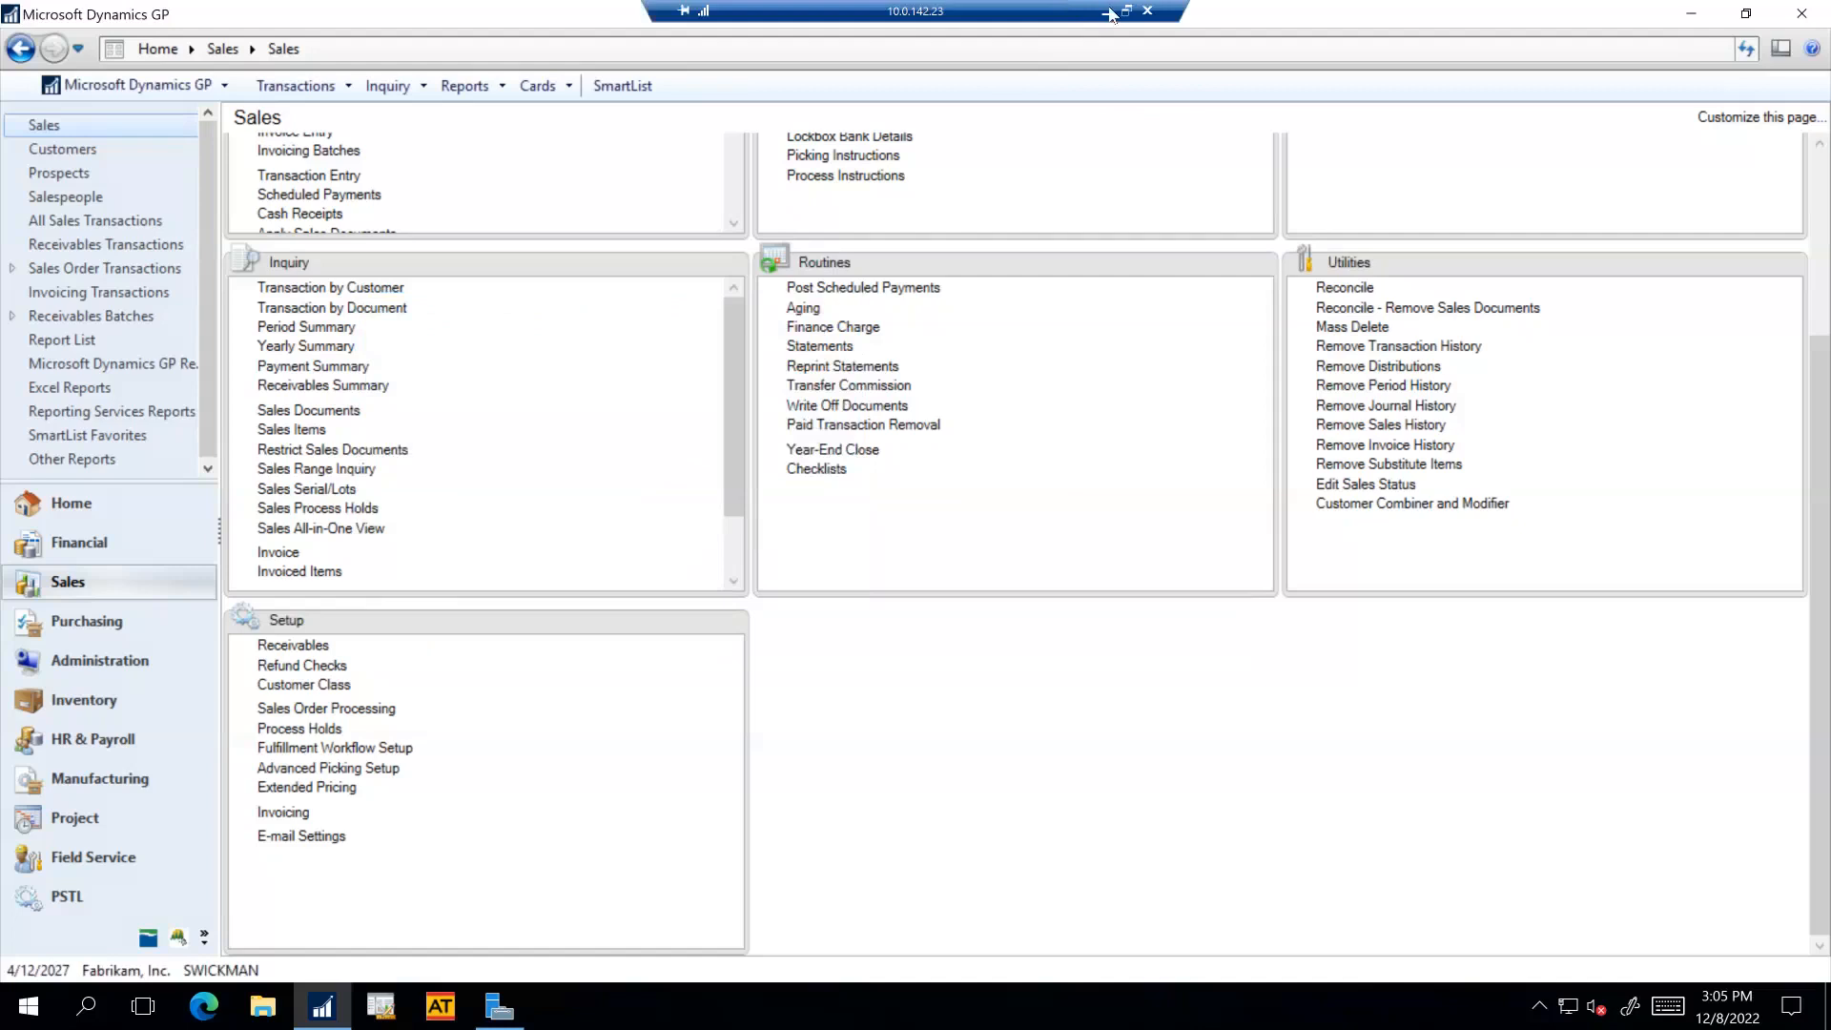
Switch to the PowerPoint presentation and advance to the Reconcile-Remove Sales Documents slide.
click(1111, 12)
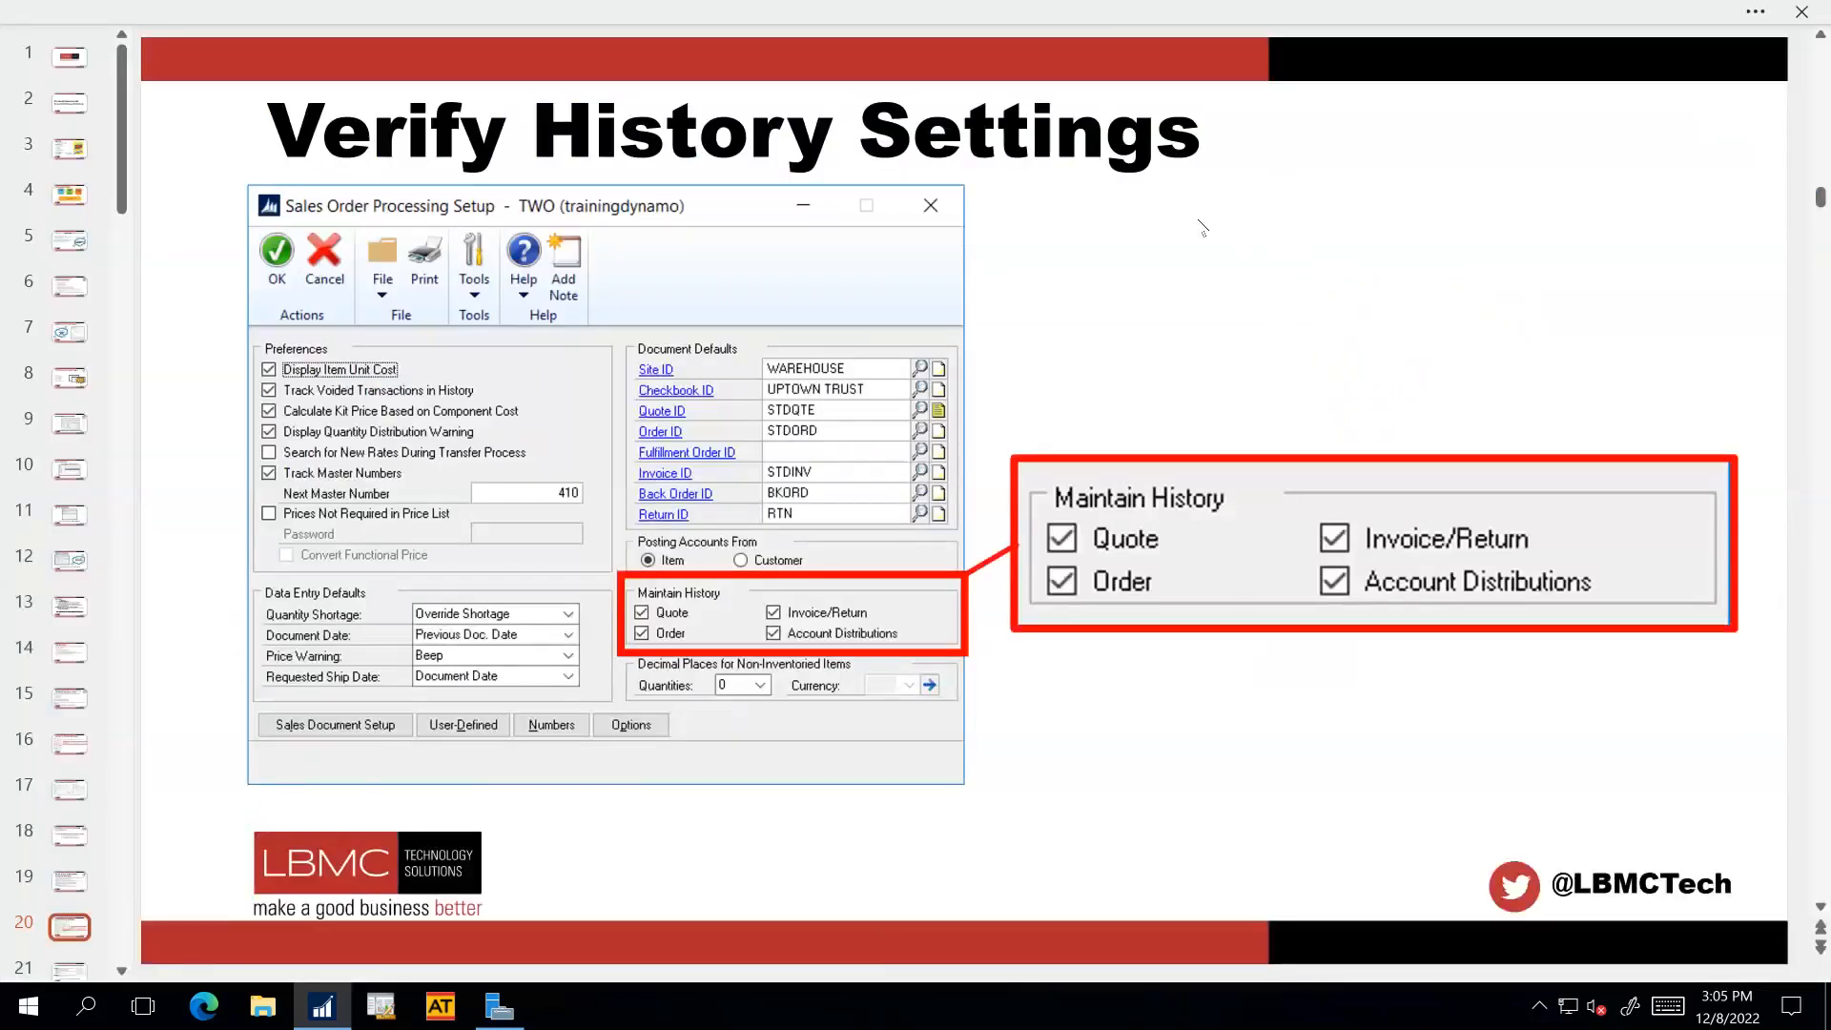
scroll(1199, 227, down, 2)
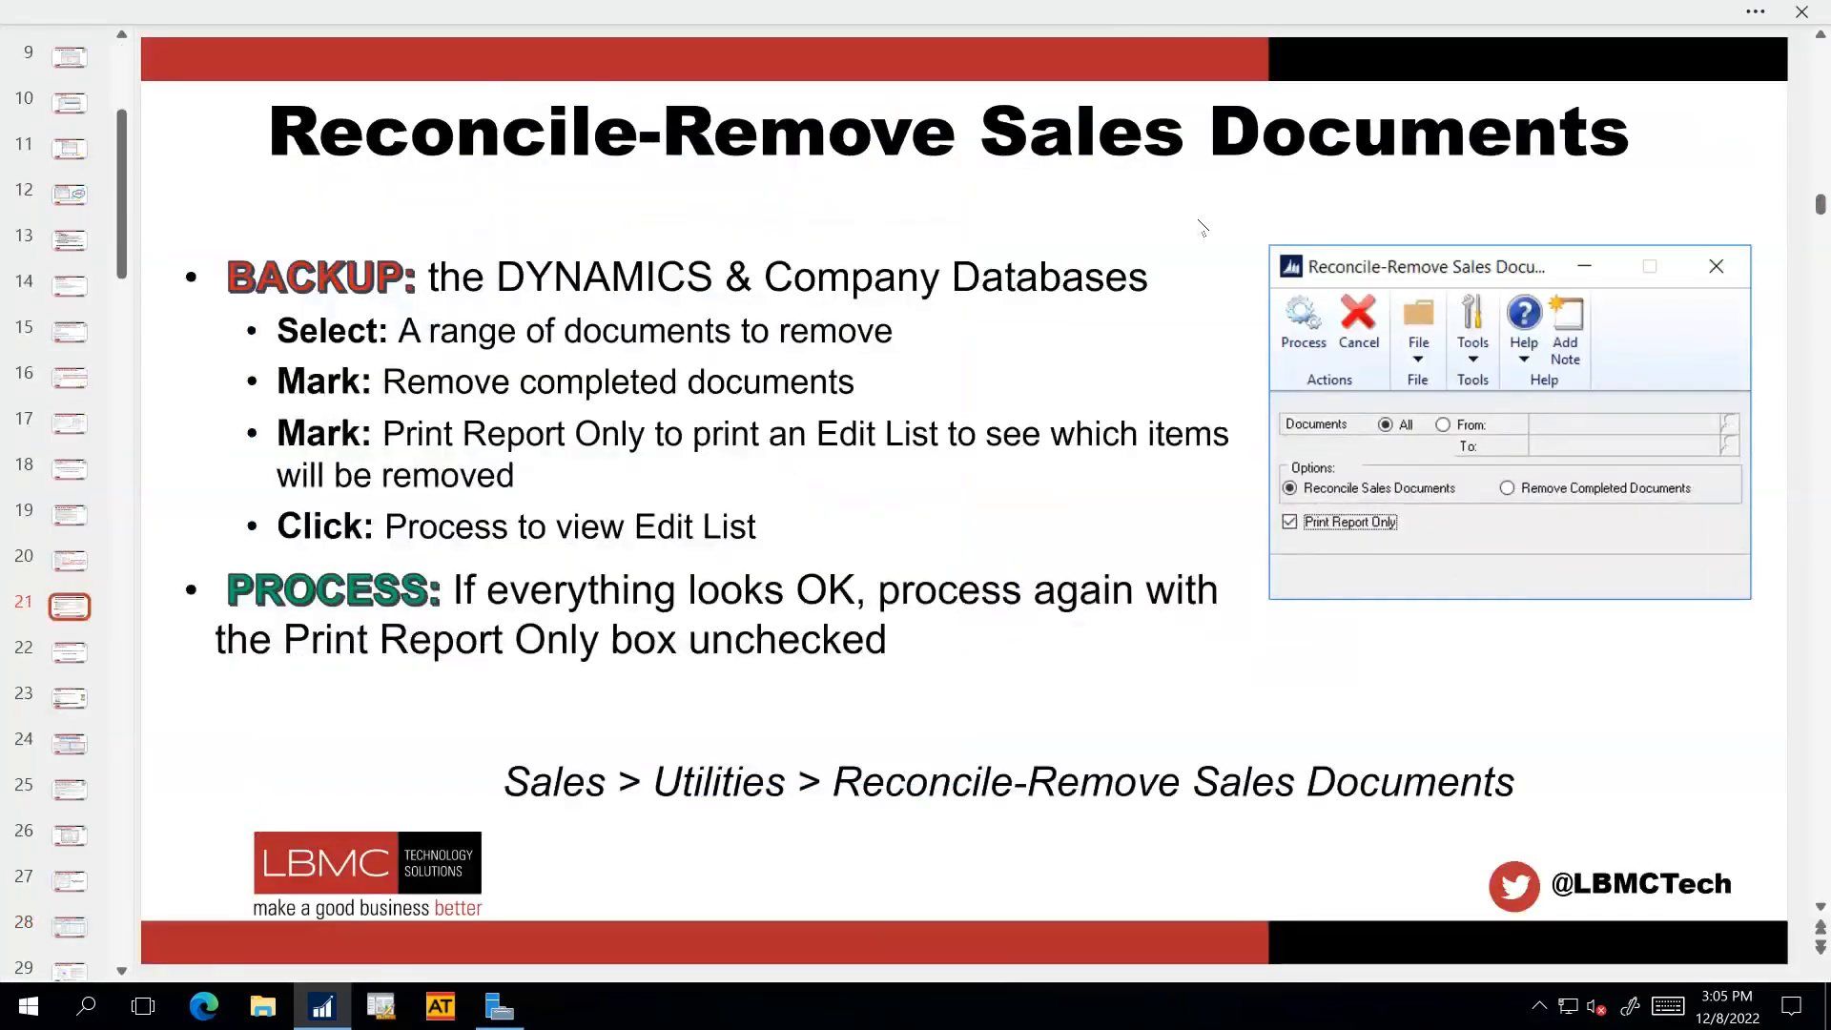
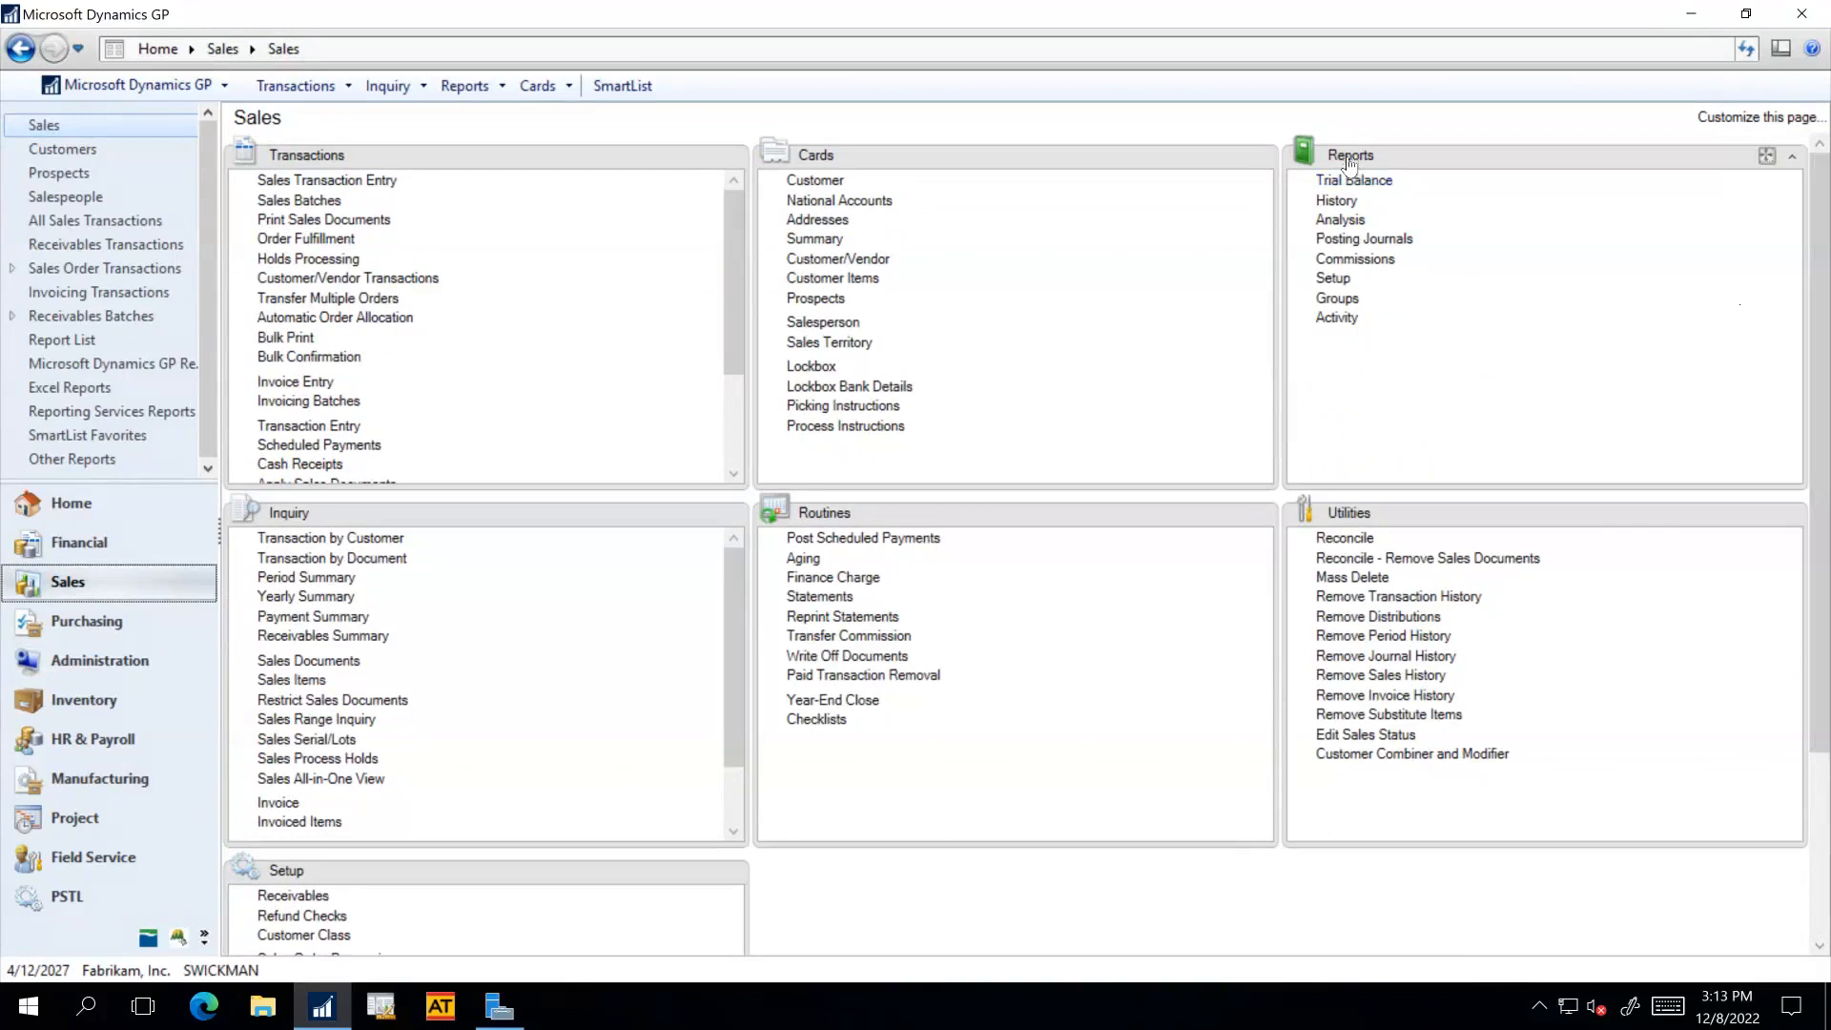
Open the Sales Analysis Reports, choose the Unapplied Documents report and open its demo option for modification.
click(1341, 220)
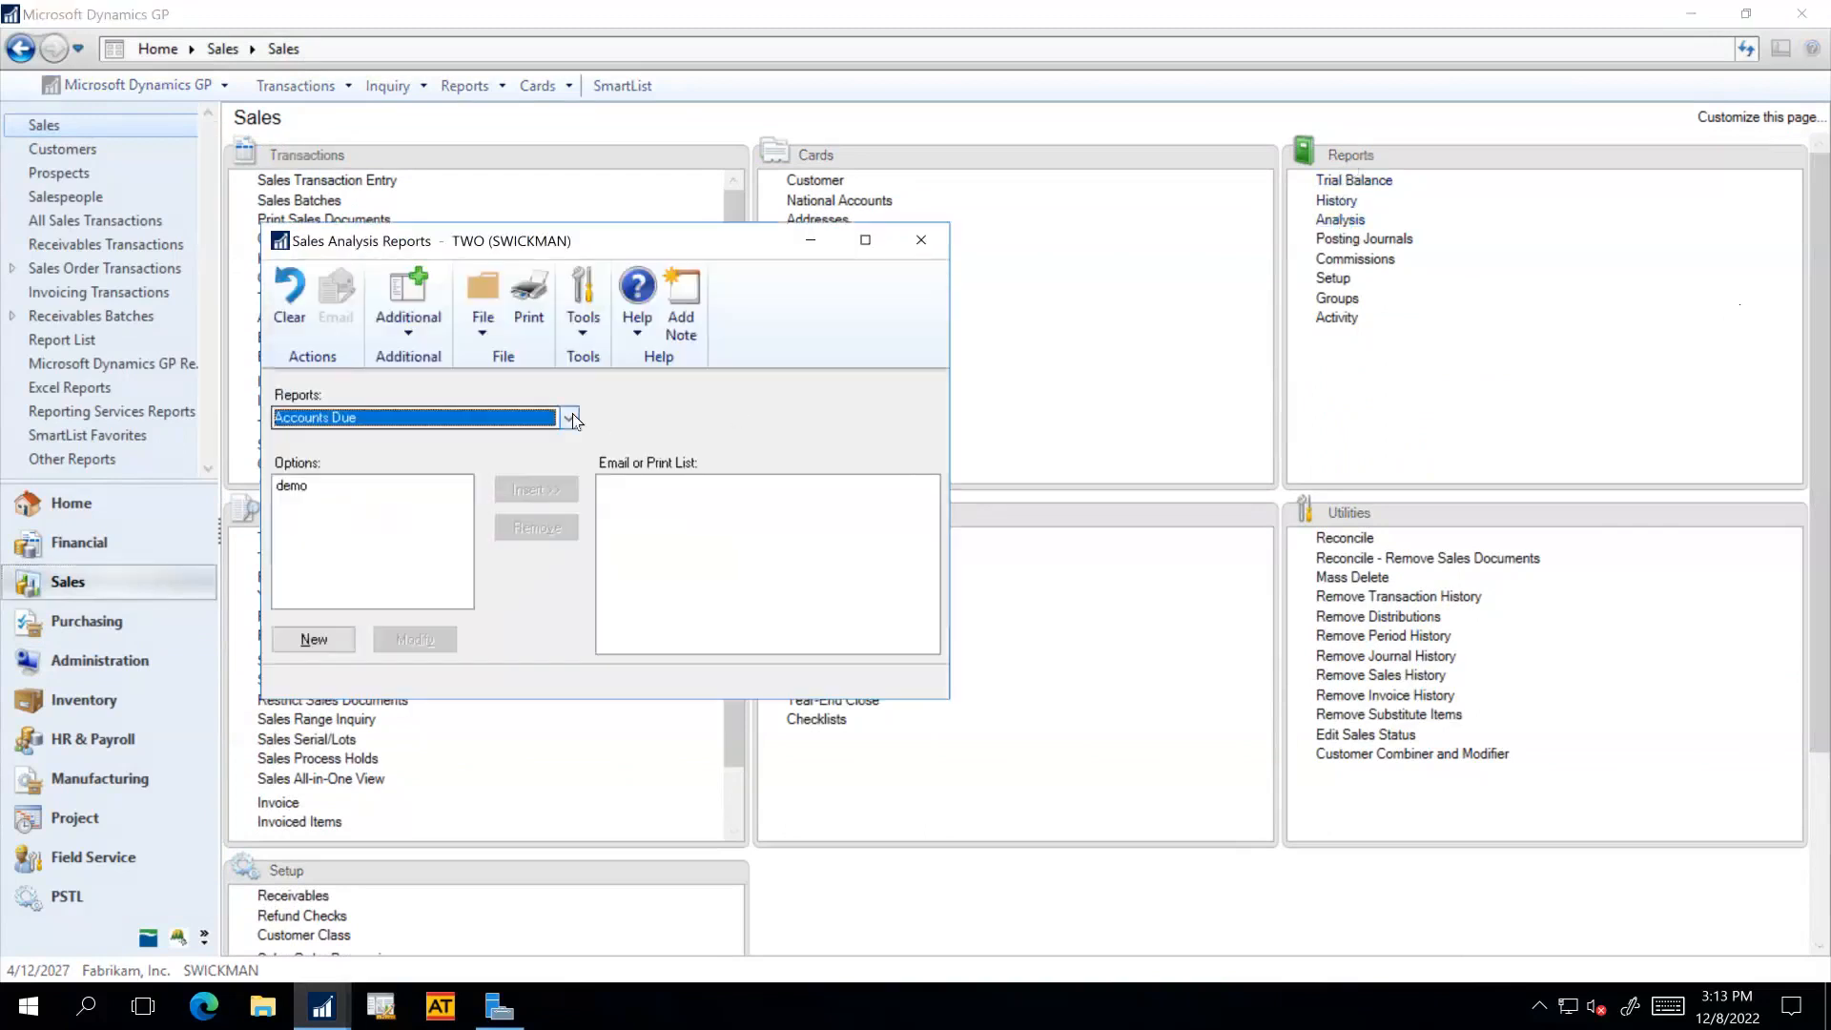
click(570, 419)
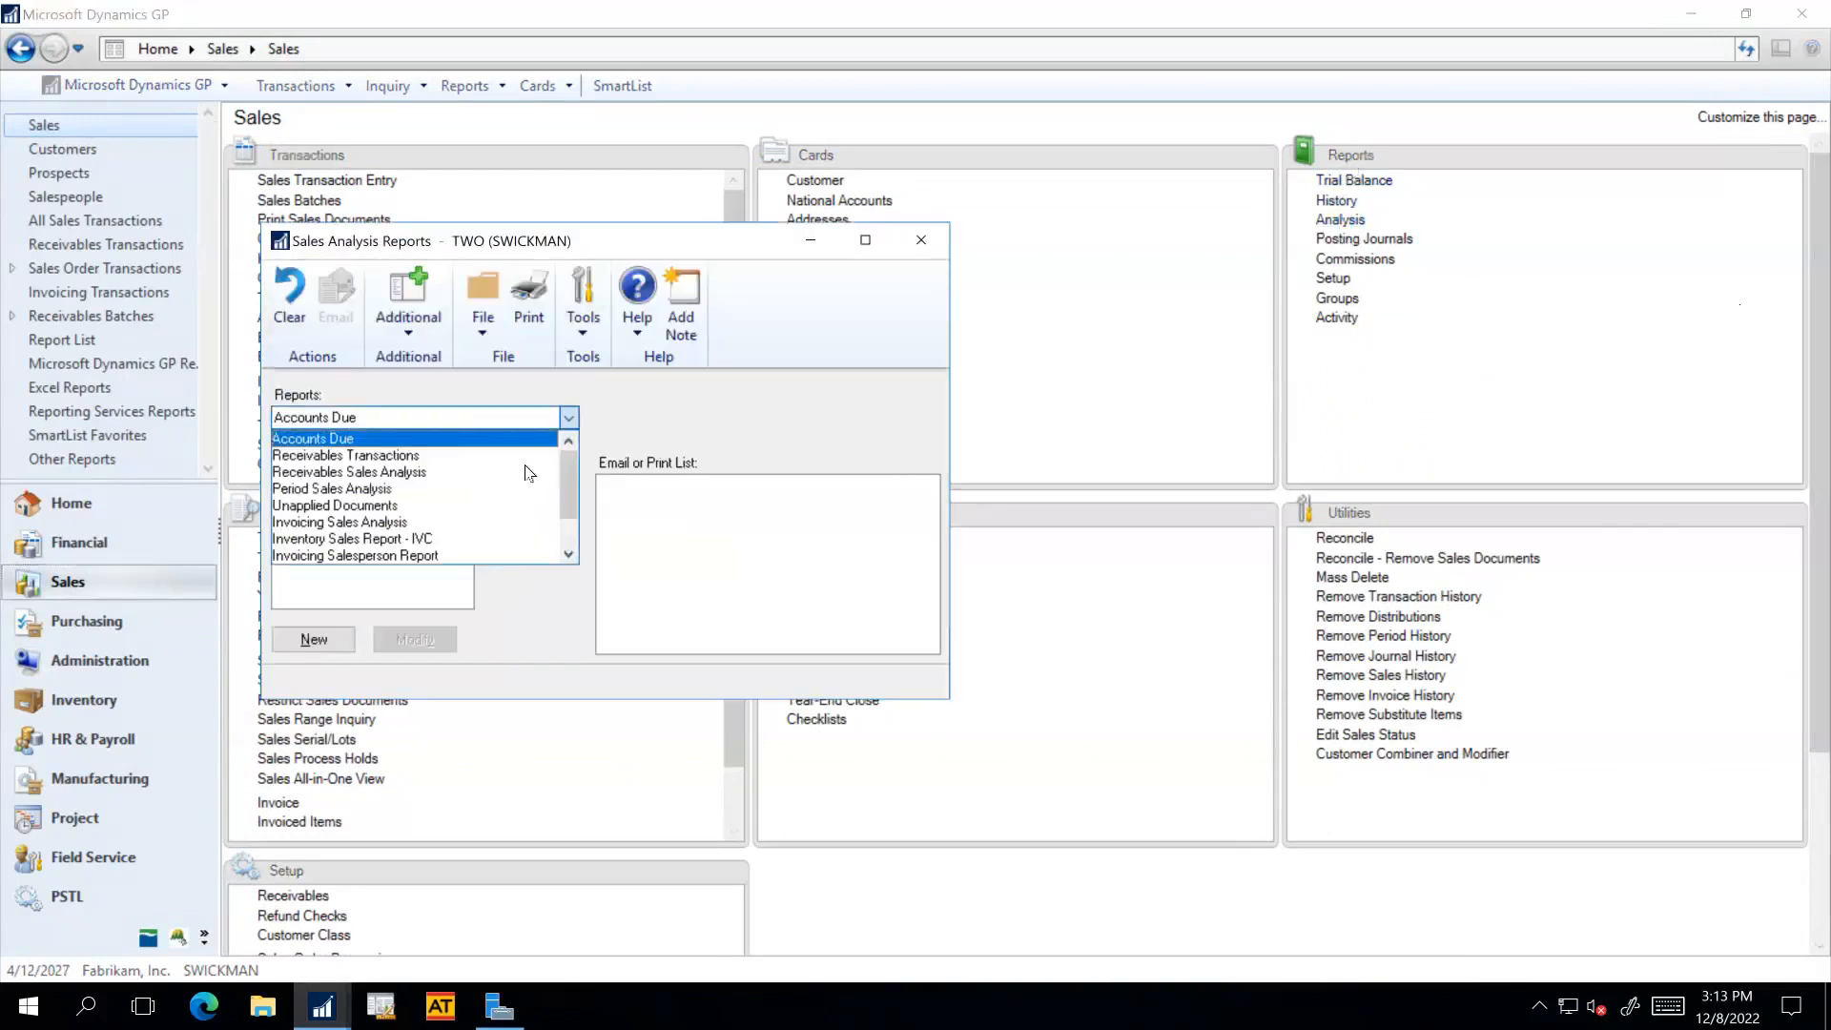
click(413, 507)
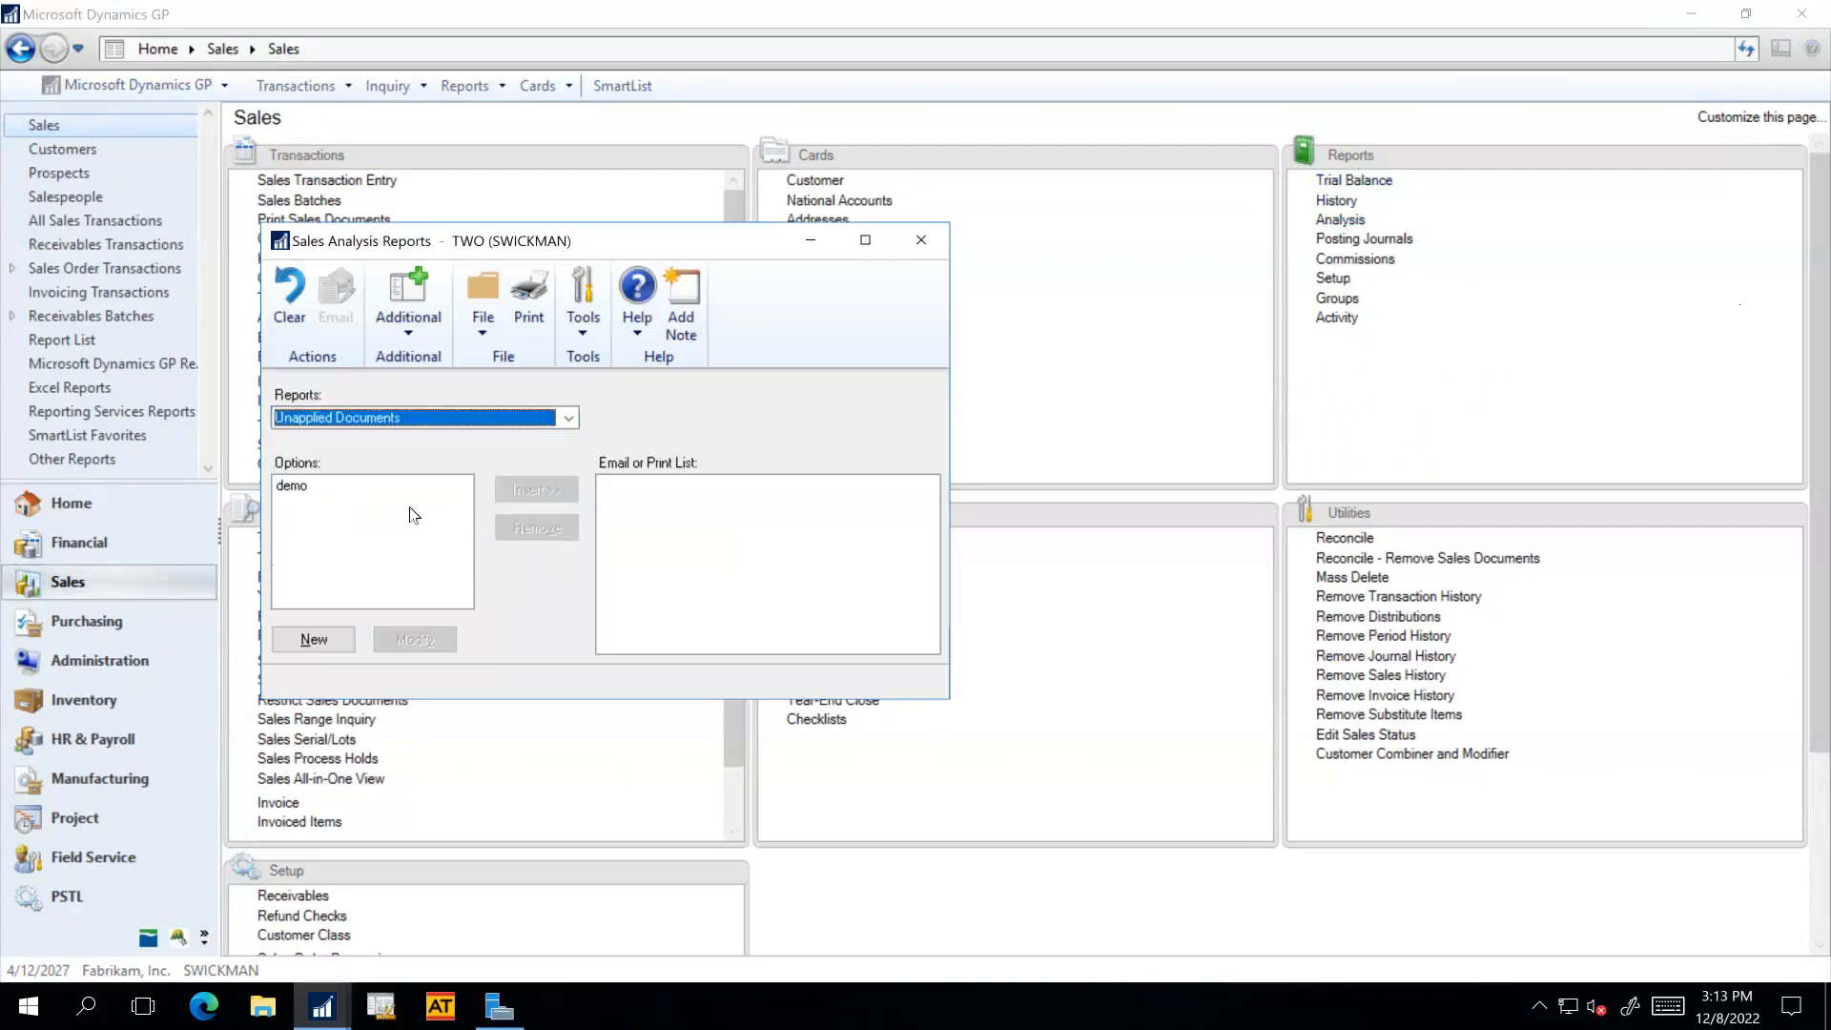
click(356, 567)
click(414, 640)
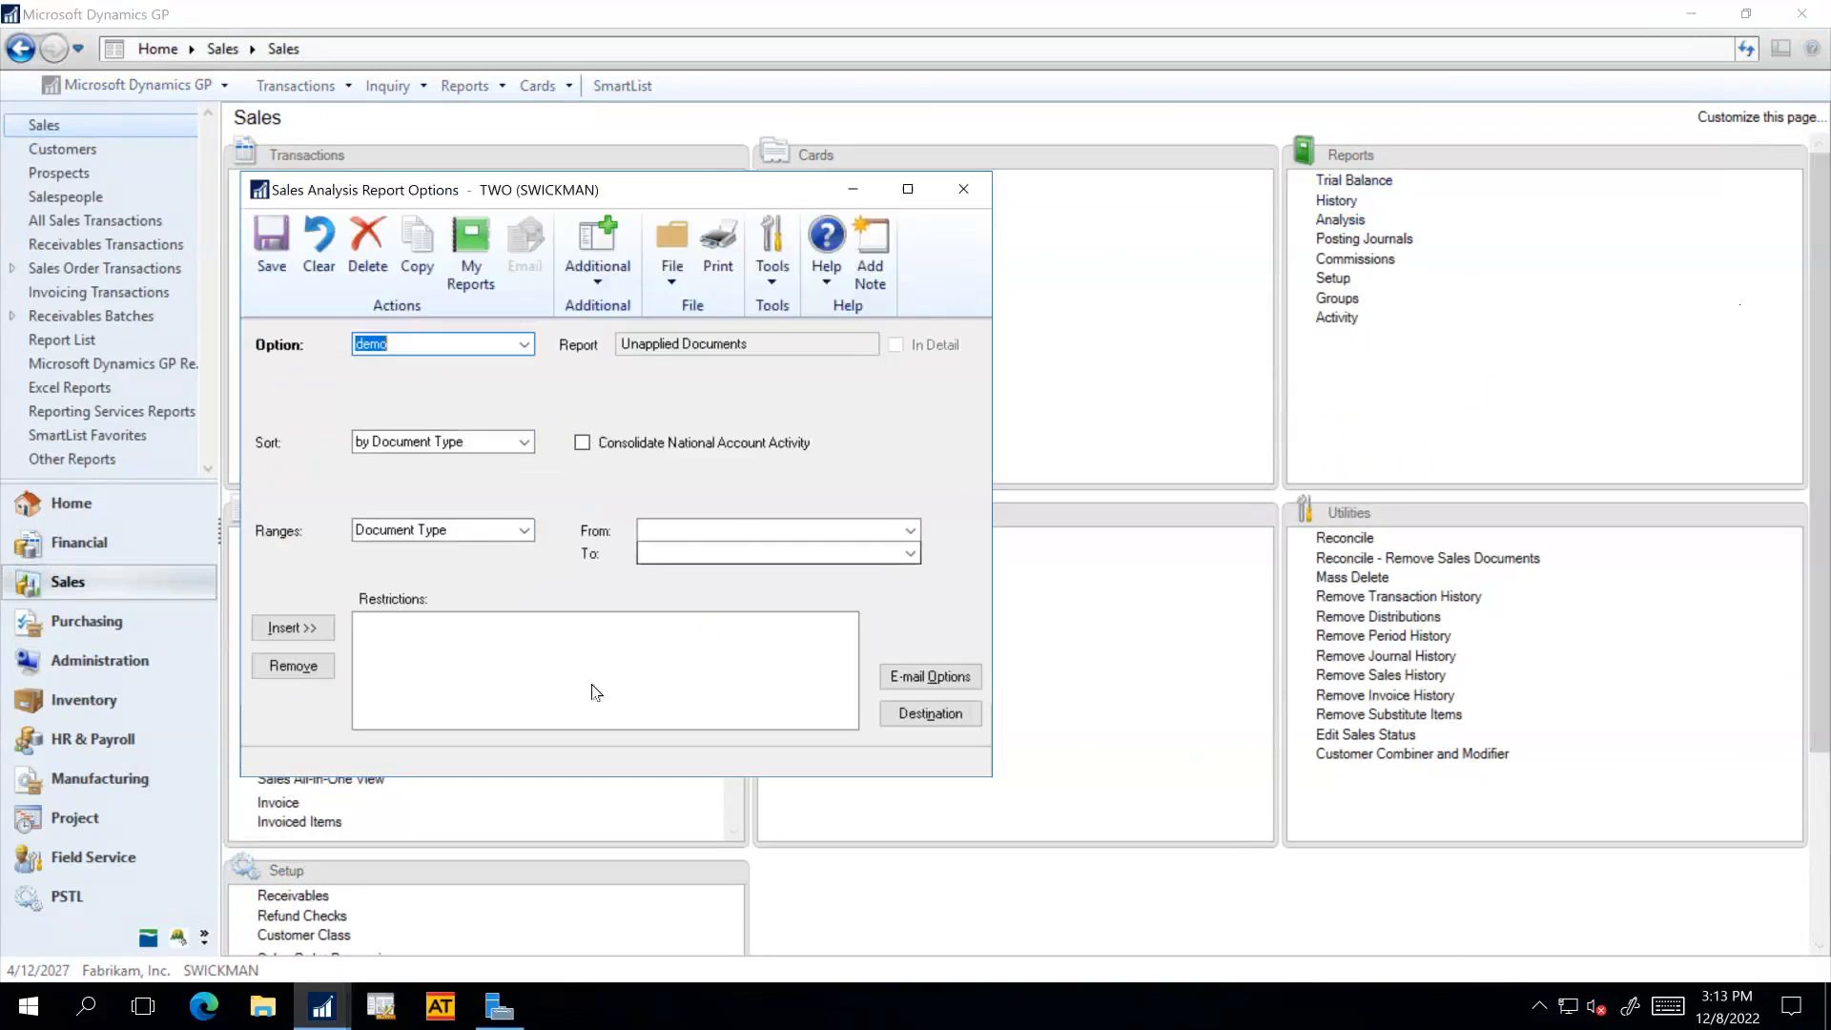
Print the Unapplied Documents report to the screen and look through its first pages.
click(928, 714)
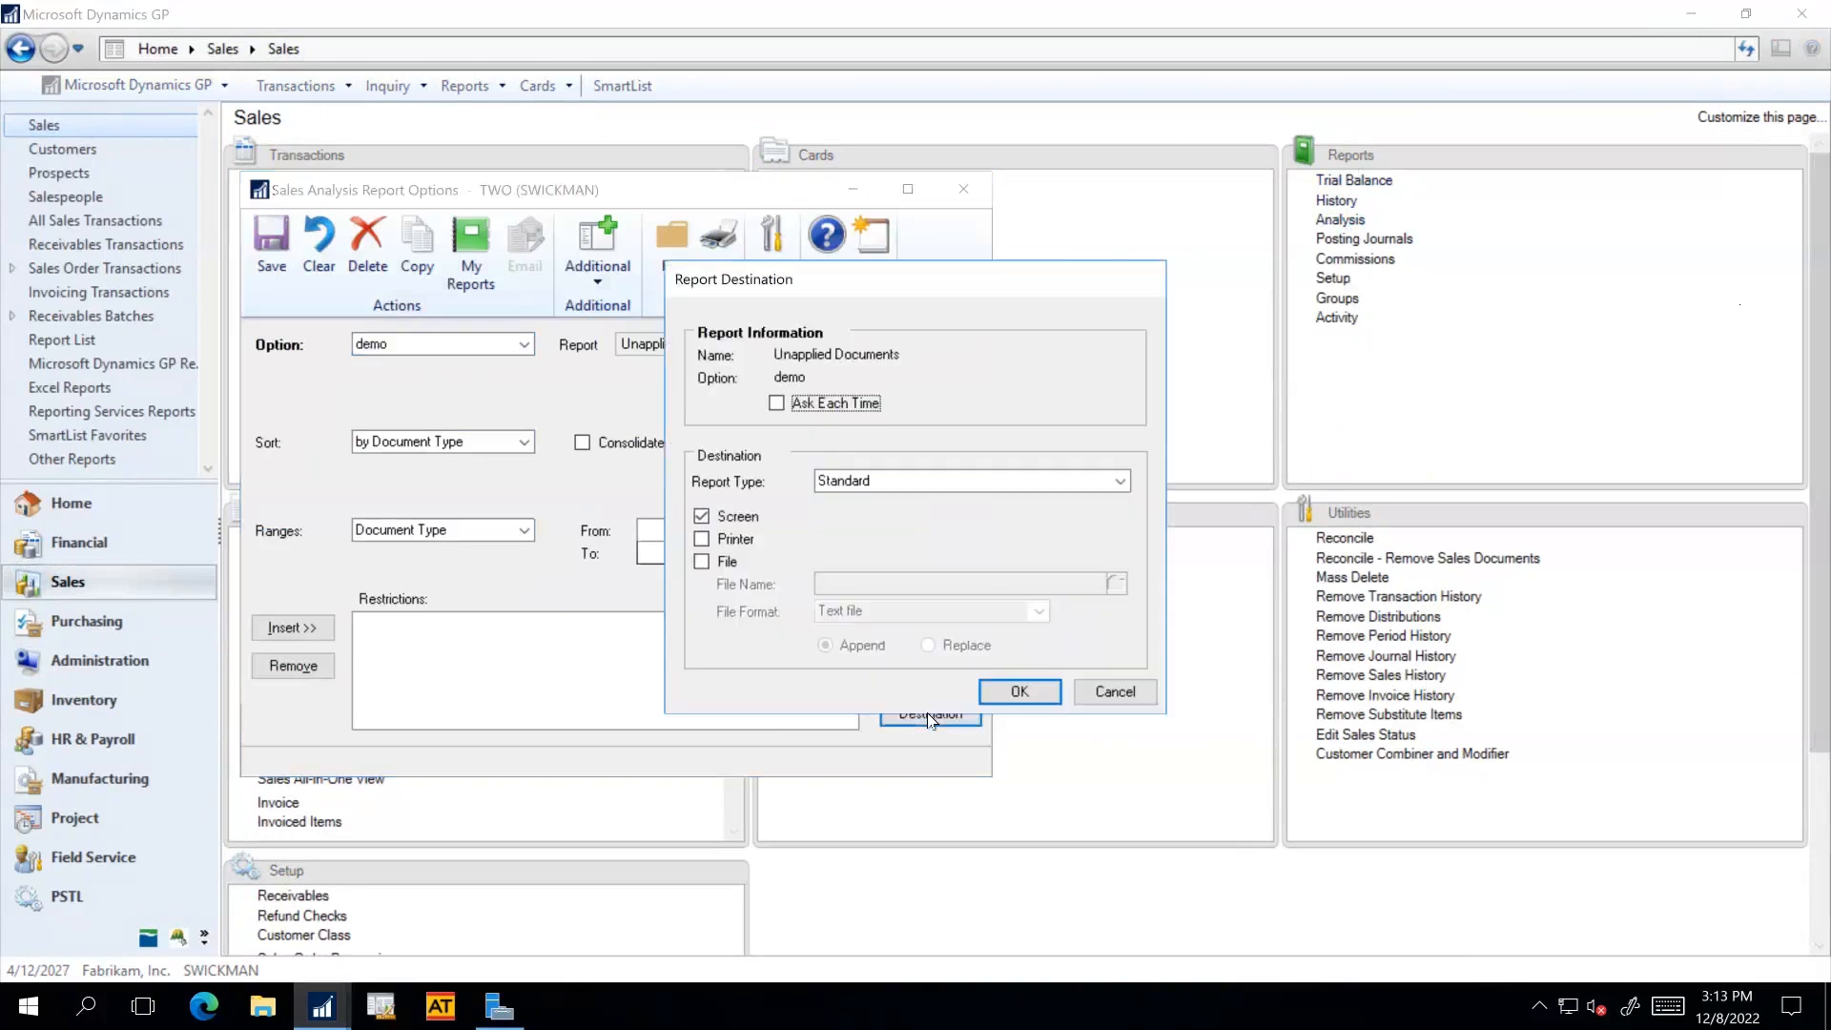
click(722, 240)
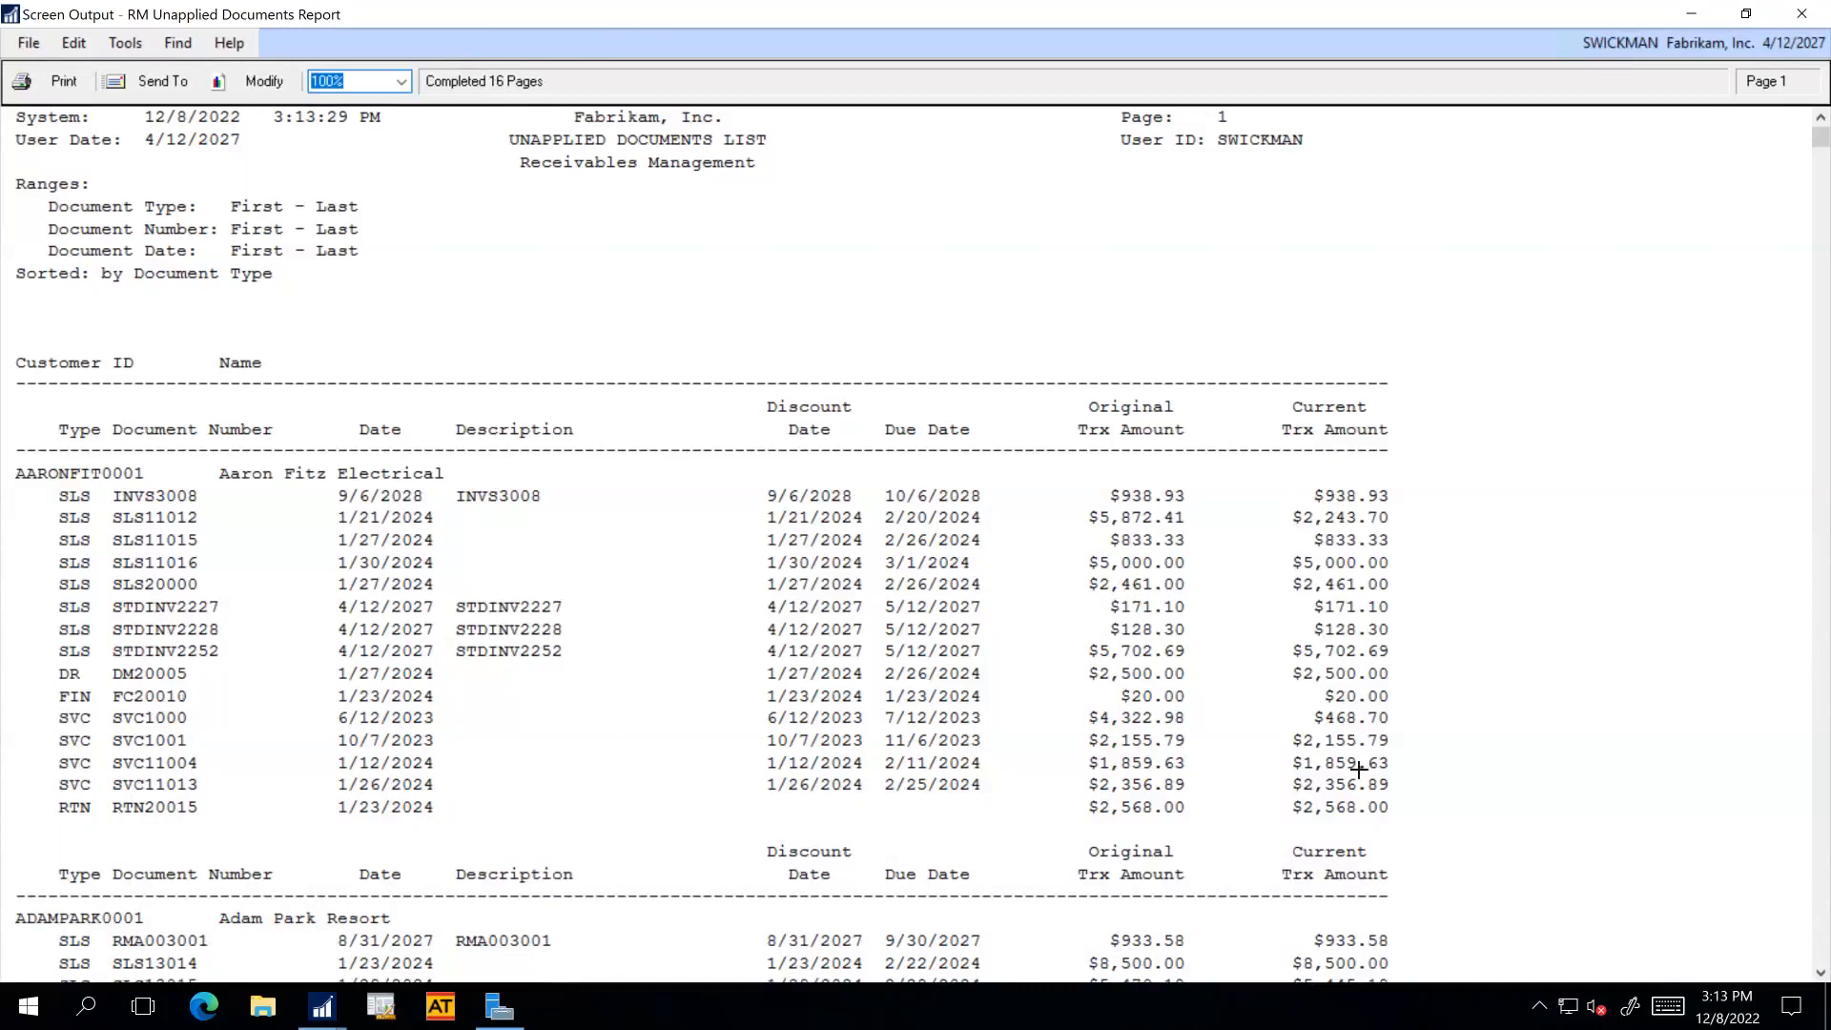
click(1822, 945)
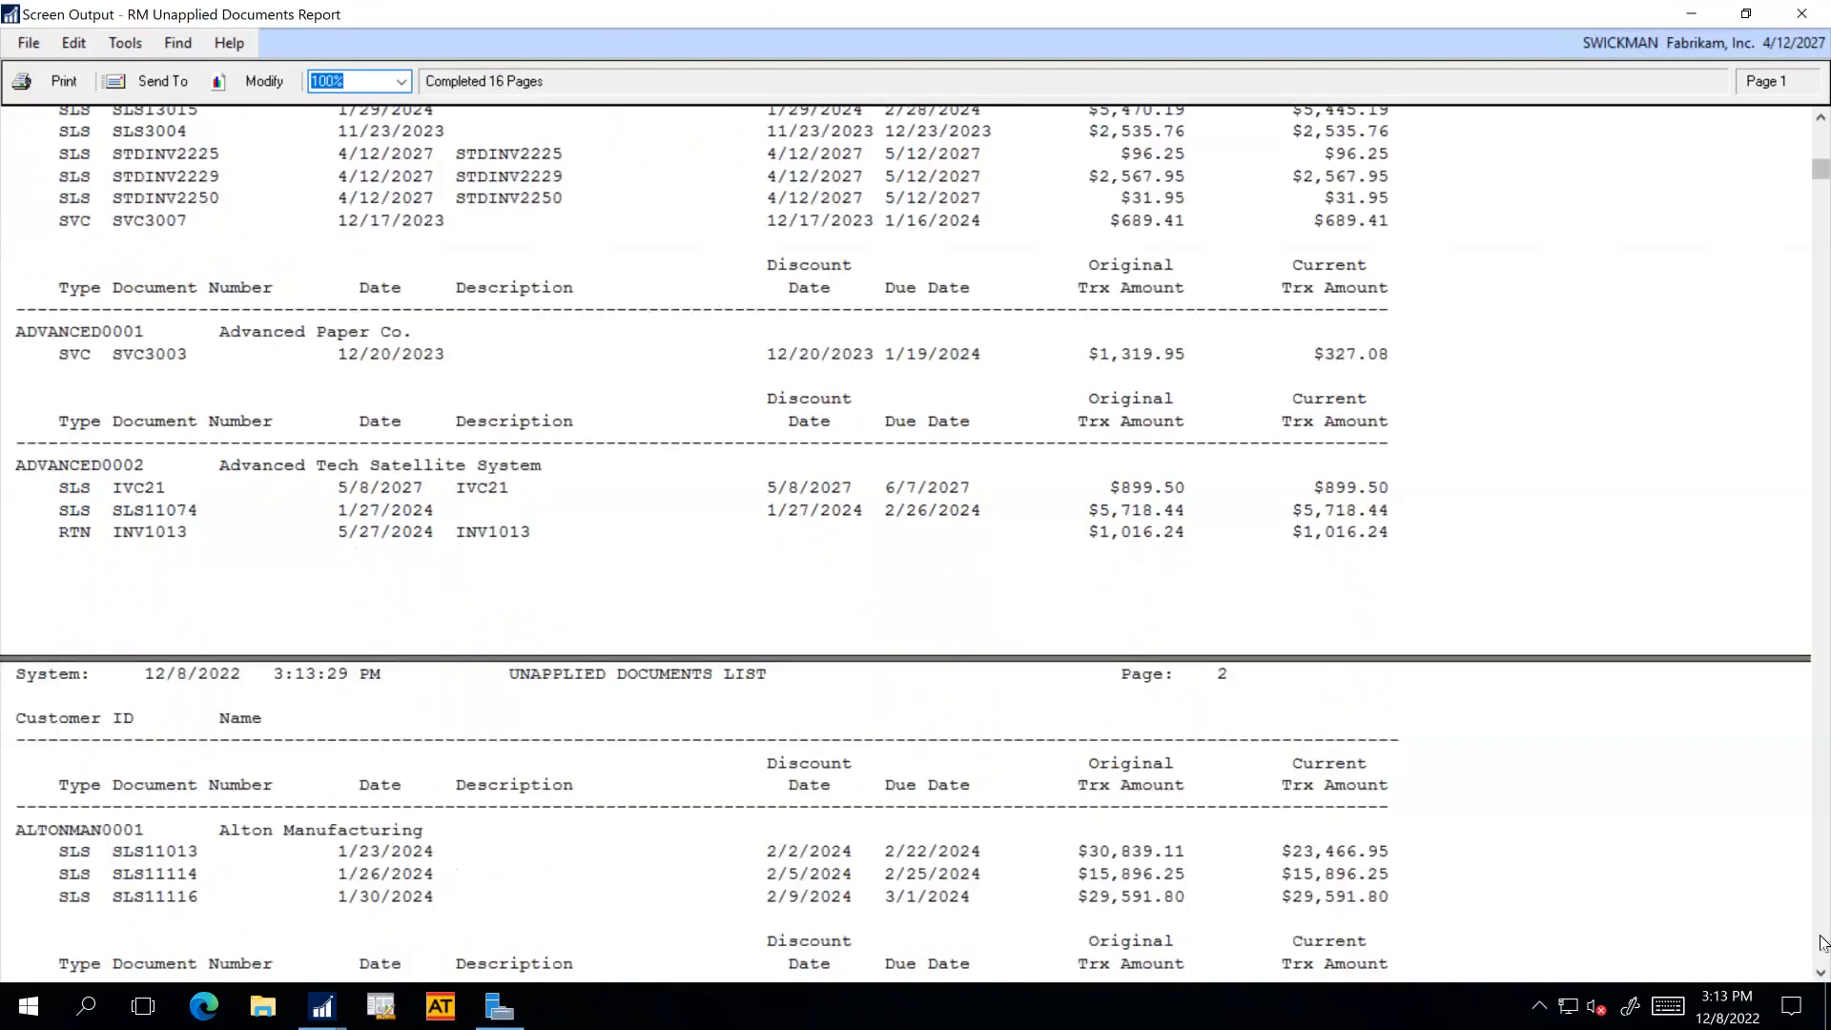
click(1822, 944)
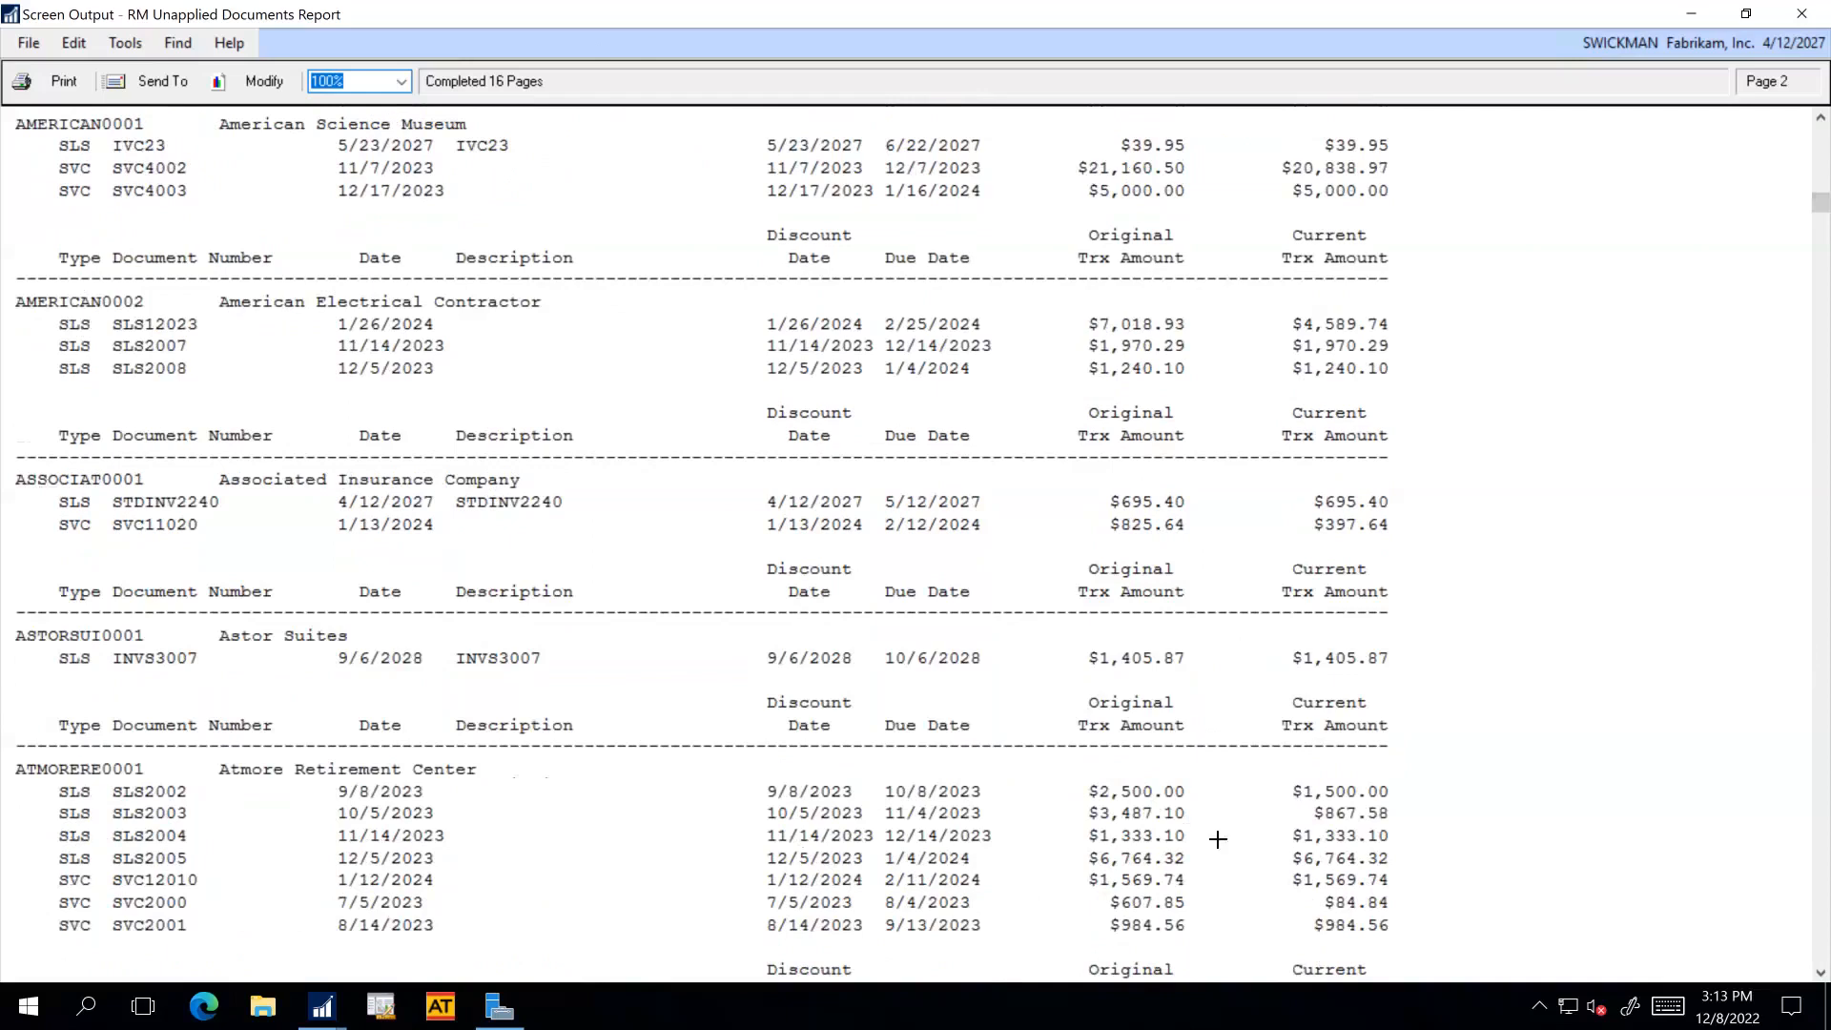
Look through further pages of the Unapplied Documents report, and close it along with its options and analysis report windows.
click(1823, 947)
click(1823, 946)
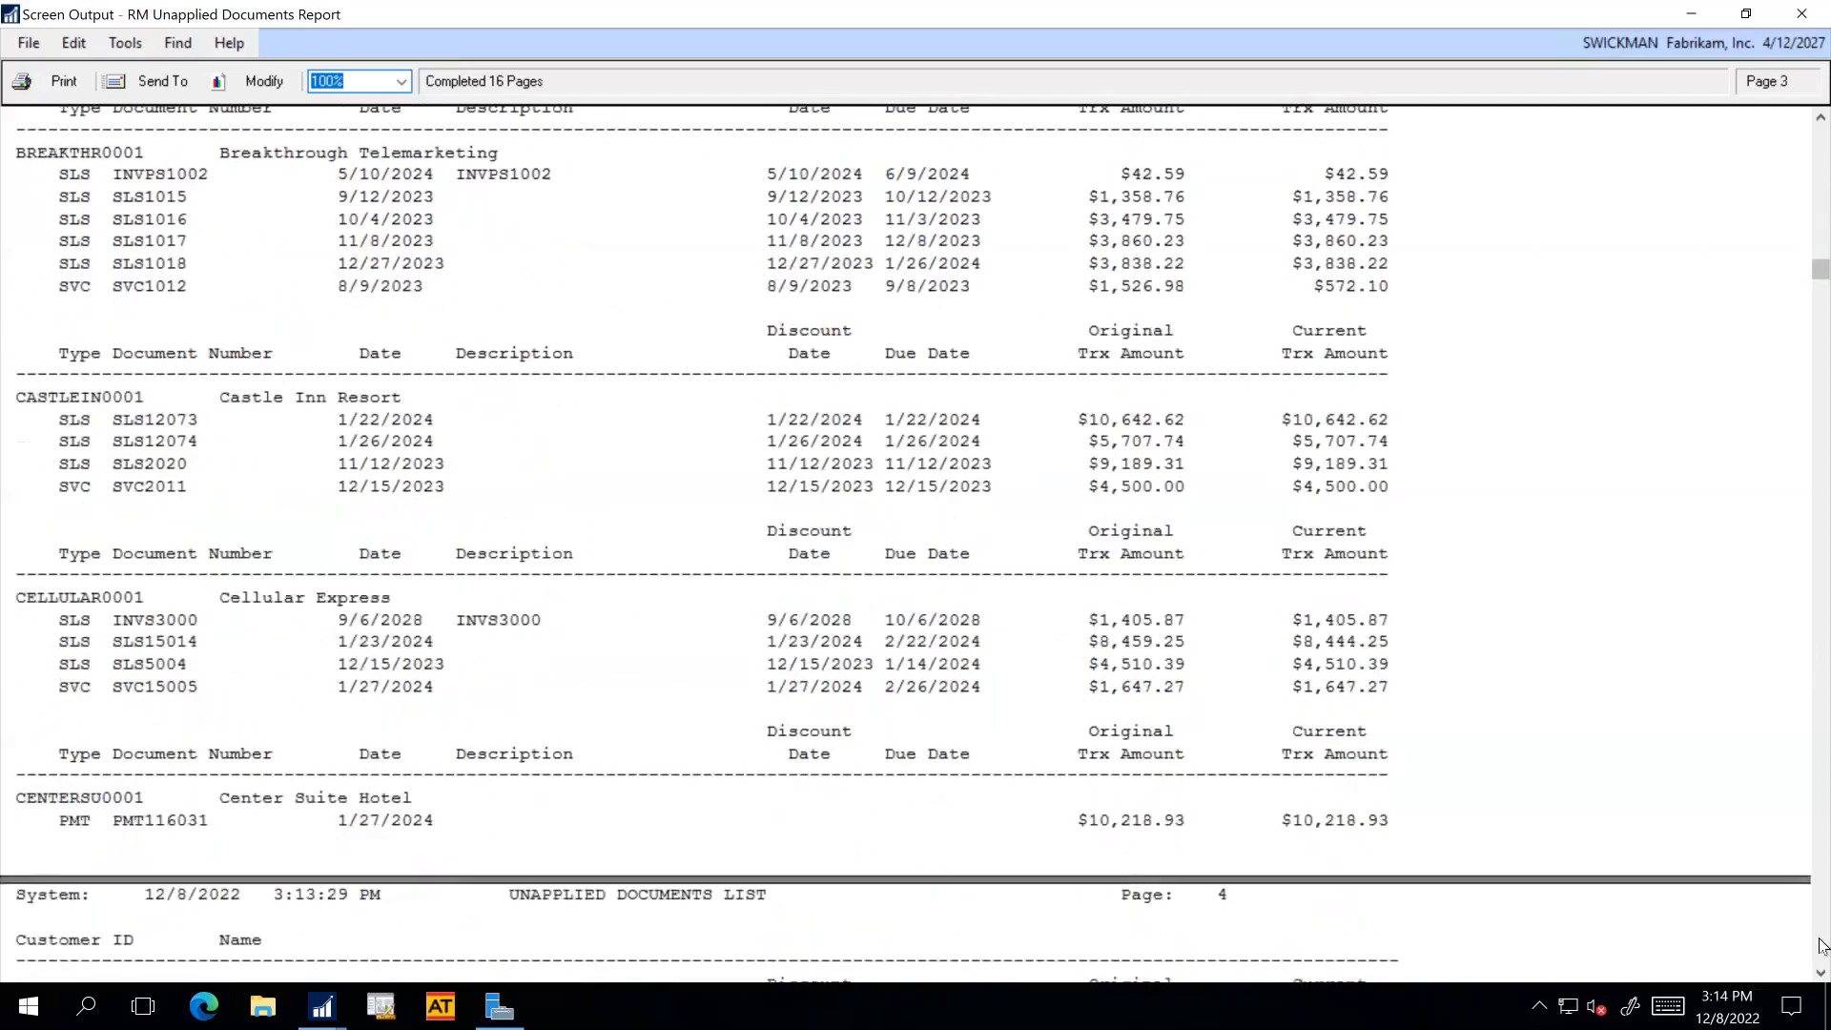
click(1802, 13)
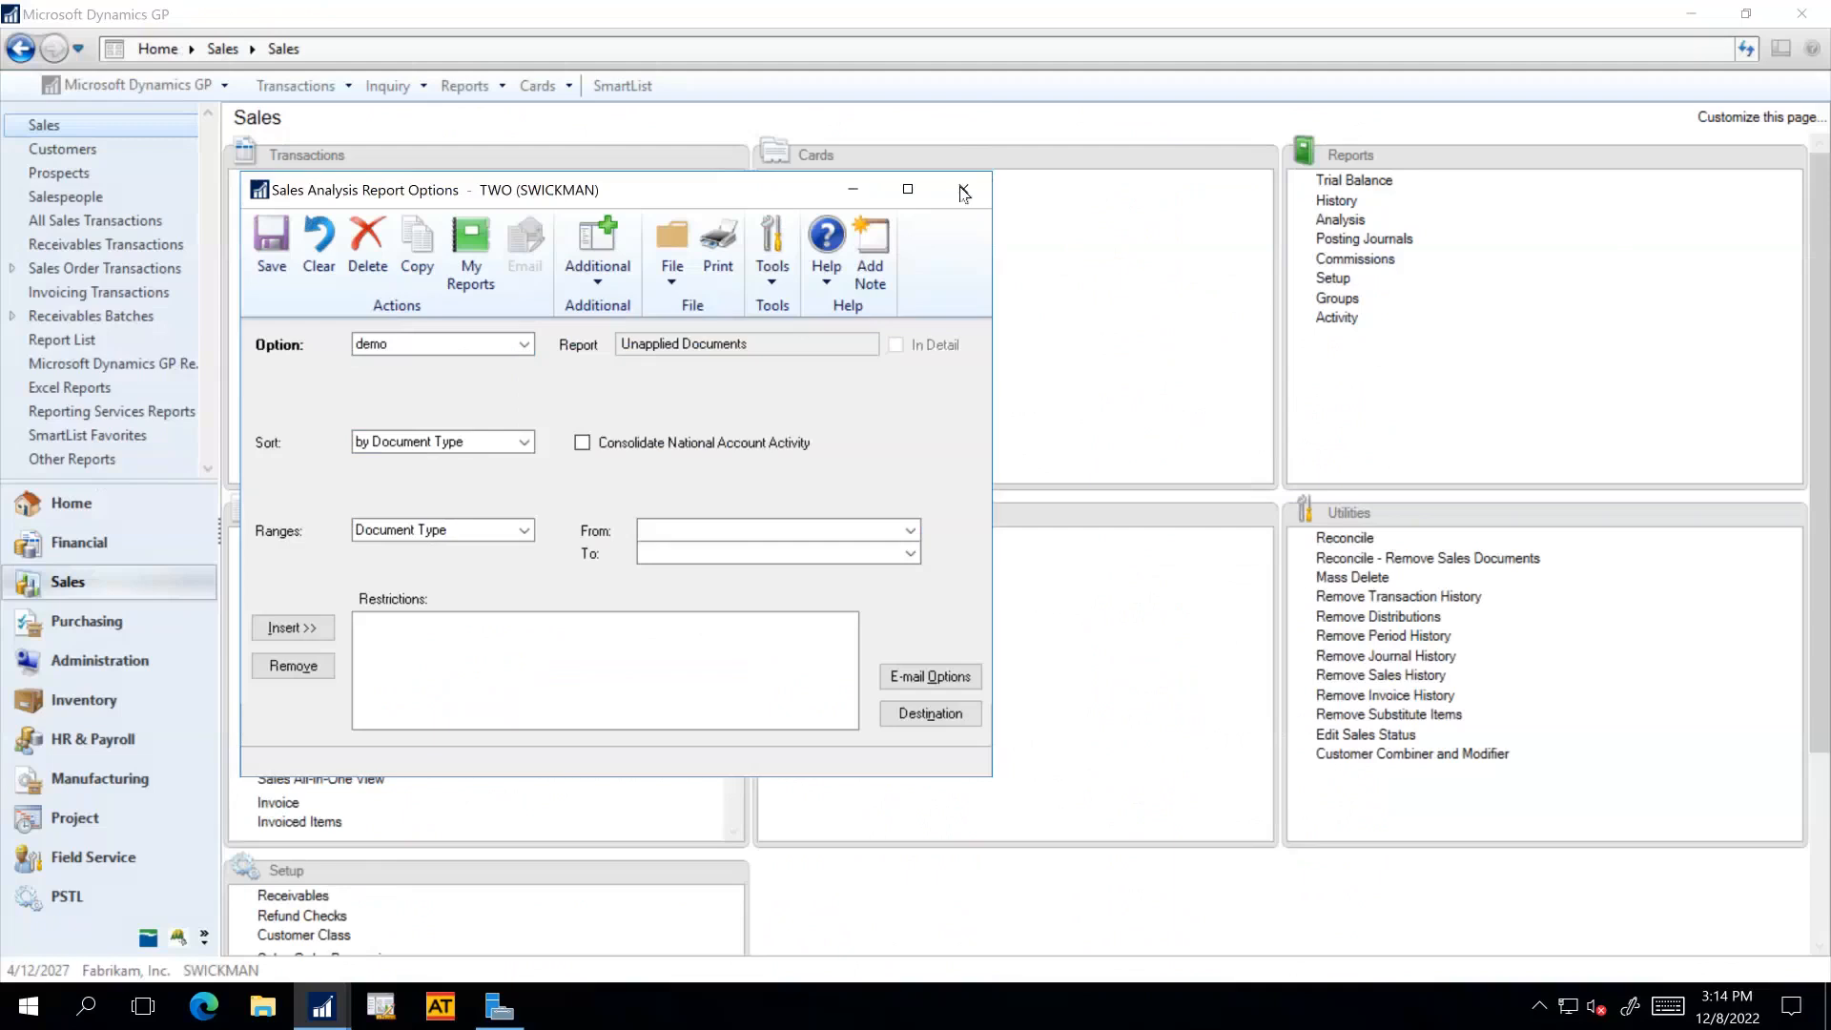
click(962, 189)
click(927, 235)
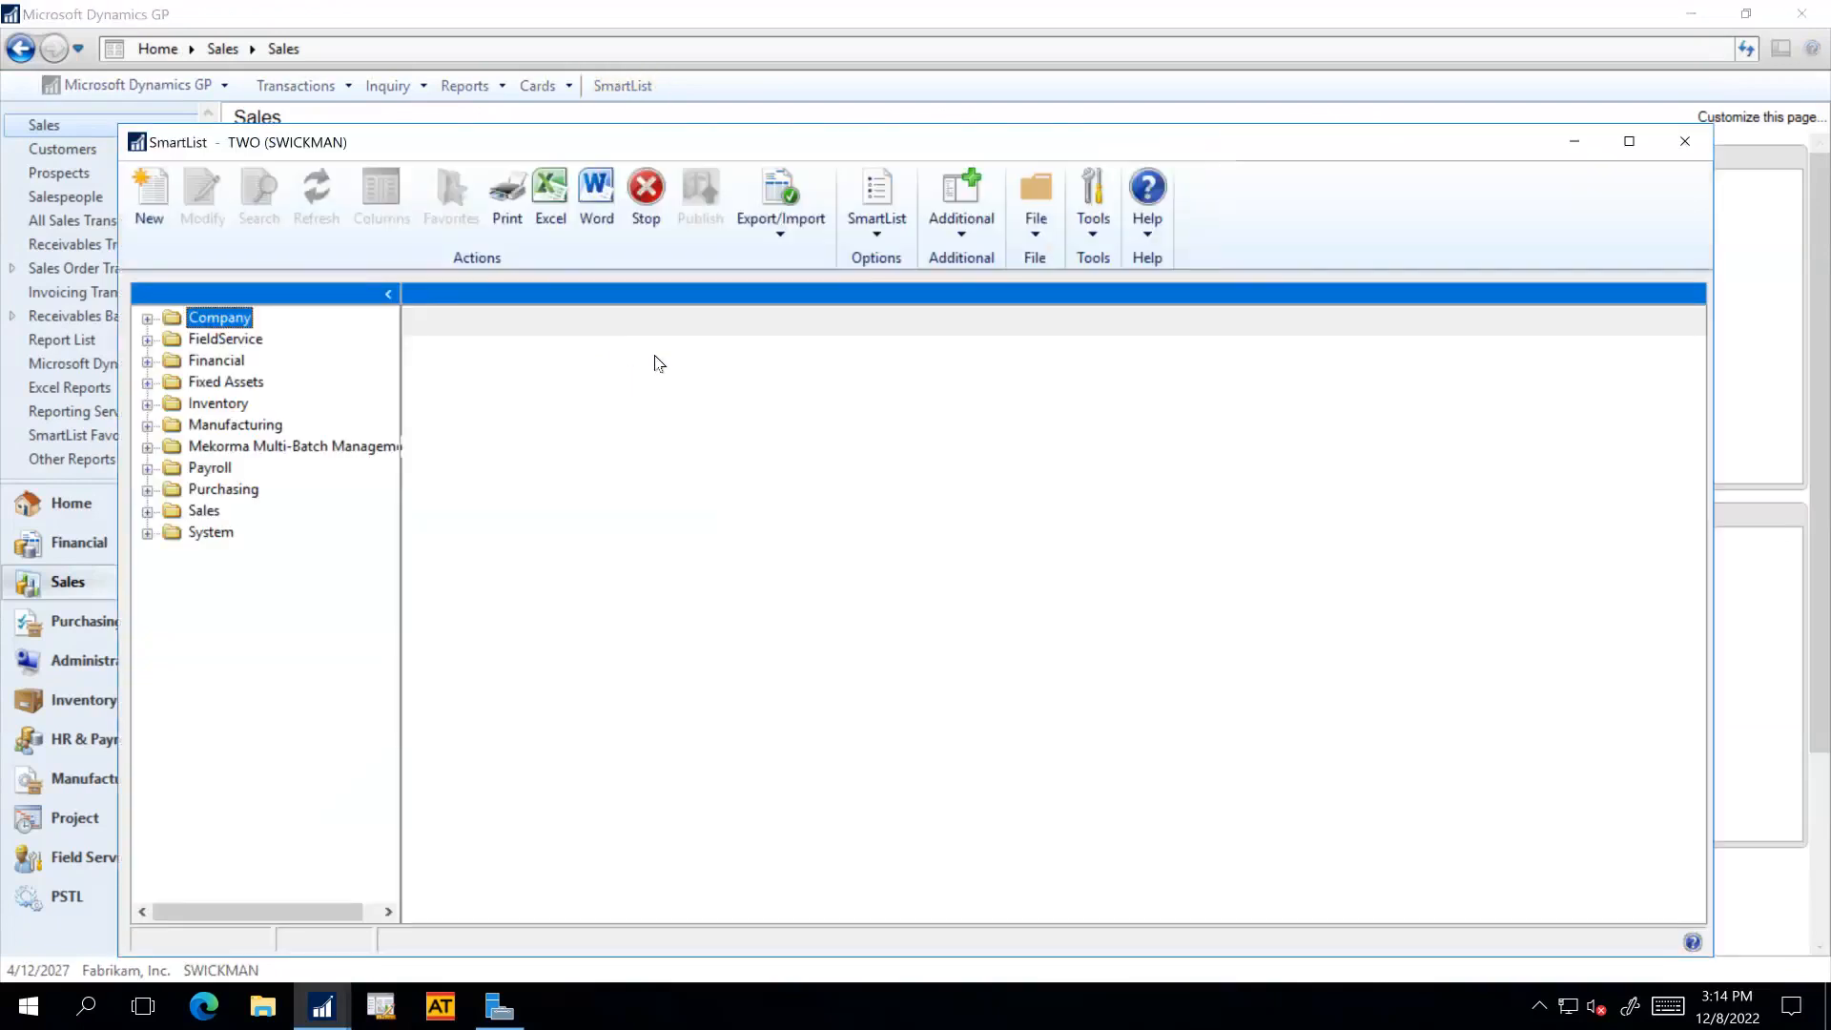
Open the Unapplied Documents list under Sales, Receivables Transactions in SmartList.
click(148, 512)
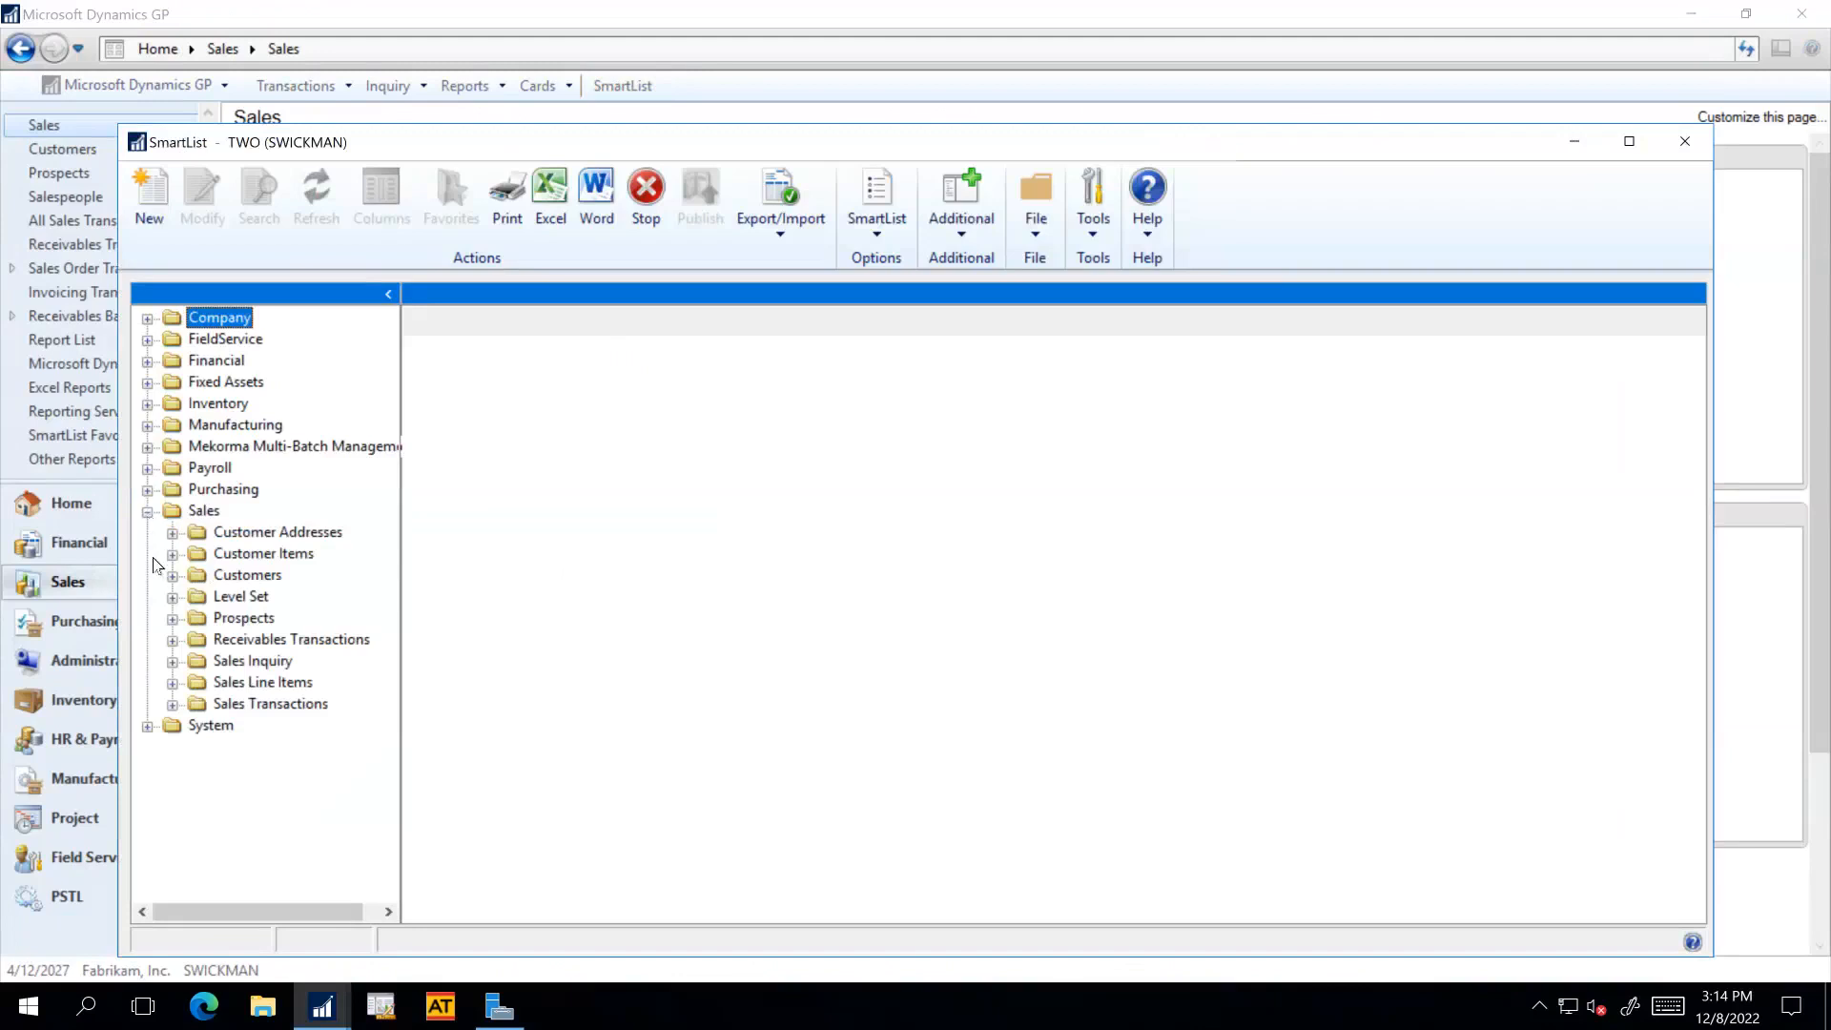
click(172, 639)
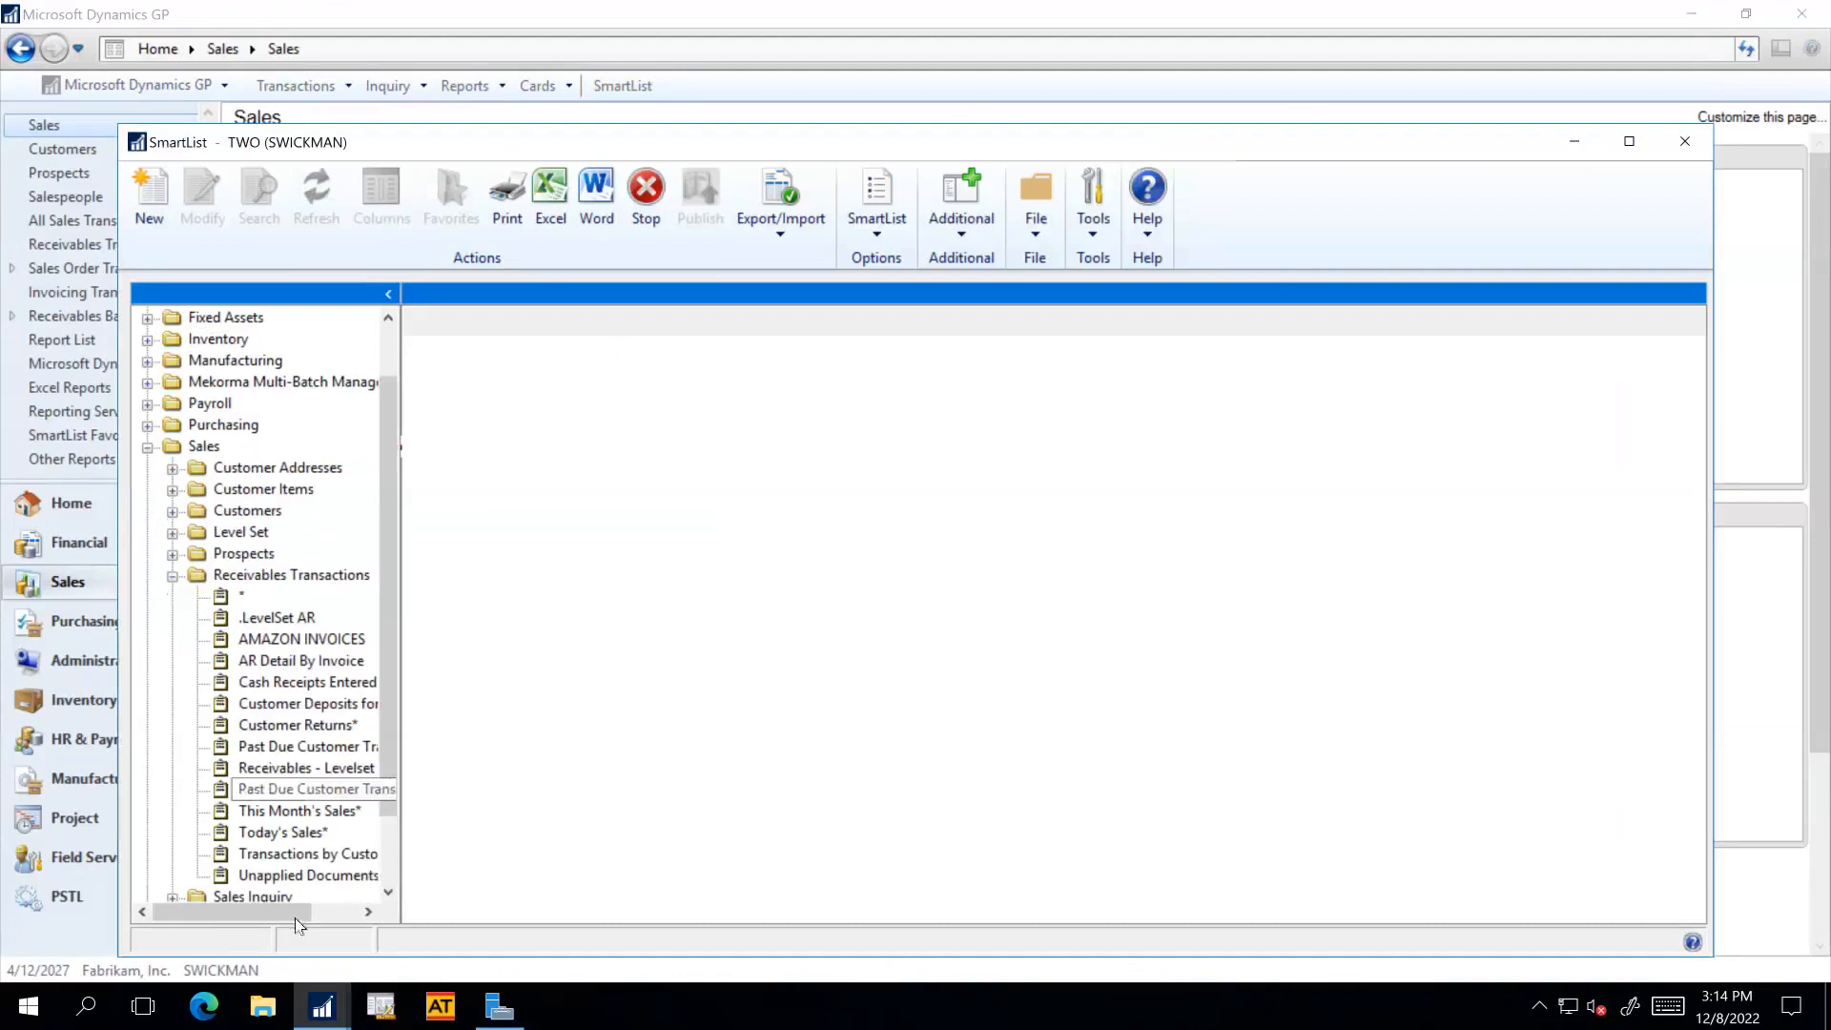
drag(312, 905, 335, 905)
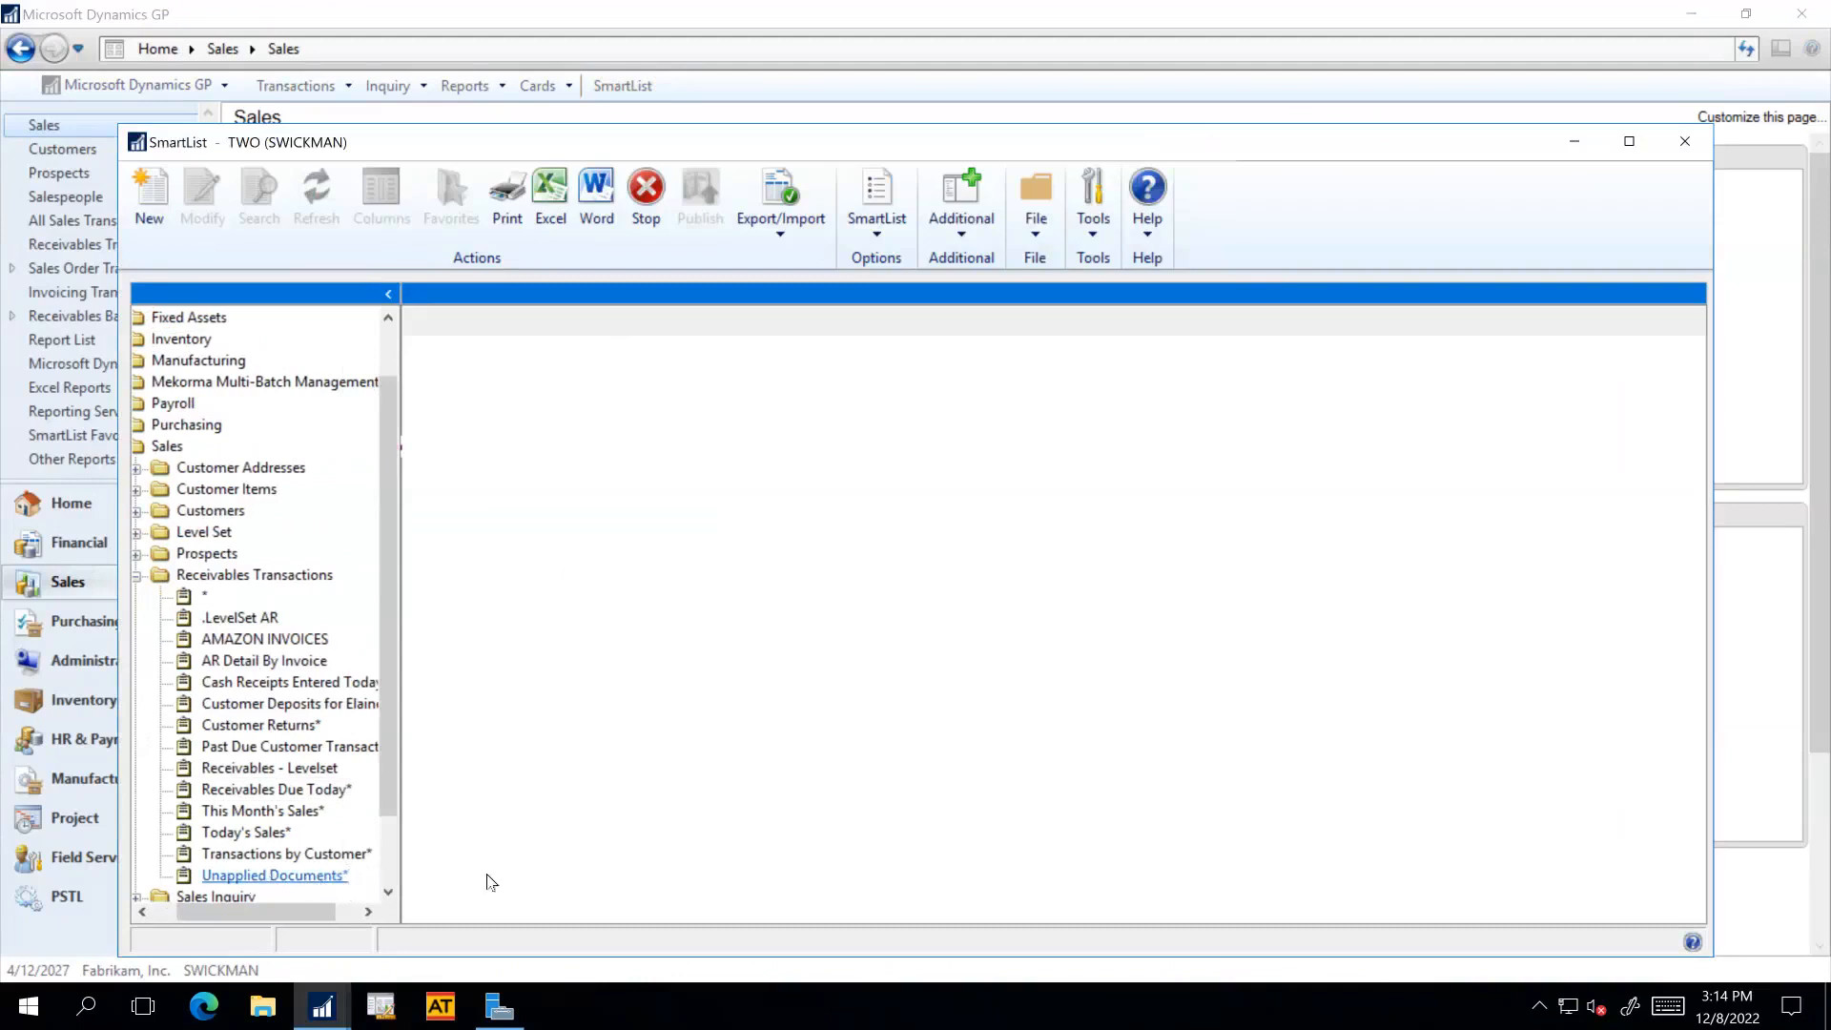
click(333, 880)
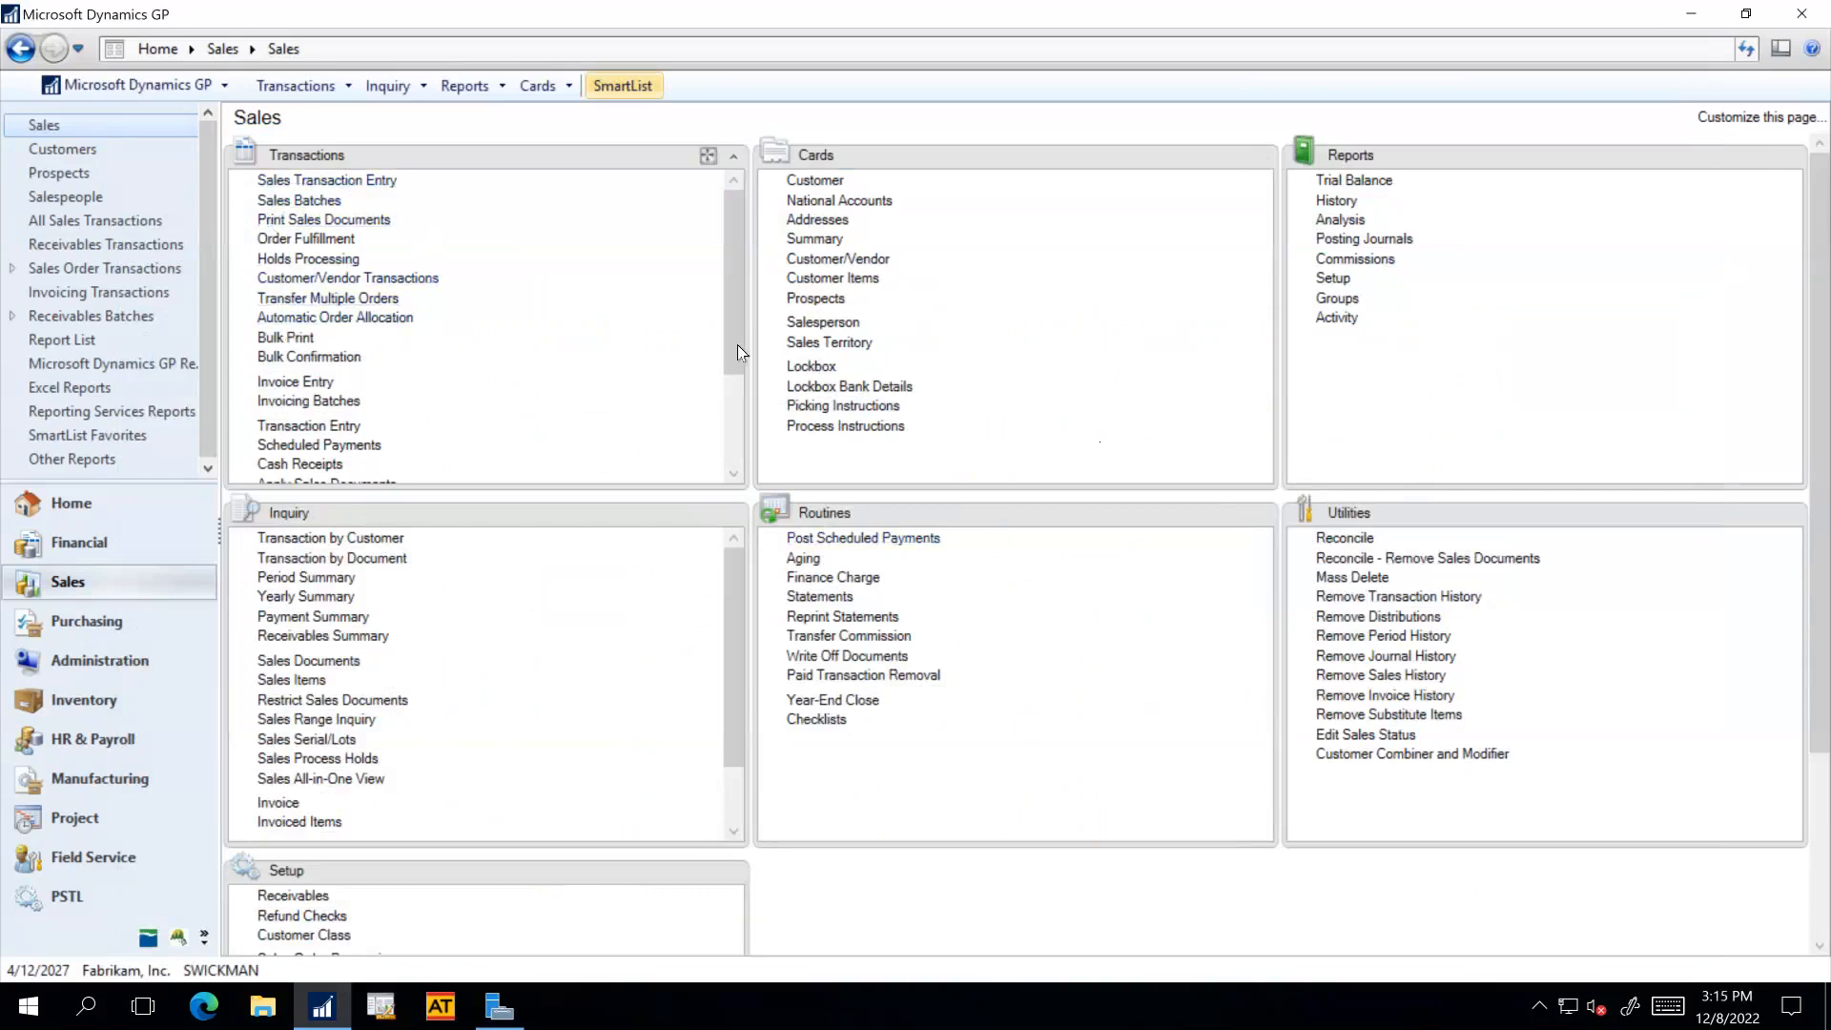
Open Apply Sales Documents, review the available document types and close it without applying anything.
drag(734, 368, 735, 454)
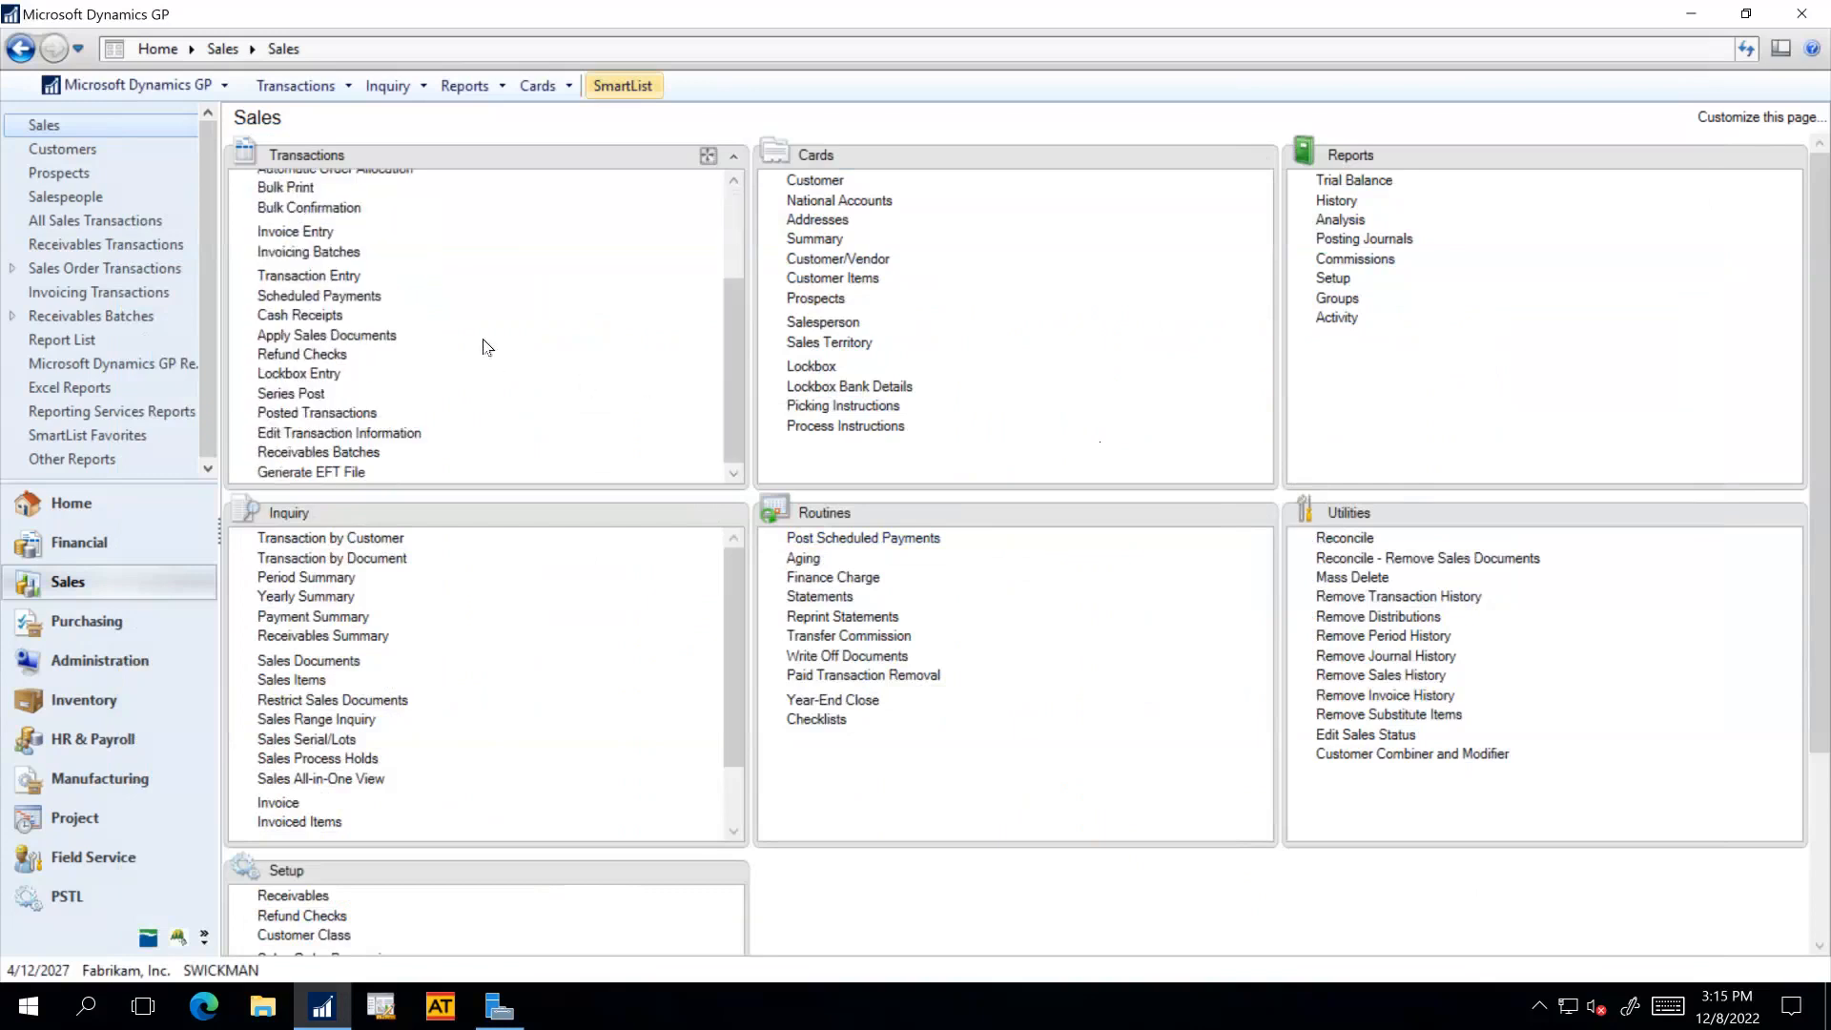
click(401, 338)
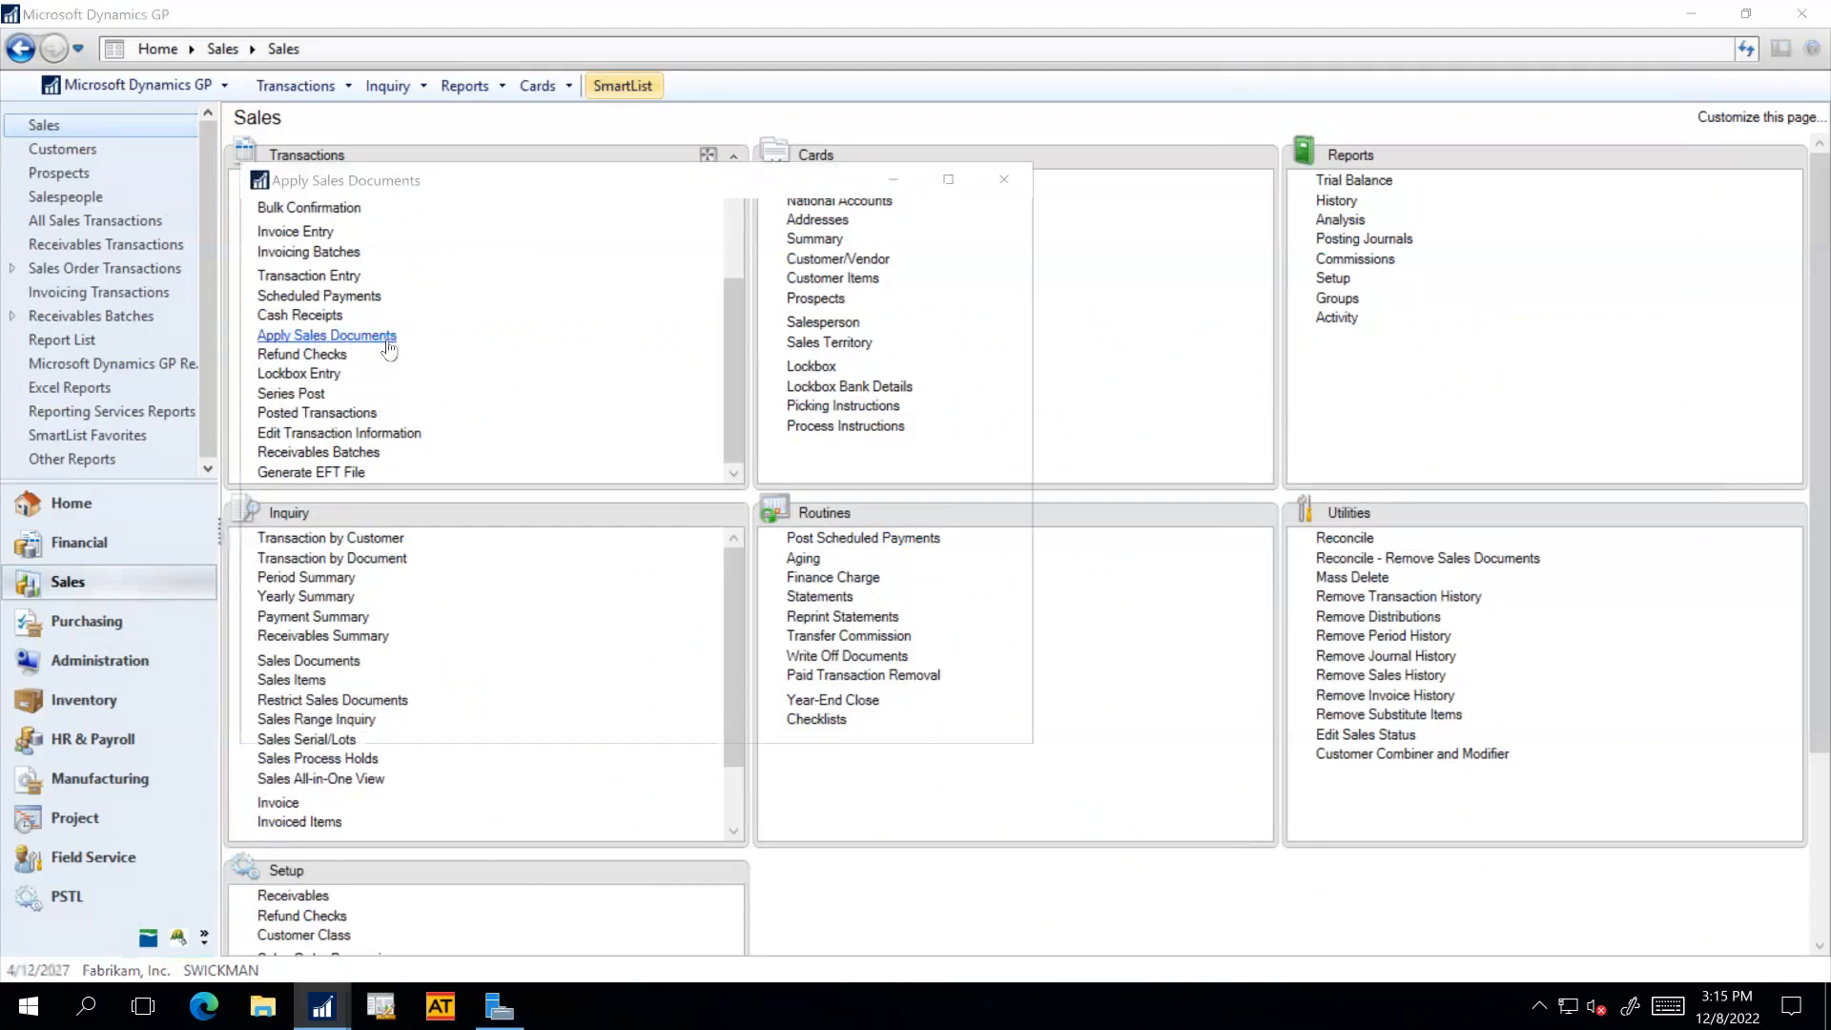
drag(799, 187, 1014, 194)
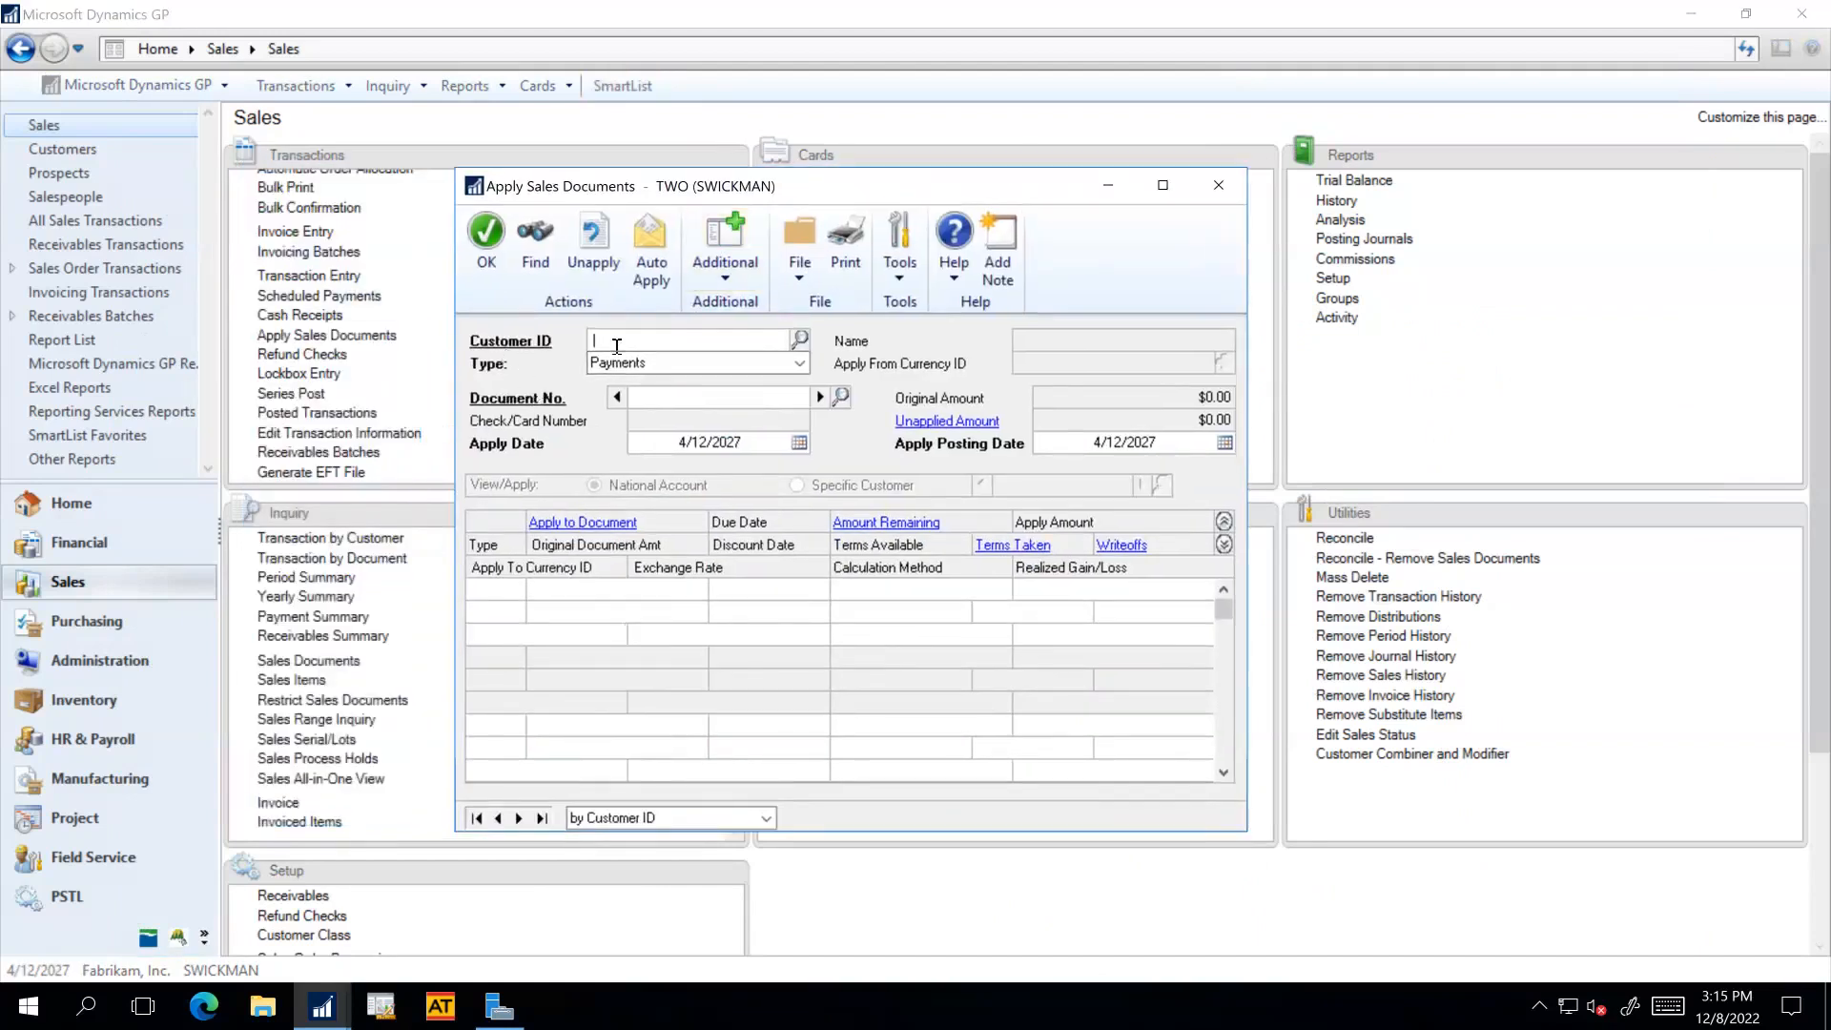
click(799, 366)
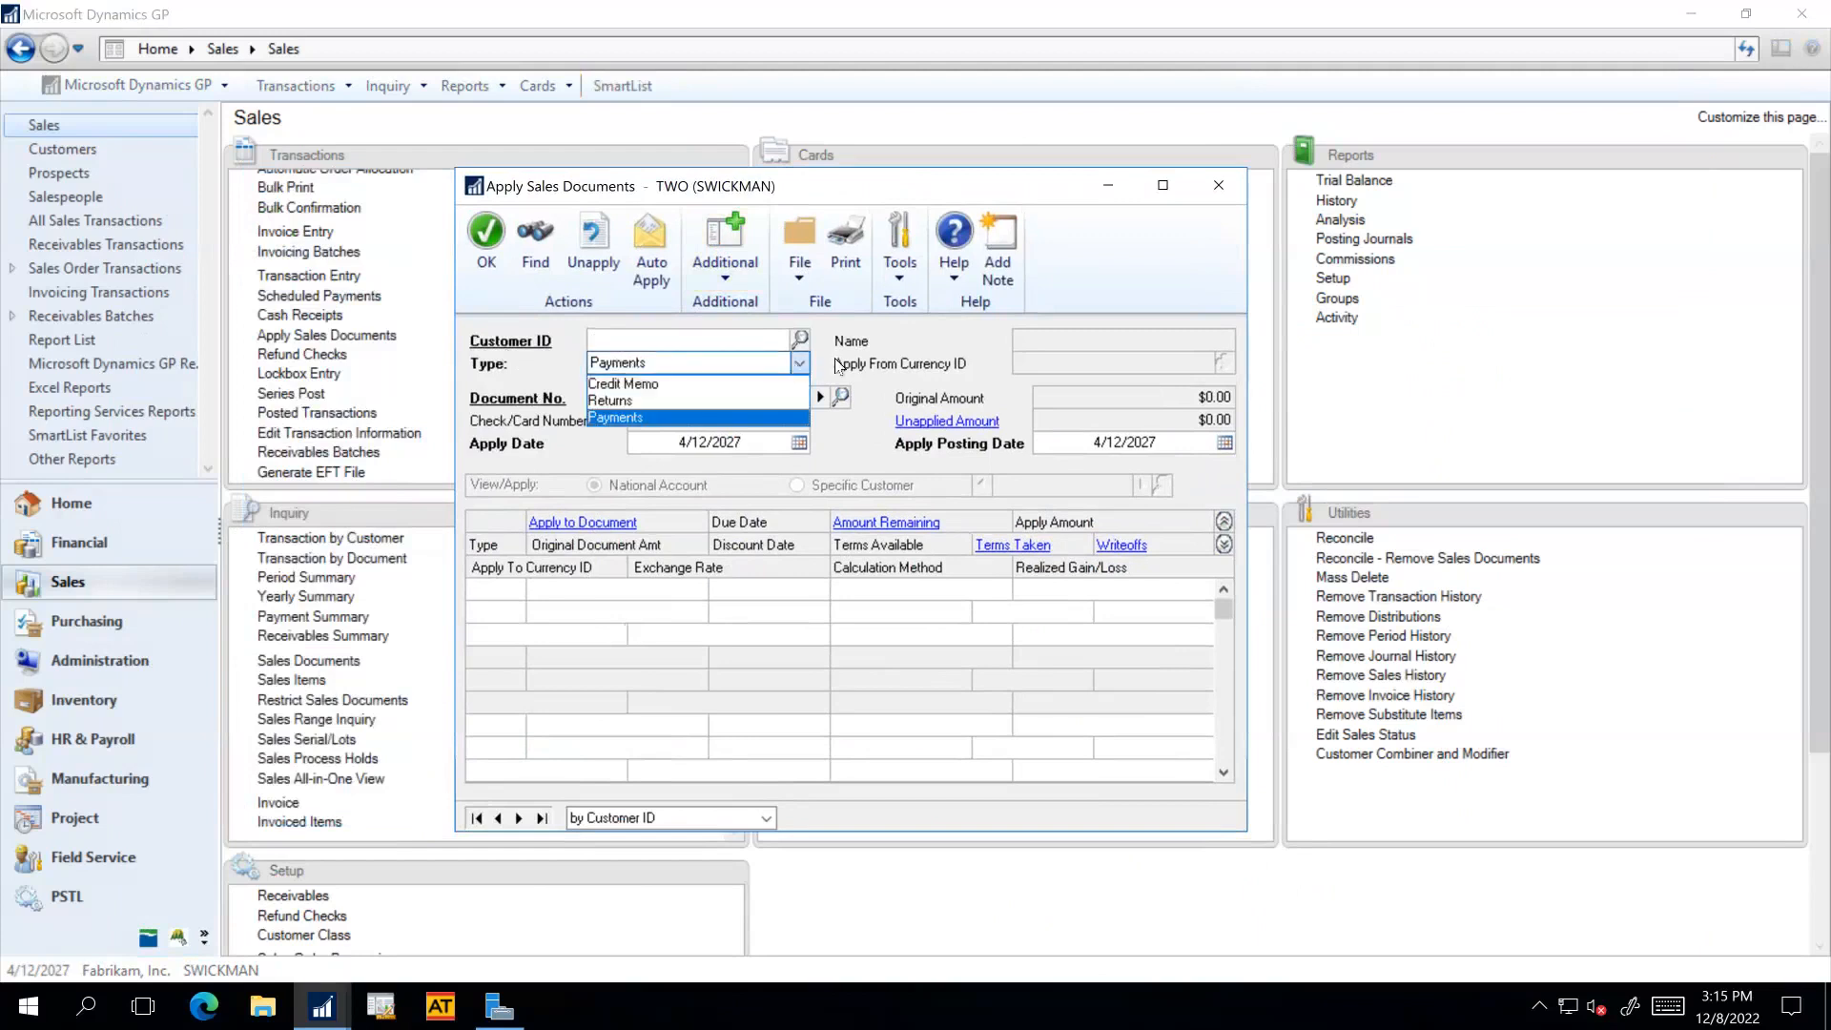
click(869, 406)
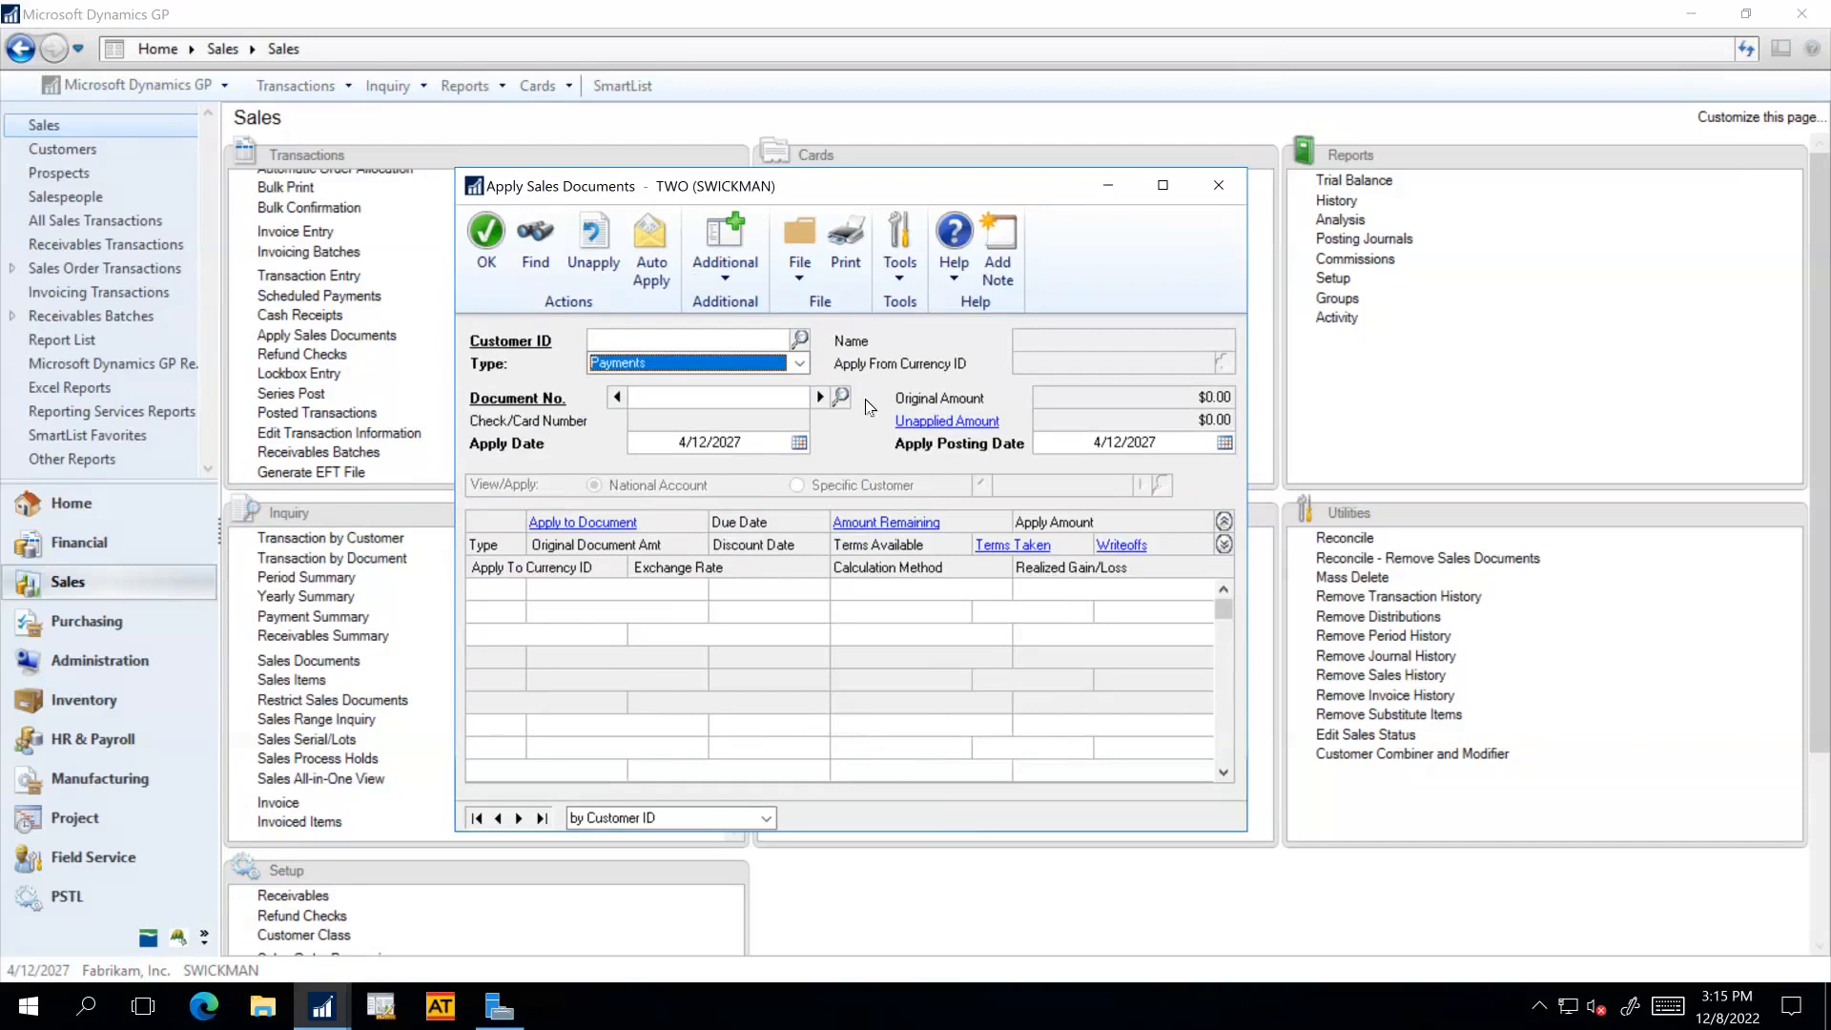
click(1225, 191)
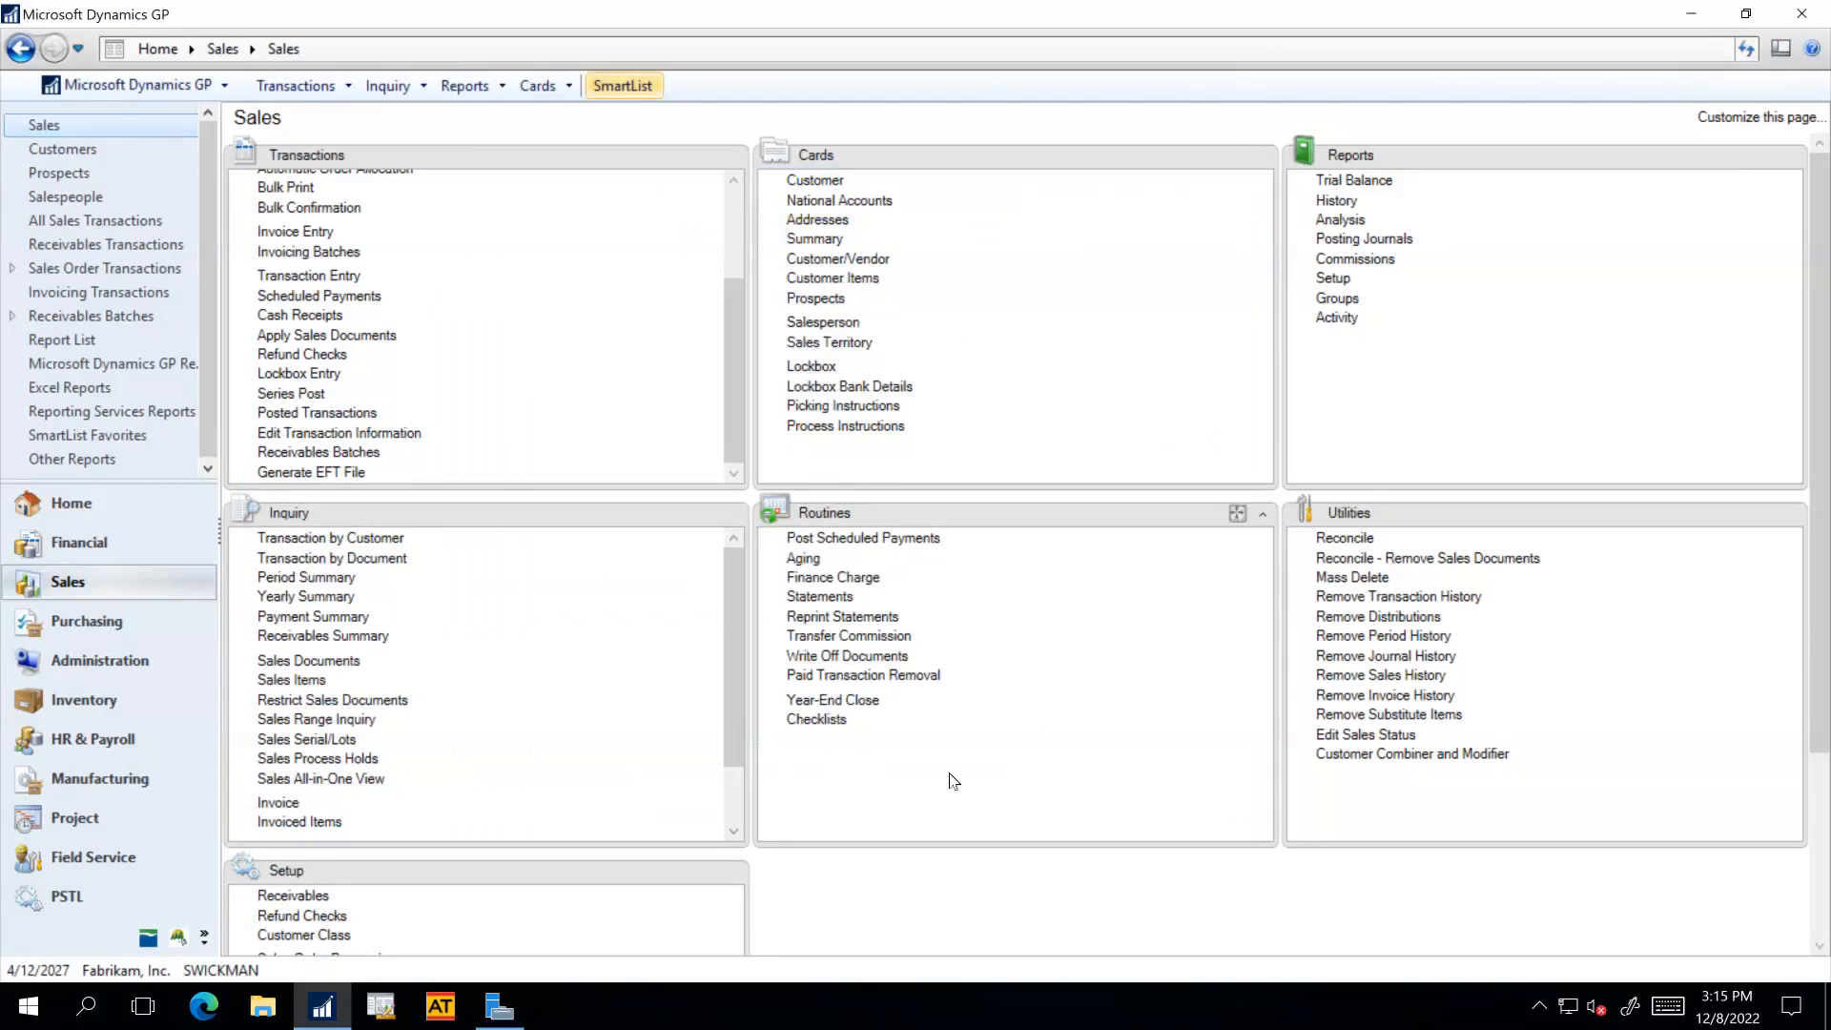
Choose No Report in the Receivables Aging Process and close it unprocessed; open the Write Off Documents routine for review and close it.
click(809, 561)
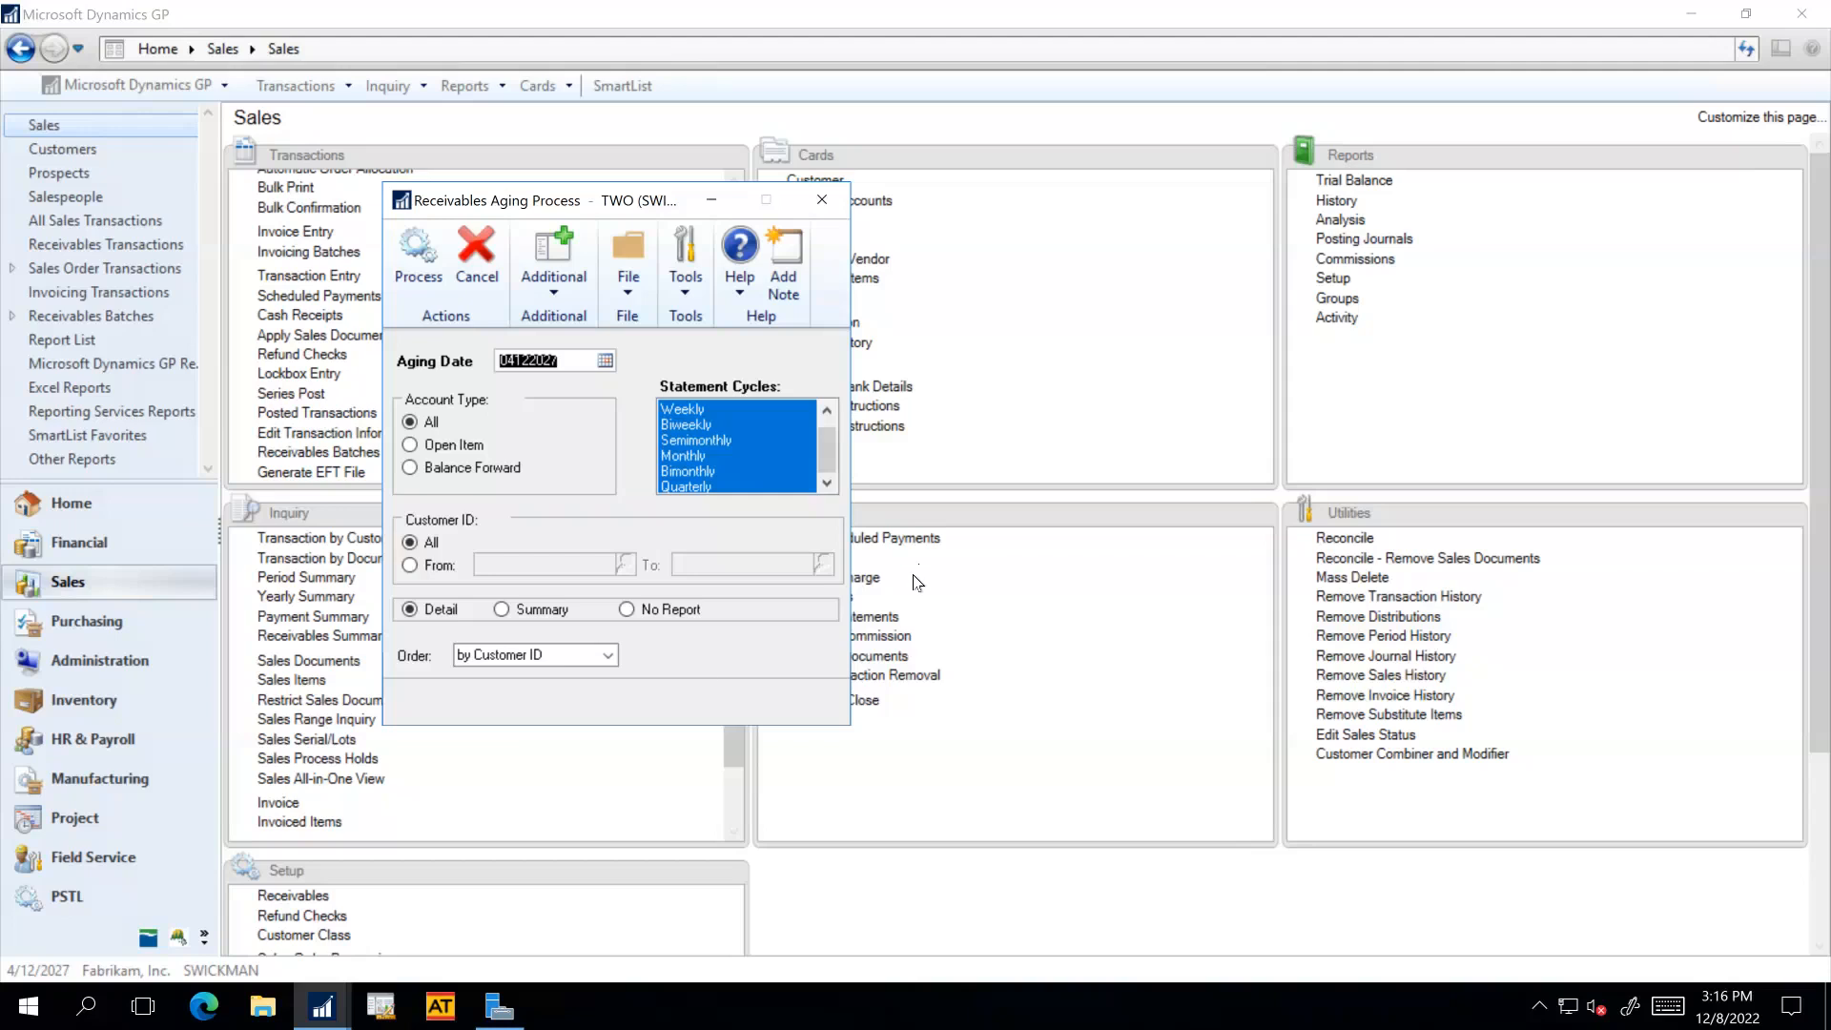
click(699, 614)
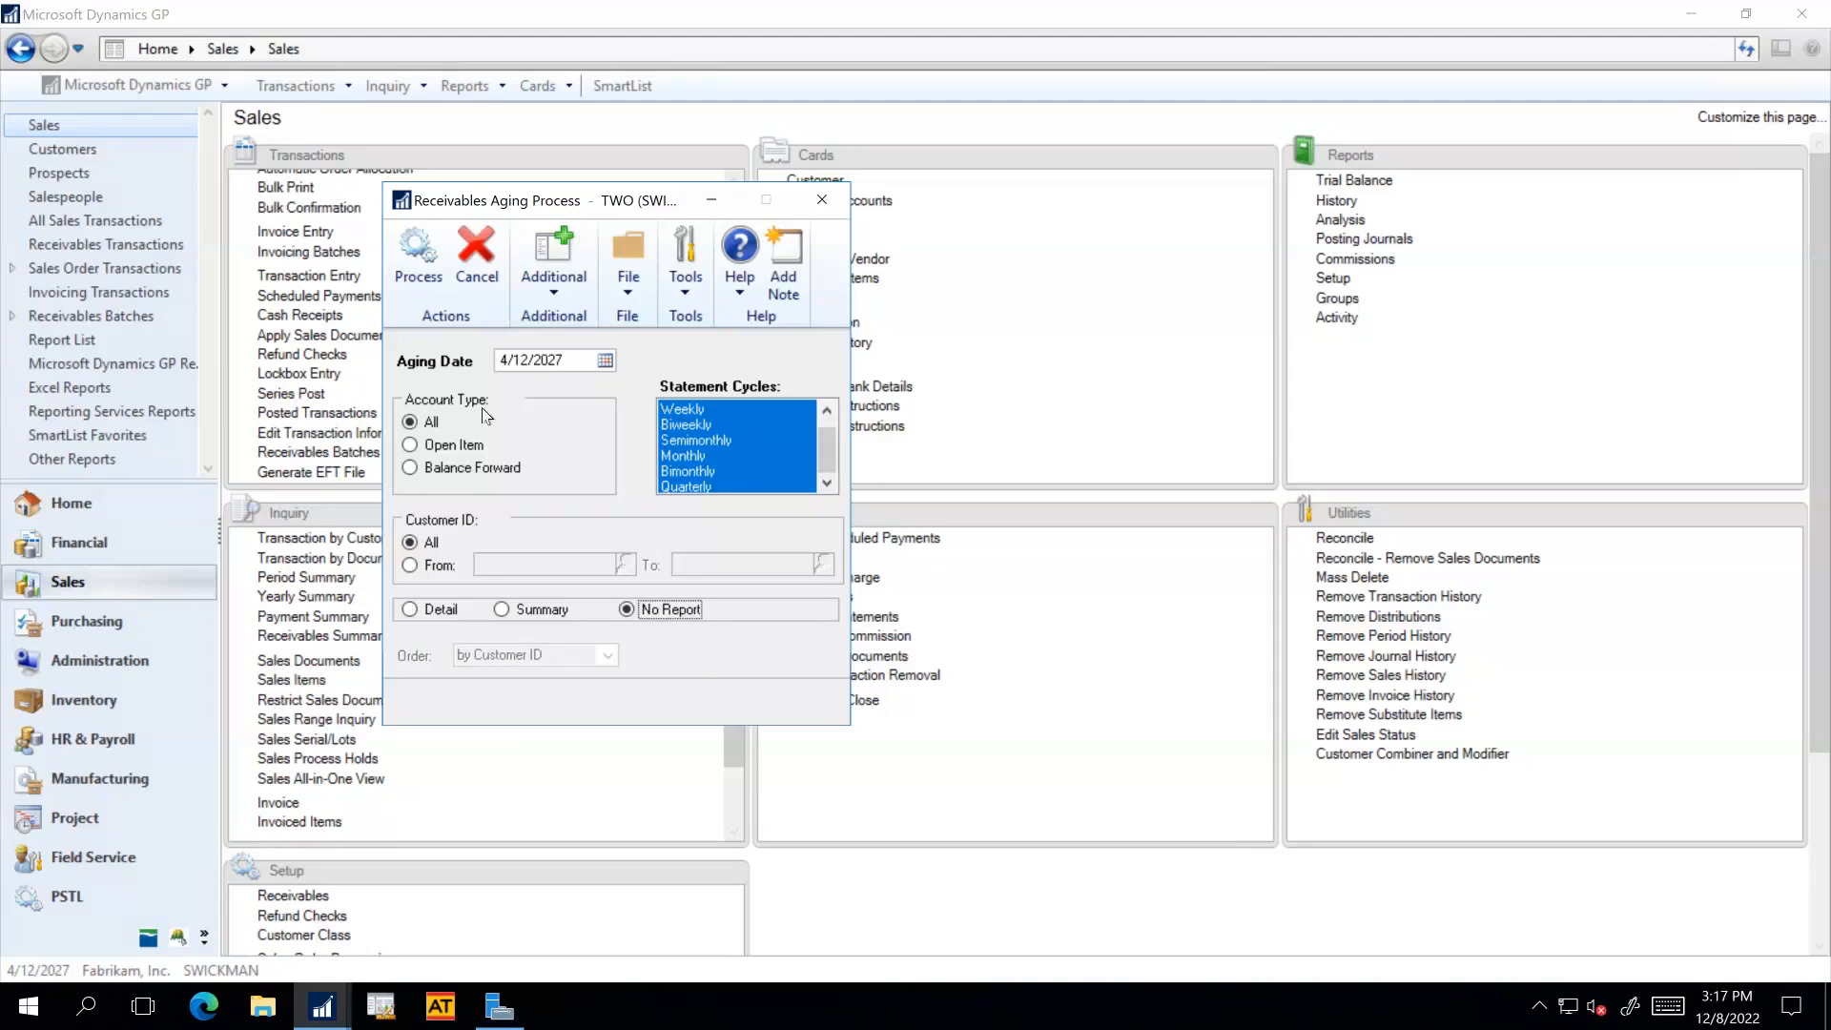
click(825, 206)
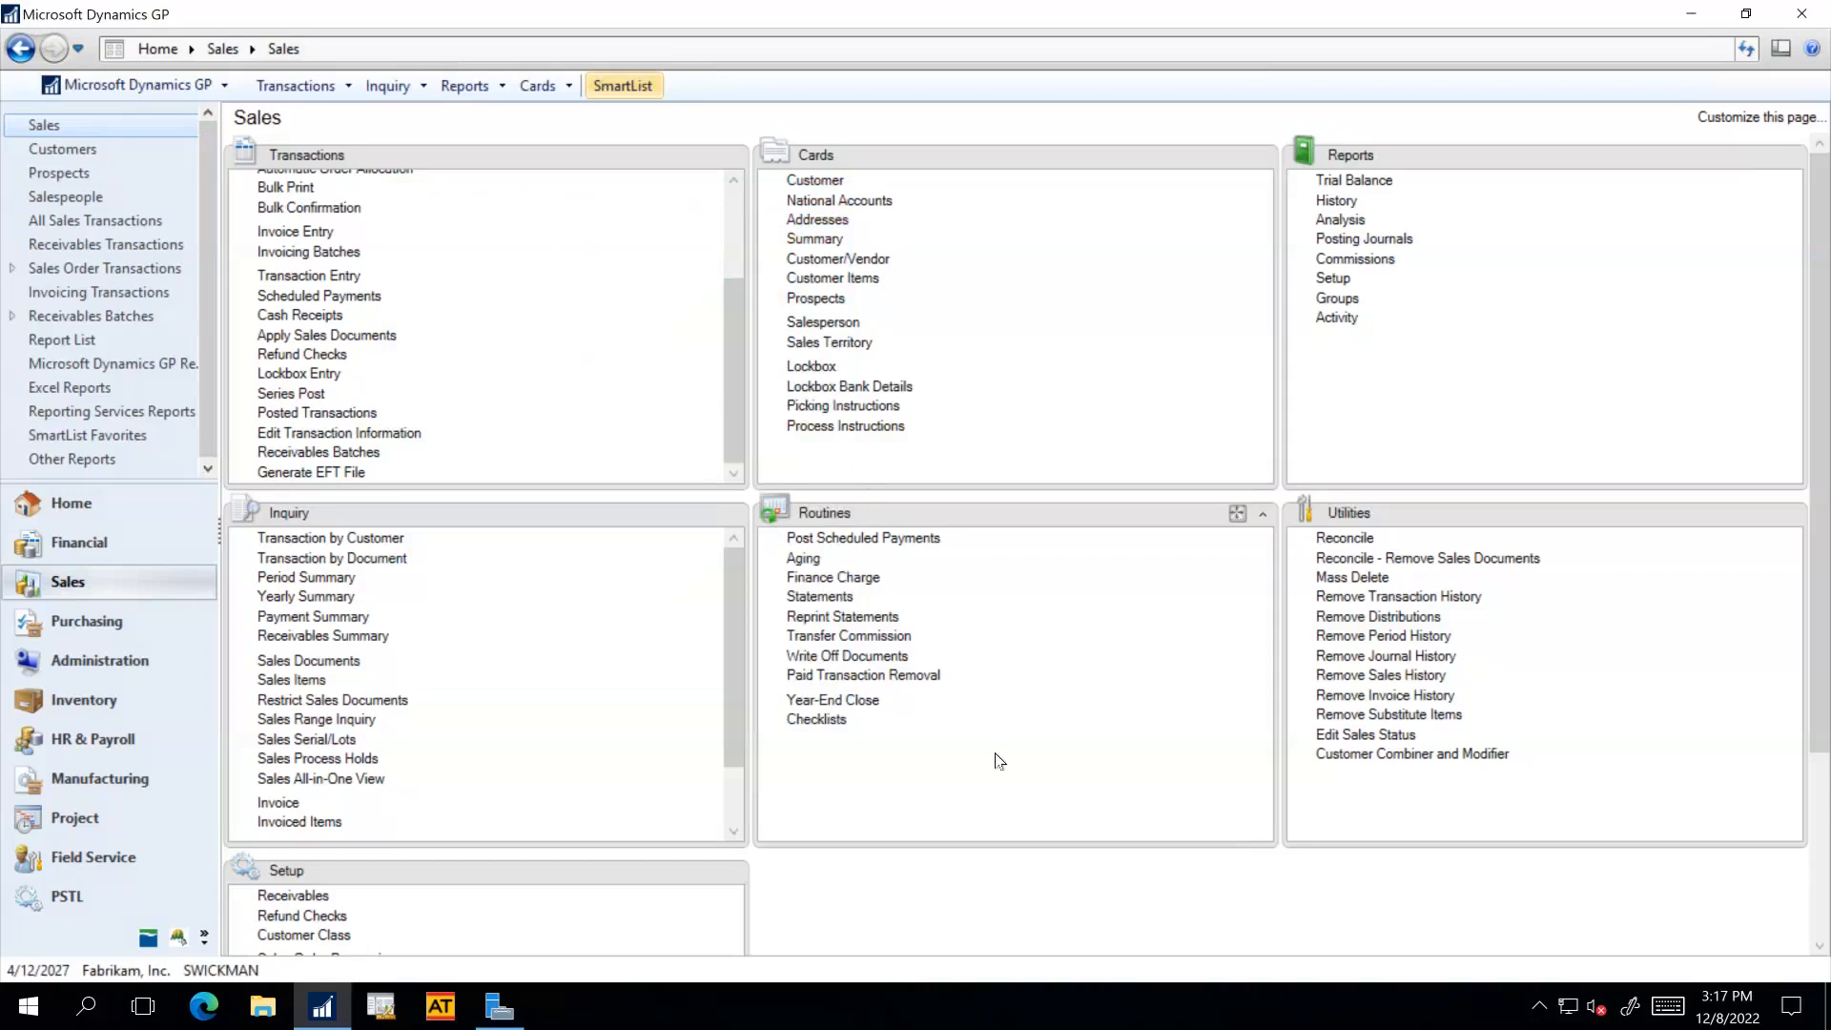
click(894, 658)
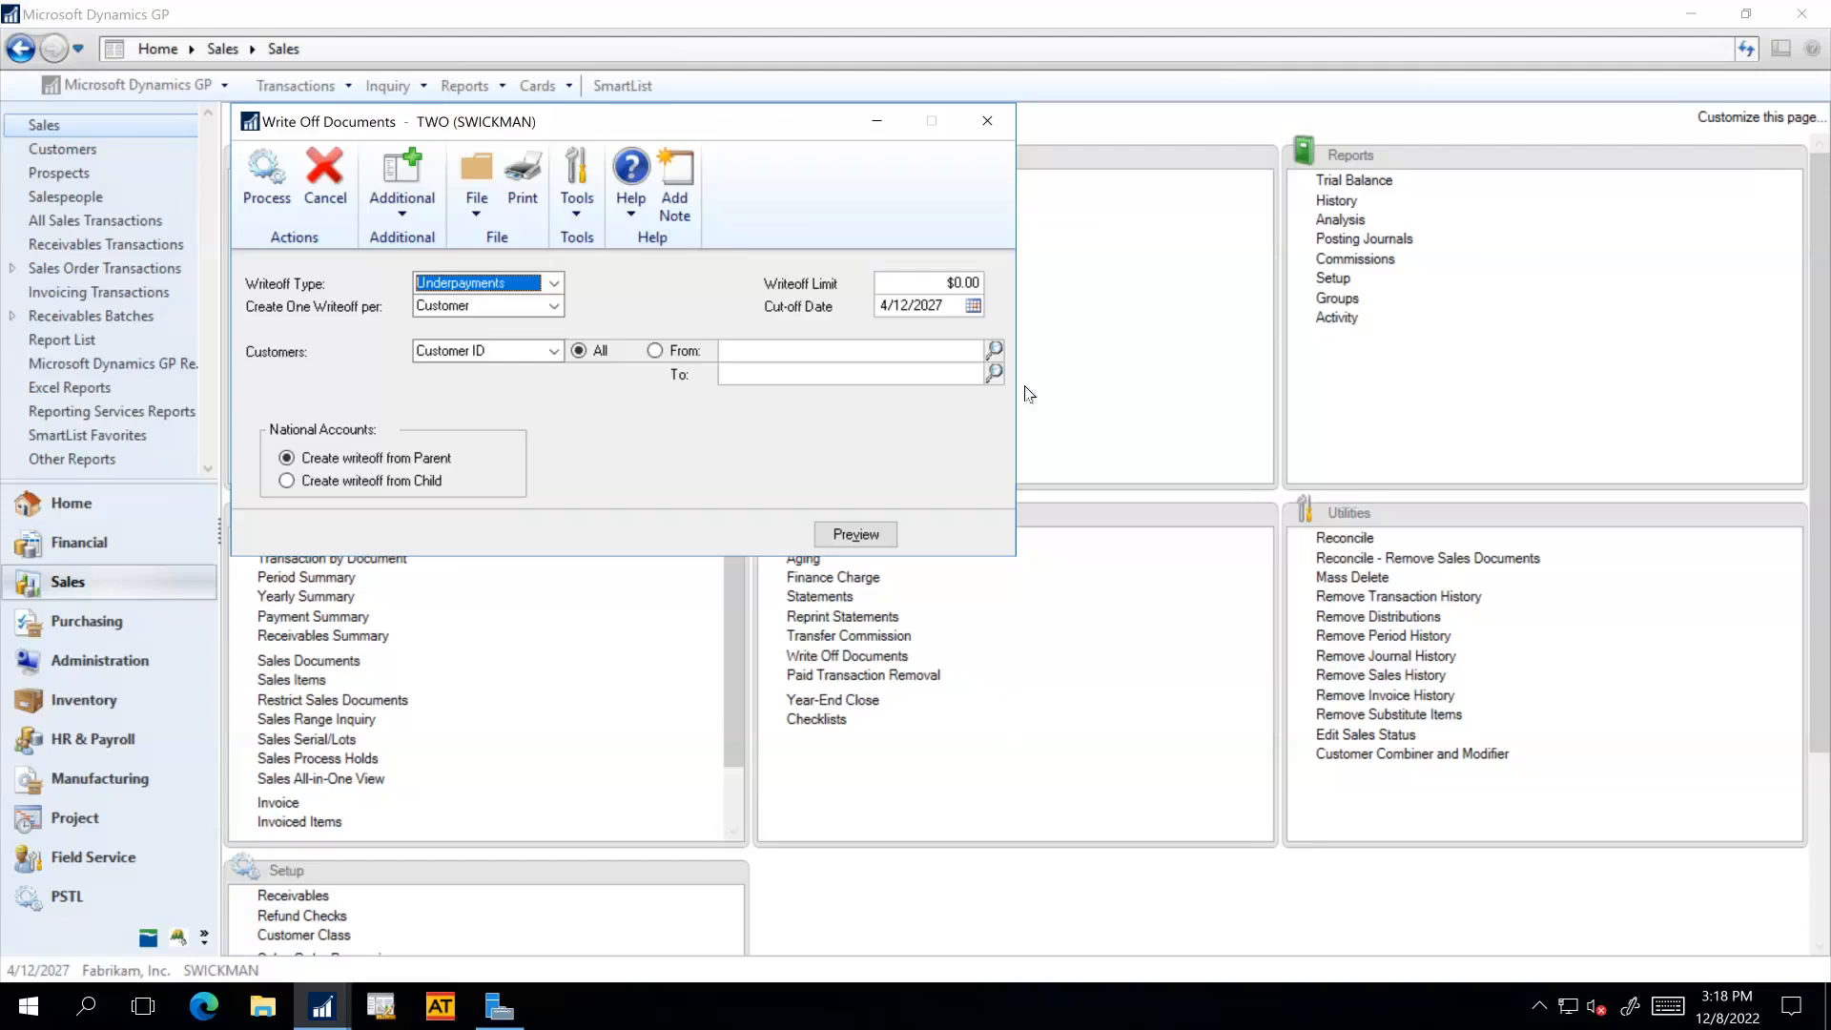
click(986, 124)
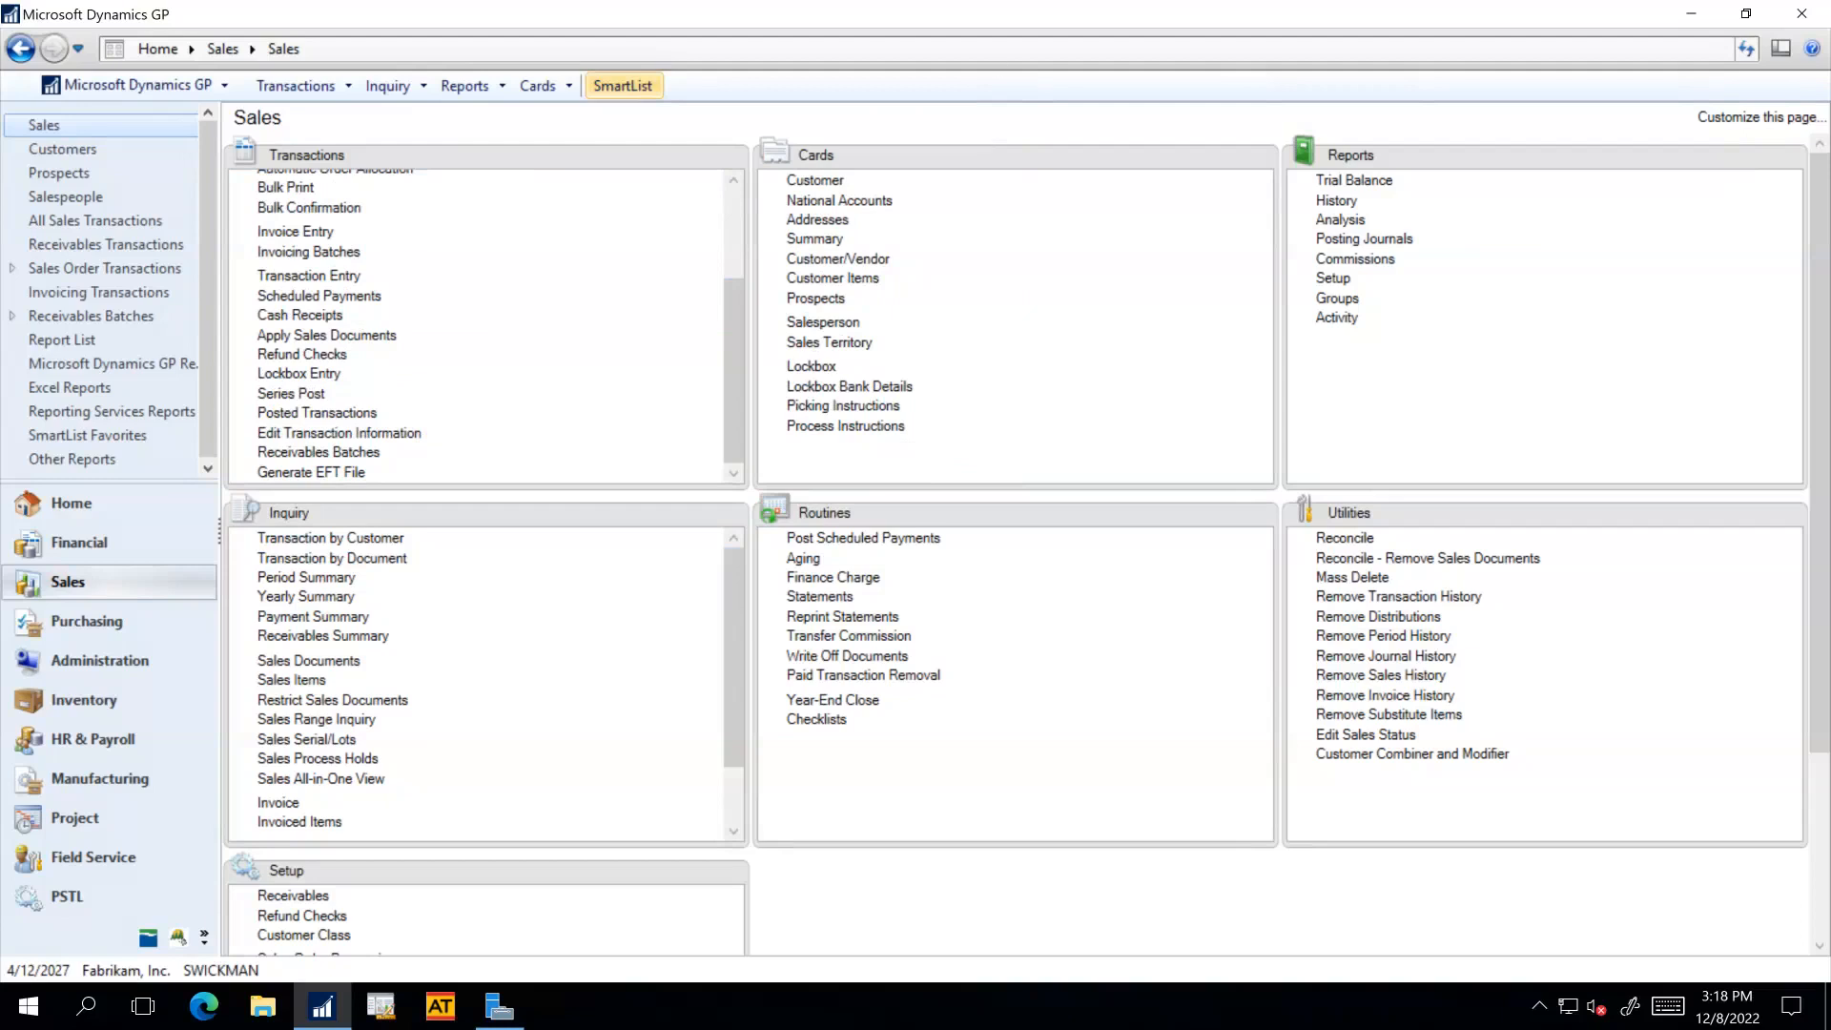
Switch to the PowerPoint presentation and advance to the Verify Customer History Settings slide.
mouse_move(1092, 9)
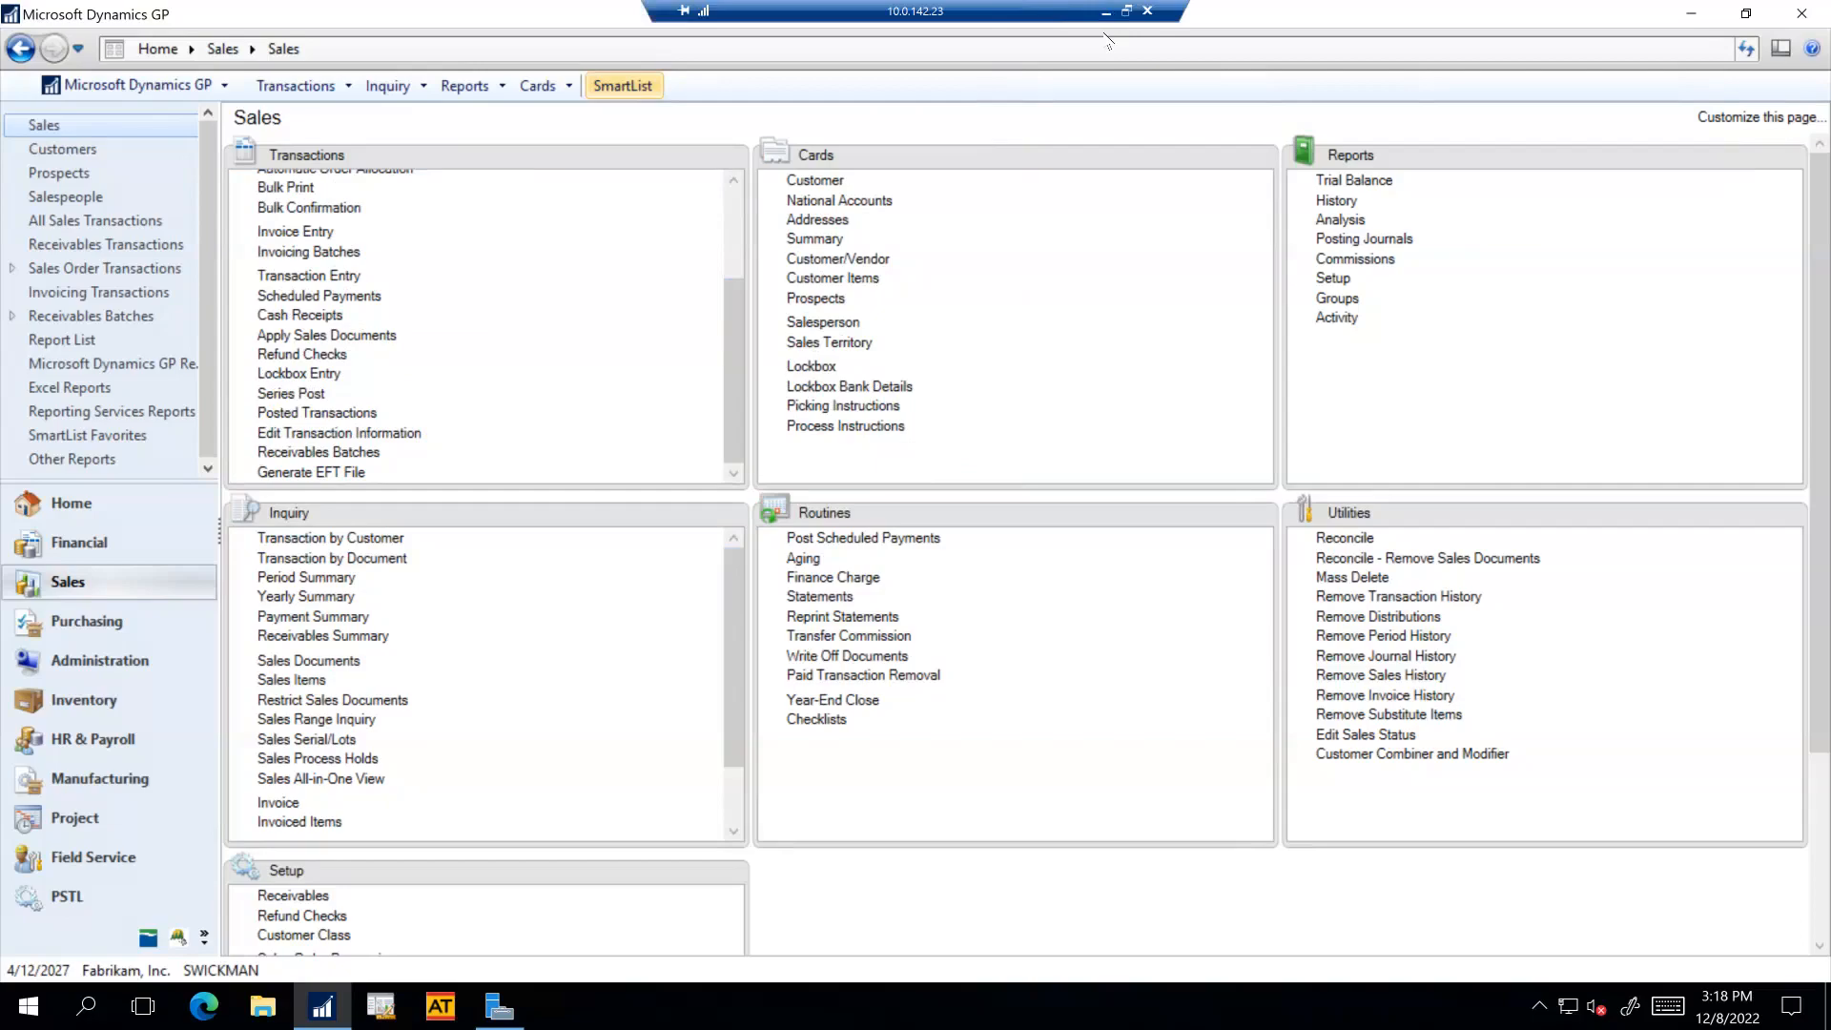
click(1105, 11)
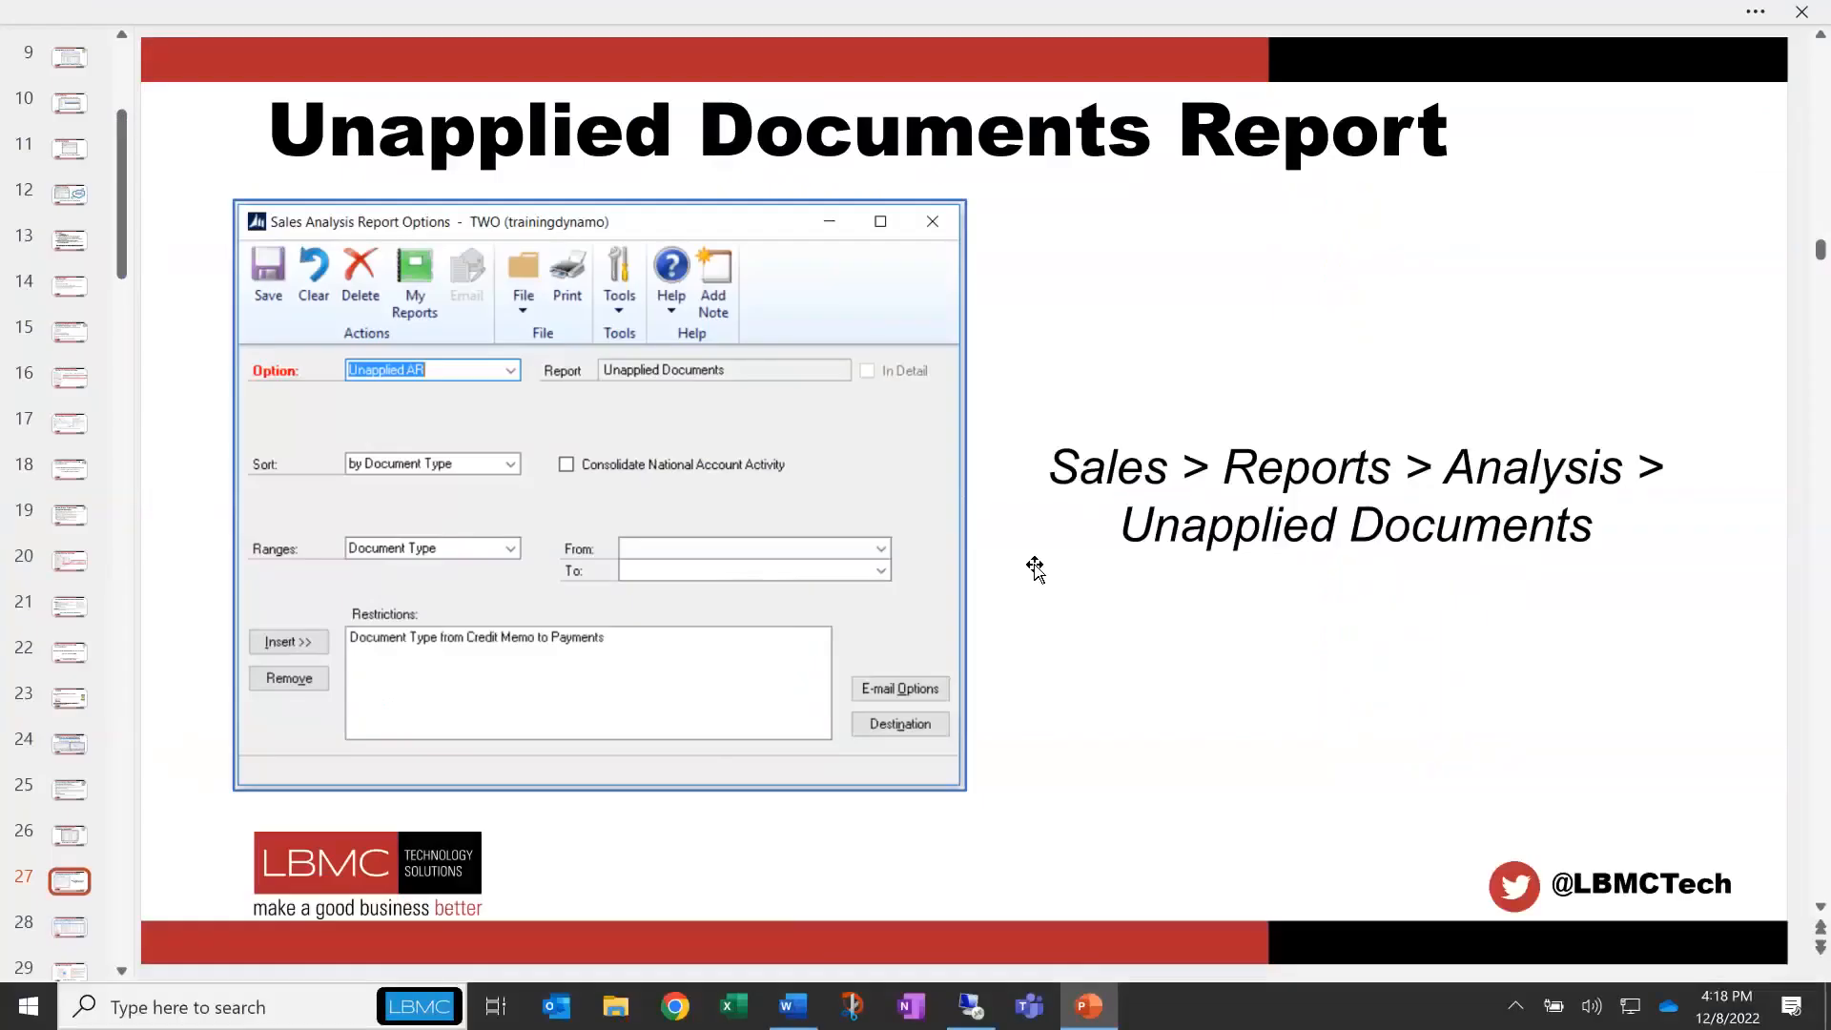
click(1035, 568)
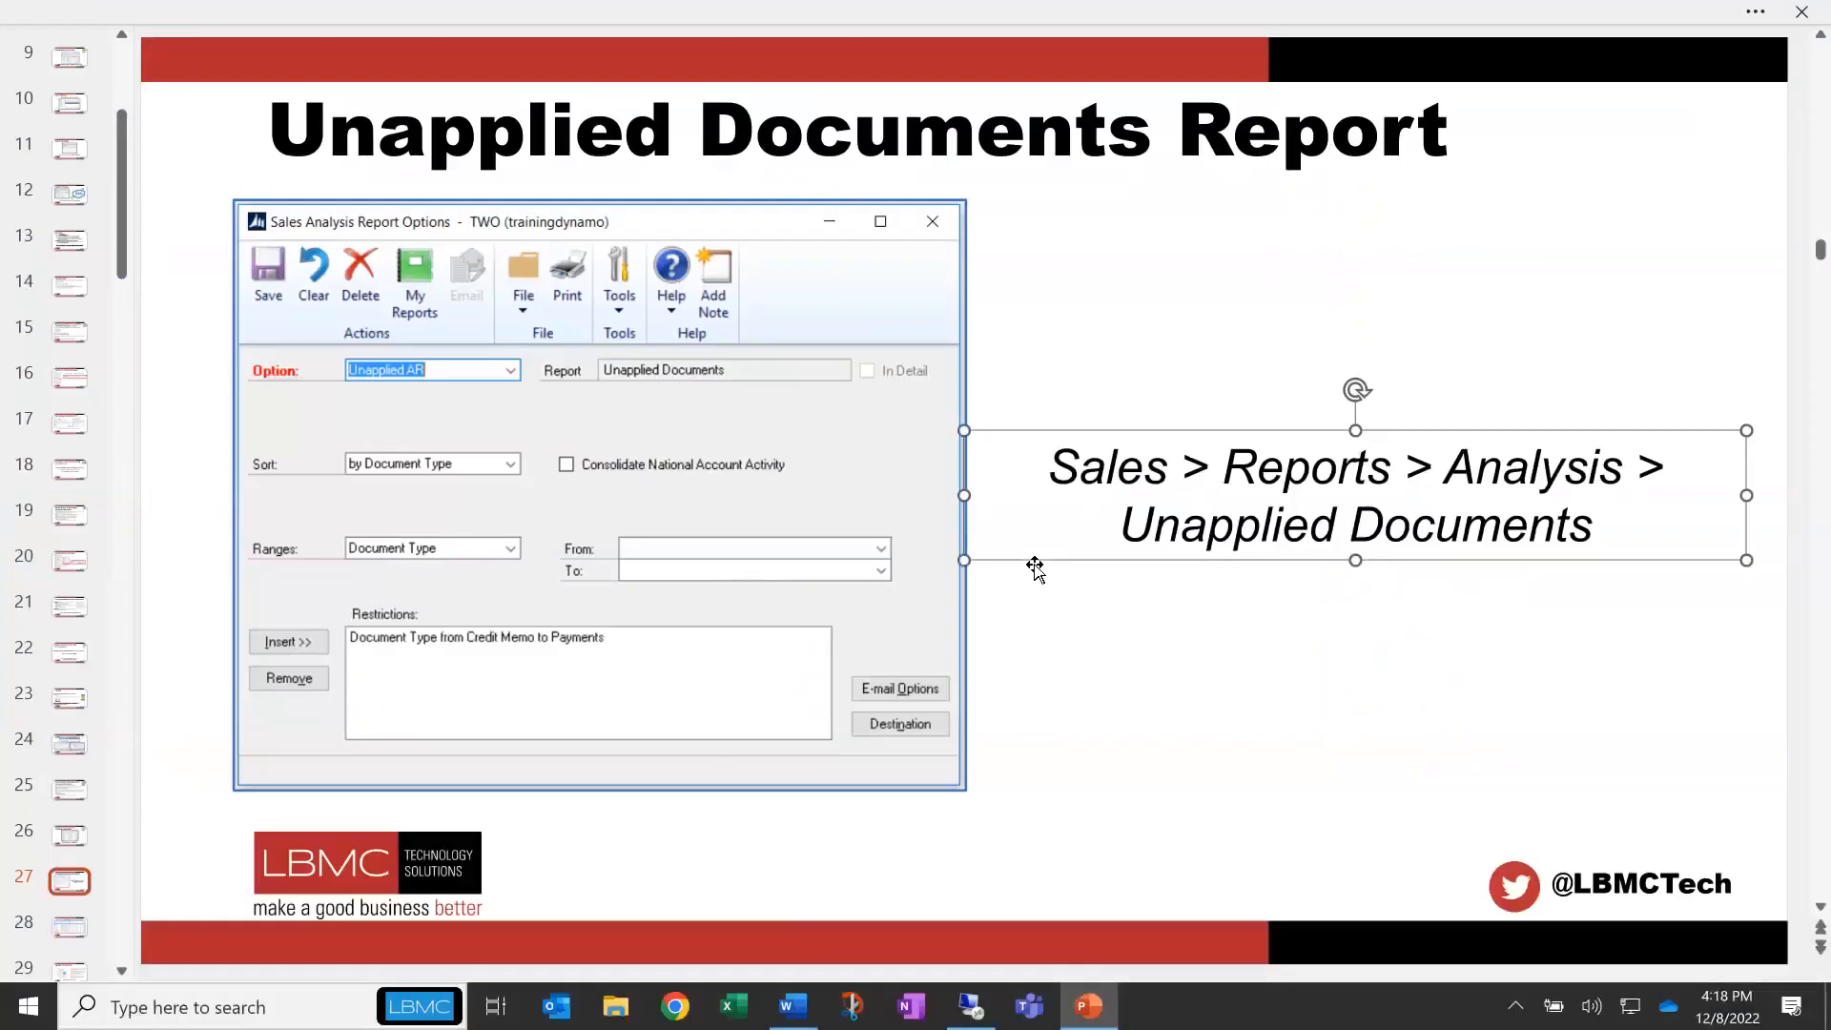
click(1051, 672)
scroll(1054, 677, down, 1)
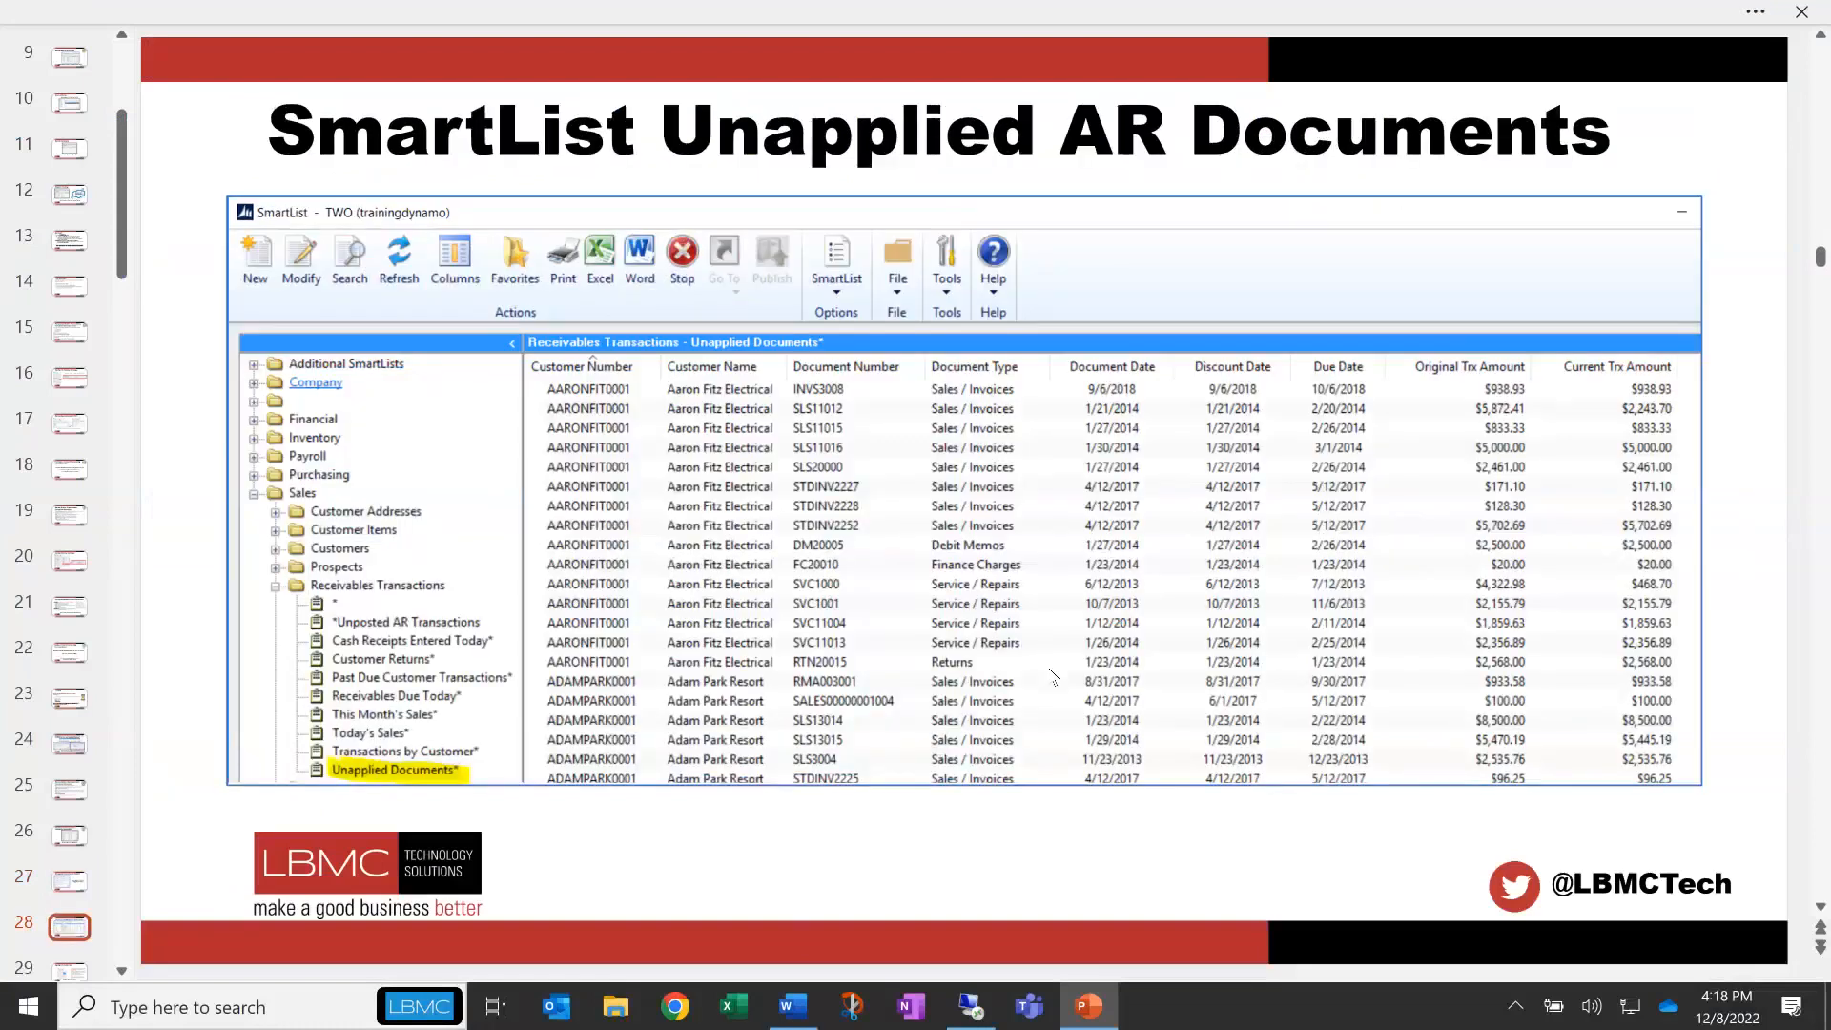
scroll(1052, 676, down, 1)
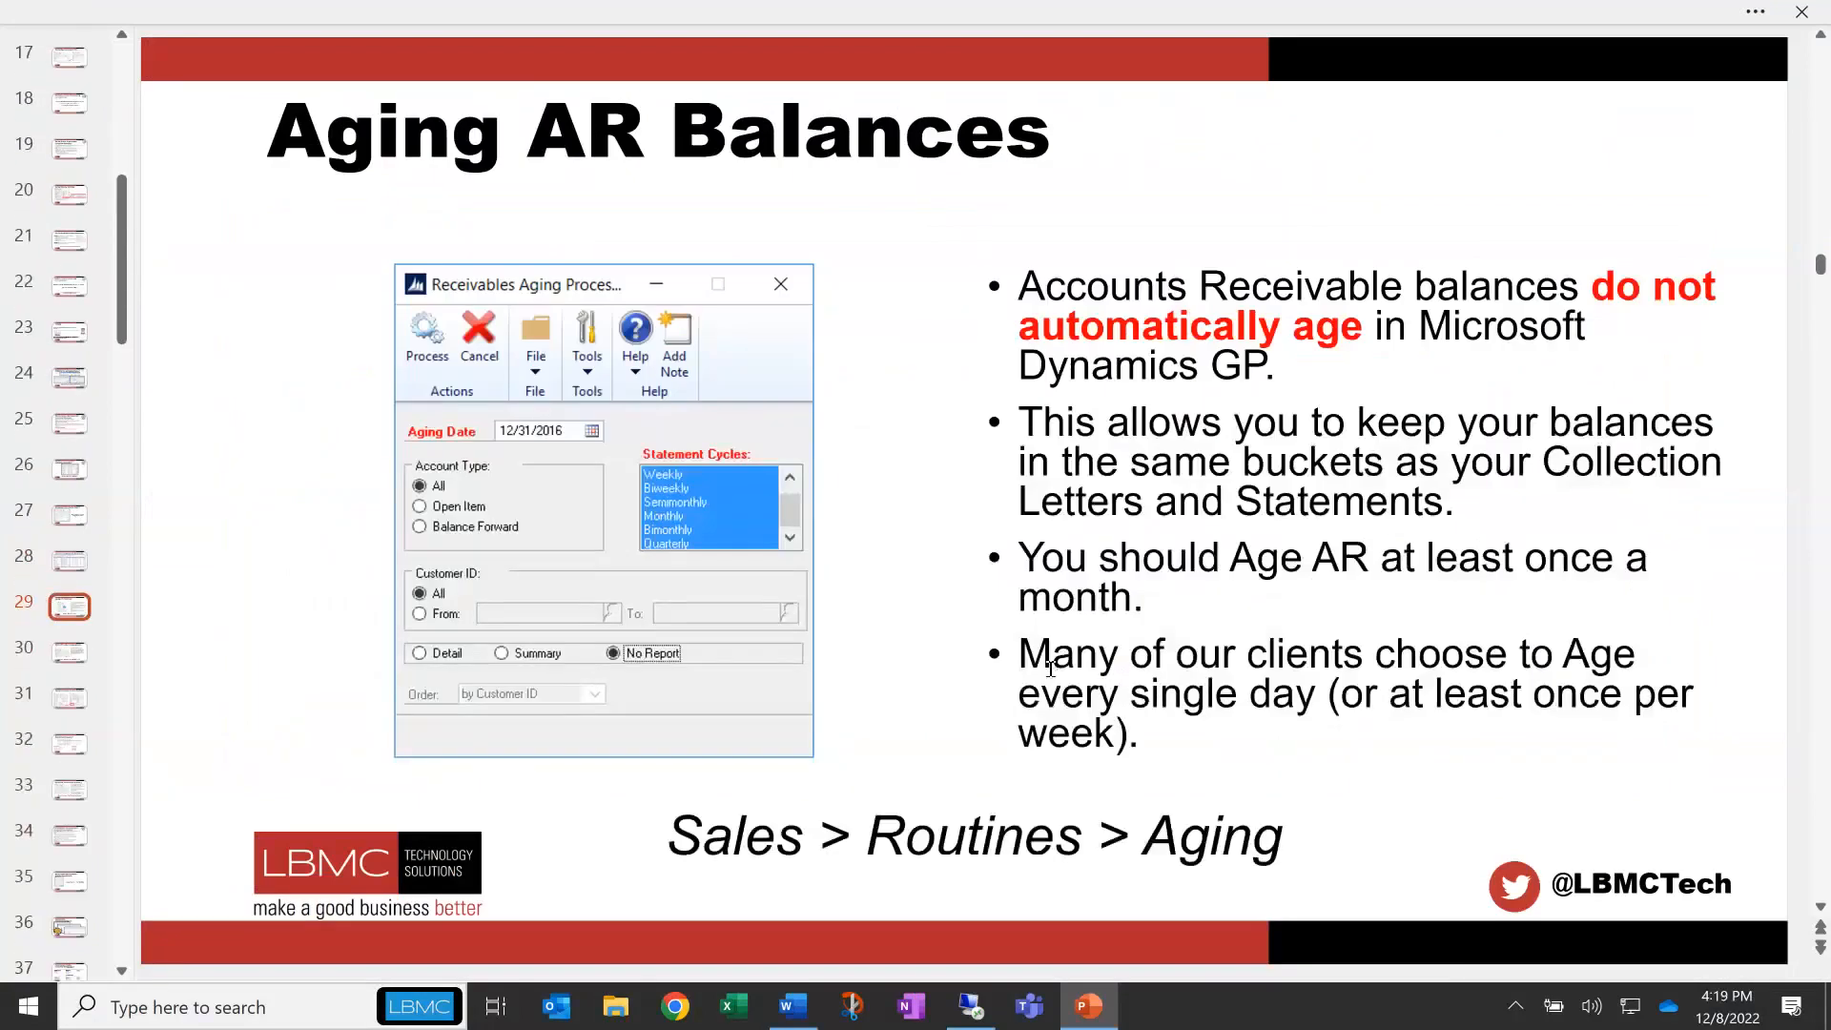
scroll(1050, 669, down, 1)
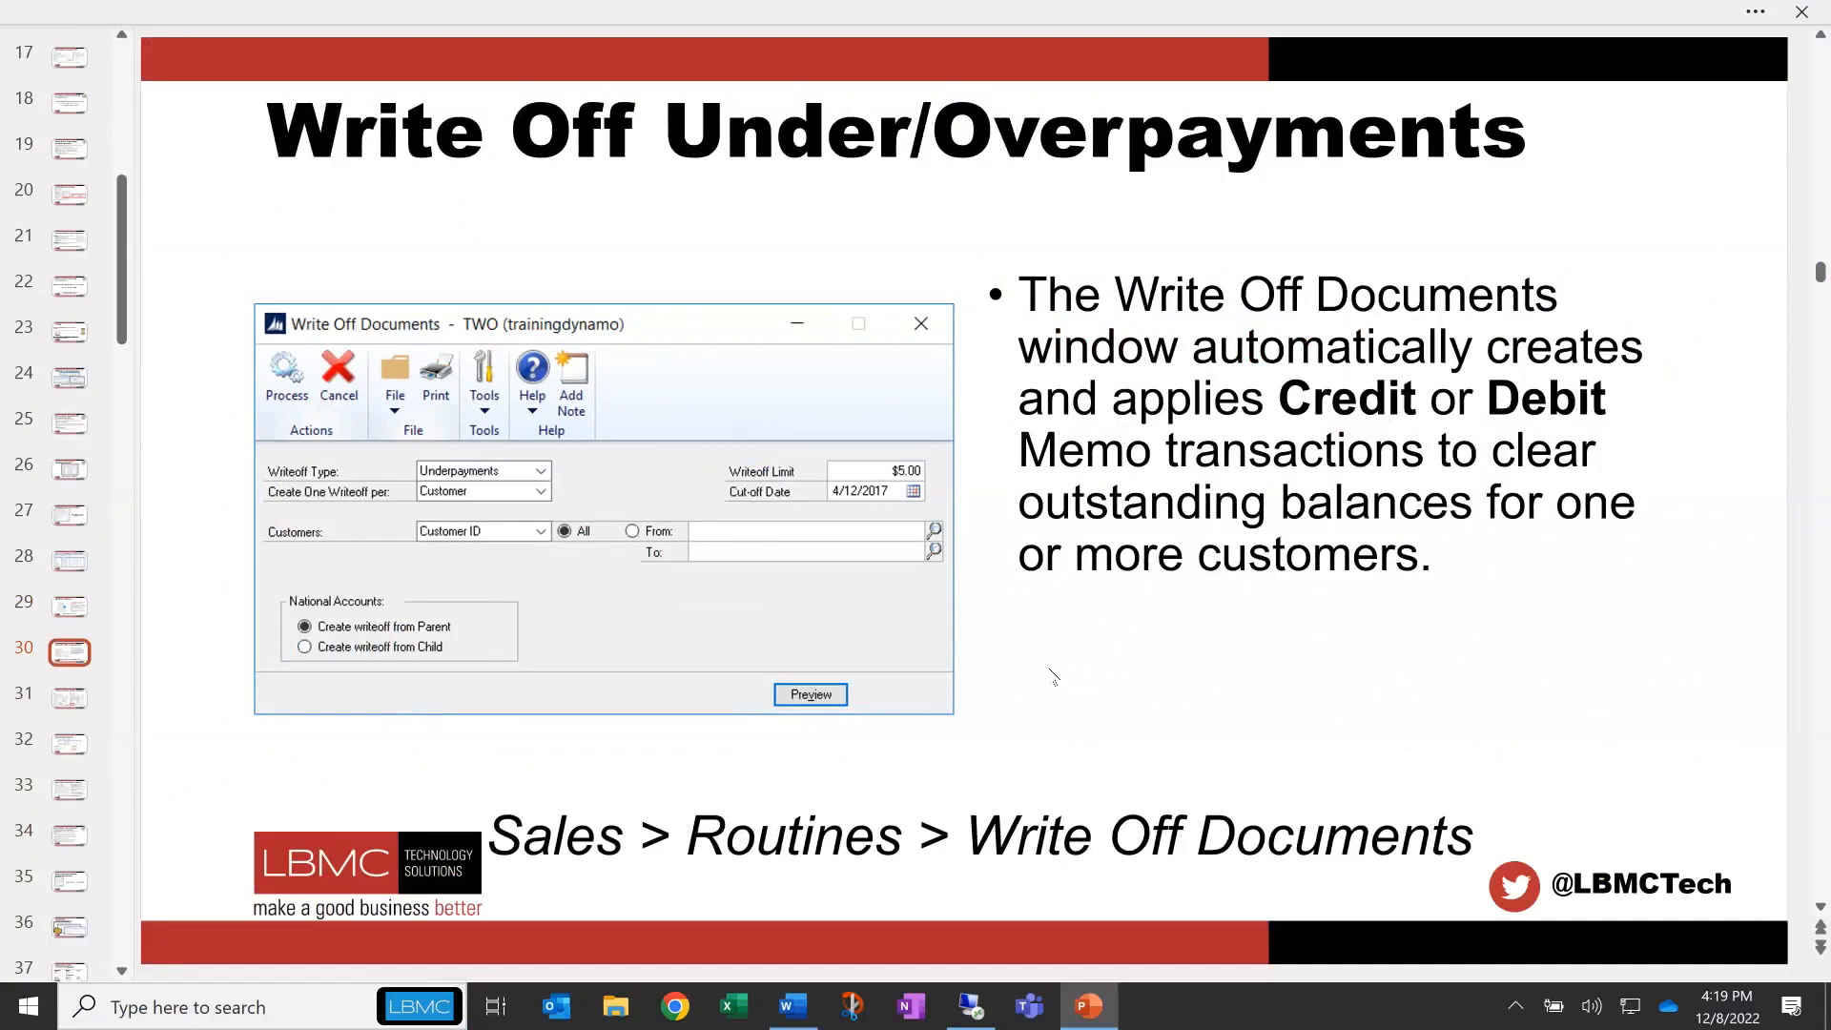
scroll(1053, 676, down, 1)
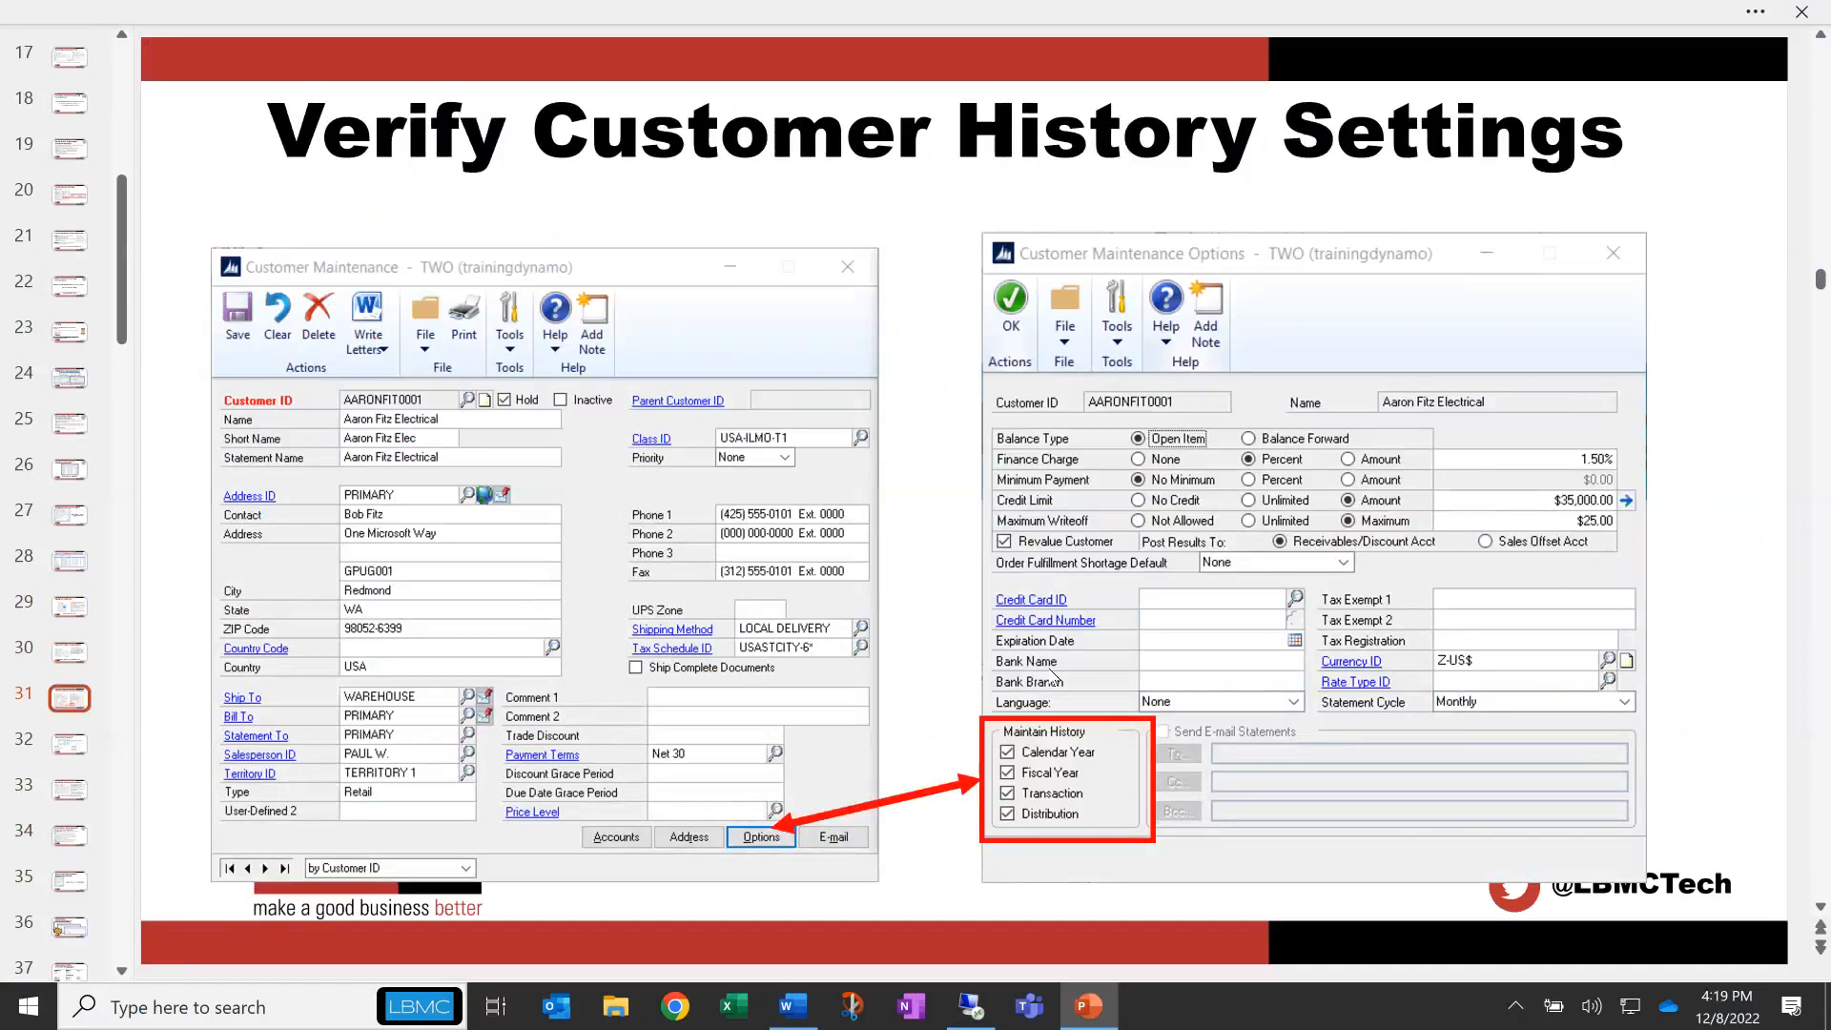
Return to Dynamics GP, load Aaron Fitz Electrical in Customer Maintenance, and review its Maintain History options.
click(973, 1007)
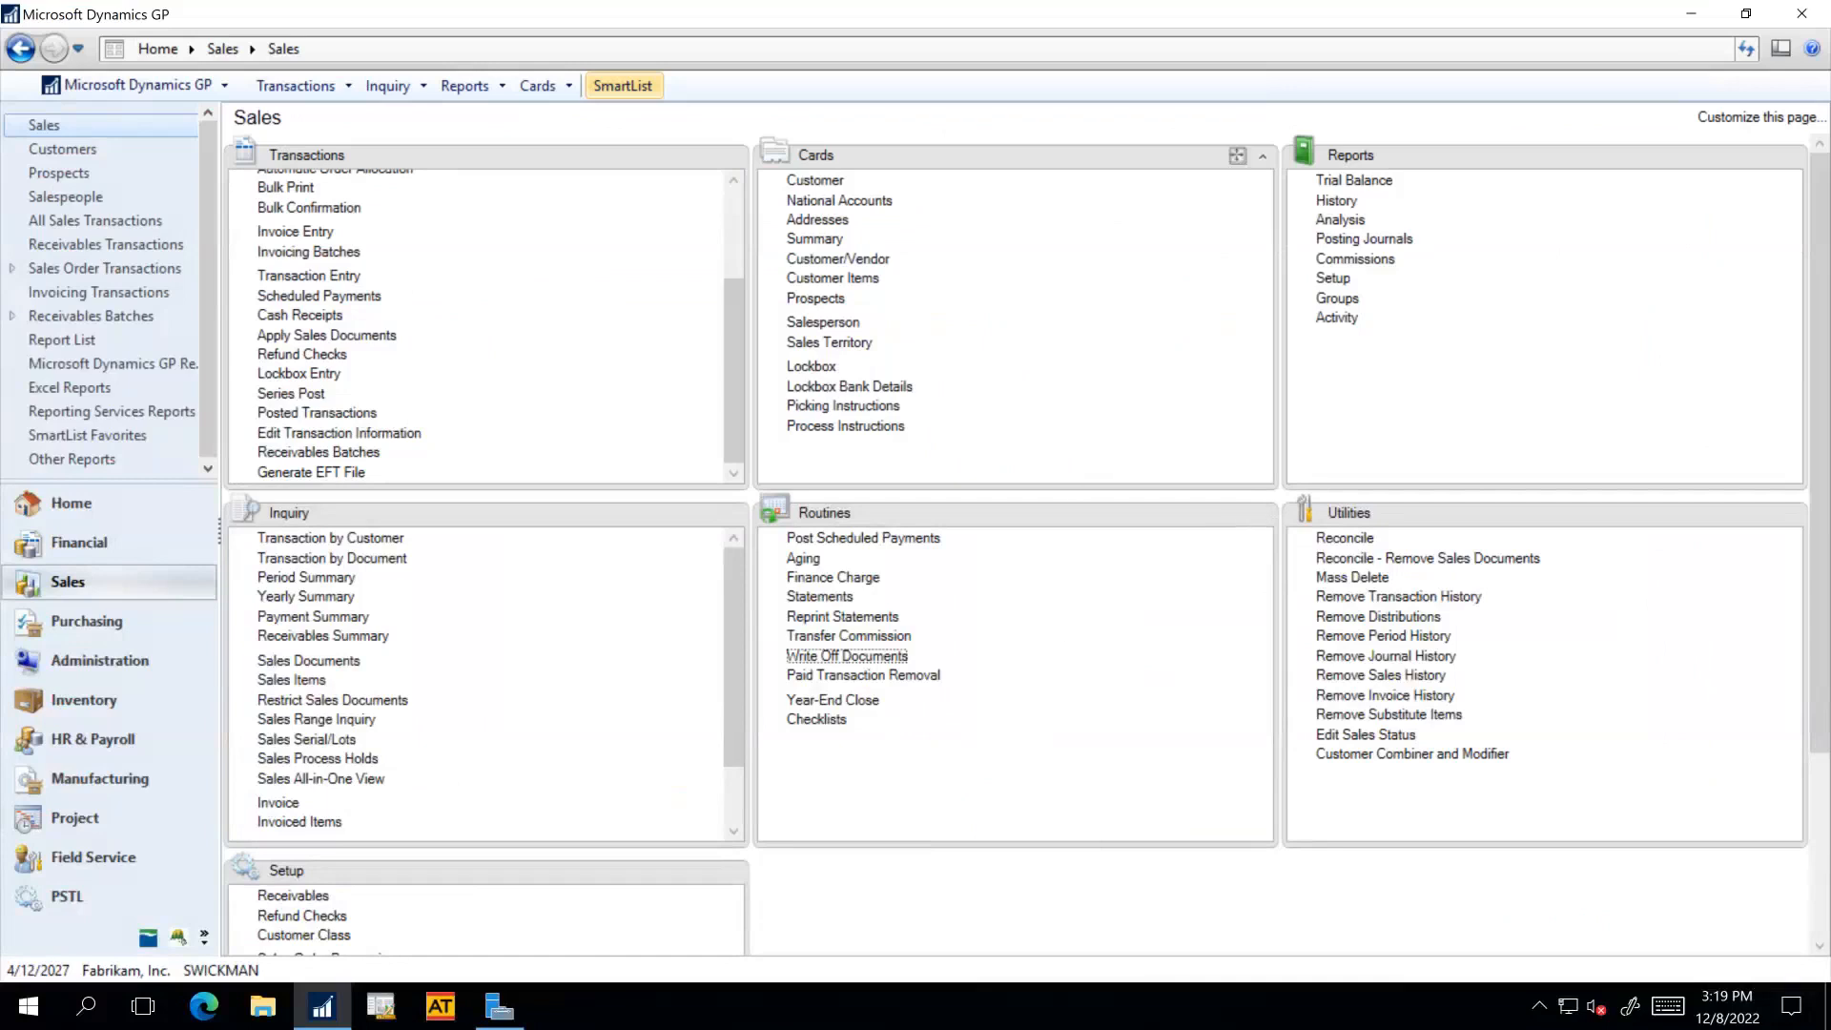
click(826, 185)
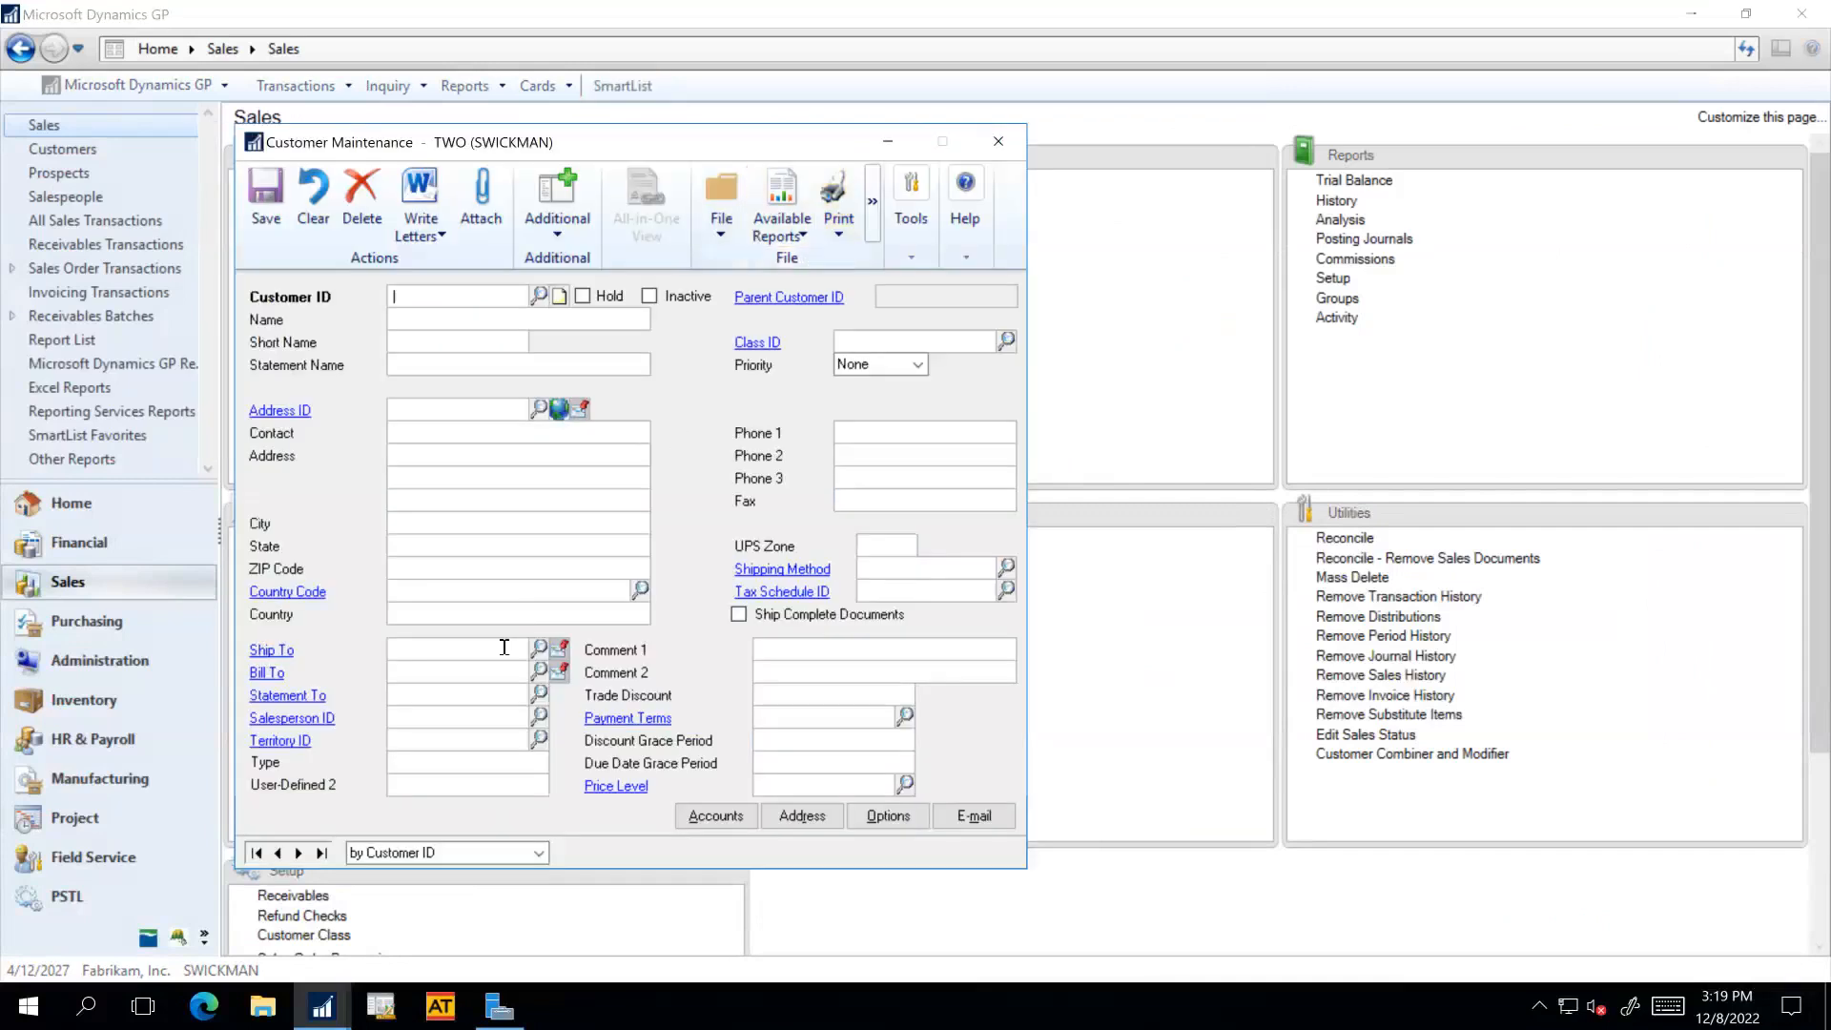
click(539, 296)
double_click(574, 469)
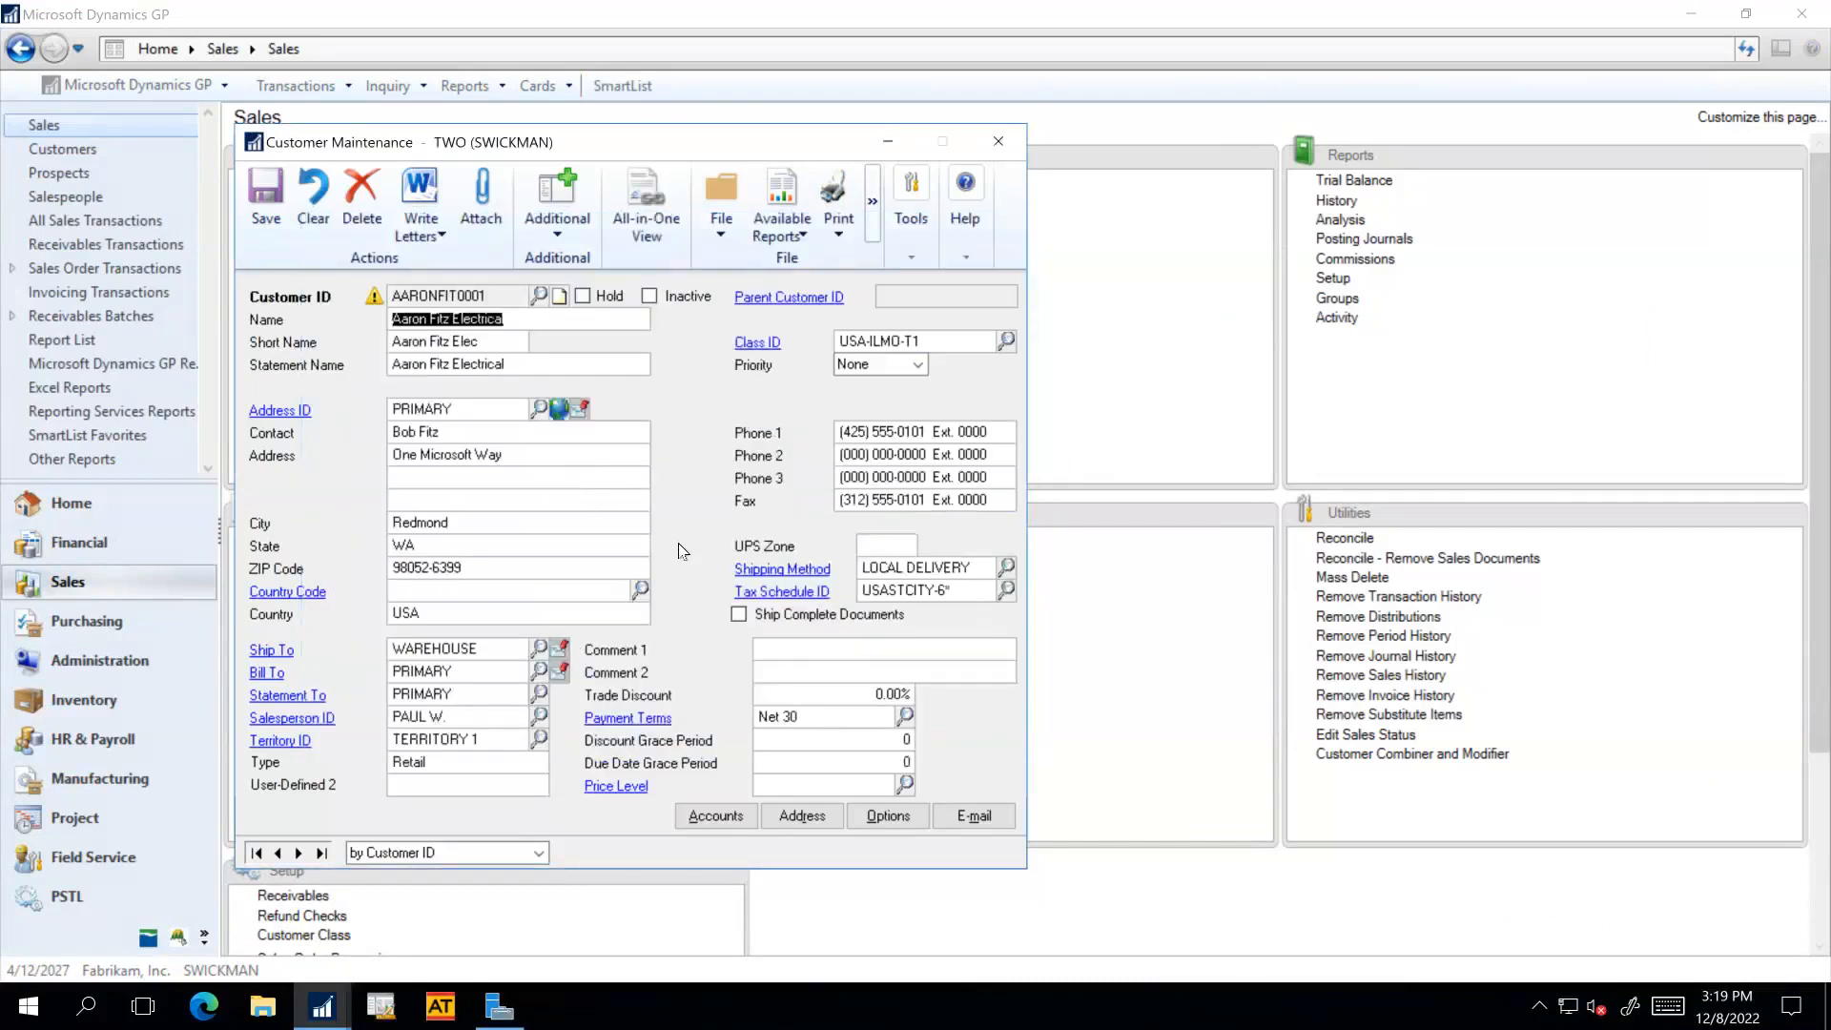
click(888, 816)
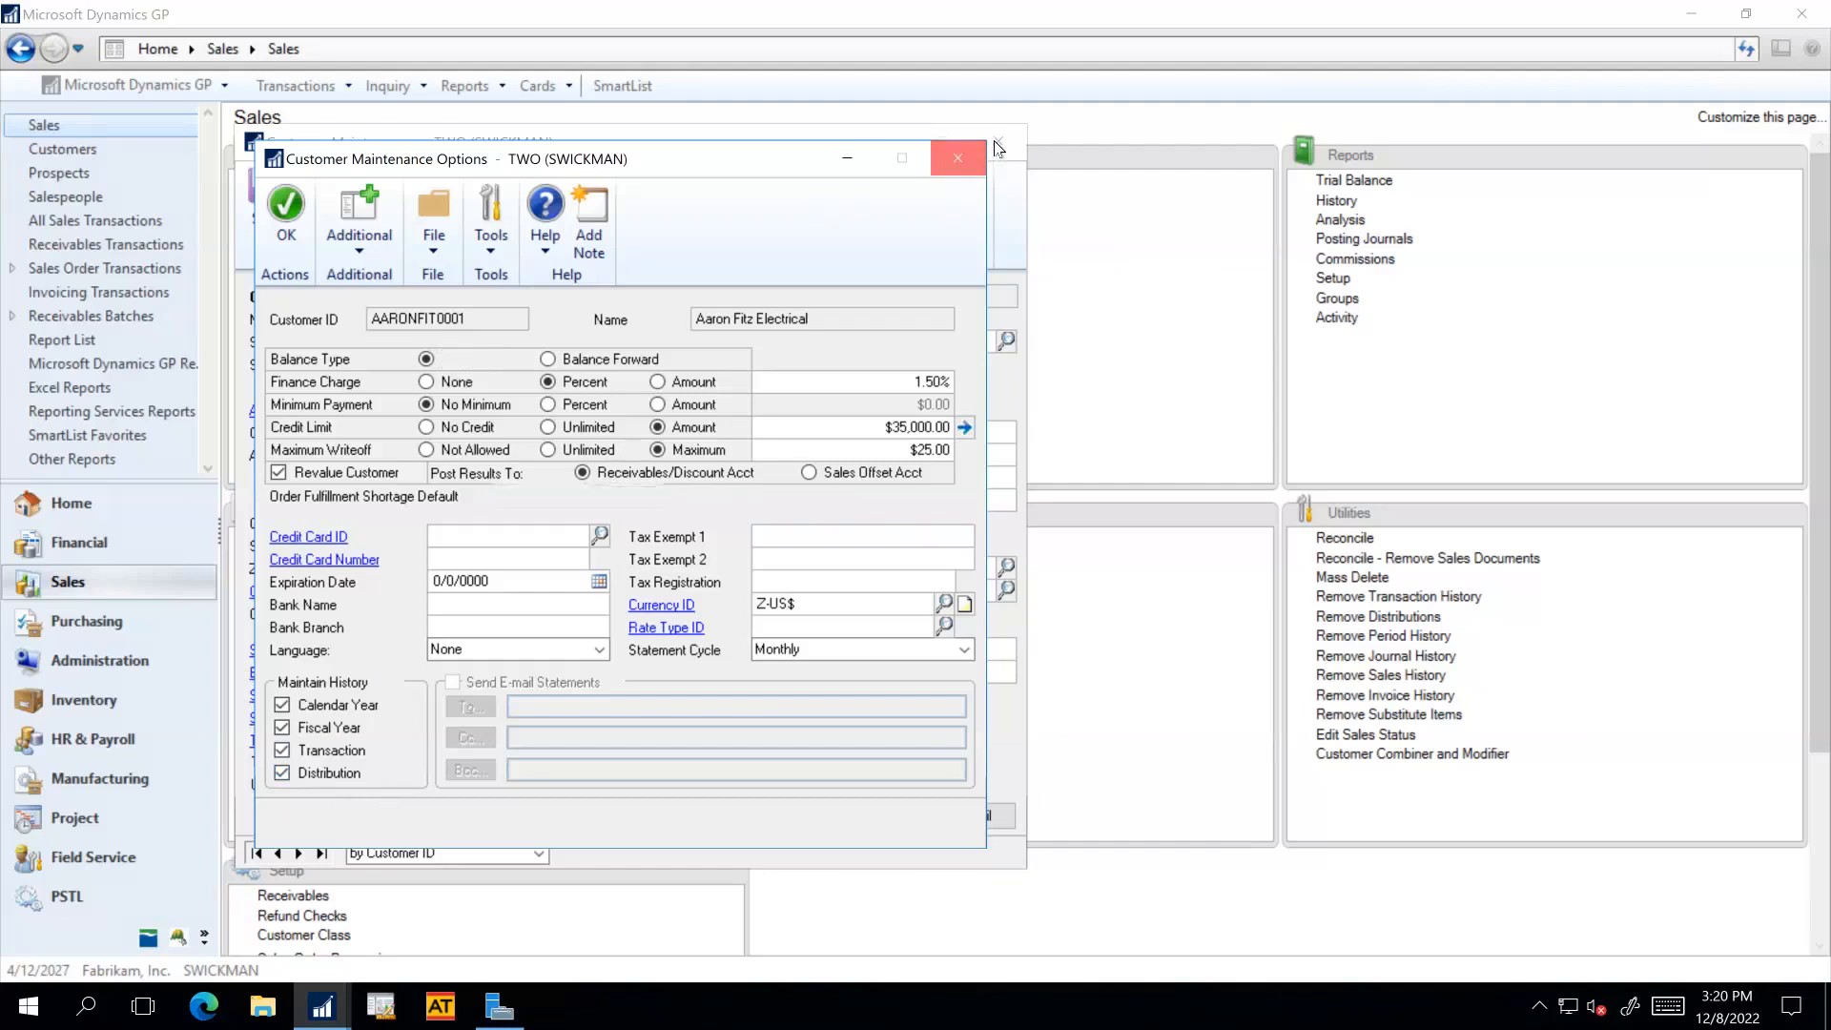
click(958, 162)
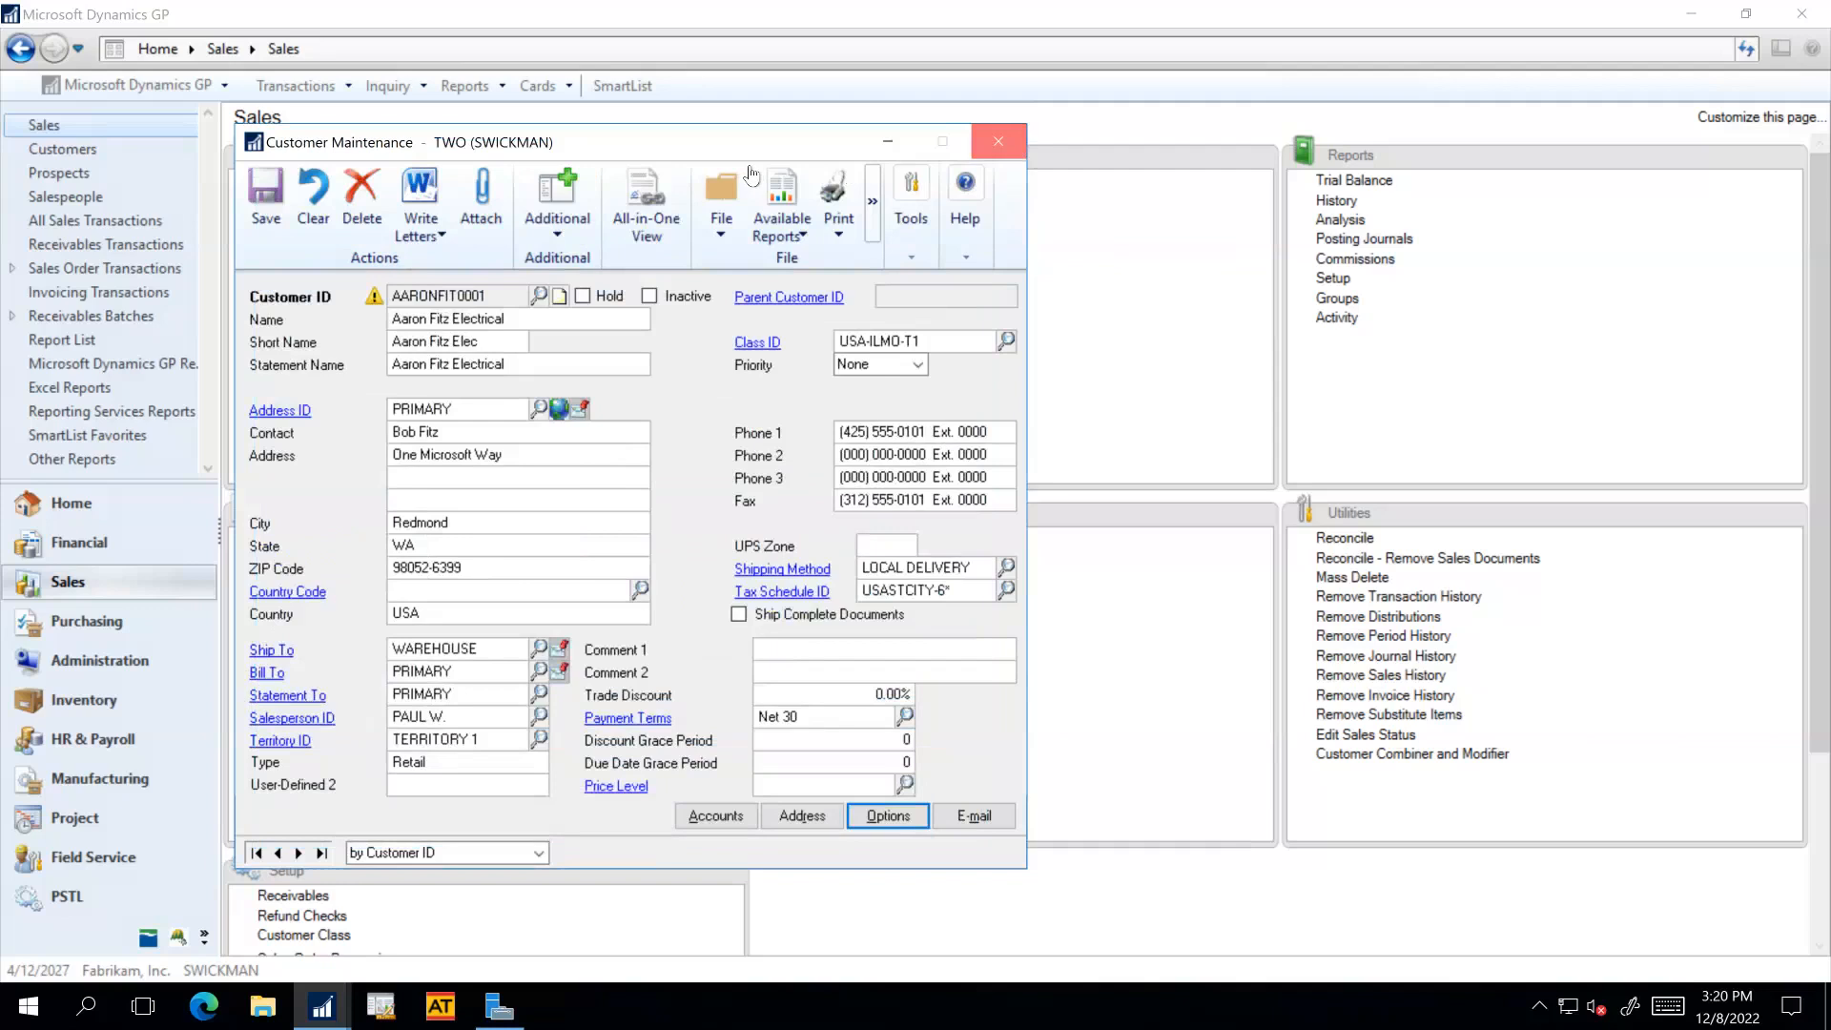
Open SmartList and load the default Customers list from the Sales category.
click(631, 88)
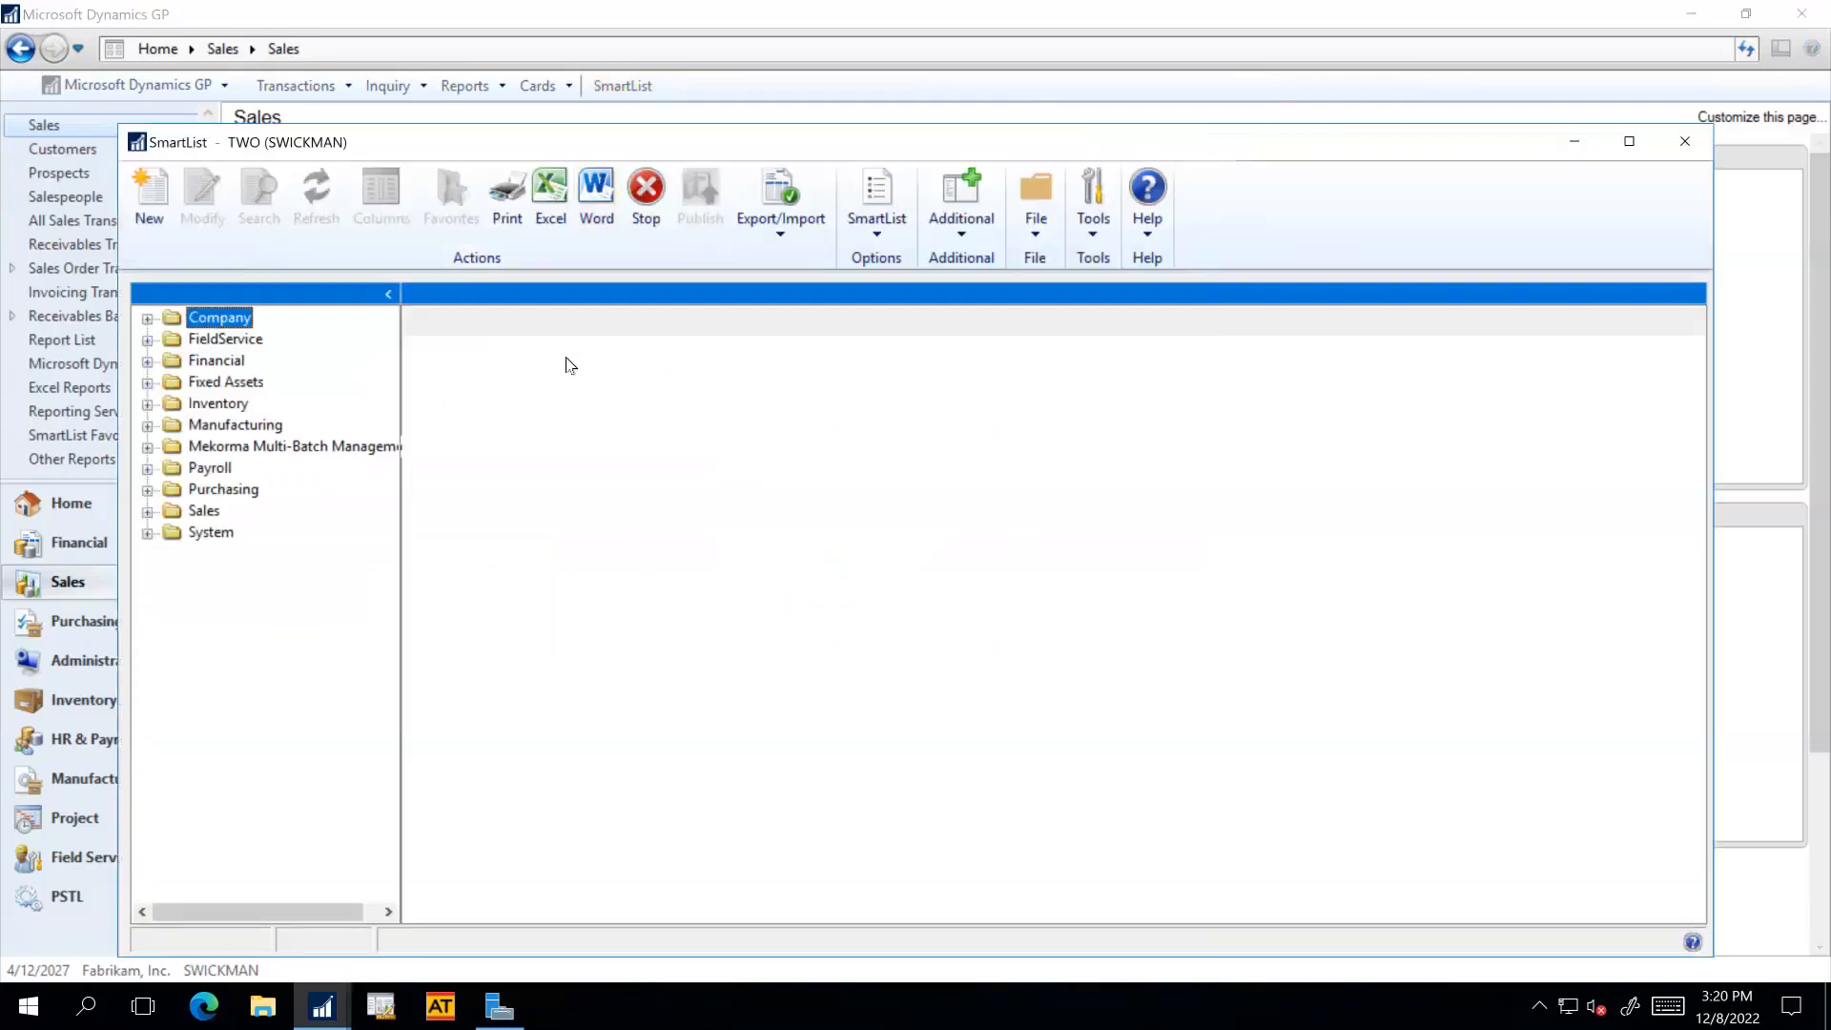
click(147, 513)
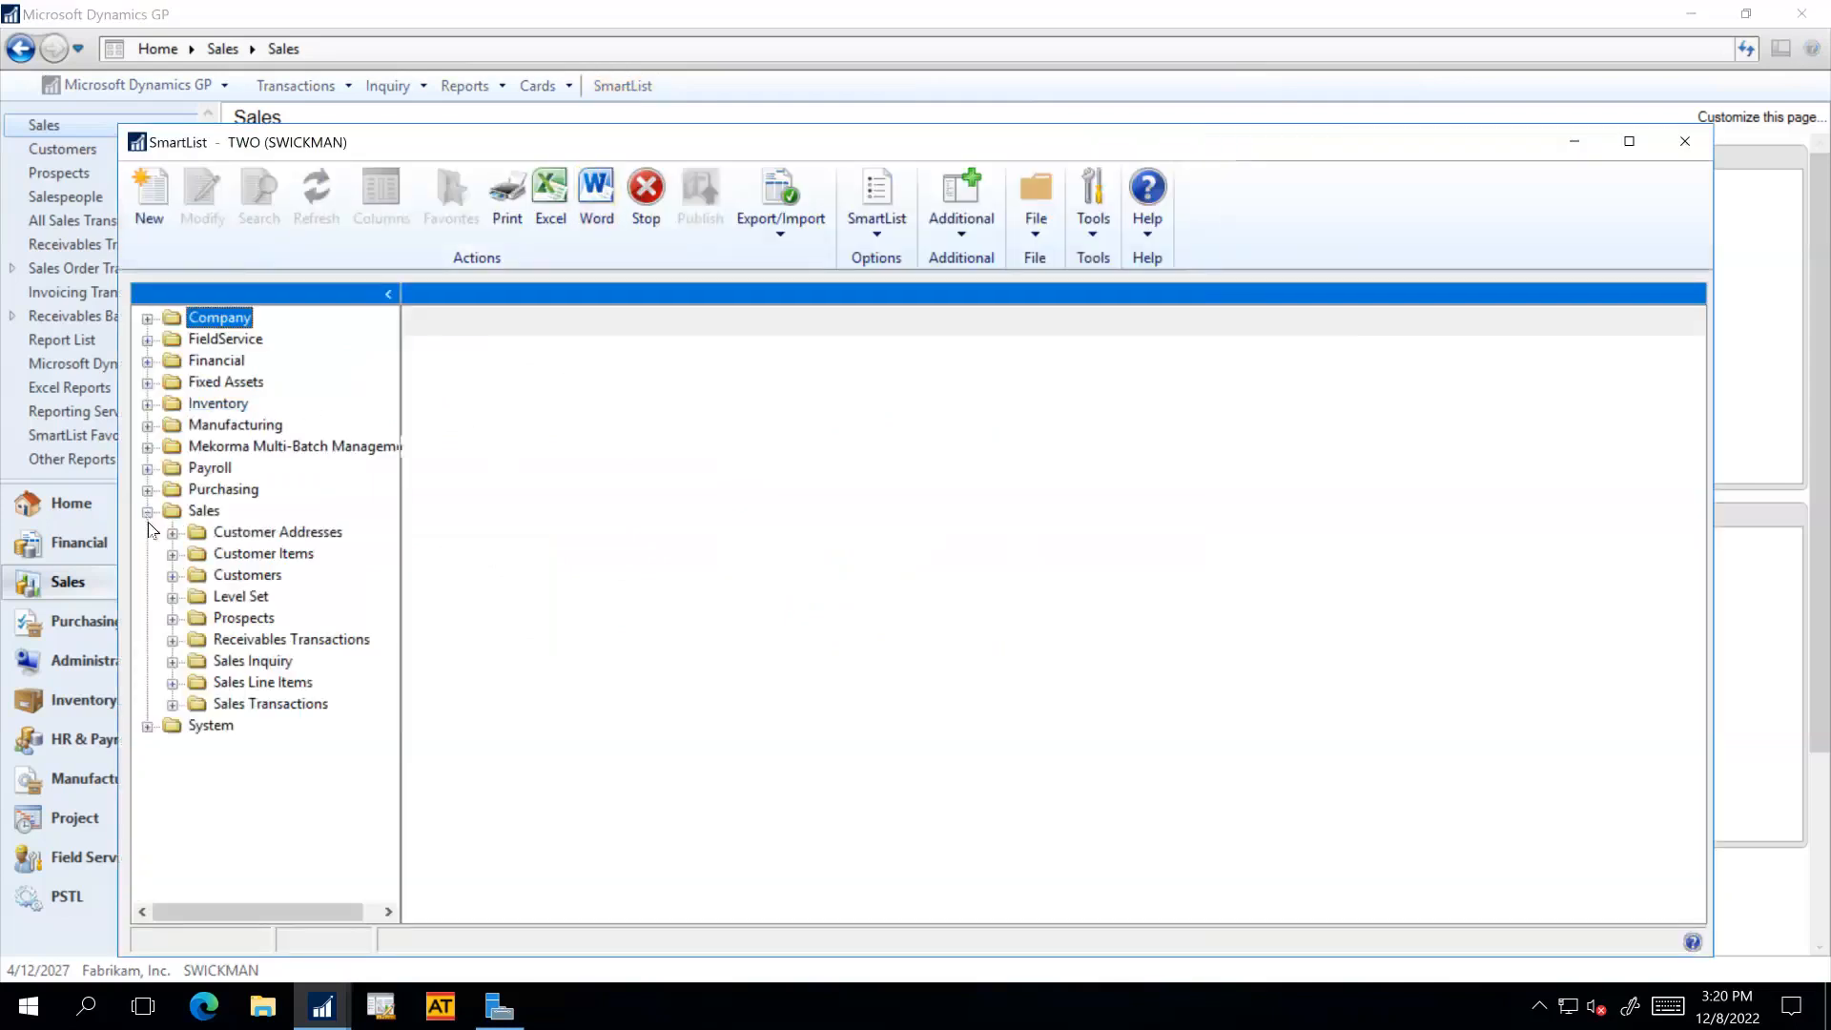
click(172, 576)
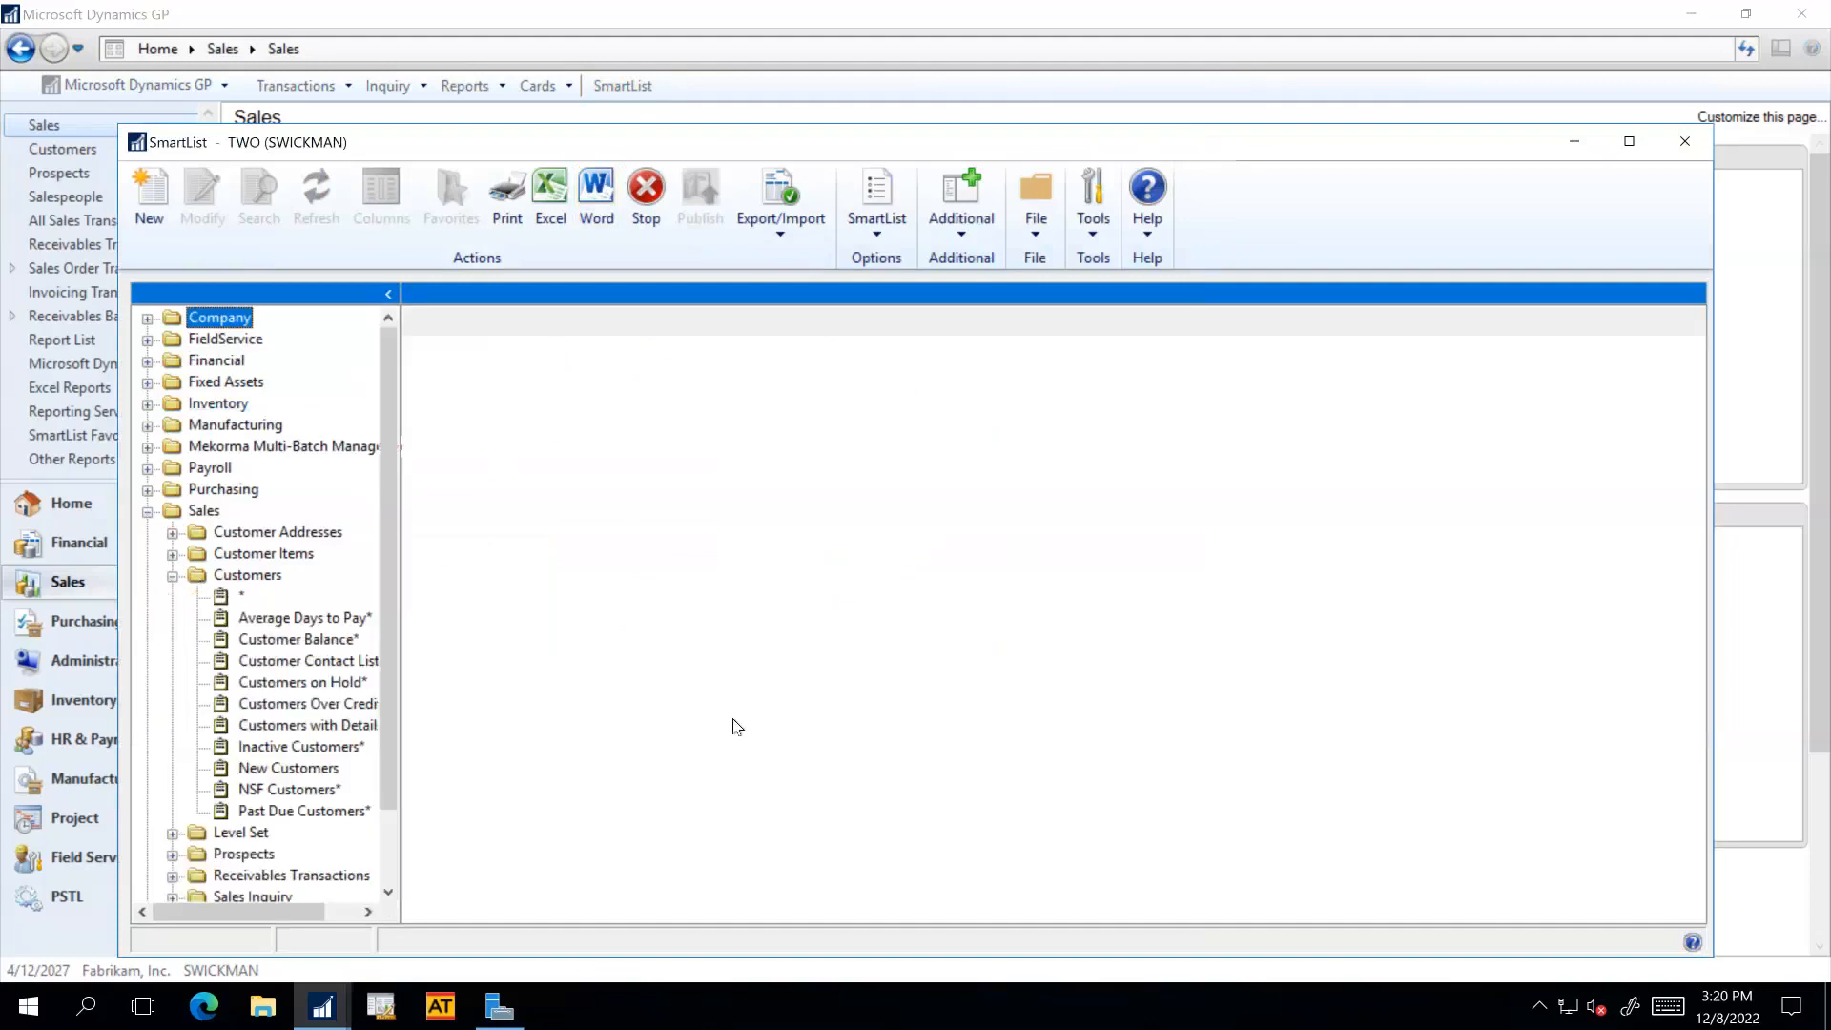
click(242, 602)
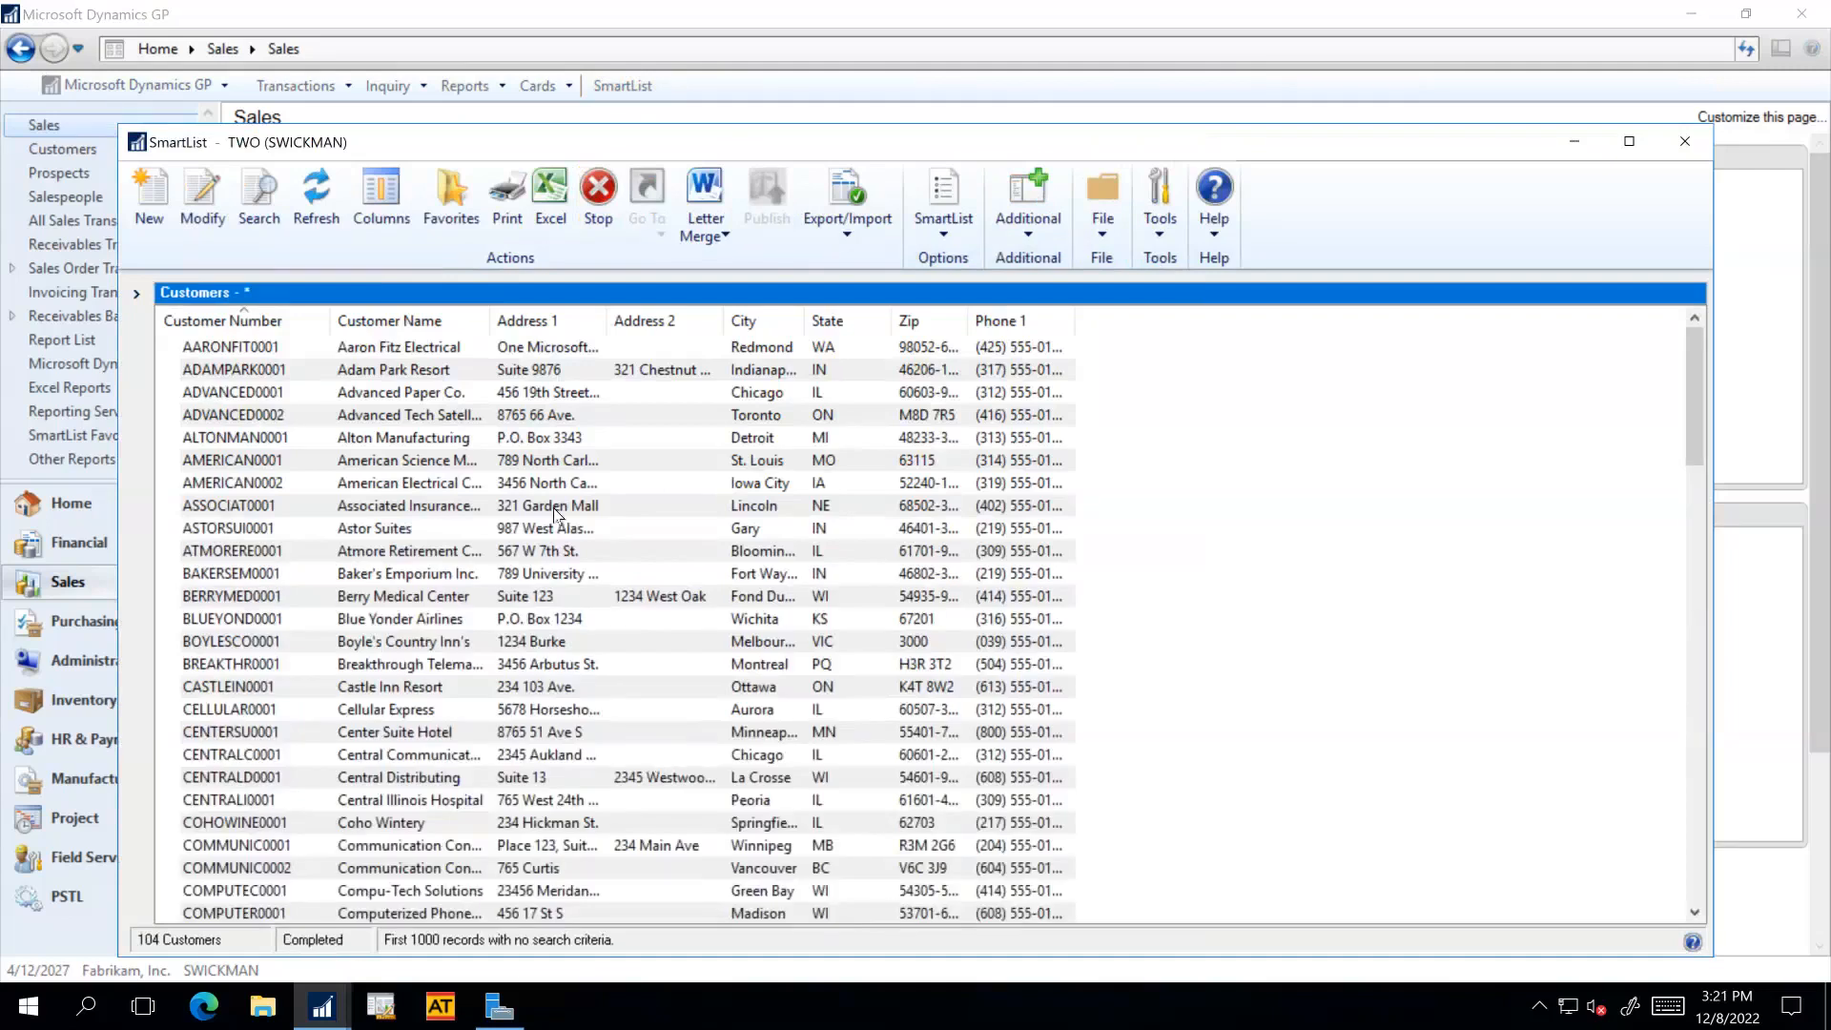
Add the Keep Calendar History, Keep Distribution History, Keep Period History and Keep Trx History columns to the Customers list.
click(385, 208)
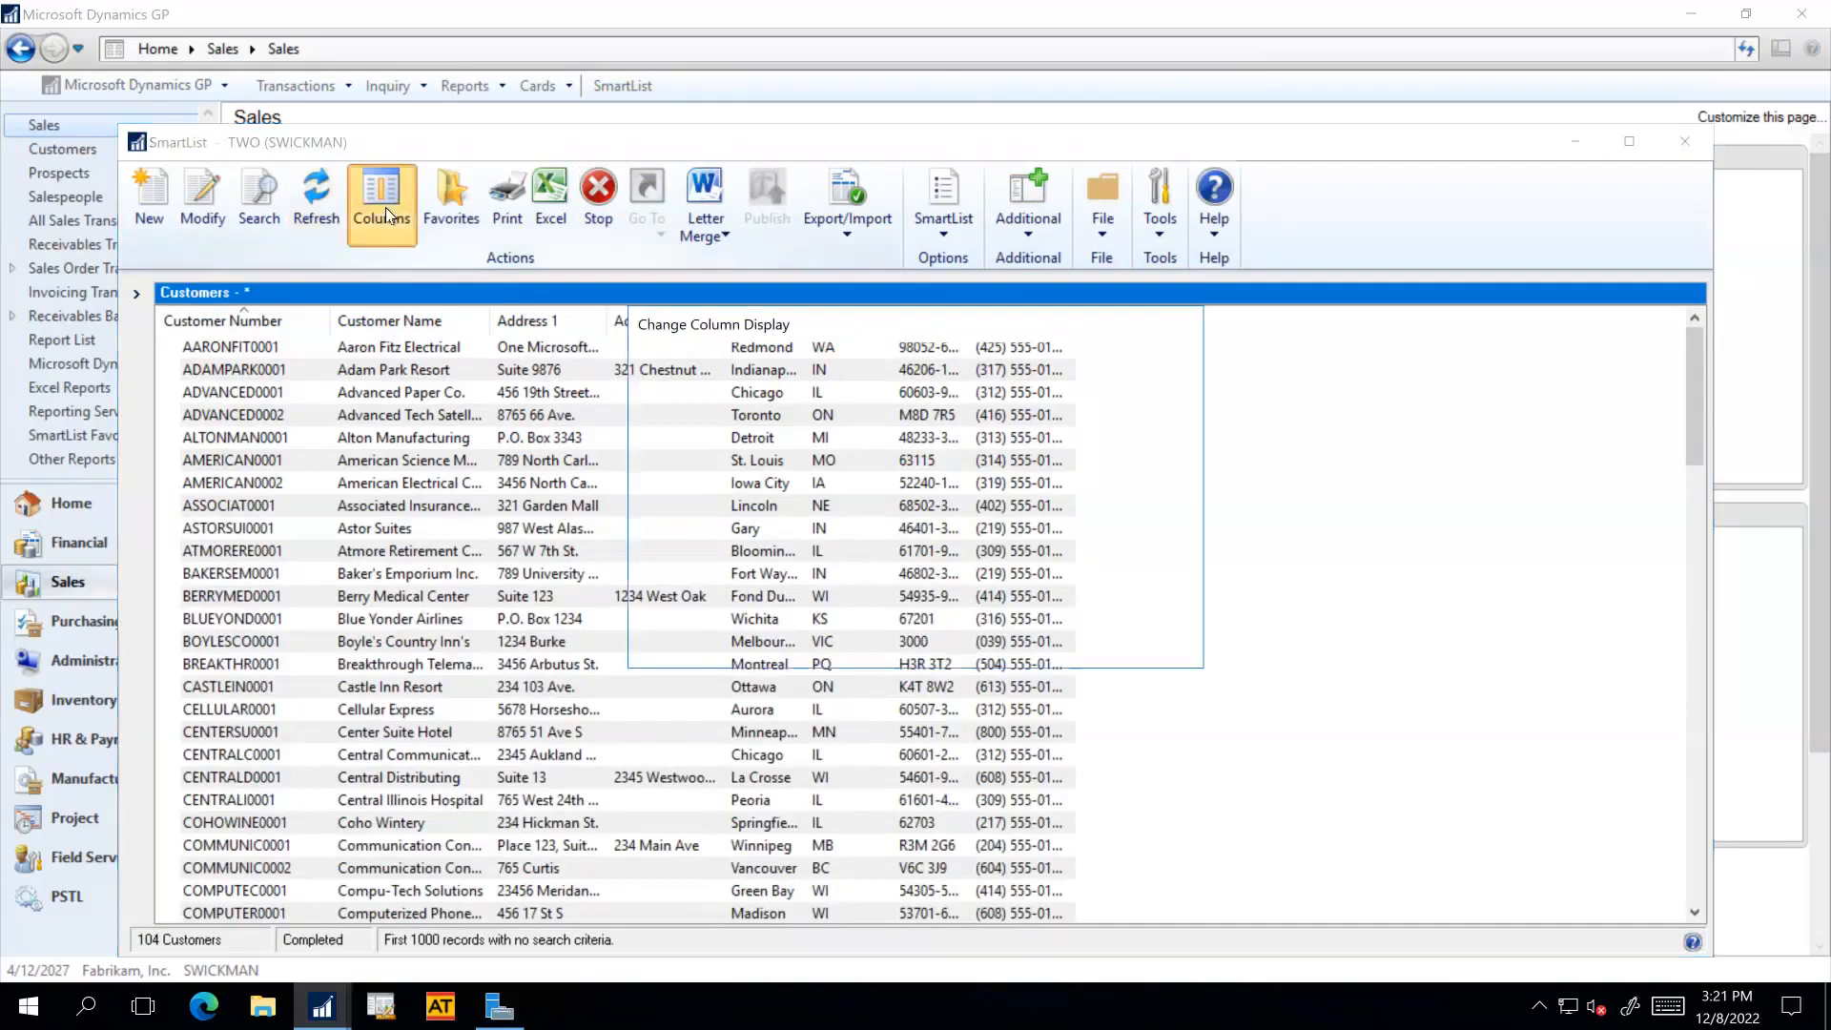
click(693, 627)
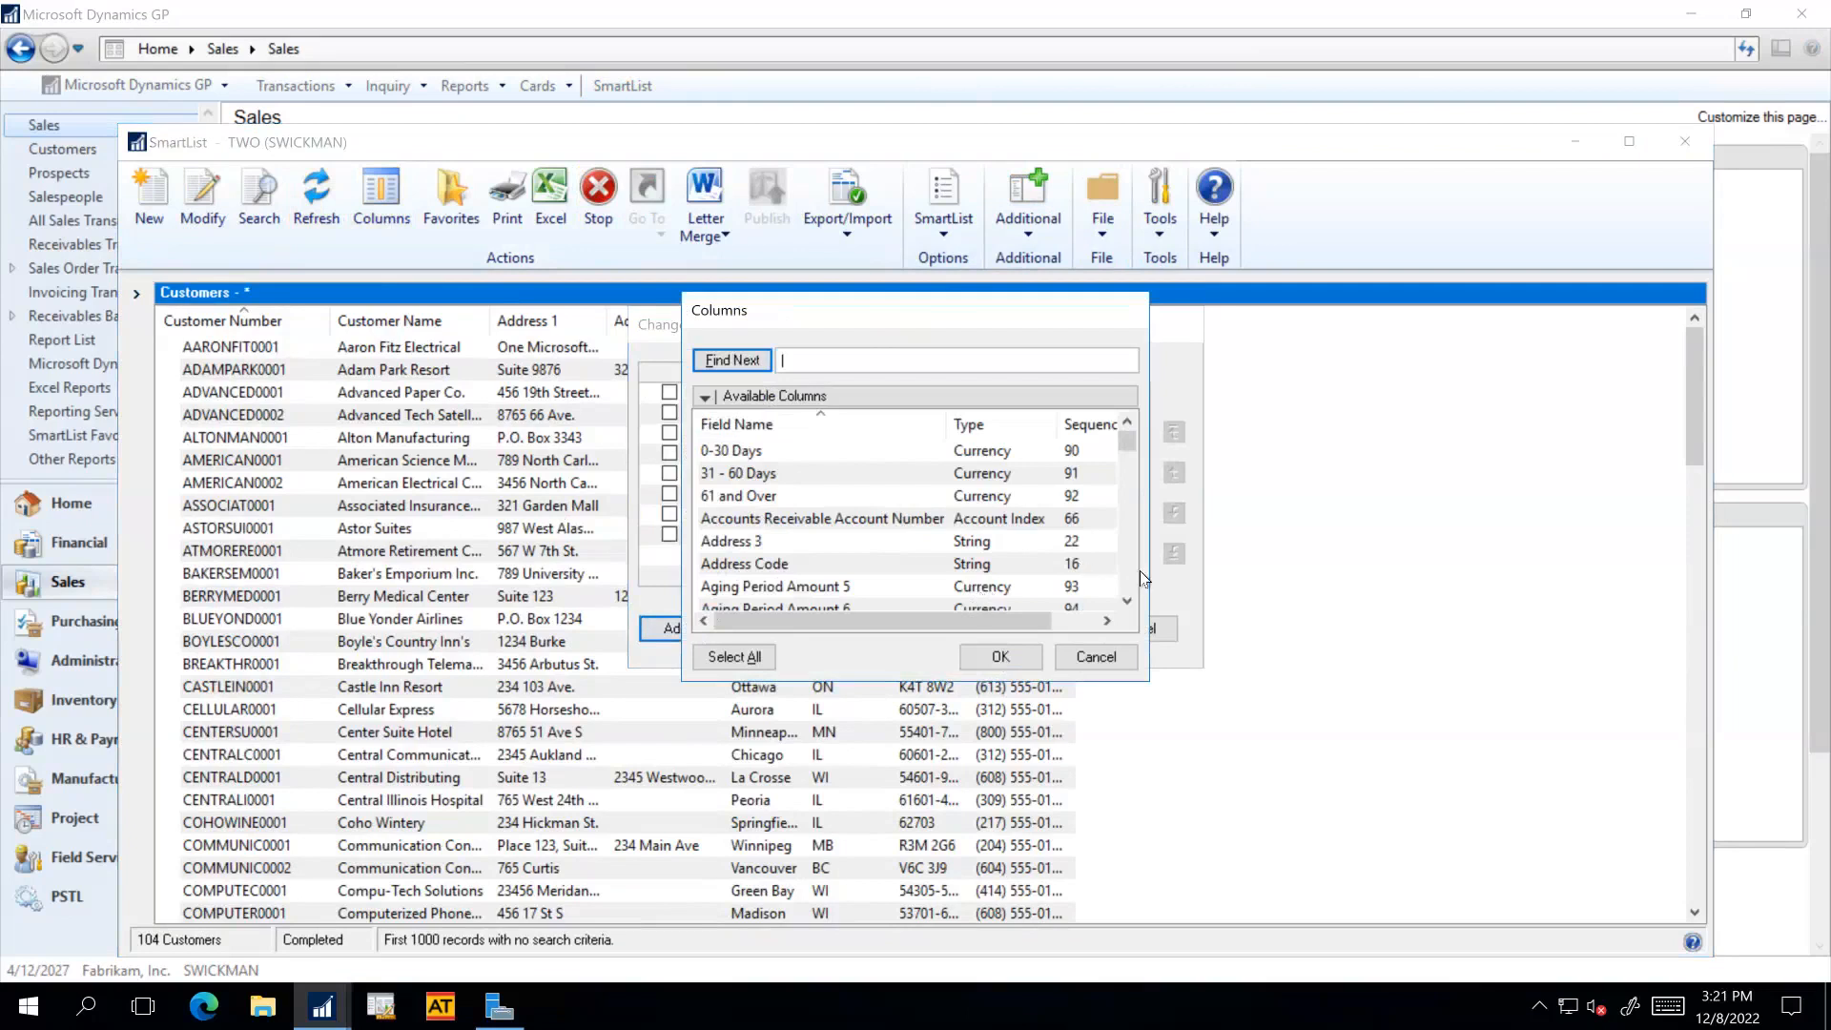
scroll(1132, 574, down, 10)
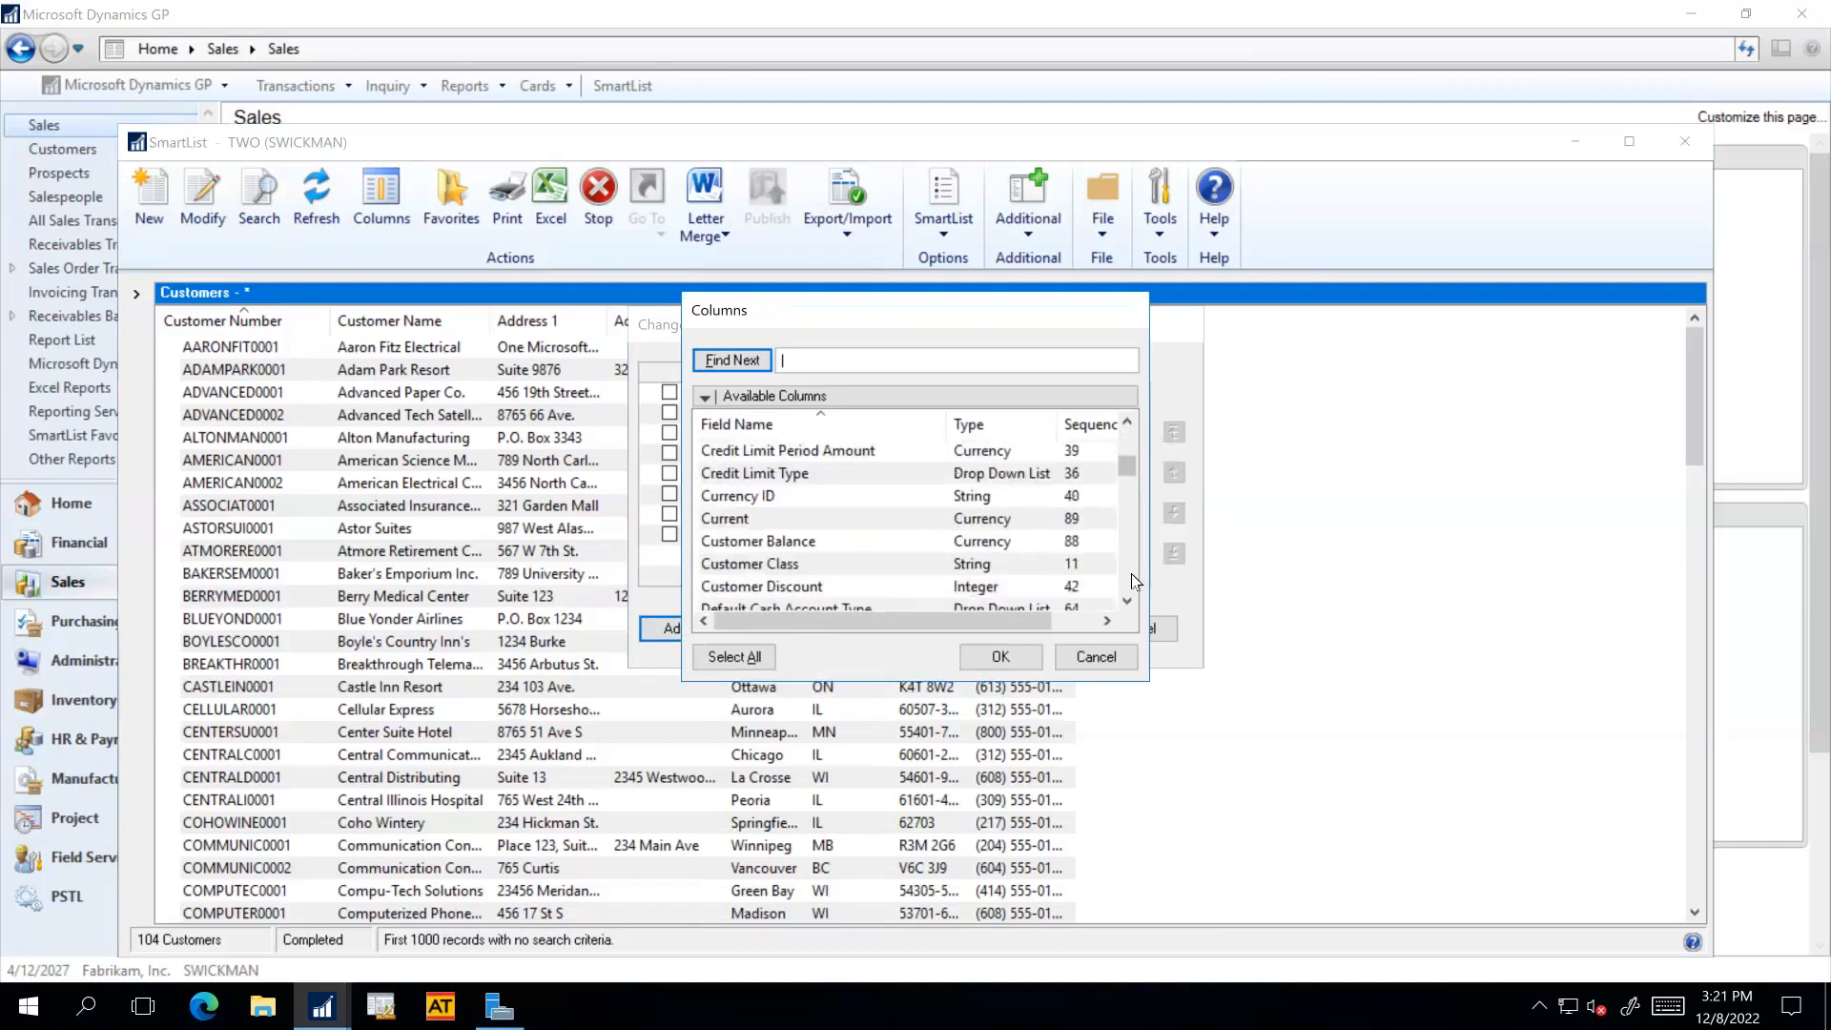
scroll(1131, 574, down, 10)
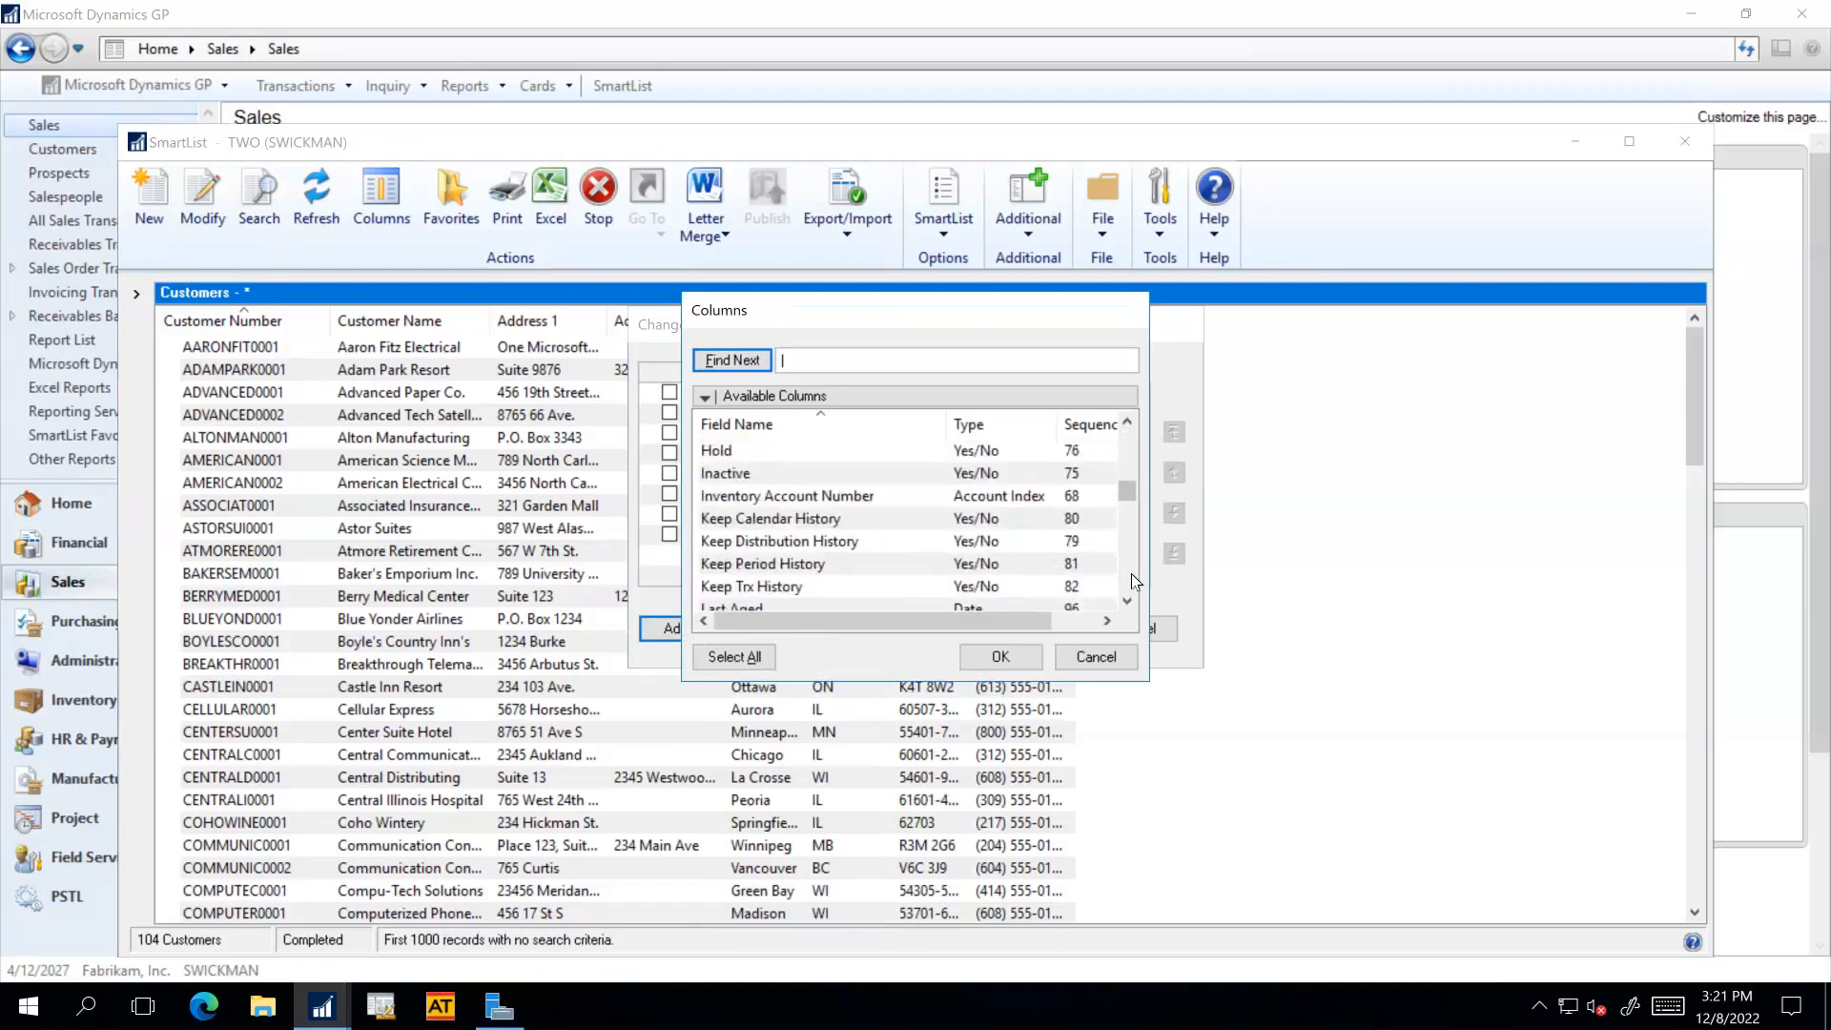
click(833, 525)
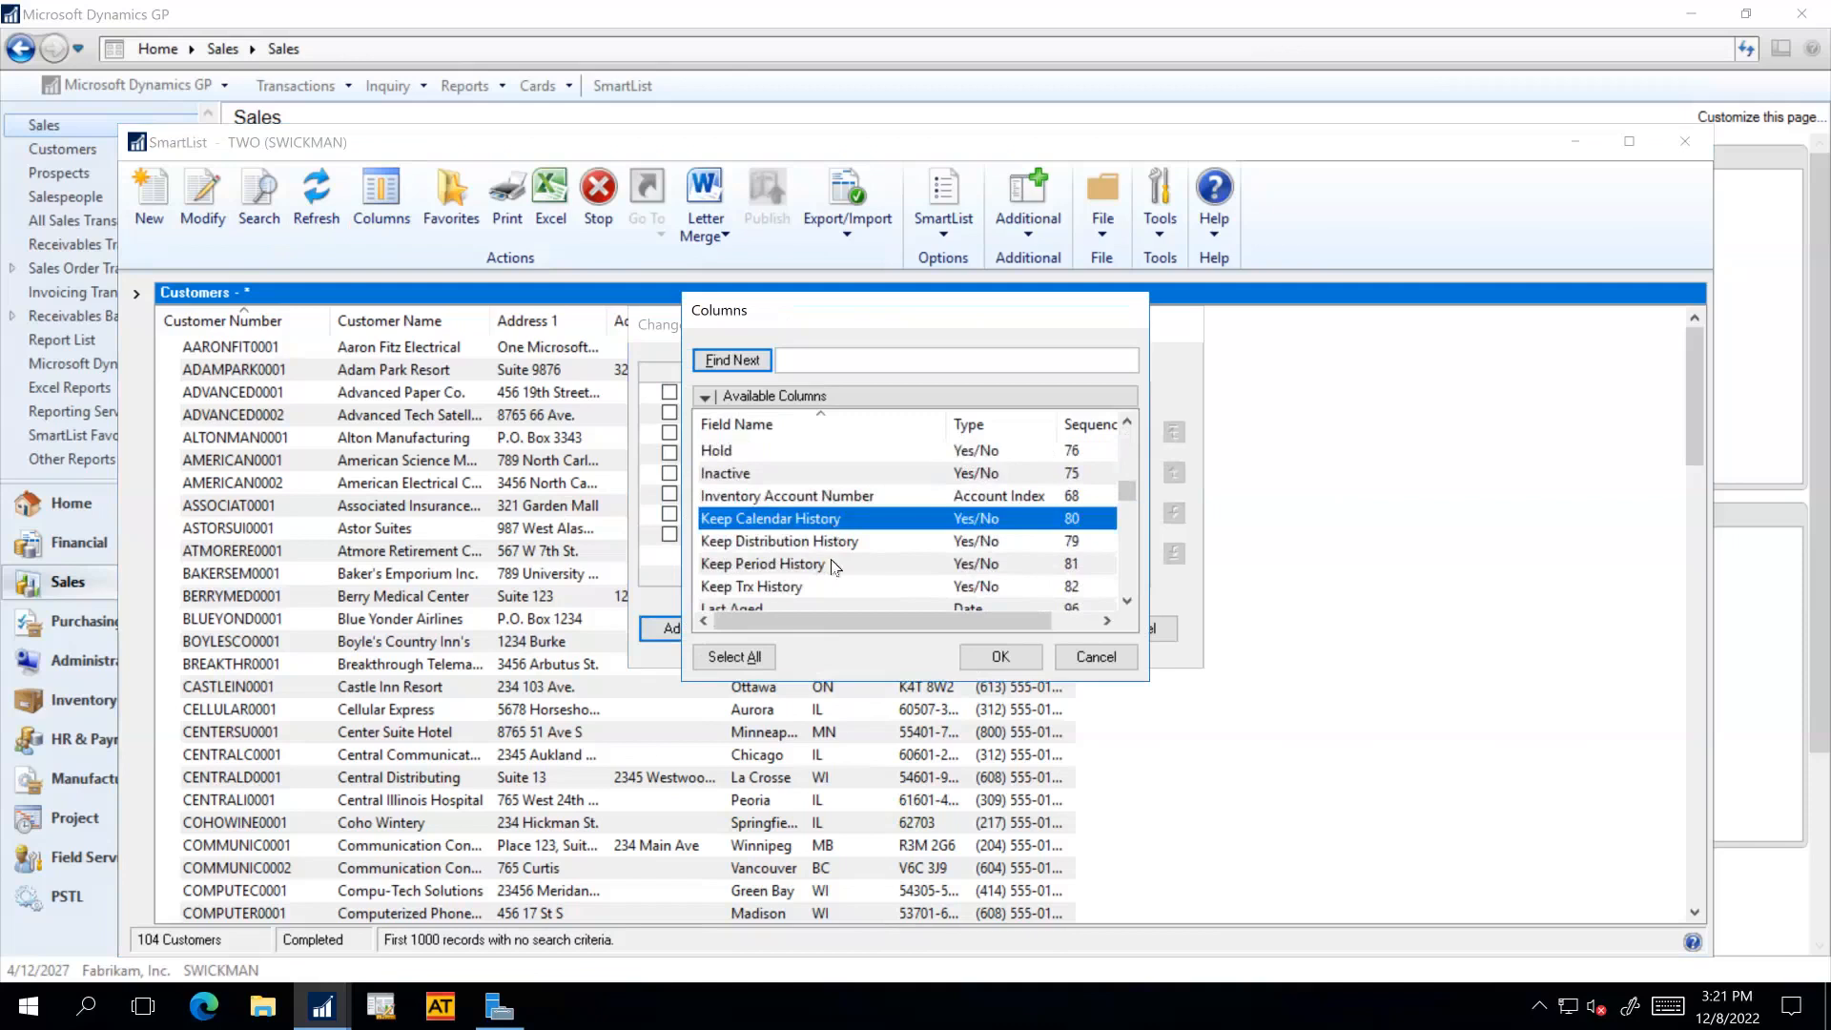
ctrl+click(839, 564)
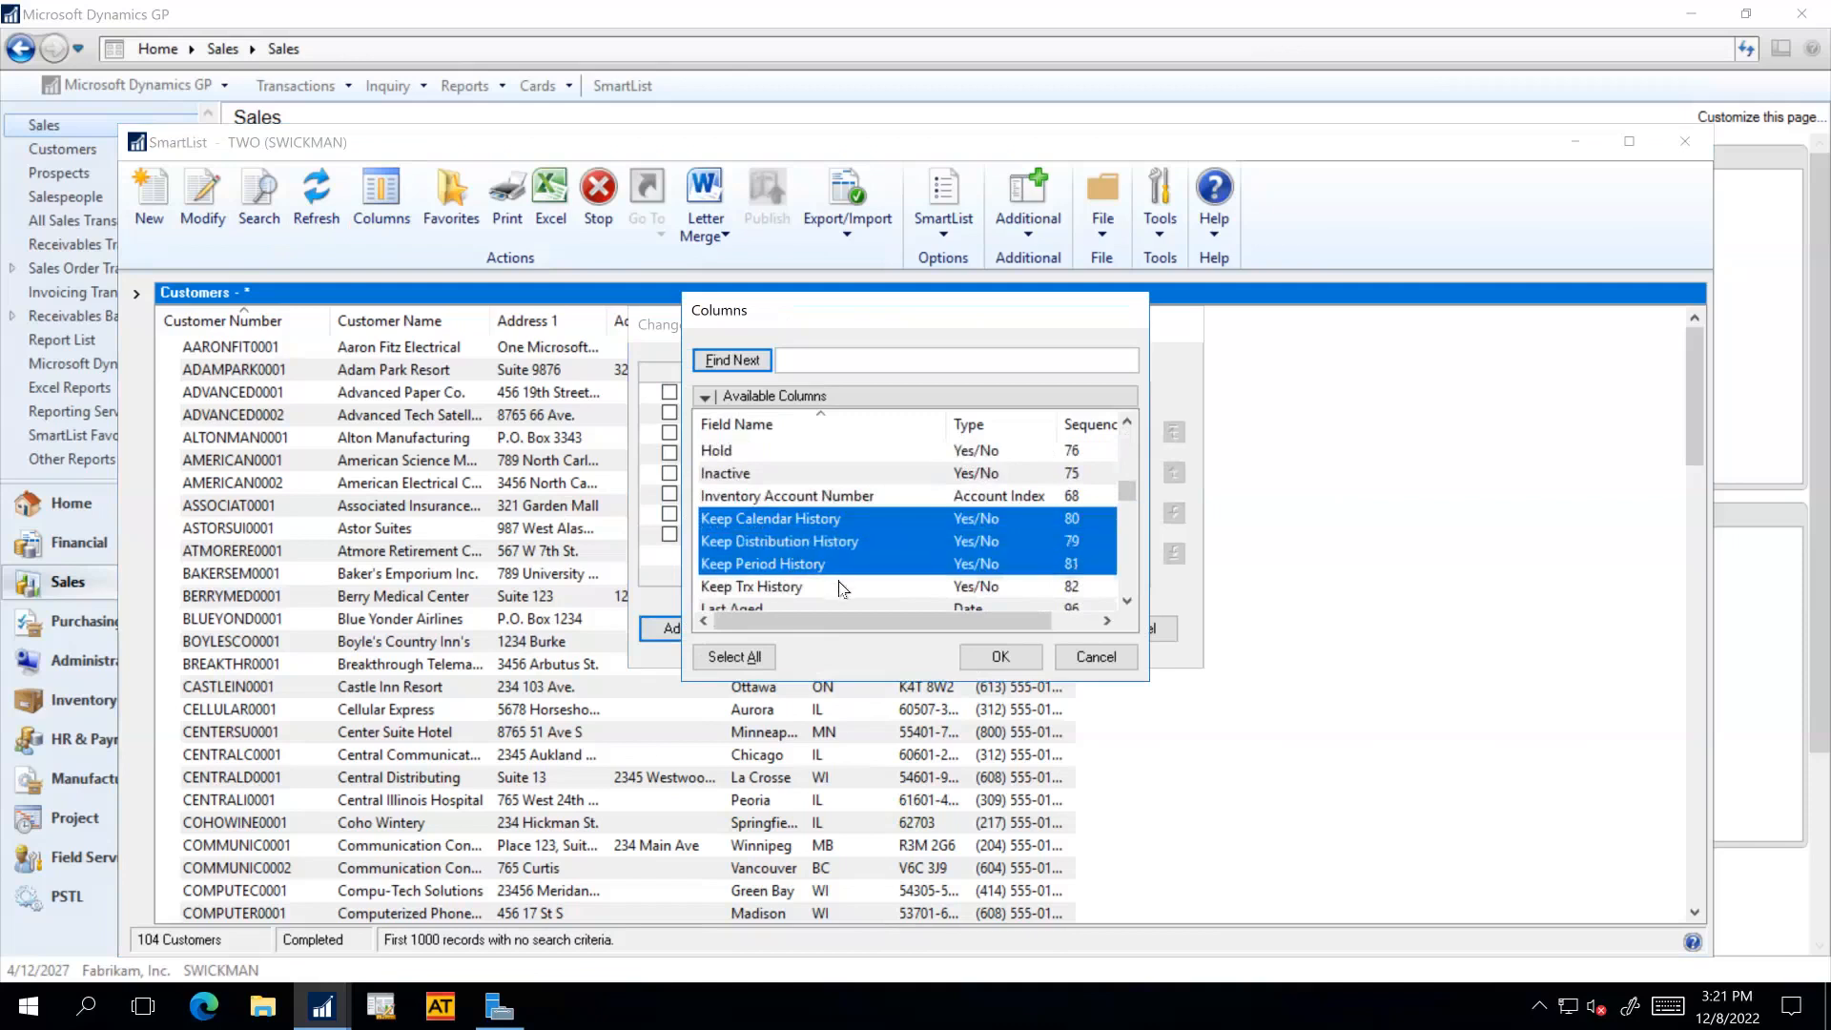
shift+click(843, 586)
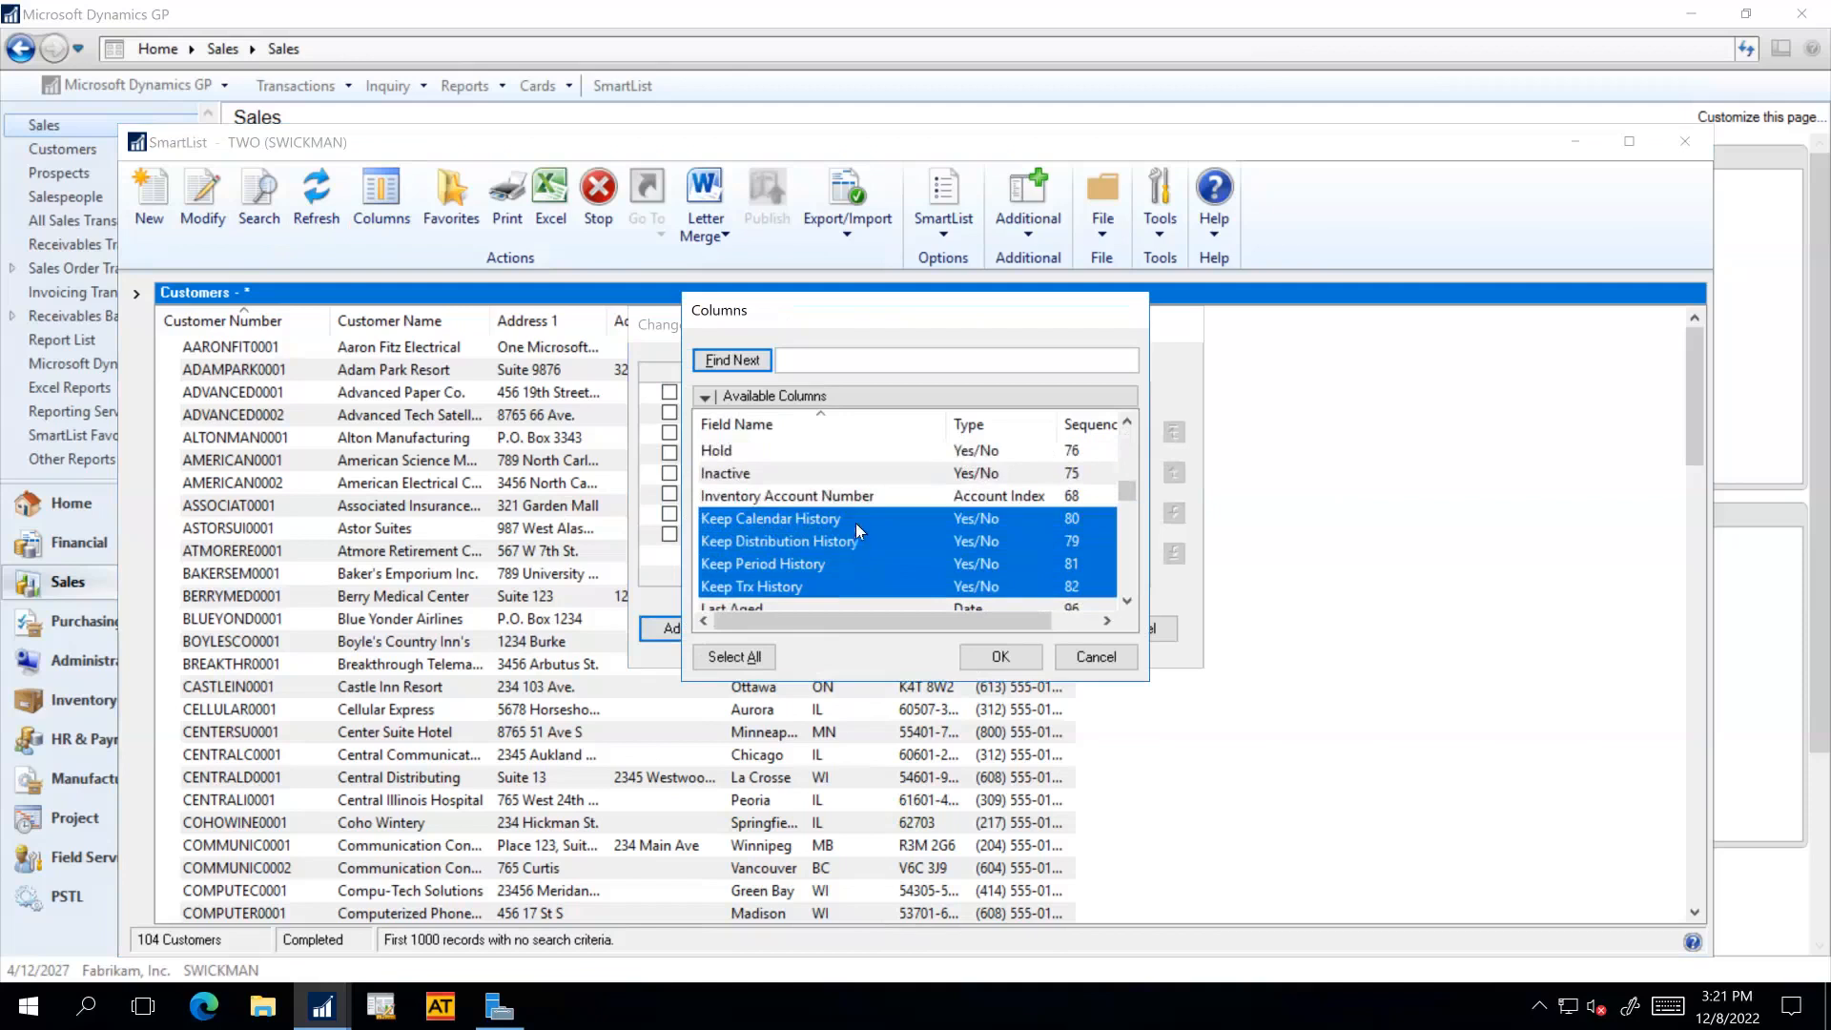
click(995, 658)
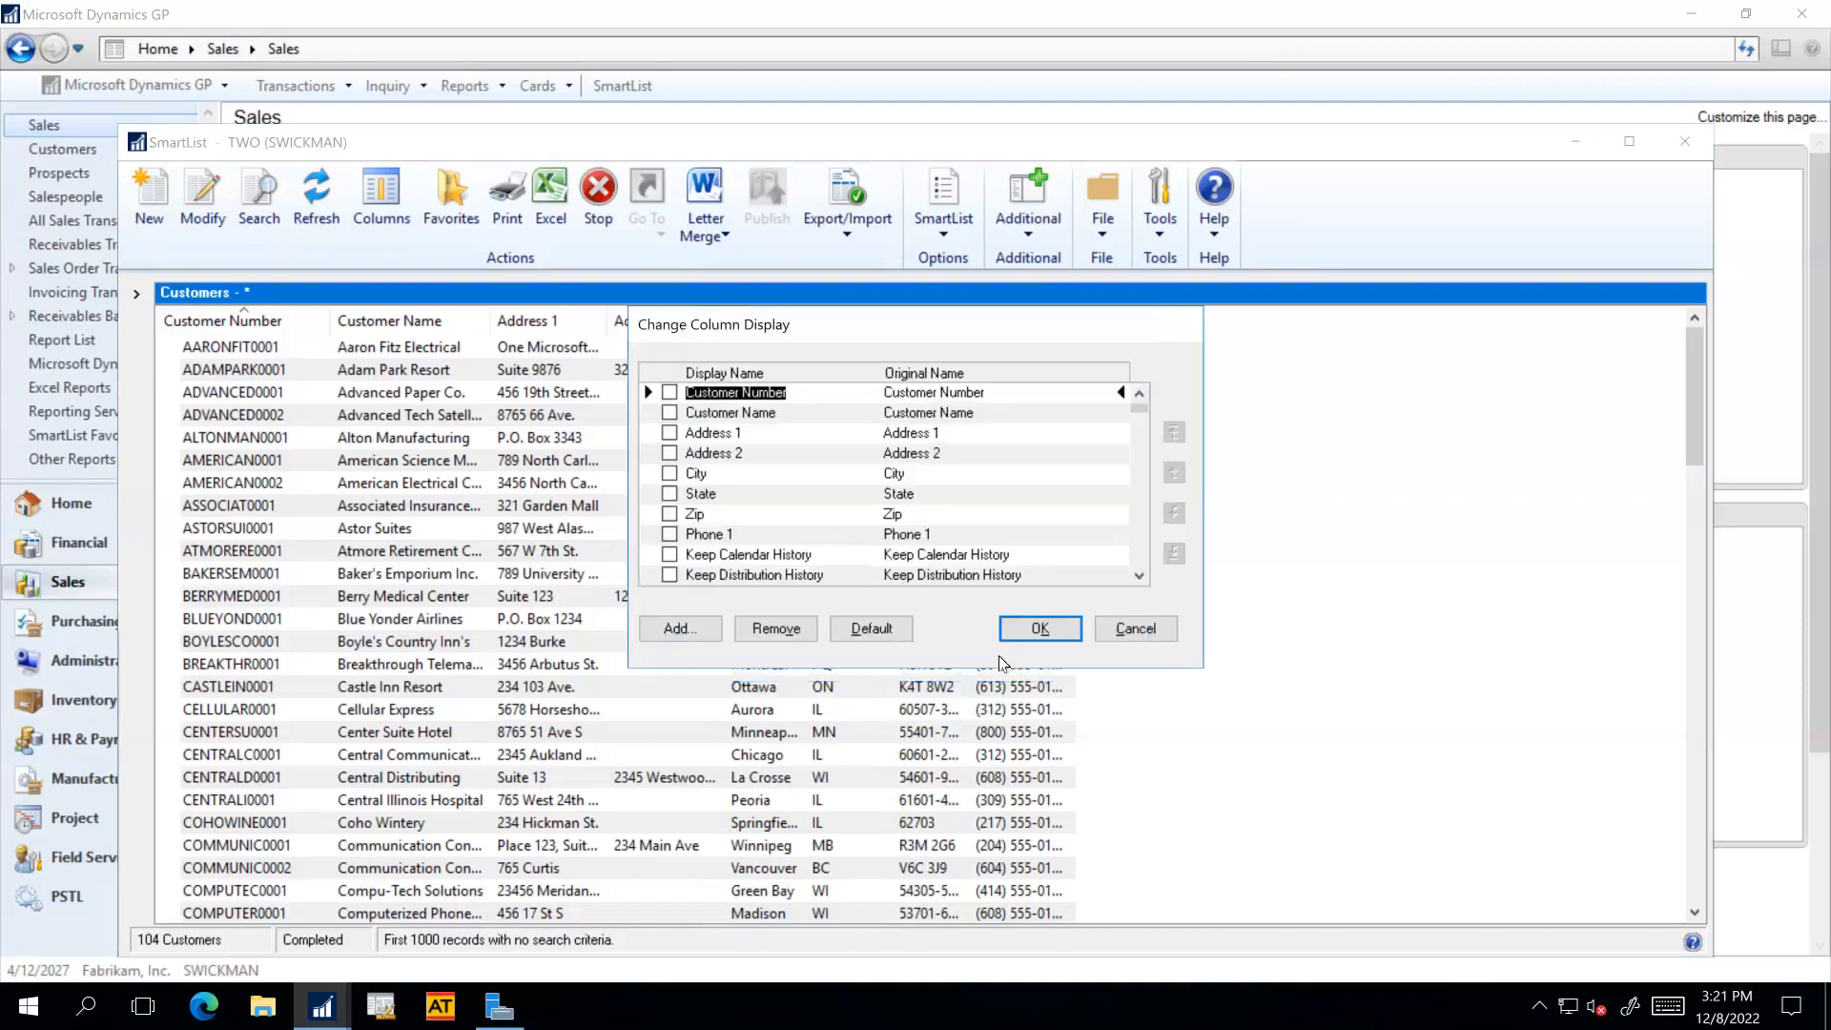
click(1043, 632)
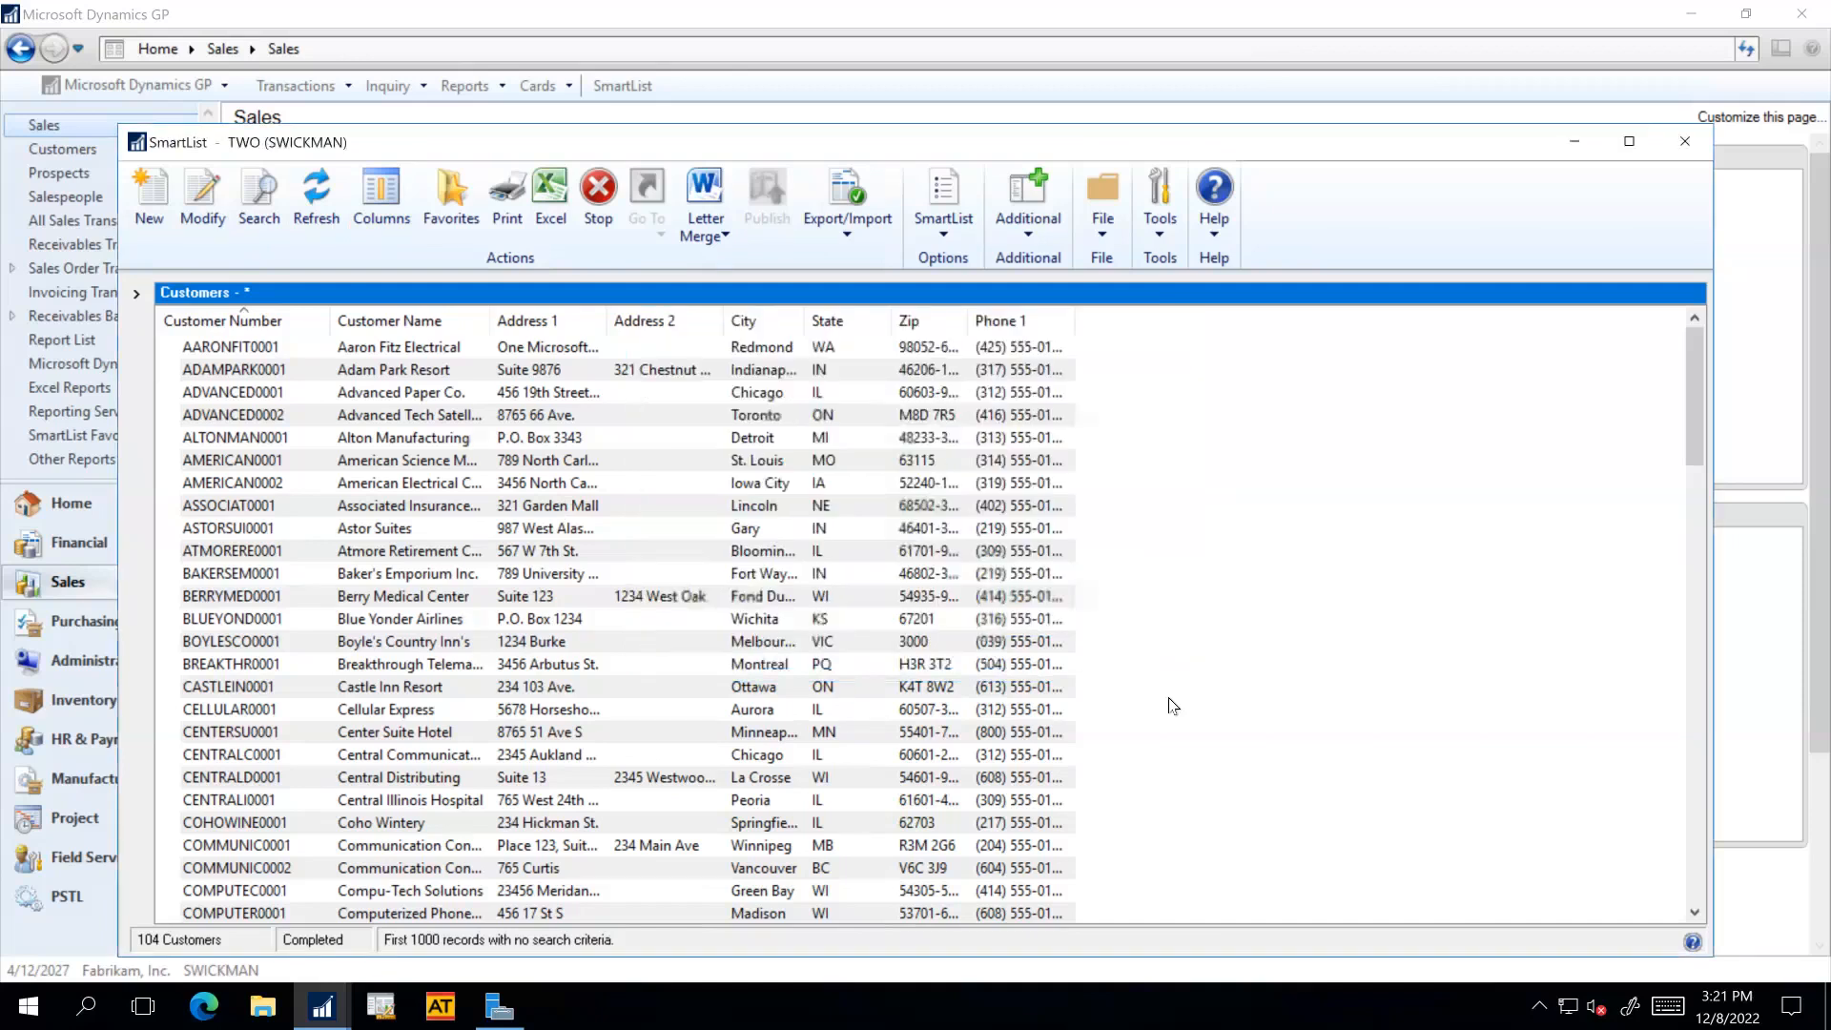
Sort the customers by each of the four Keep History columns to check their settings, and close SmartList.
click(1200, 325)
click(1394, 330)
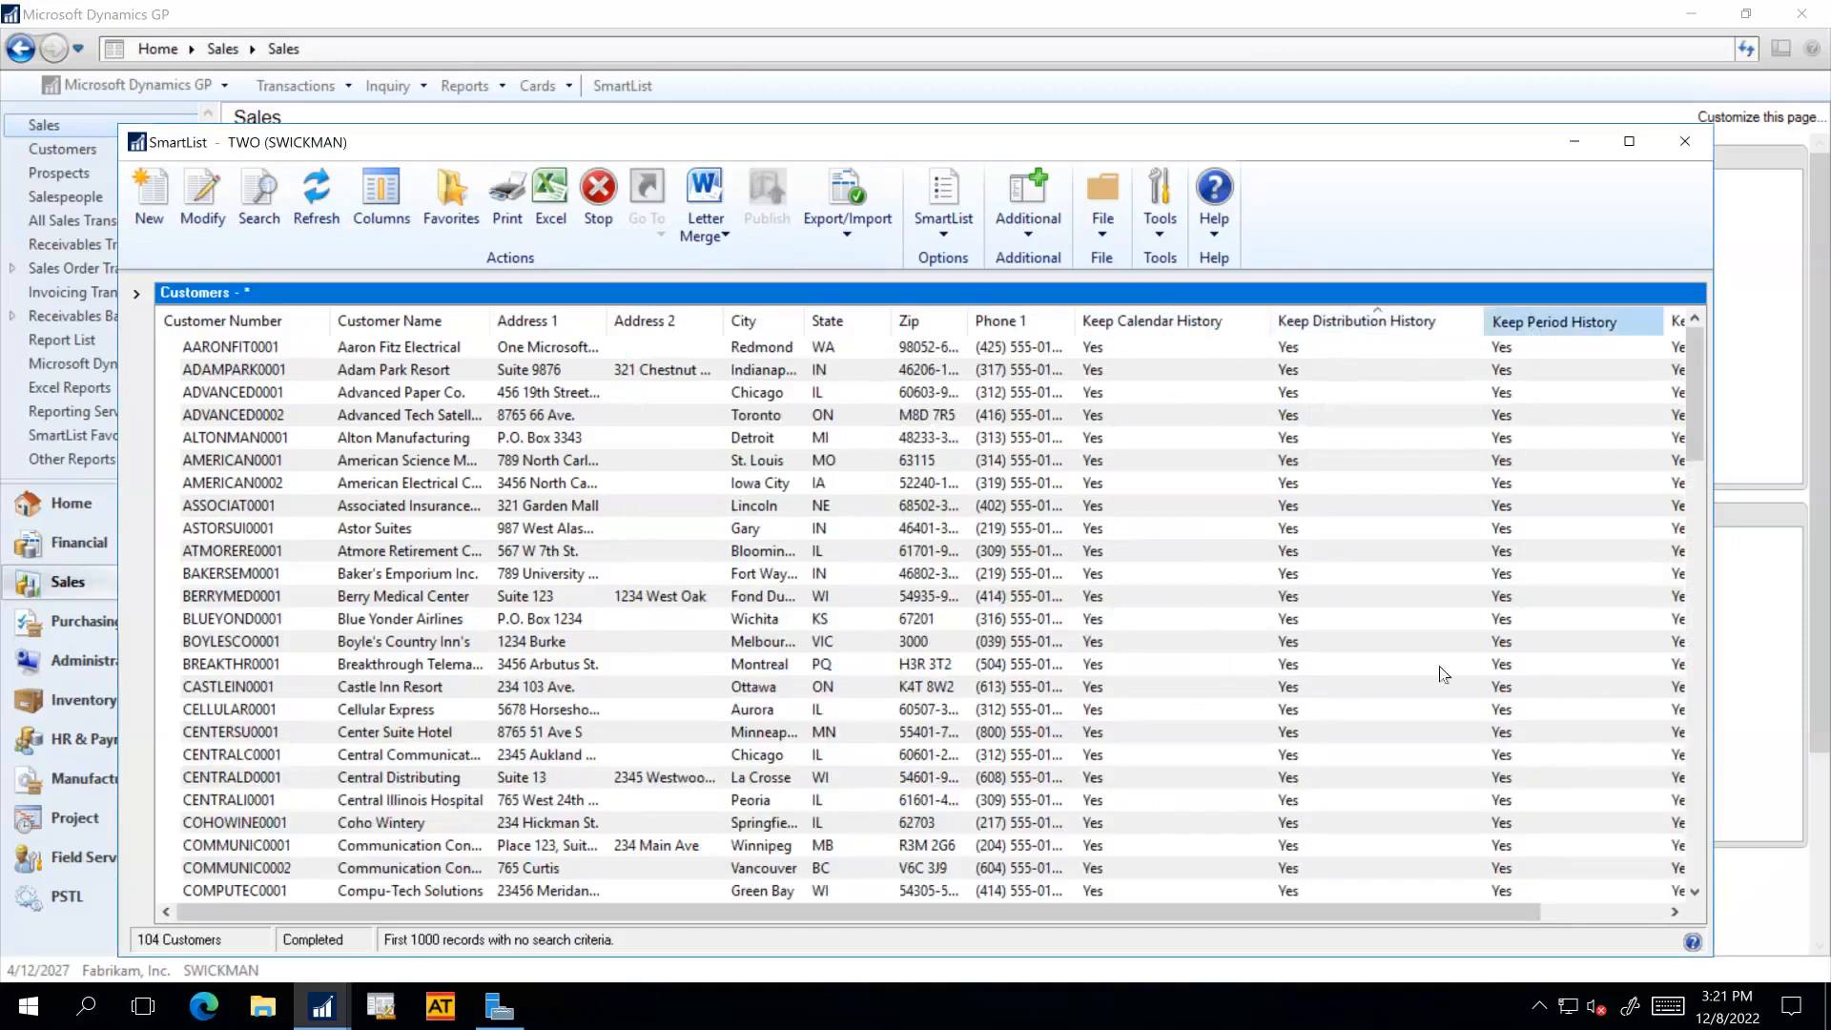
click(1552, 326)
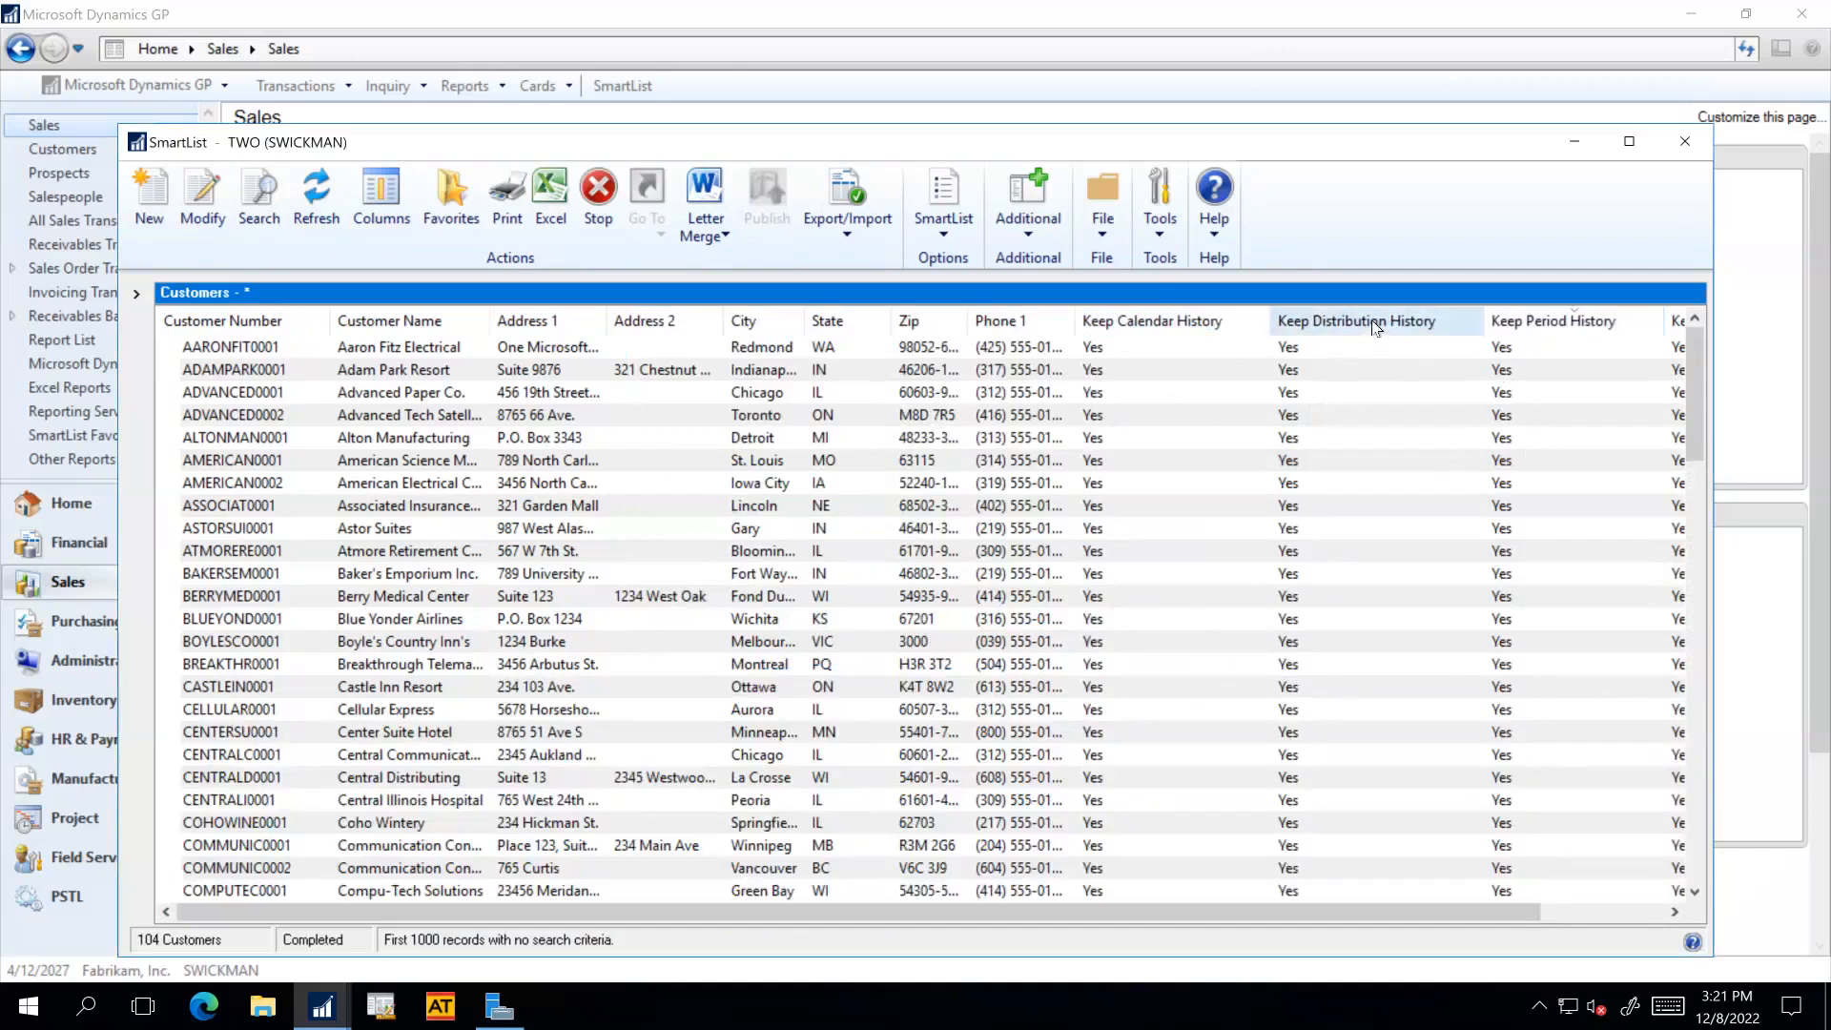
click(1202, 324)
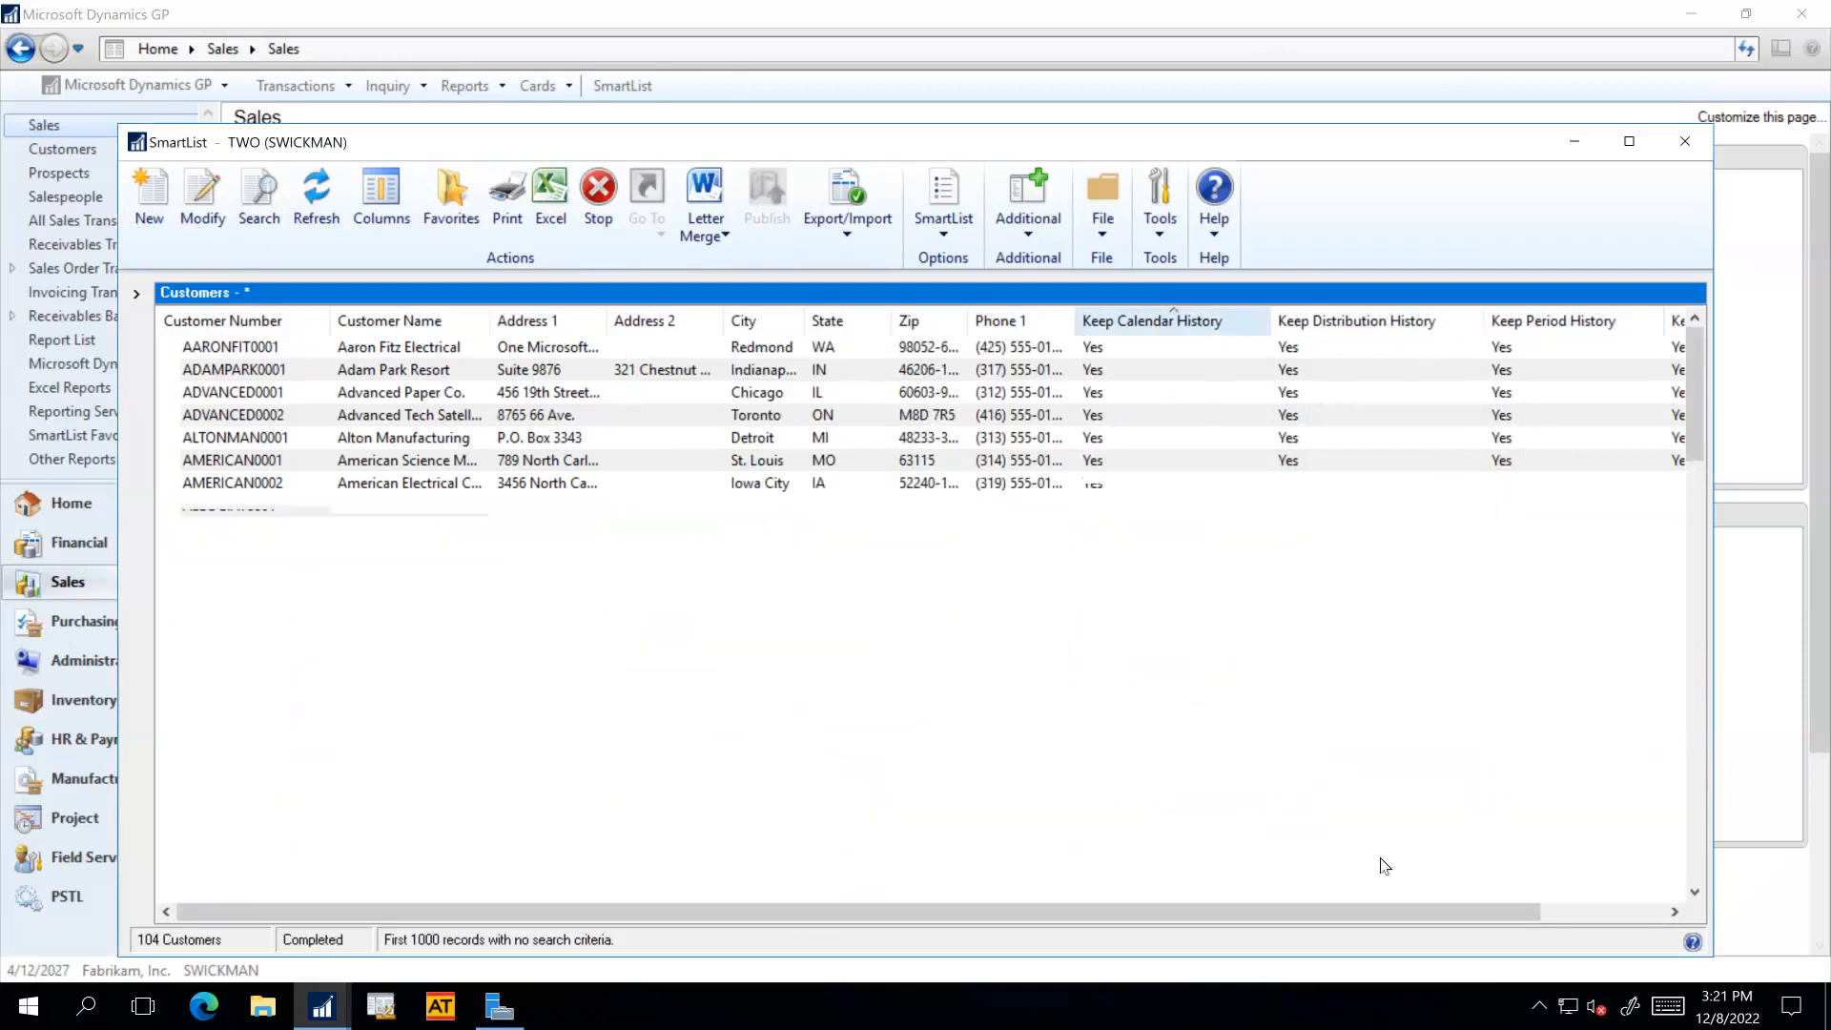
click(1668, 909)
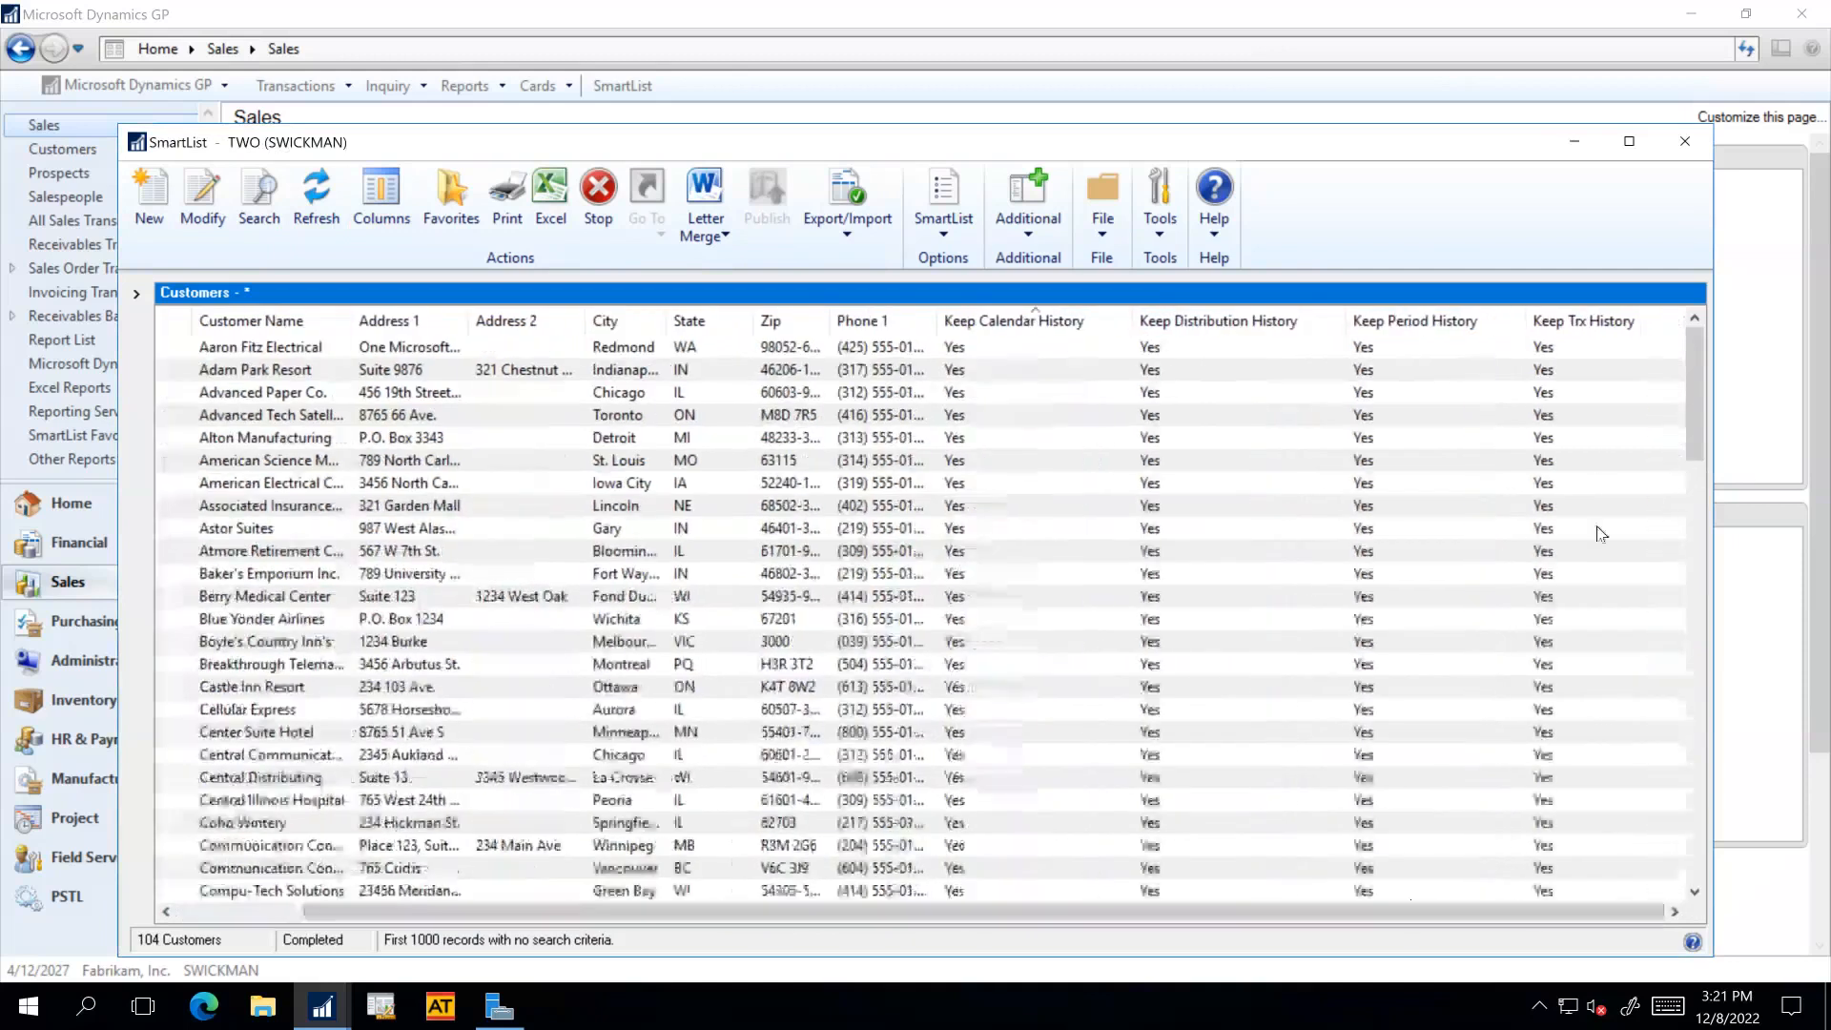
click(1603, 324)
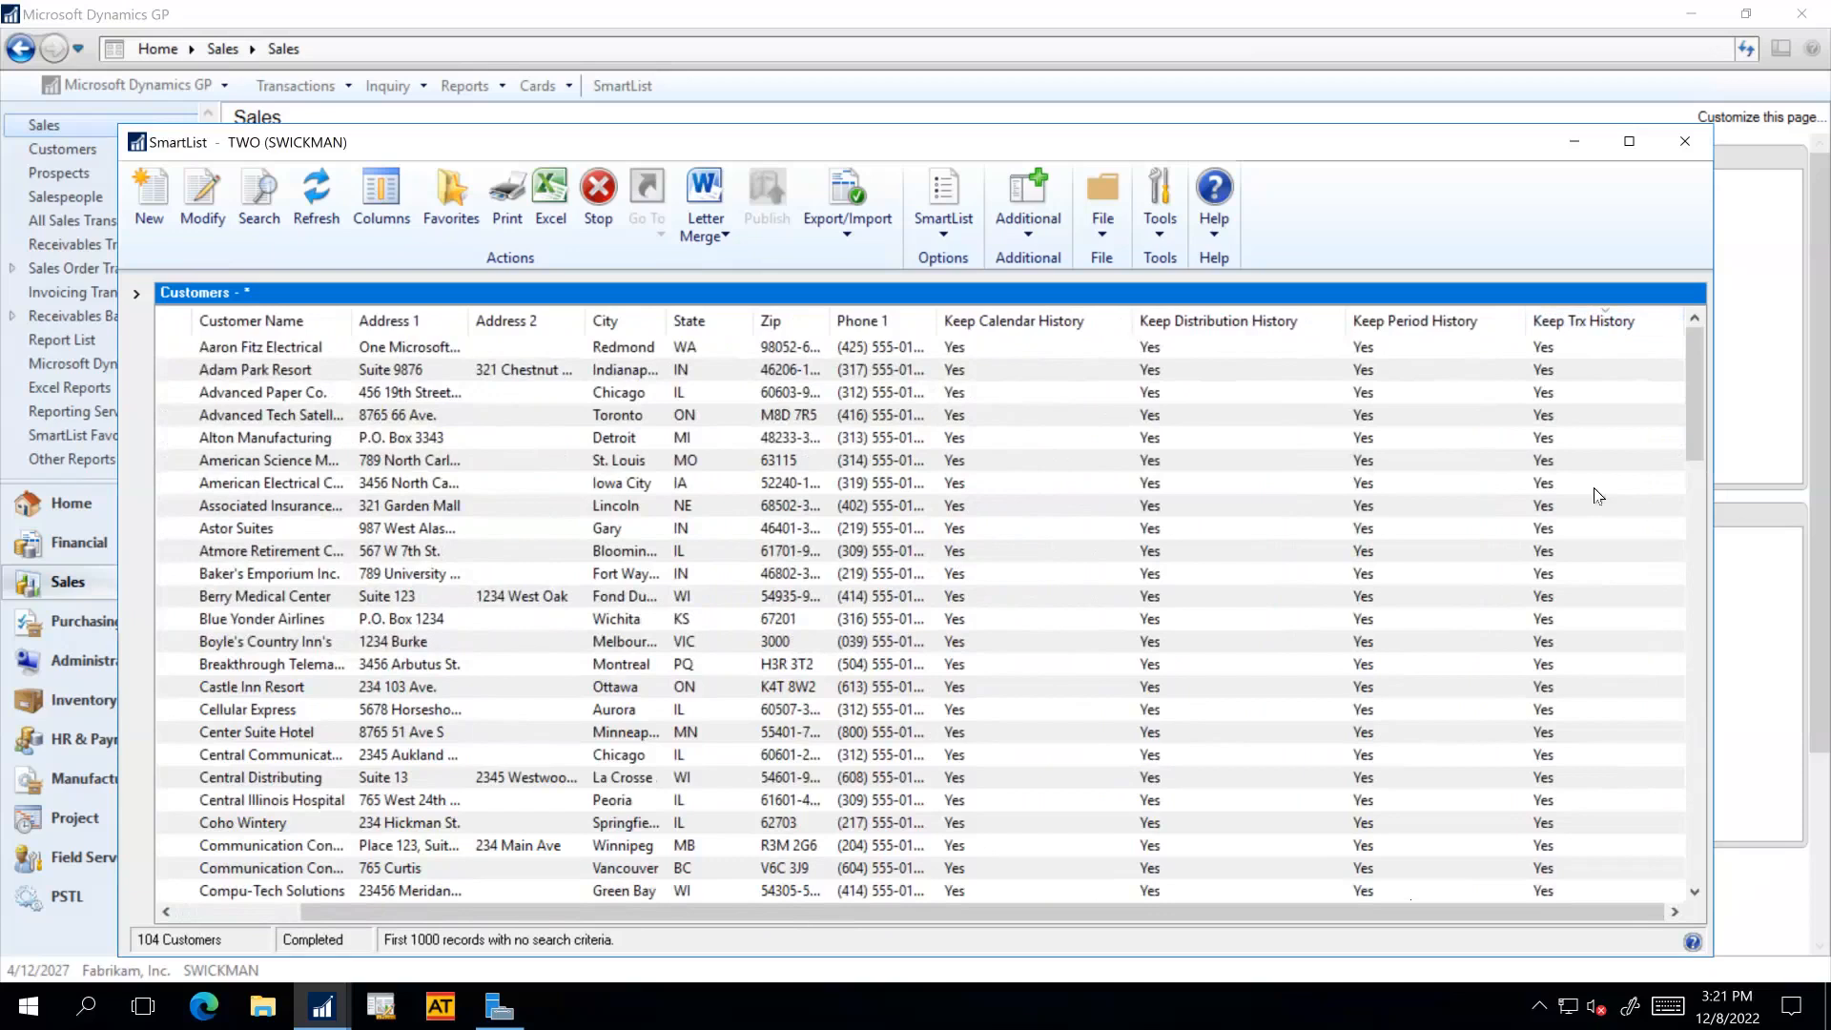
click(1685, 141)
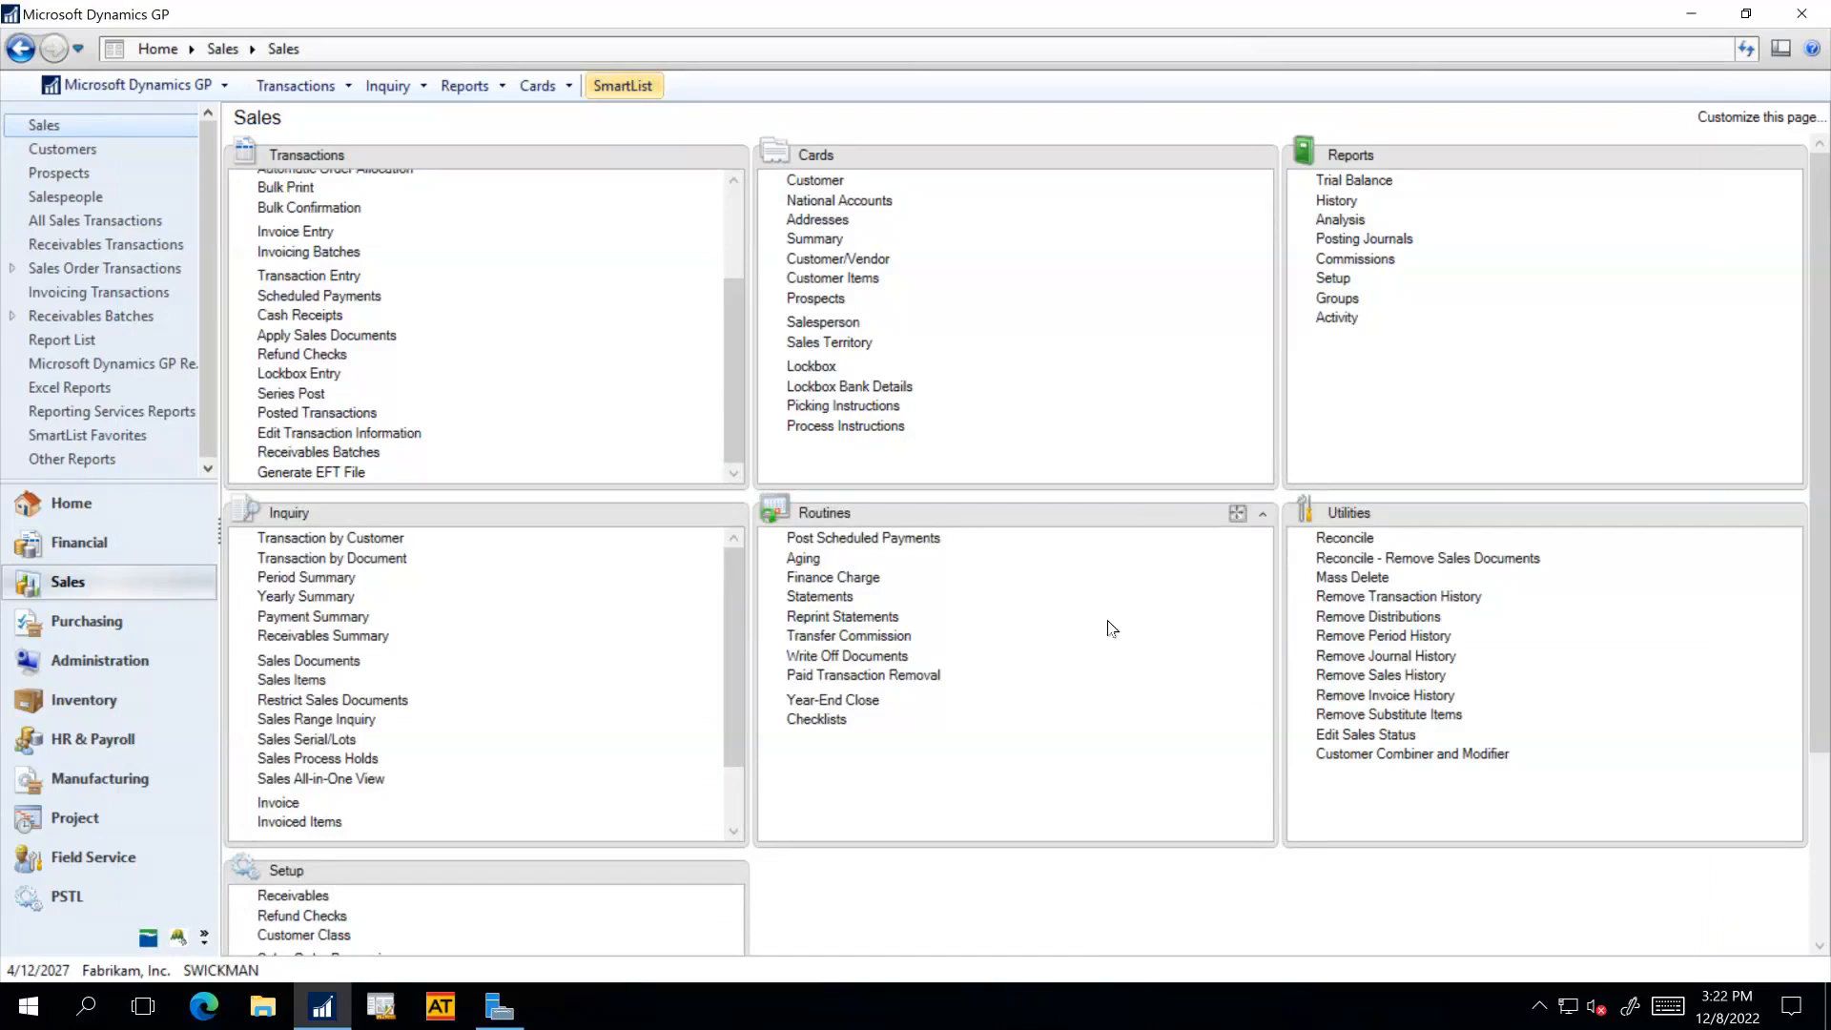
Open the Paid Transaction Removal routine, review its customer and Class ID range options, and close it with Class ID set to All, unprocessed.
click(874, 677)
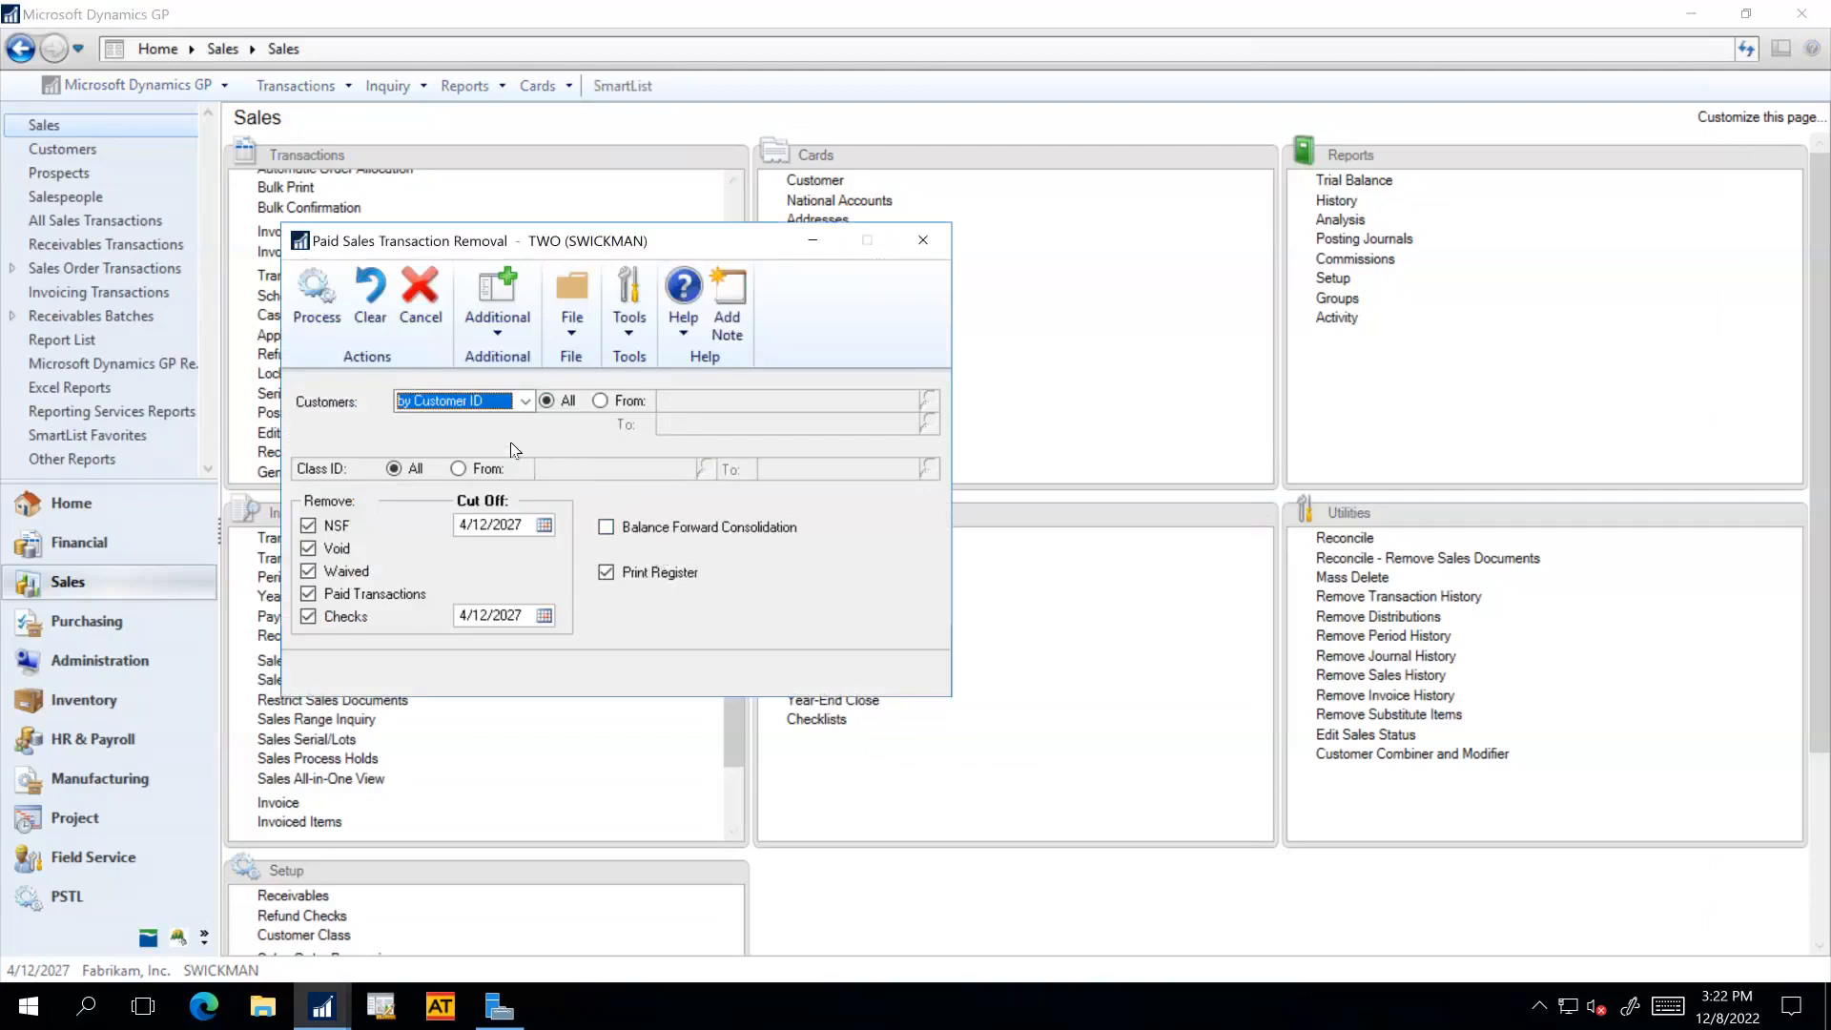
click(526, 402)
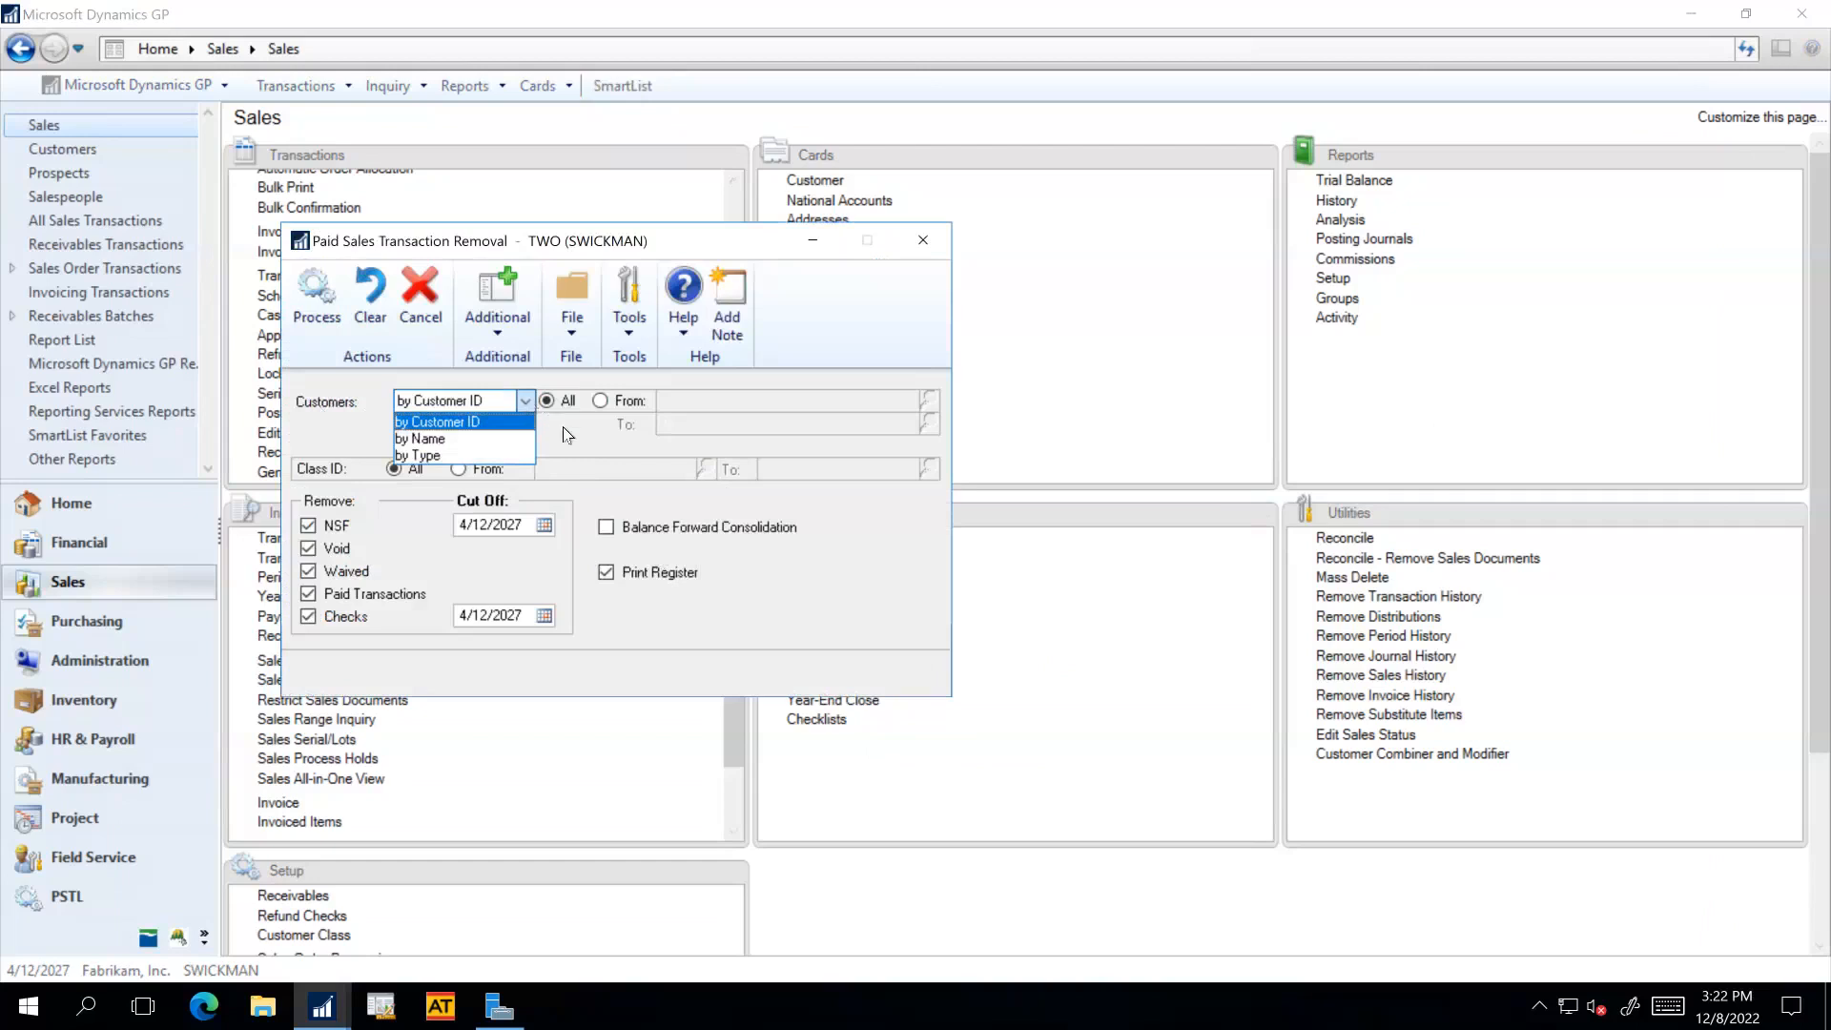
click(563, 427)
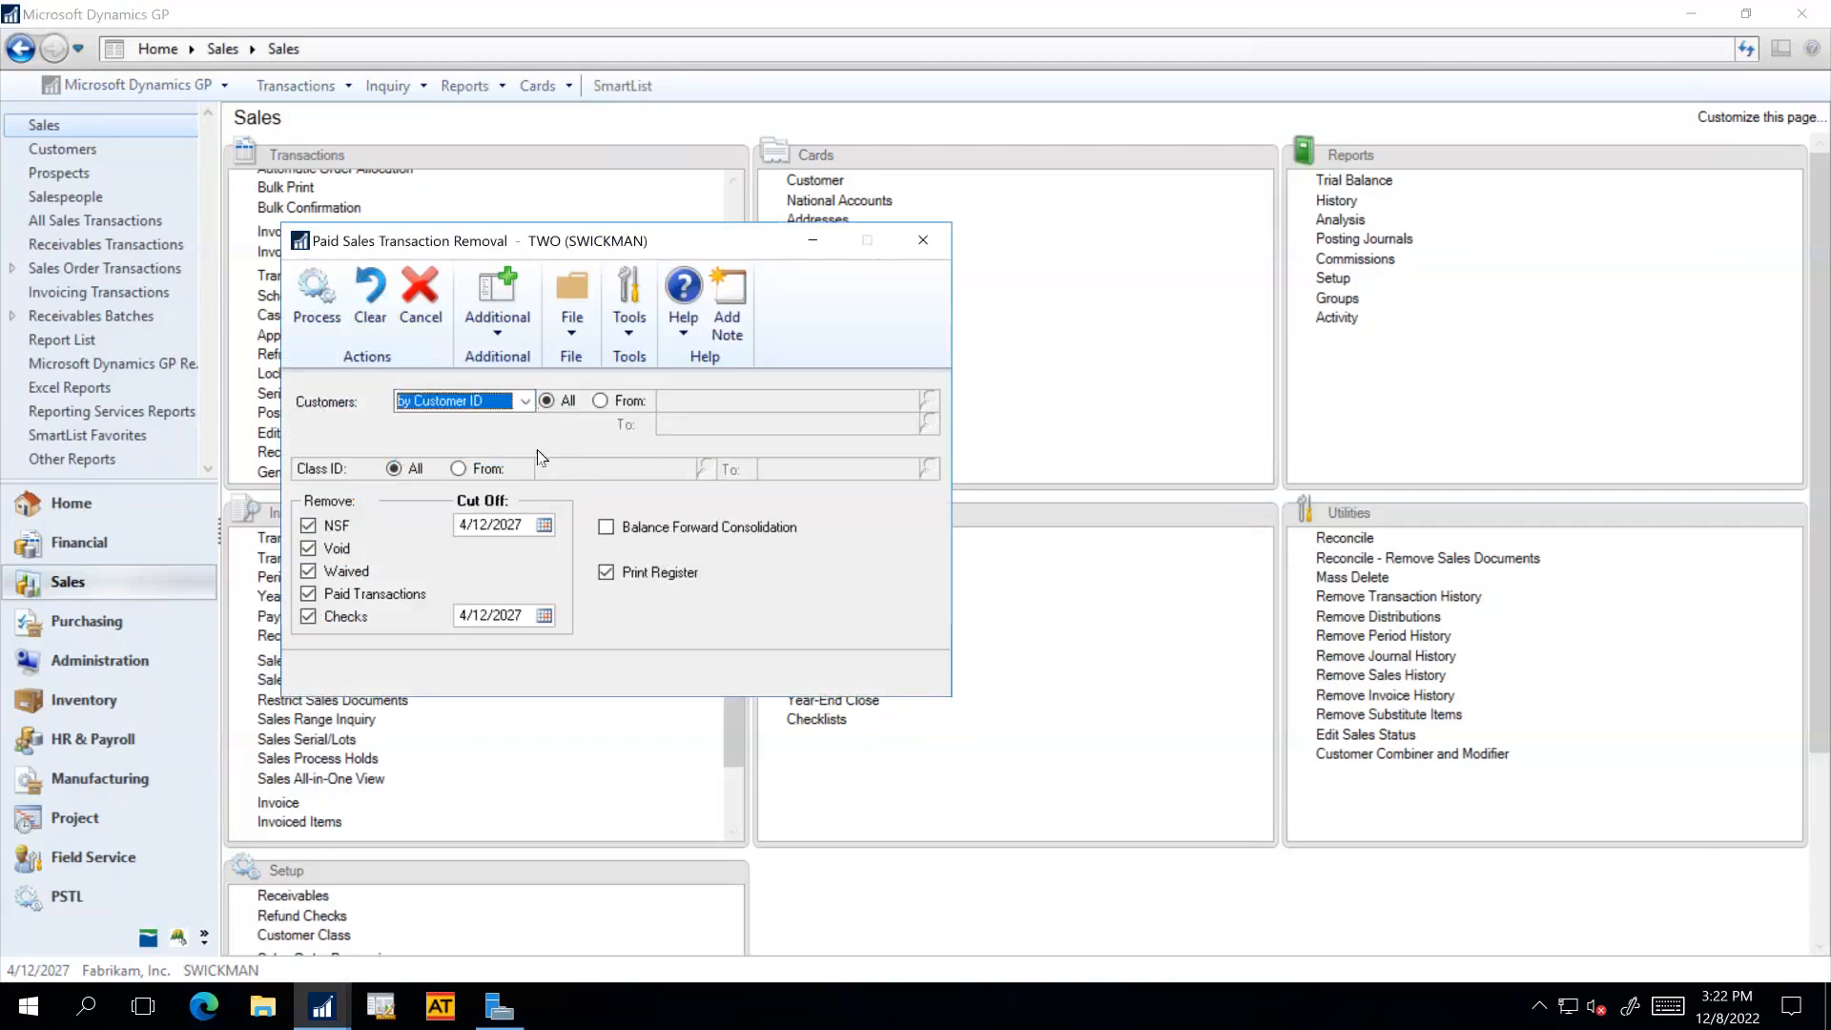
click(491, 469)
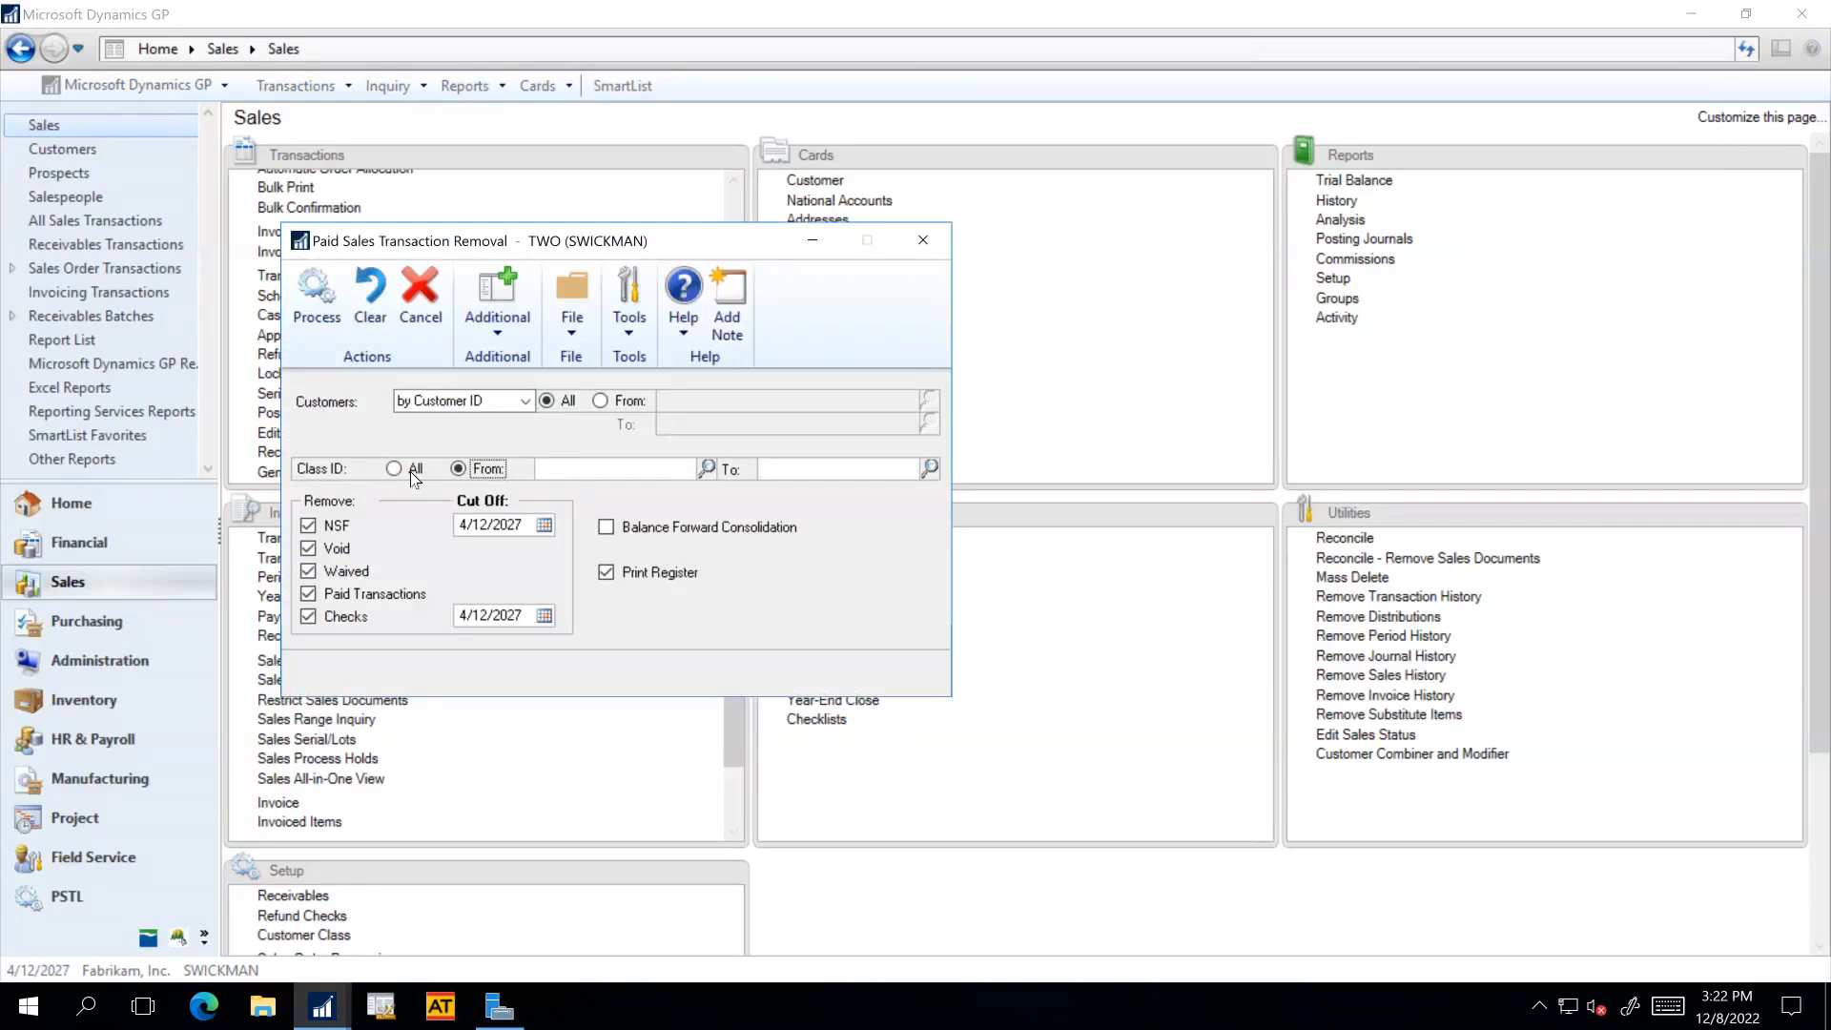
key(Left)
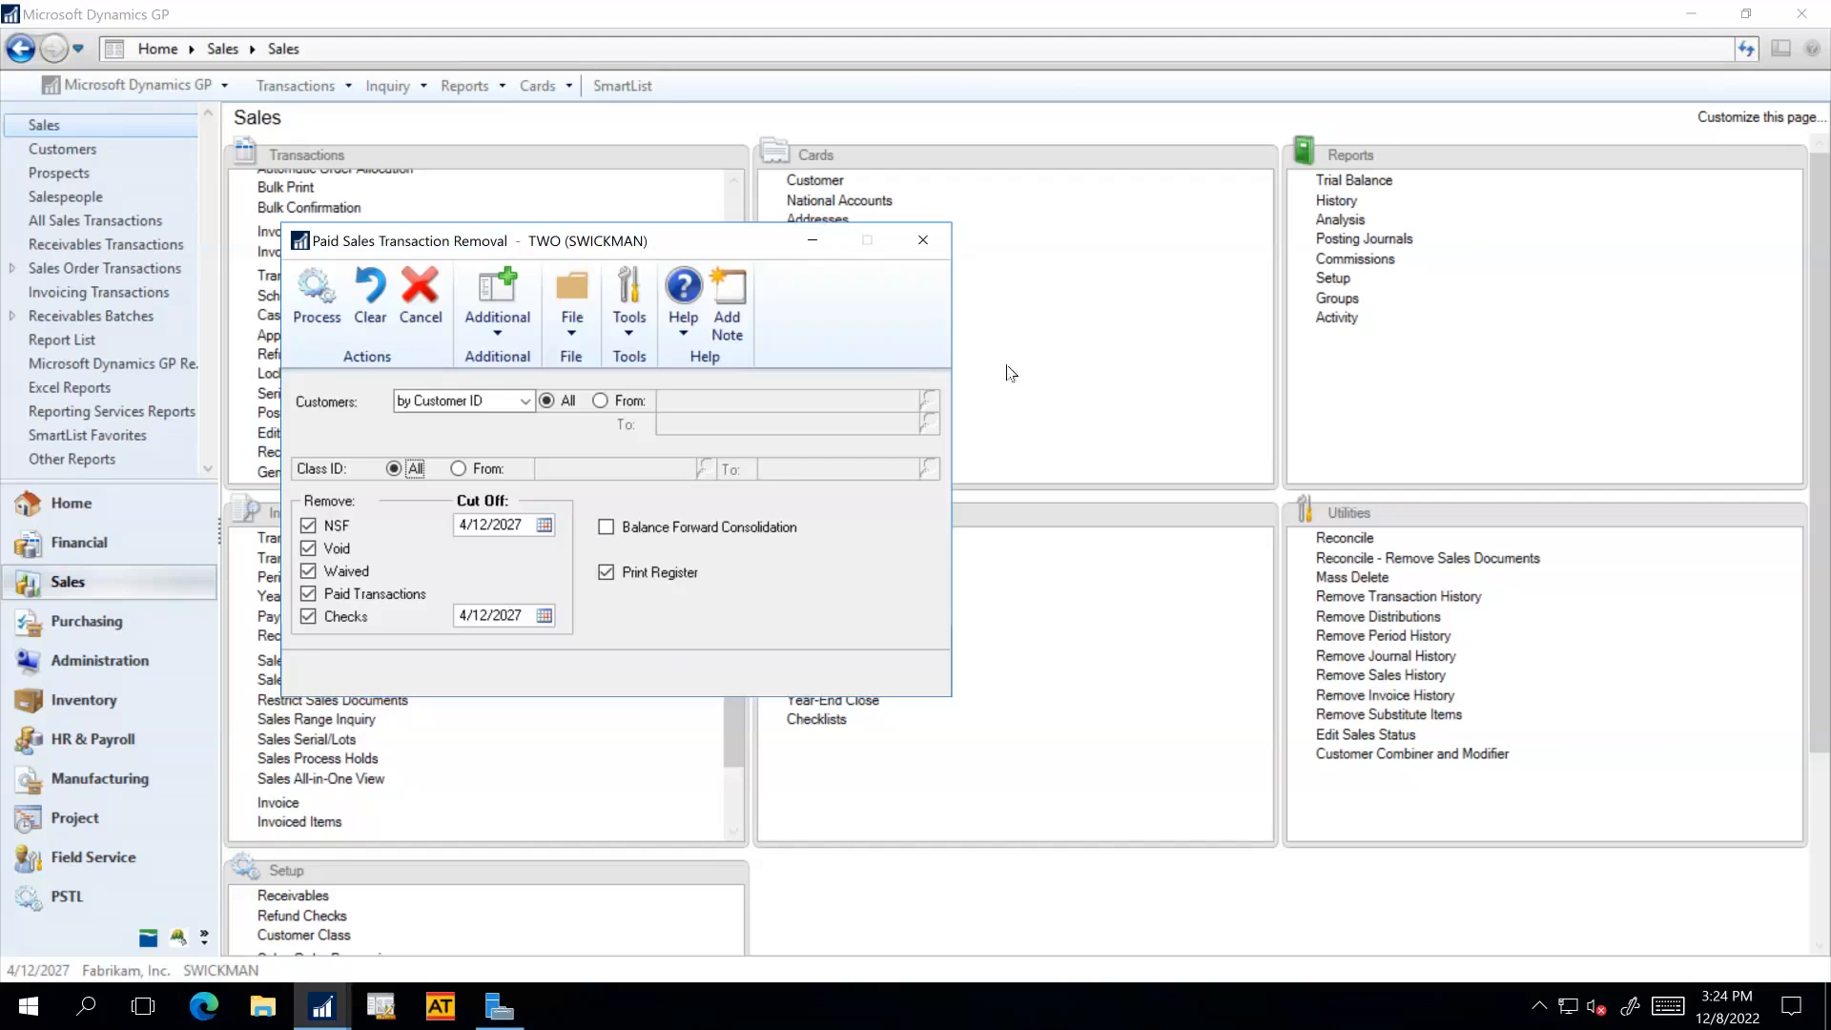
click(922, 241)
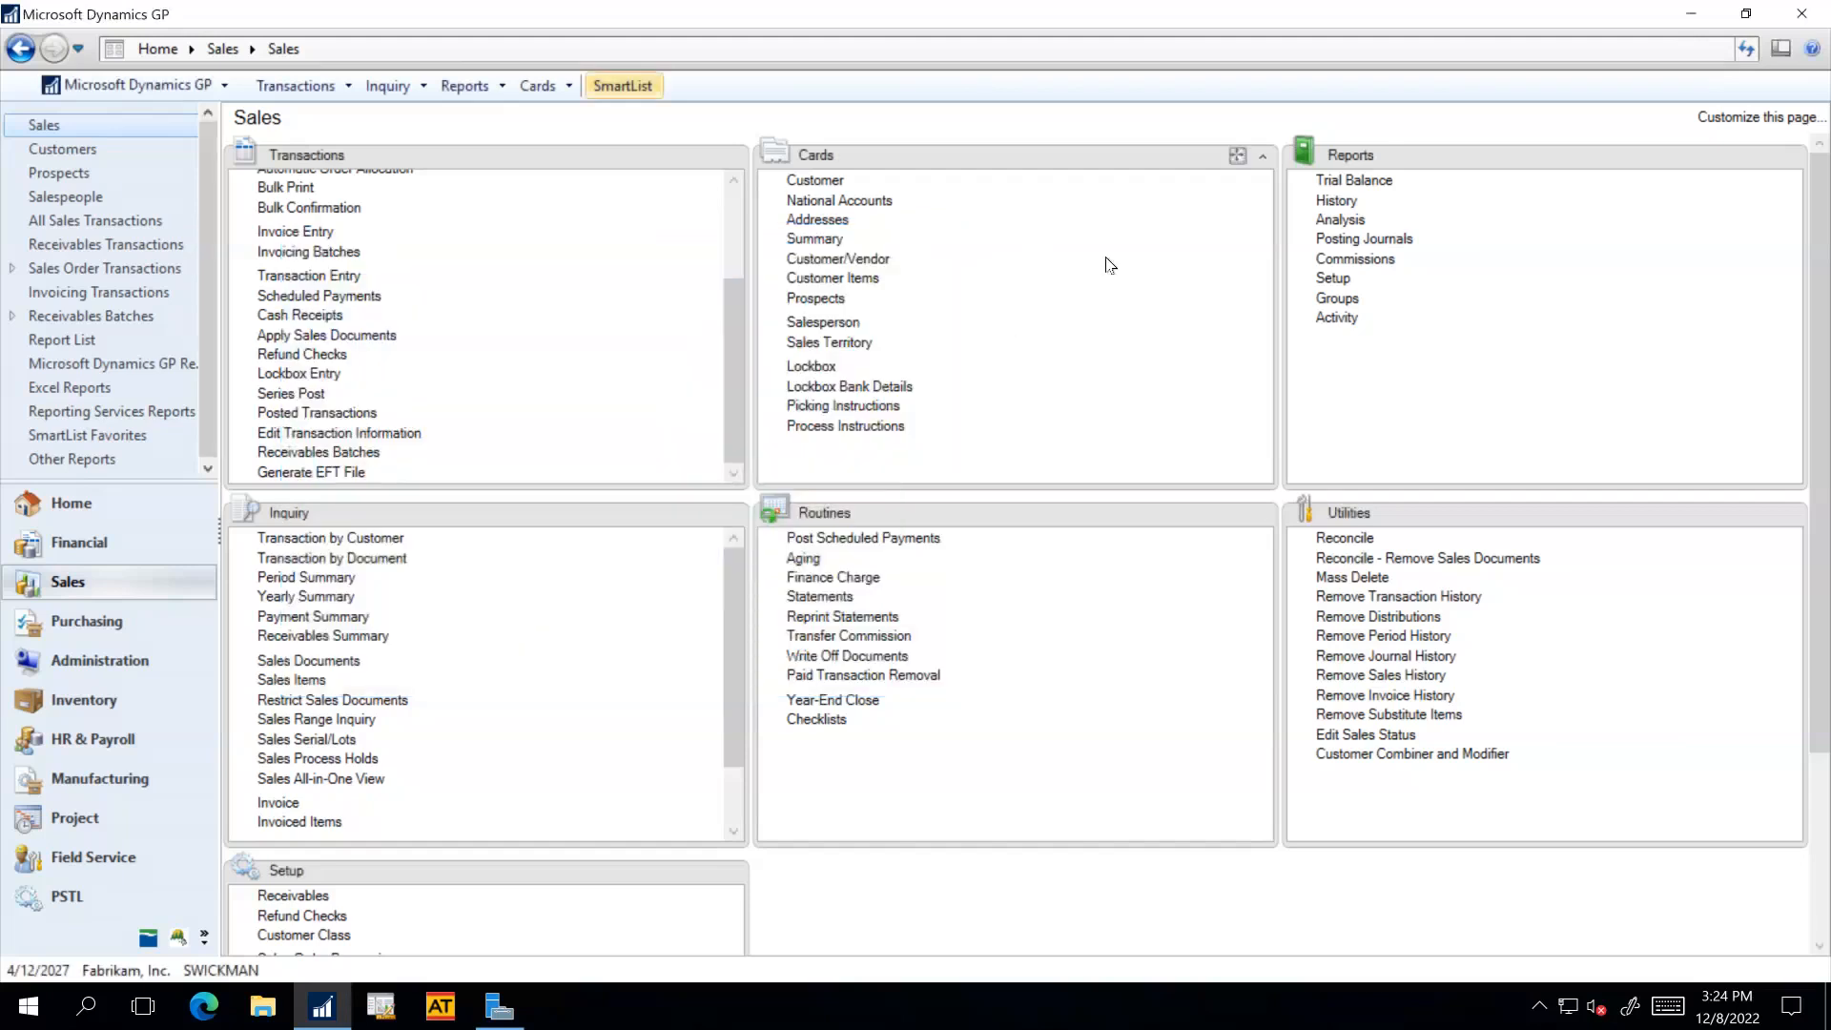
Open the receivables Trial Balance reports and select Historical Aged Trial Balance, followed by Aged Trial Balance w/ Options.
click(1355, 181)
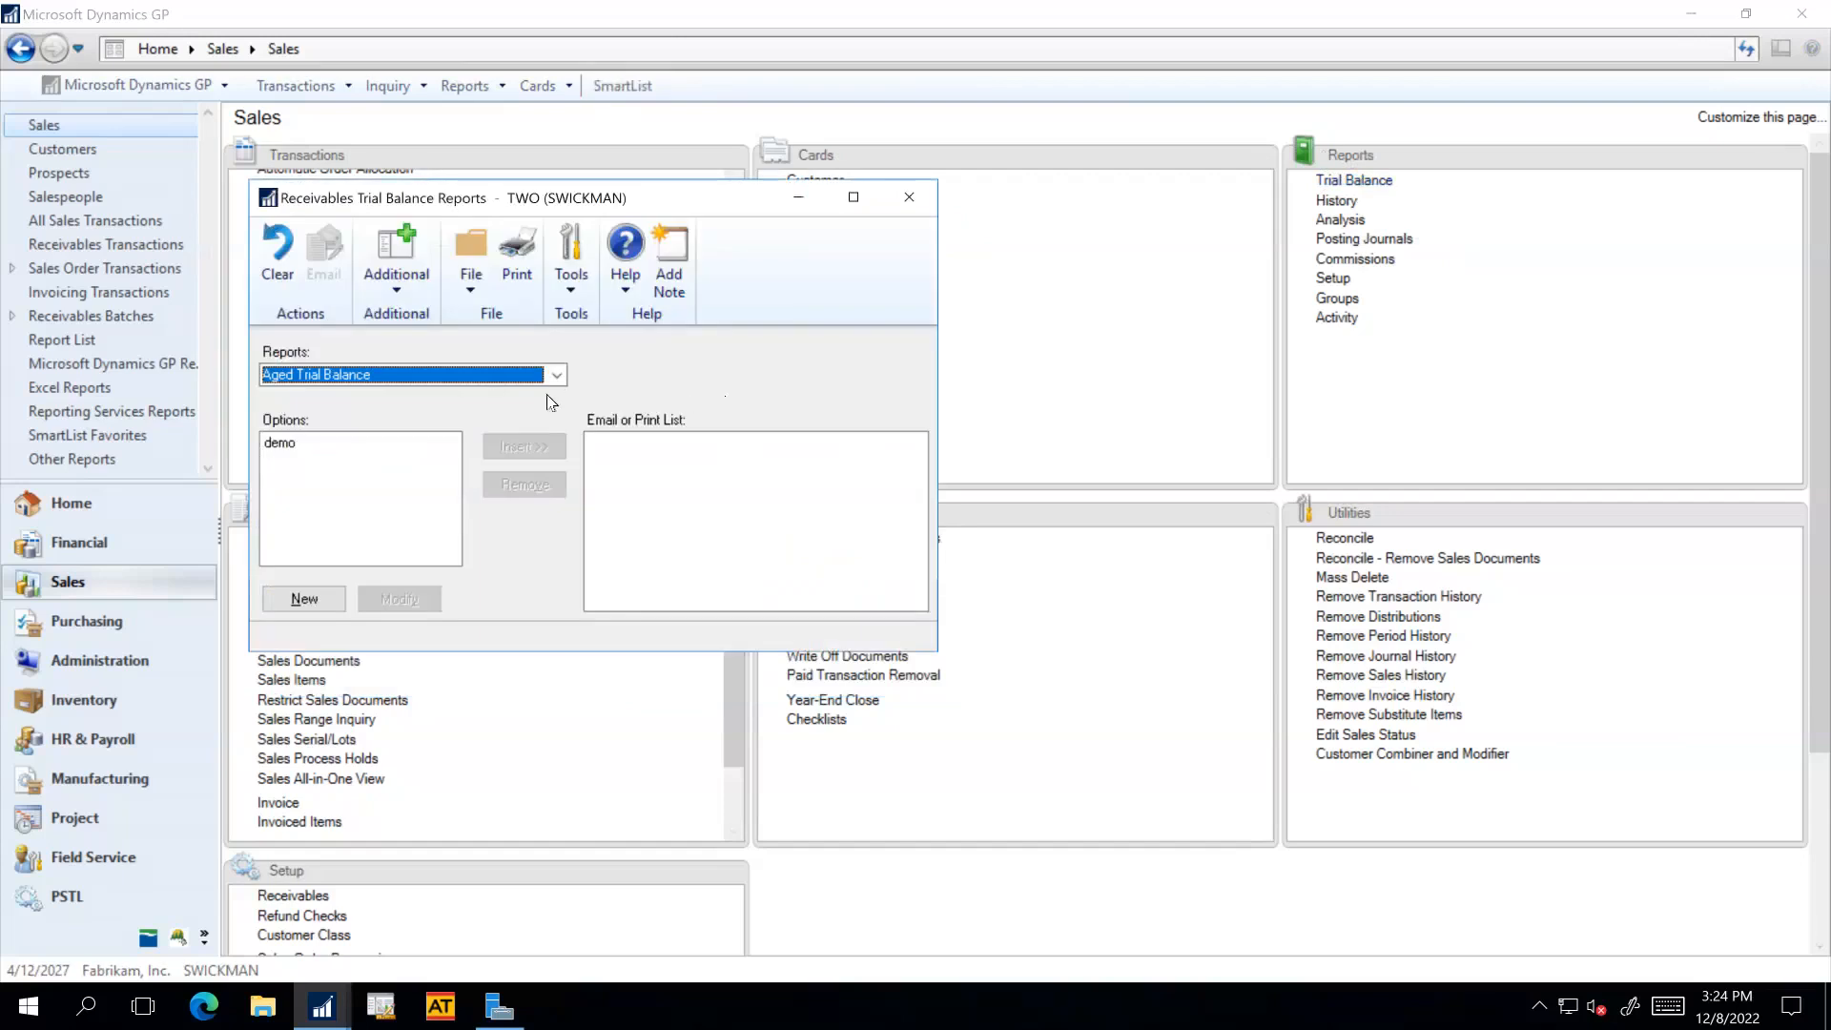
click(556, 374)
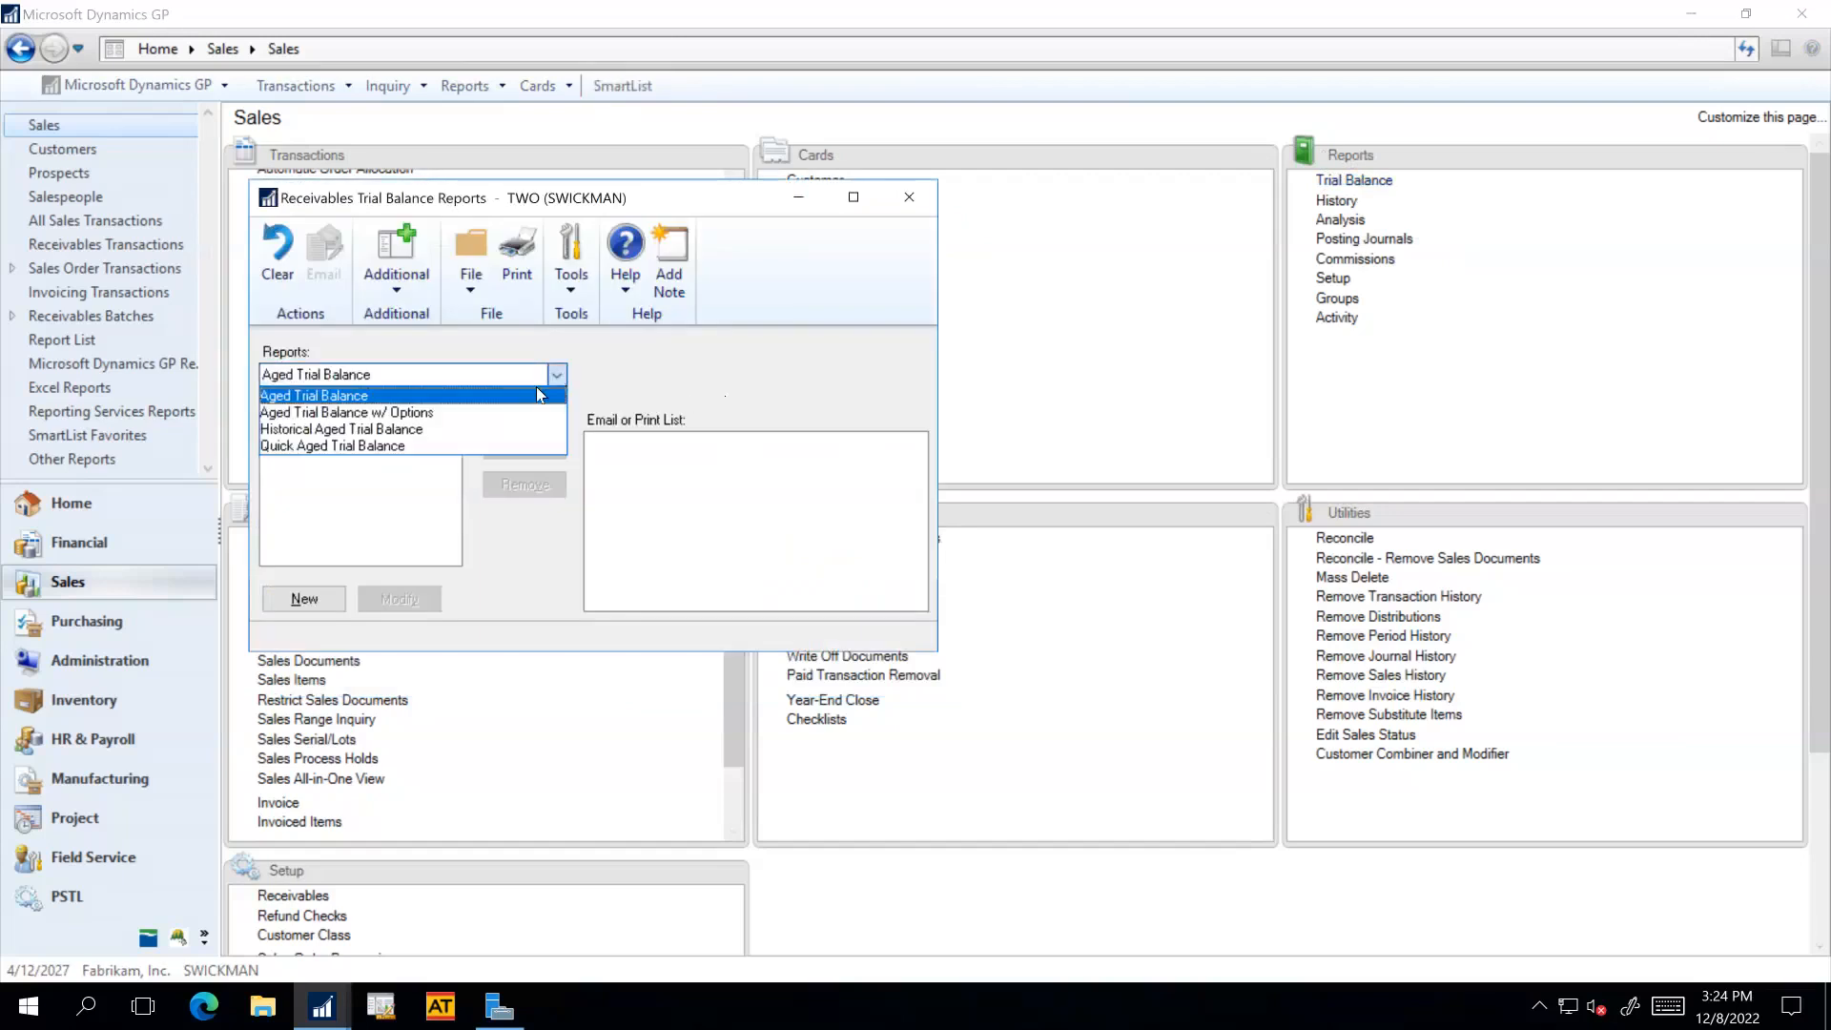
click(488, 430)
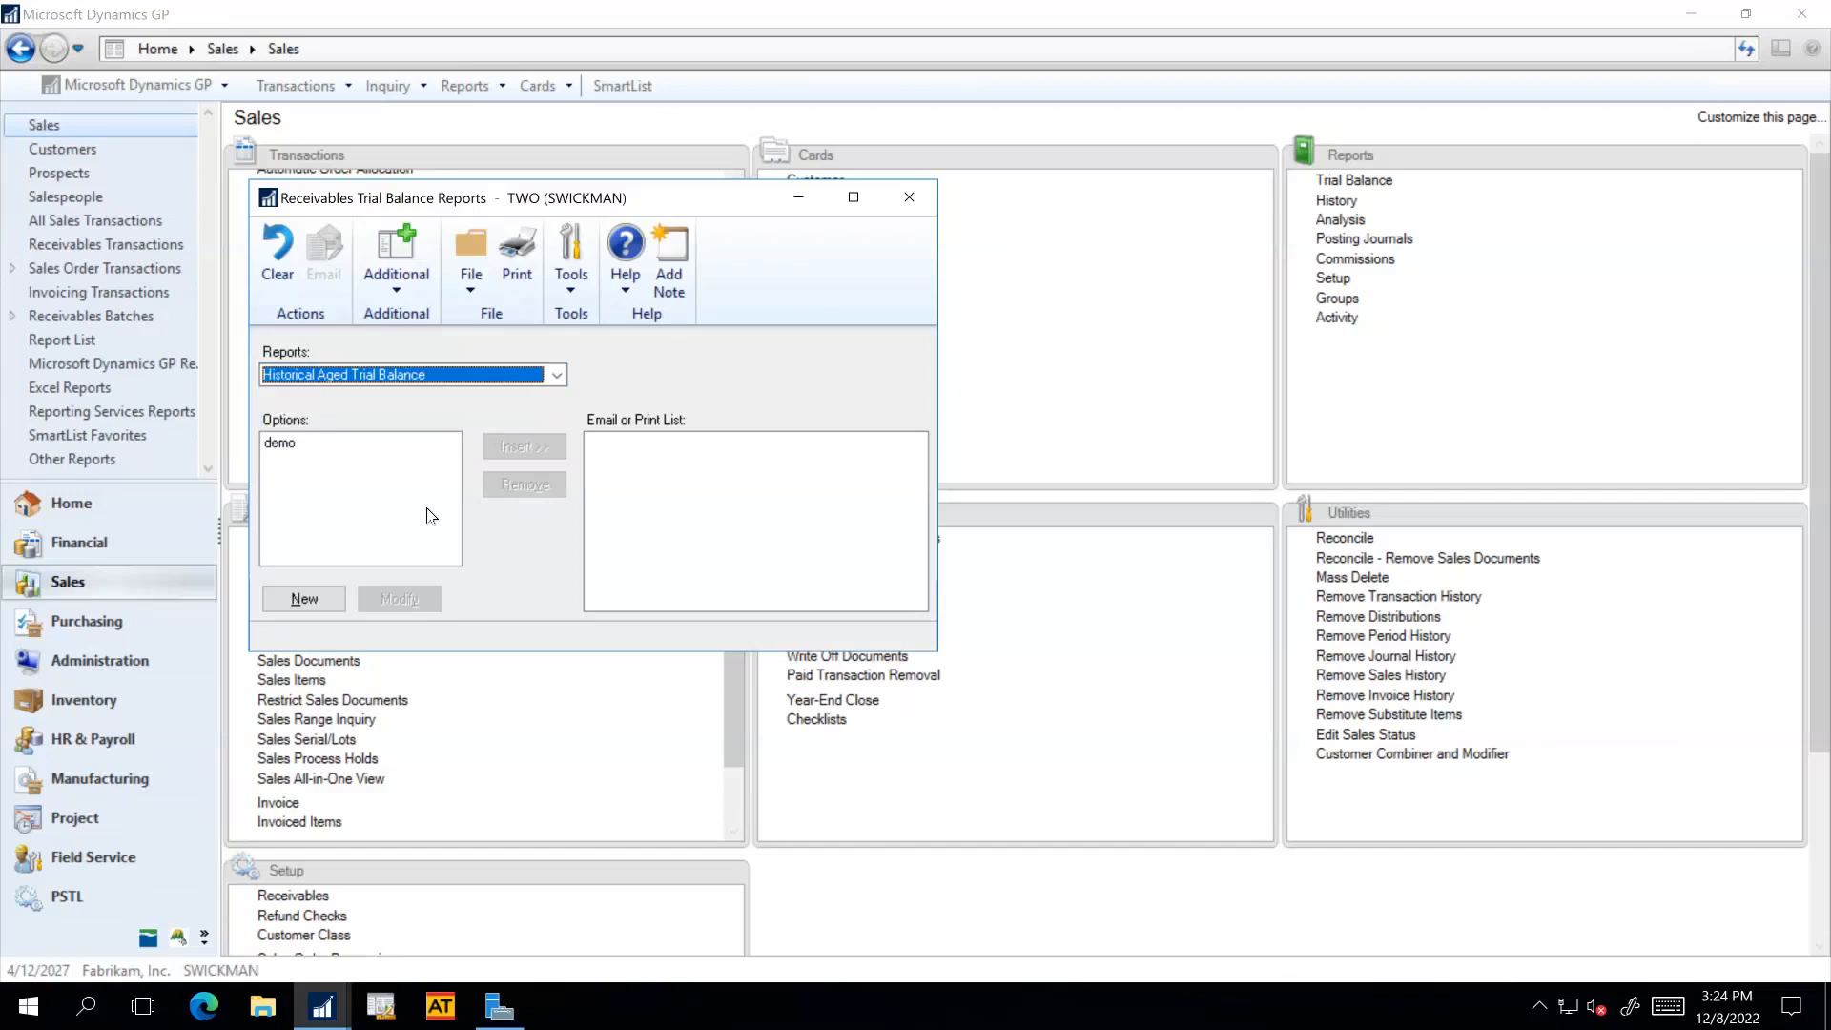
click(557, 375)
click(455, 413)
Switch to the PowerPoint presentation and advance to the Receivables Management Year-End Close Checklist slide.
click(1107, 14)
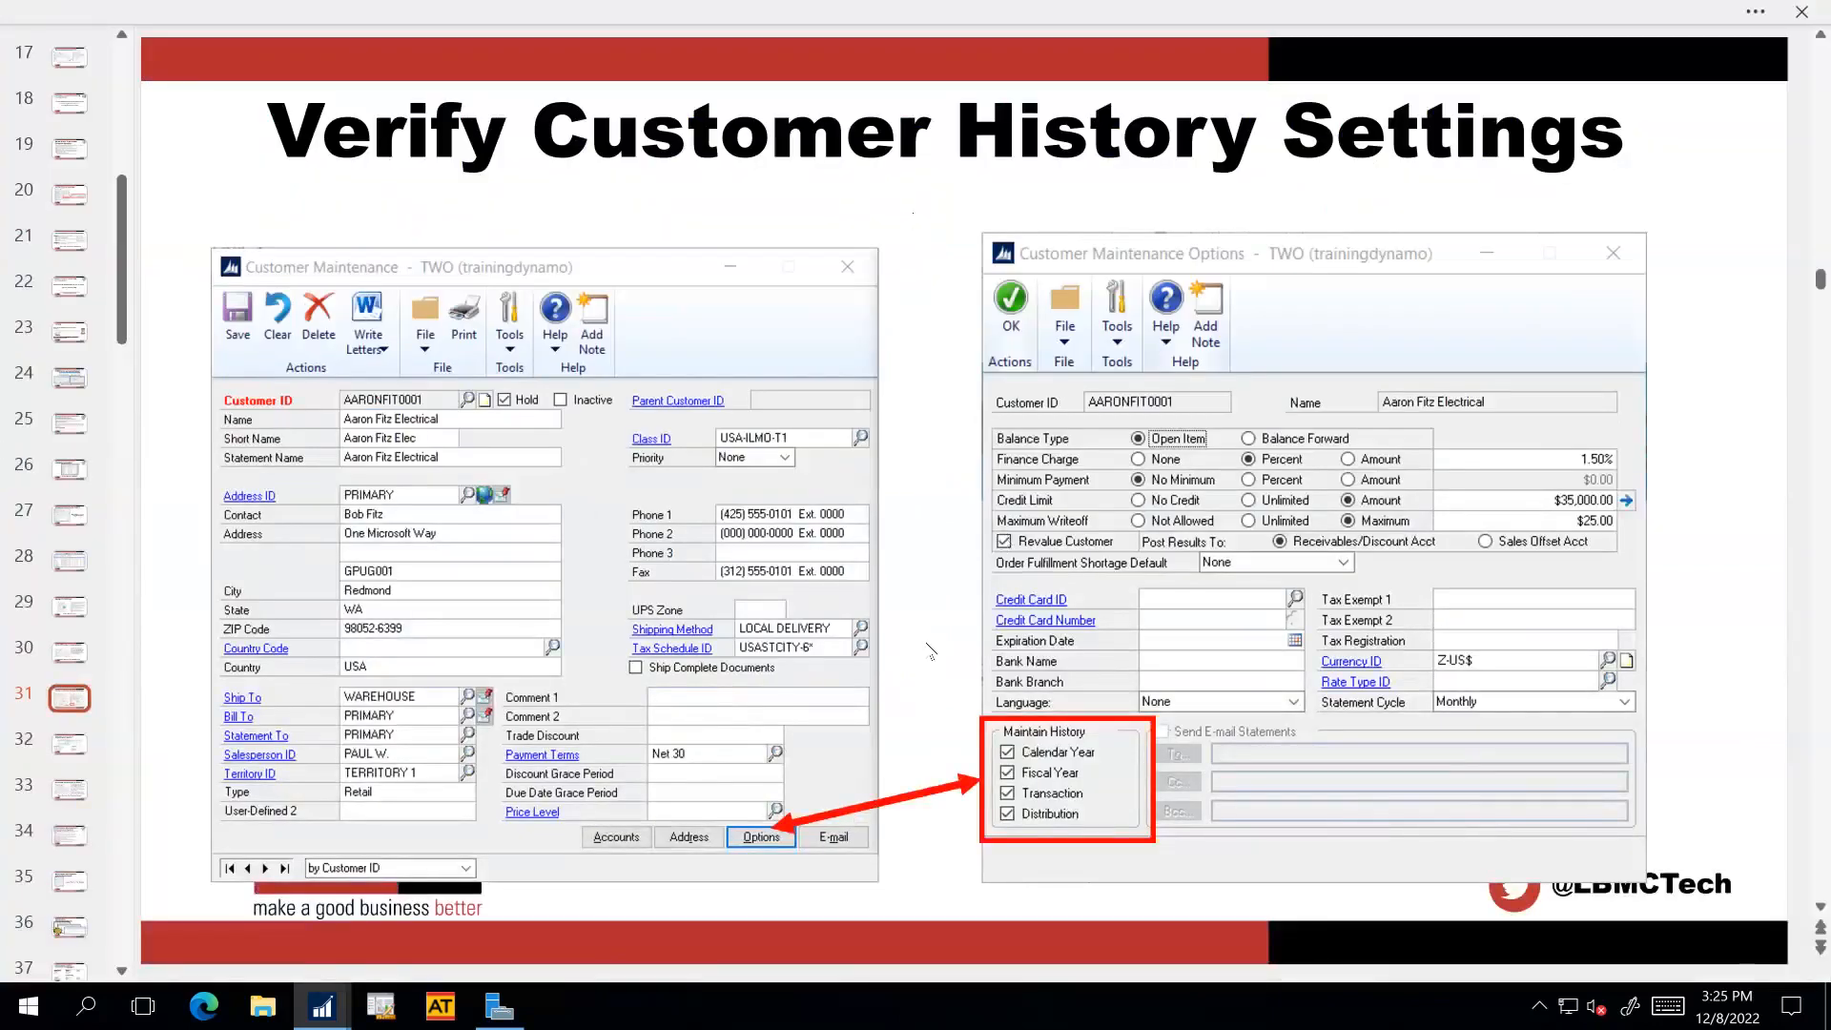
key(Down)
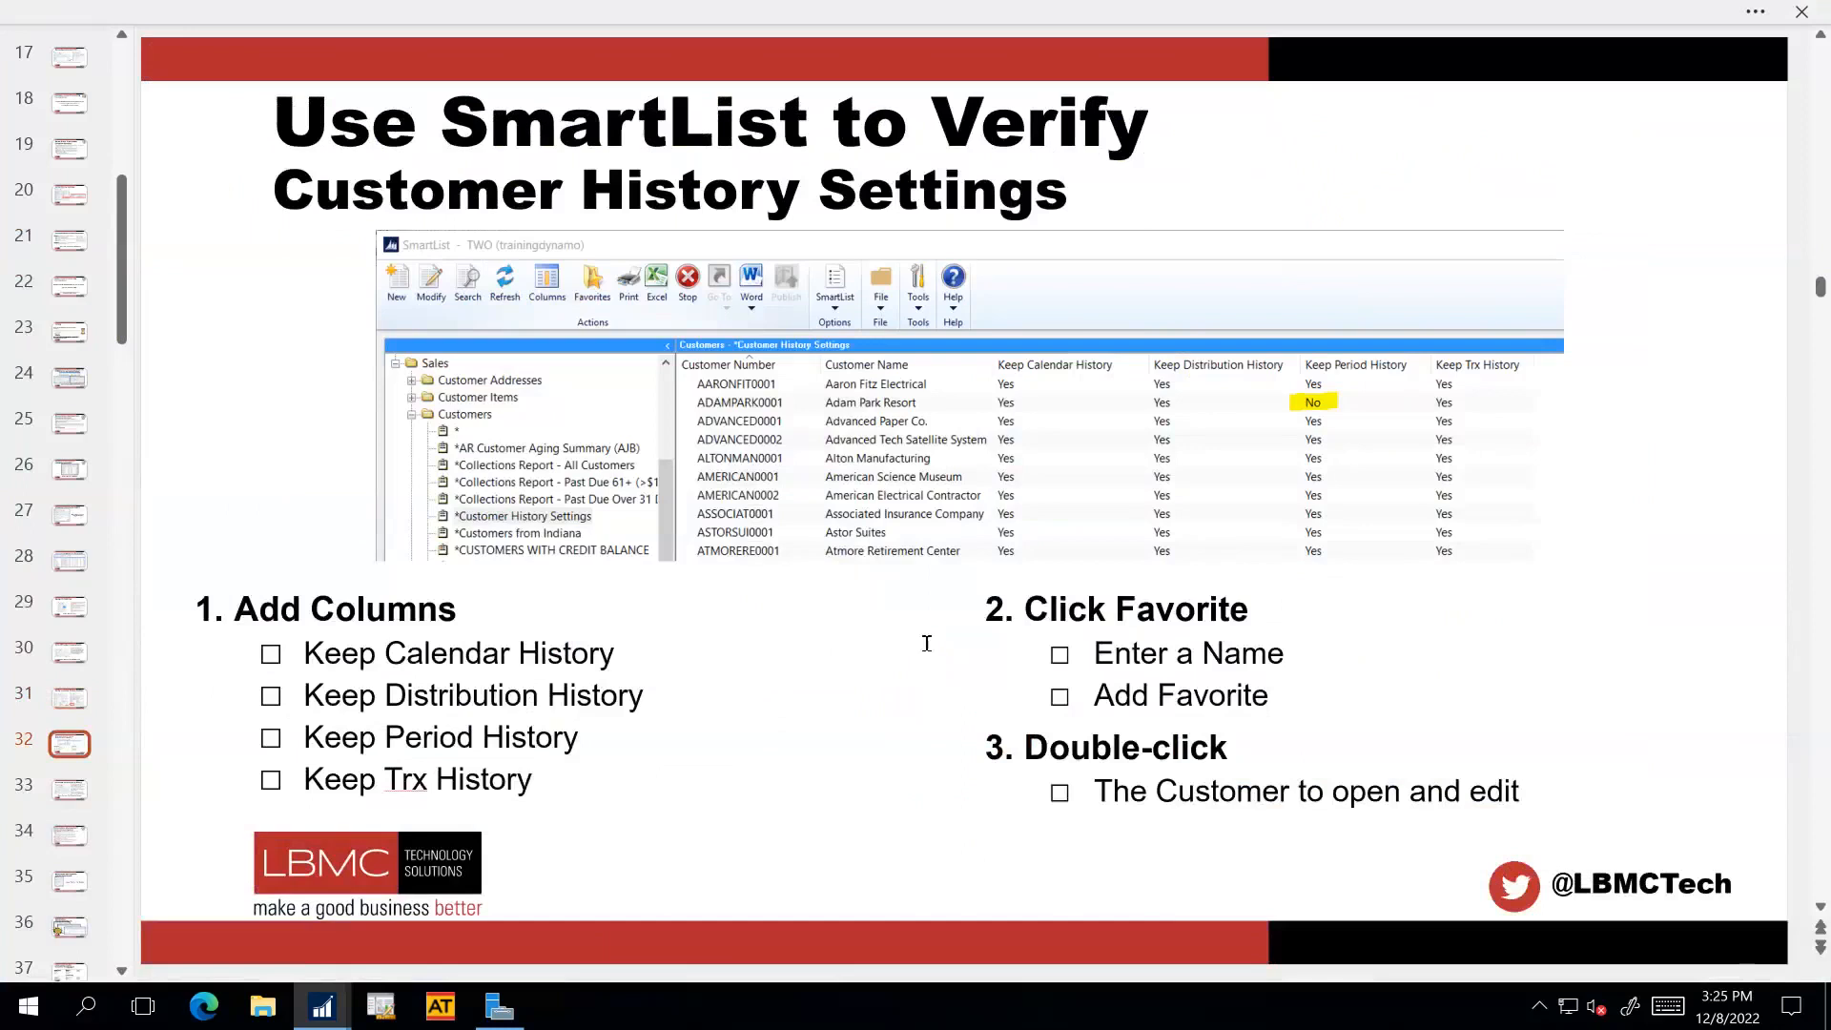
key(Down)
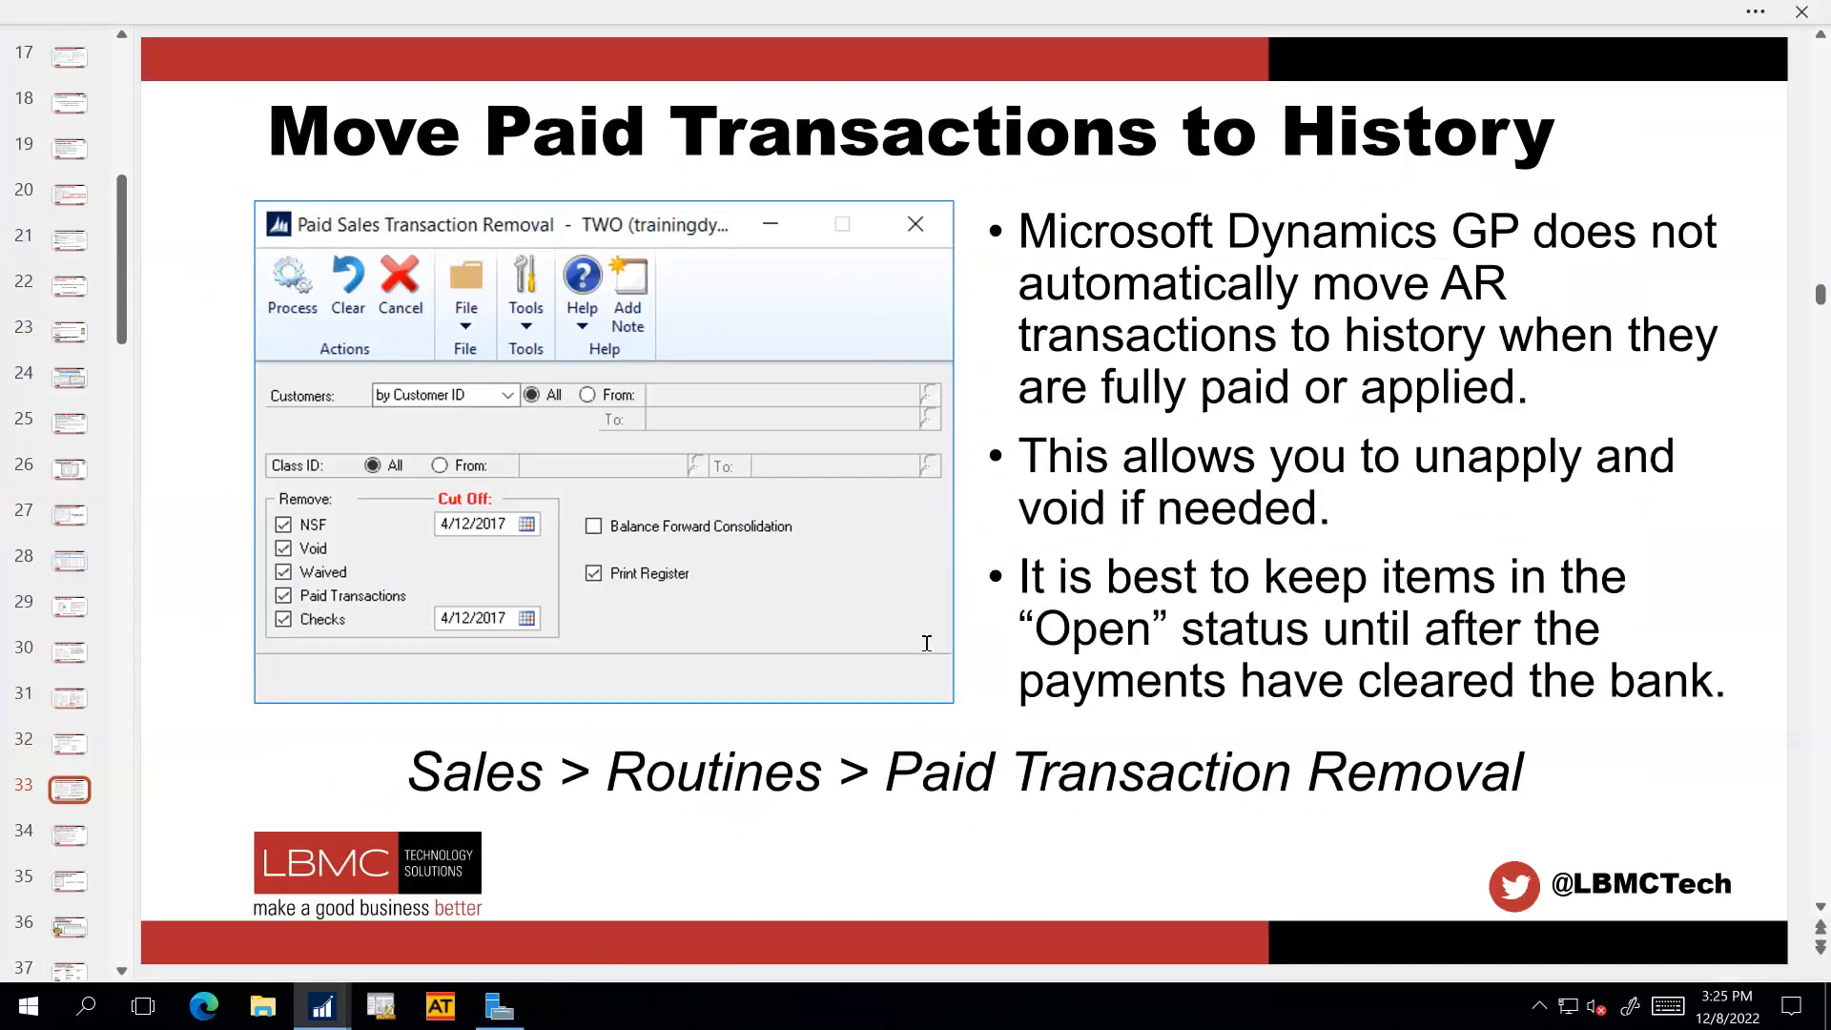
key(Down)
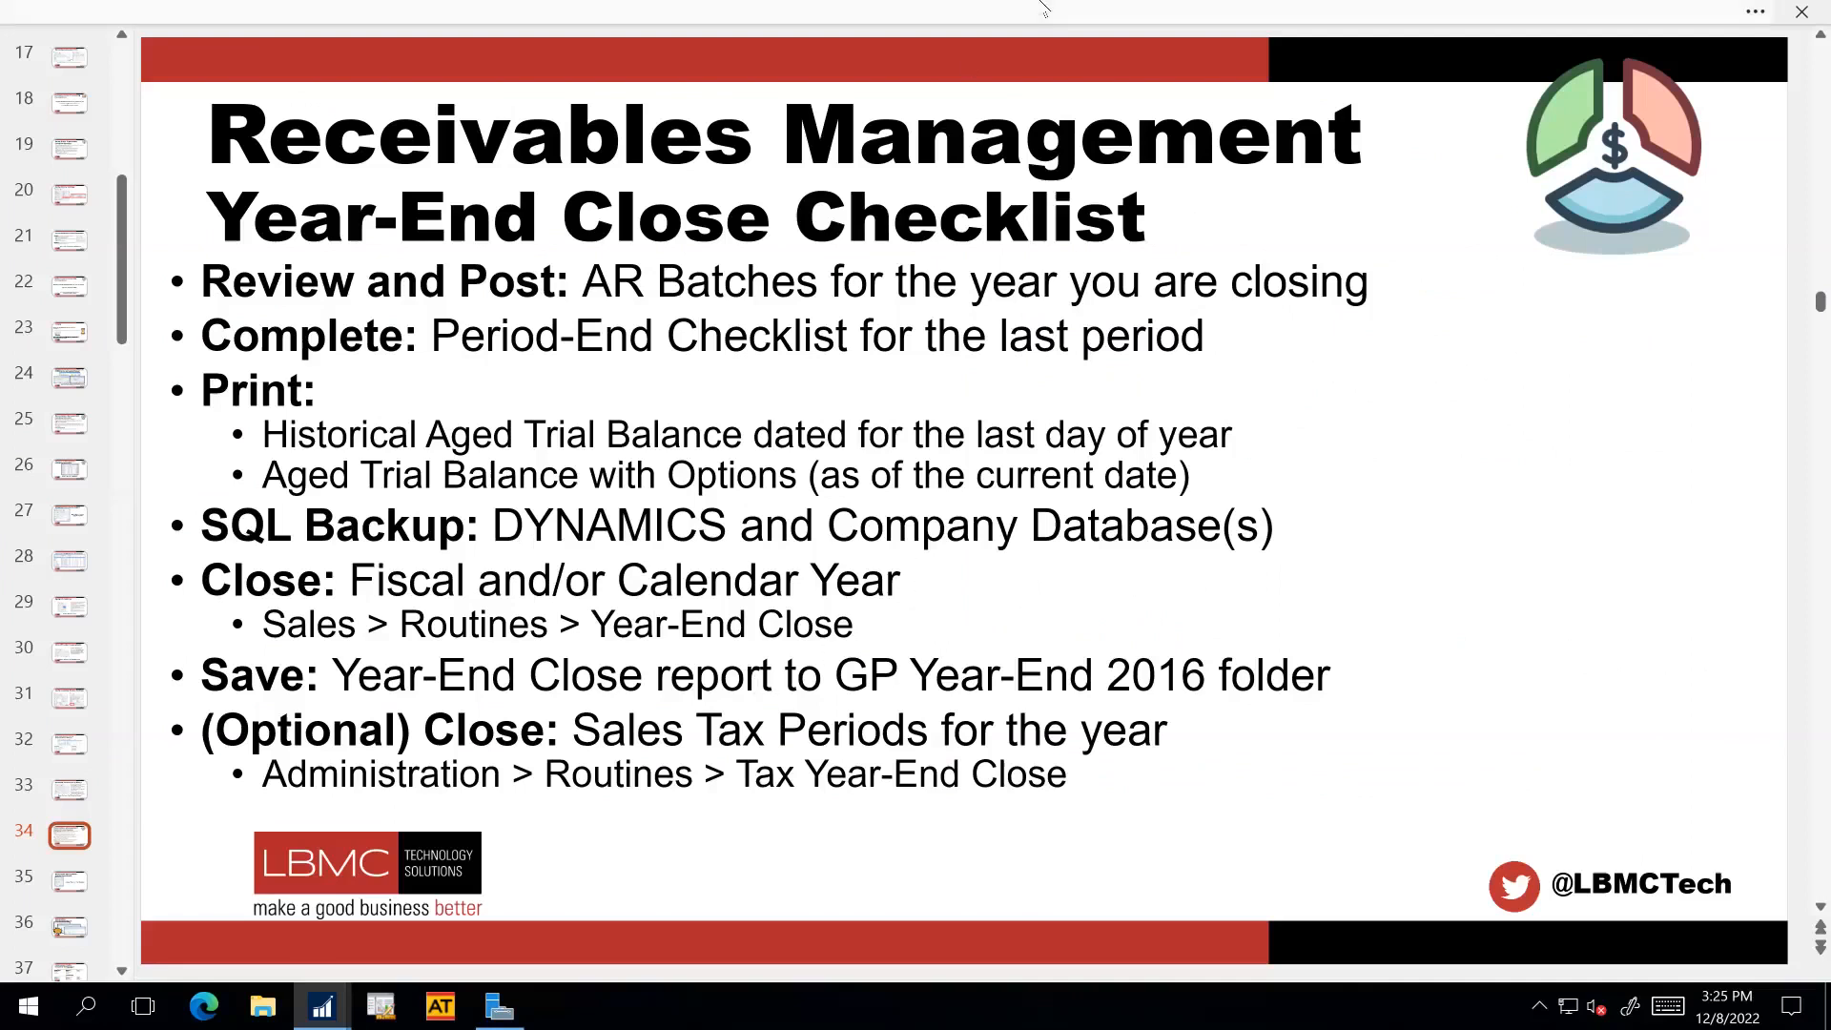
Return to Dynamics GP, close the Receivables Trial Balance Reports window and open the sales Year-End Close routine.
click(340, 1003)
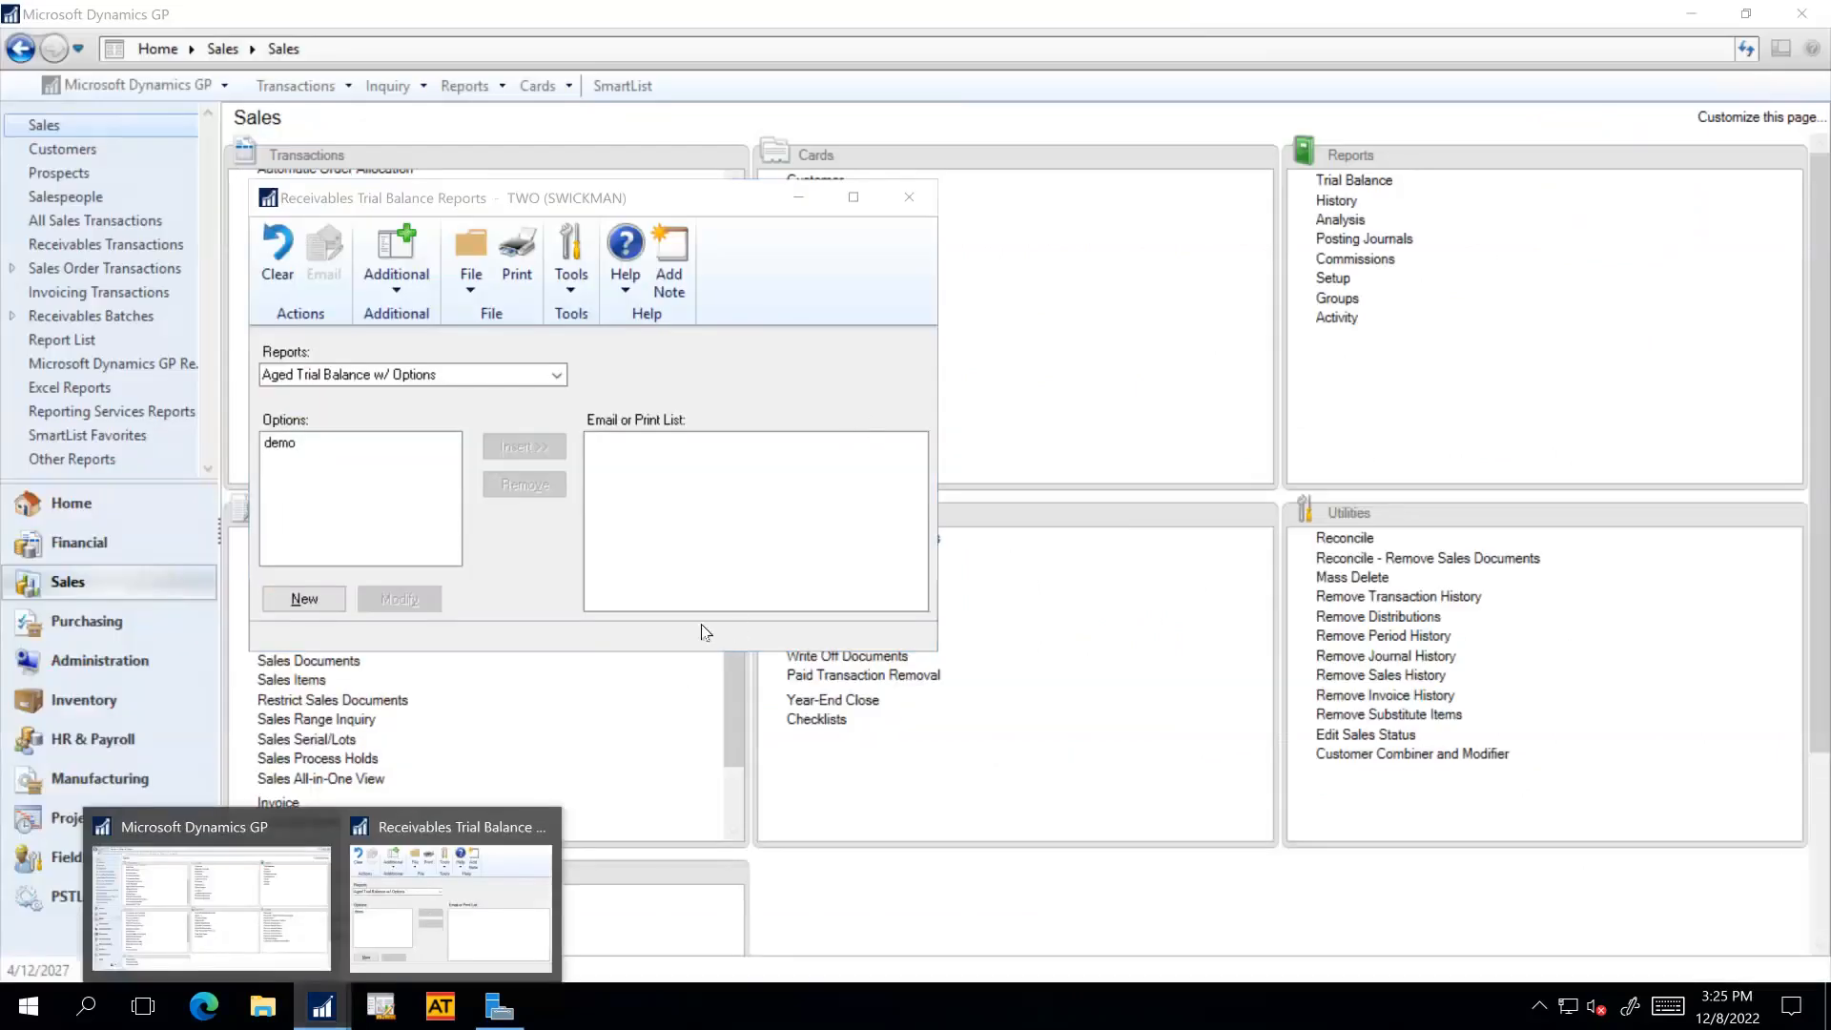
click(911, 194)
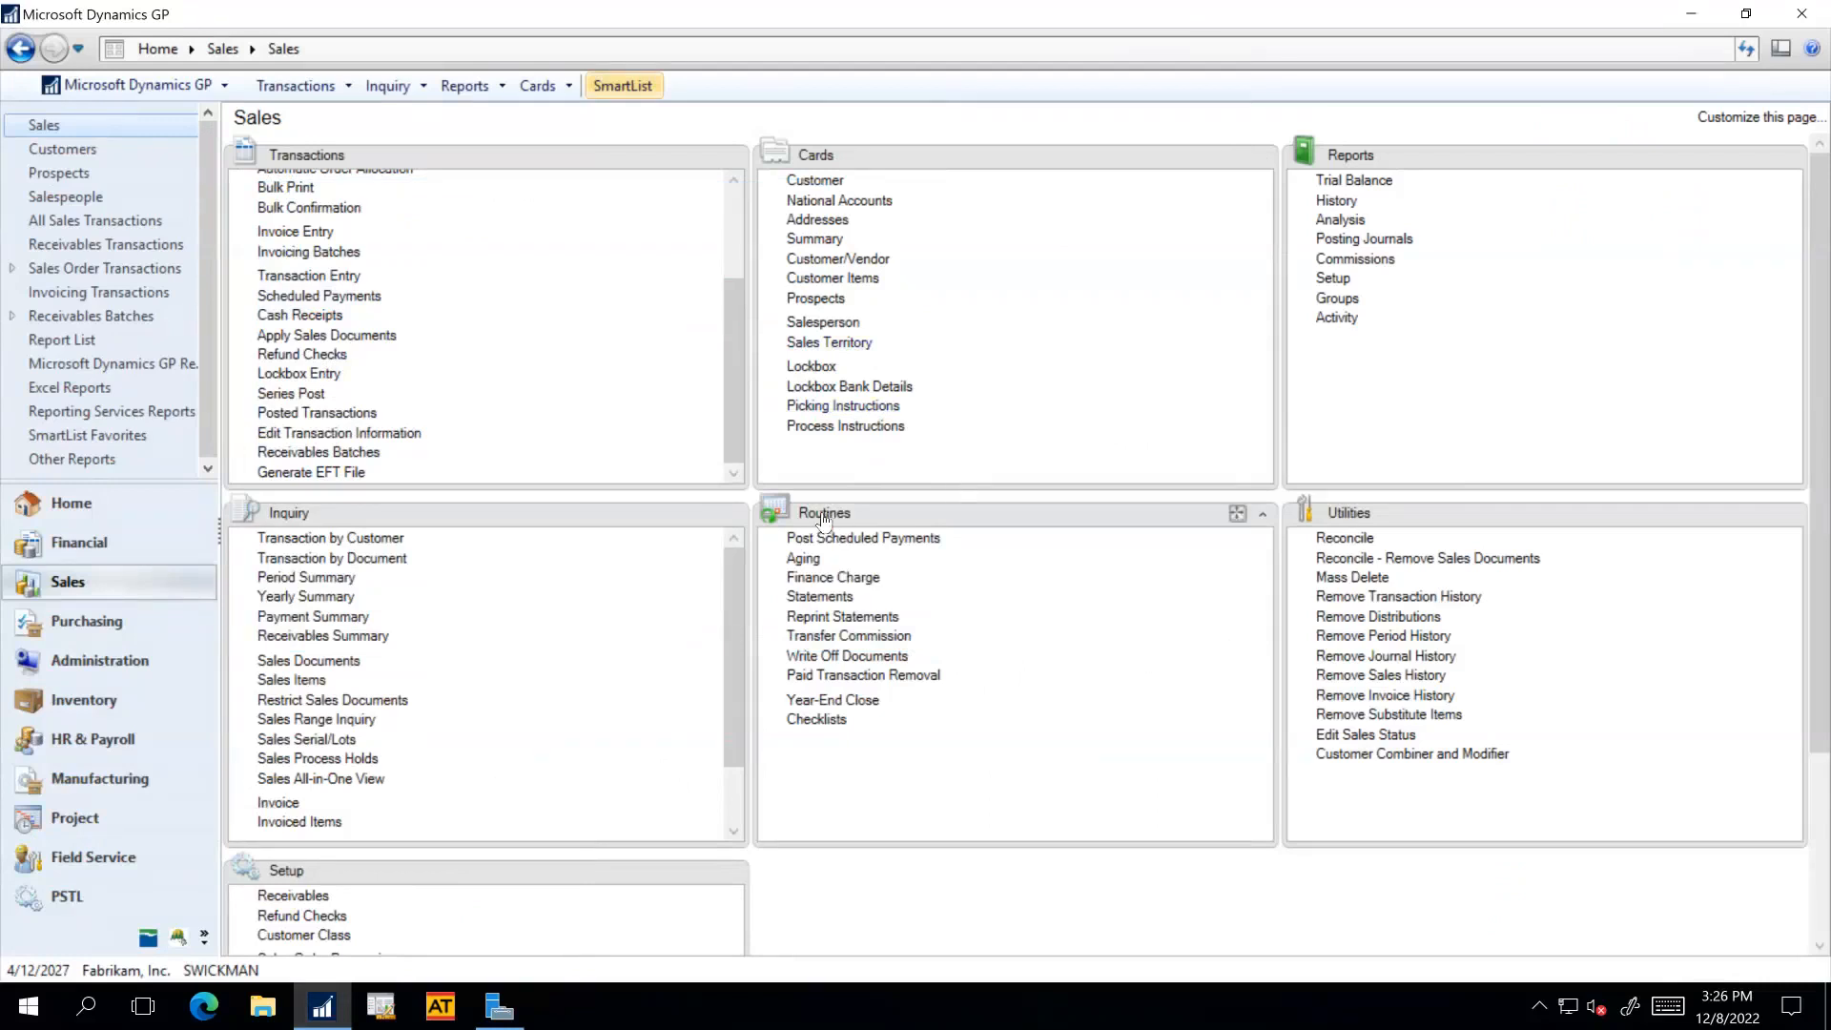
click(818, 705)
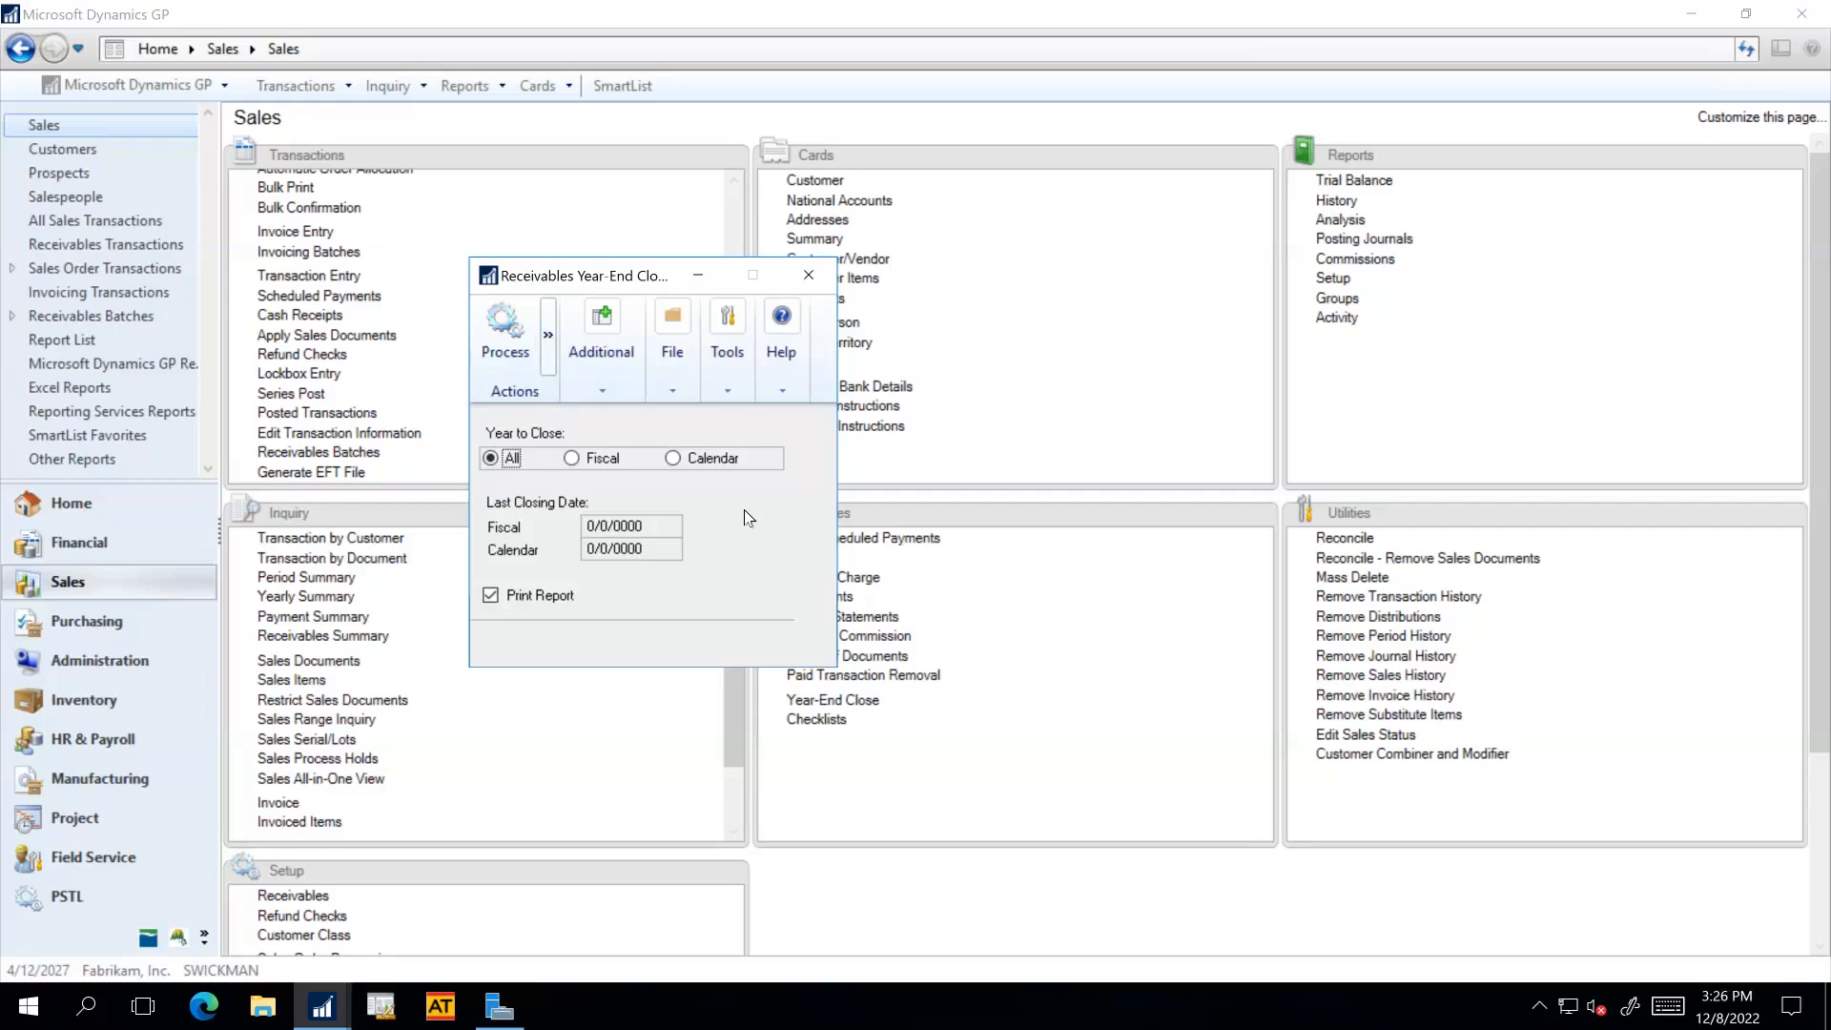
Close the Receivables Year-End Close window without processing and open the company's Fiscal Periods setup in Administration.
click(809, 277)
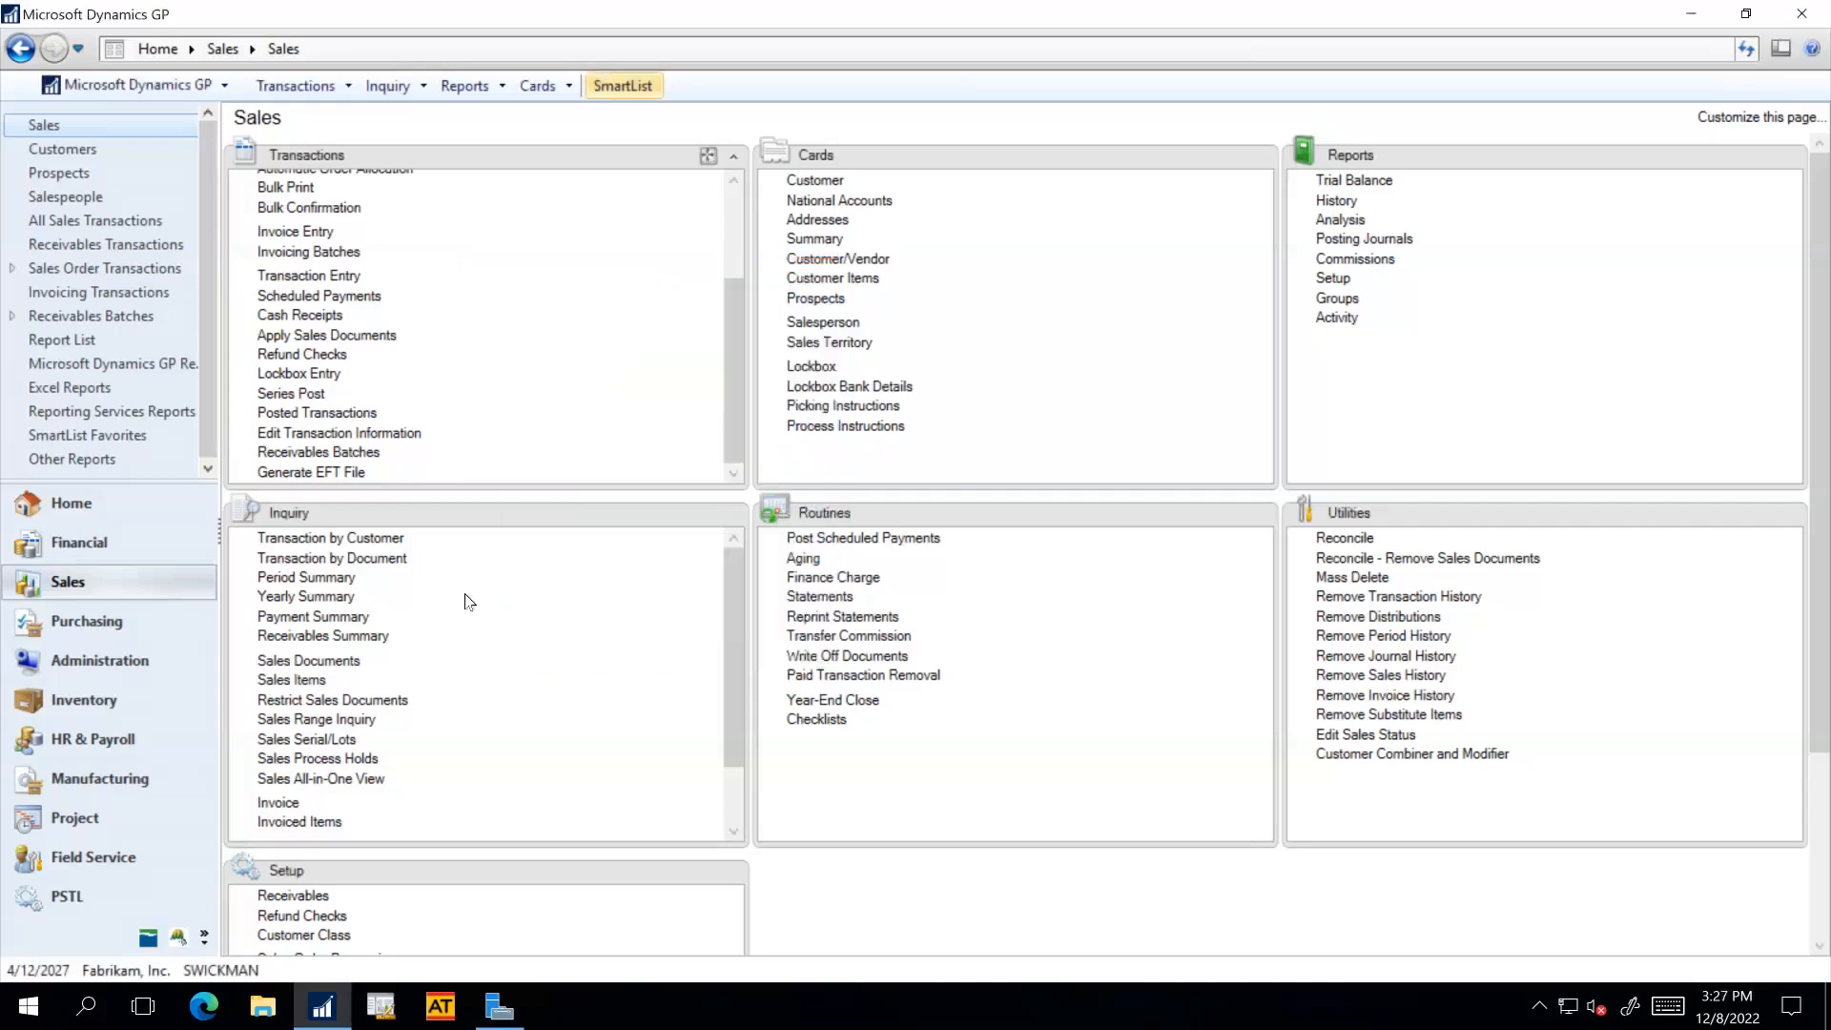
click(107, 547)
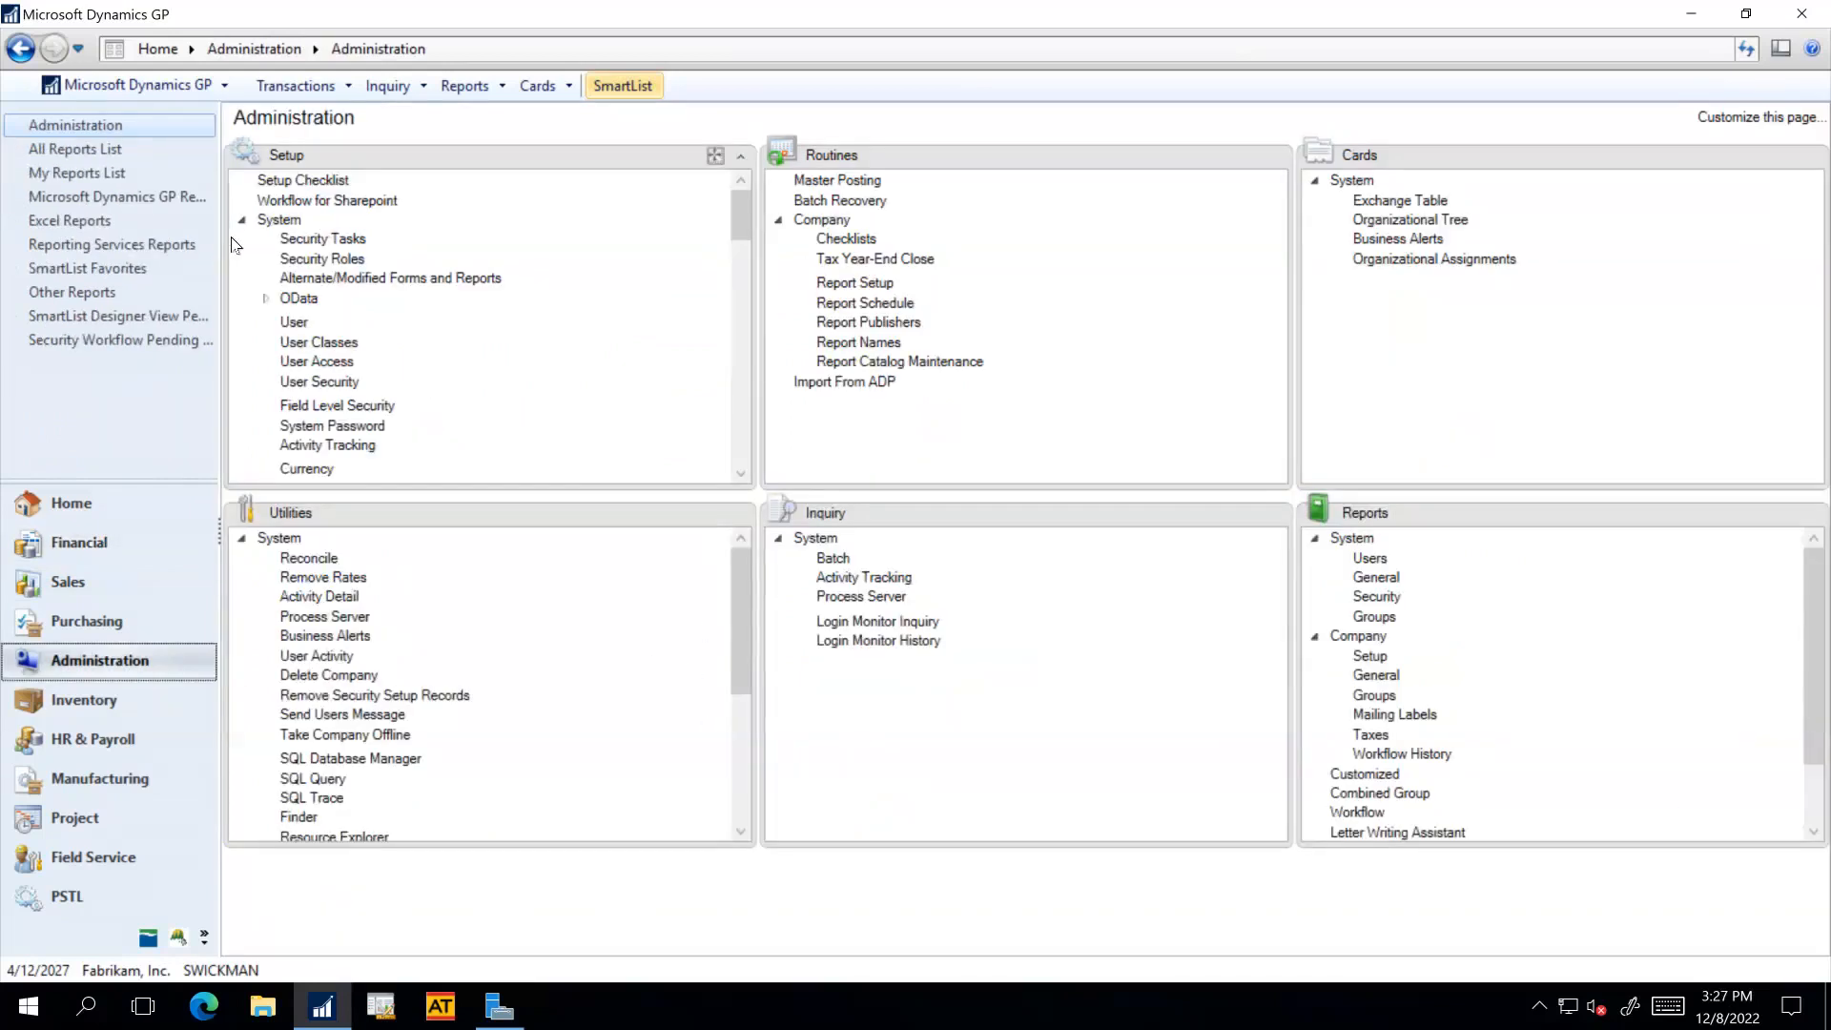
click(242, 220)
click(315, 299)
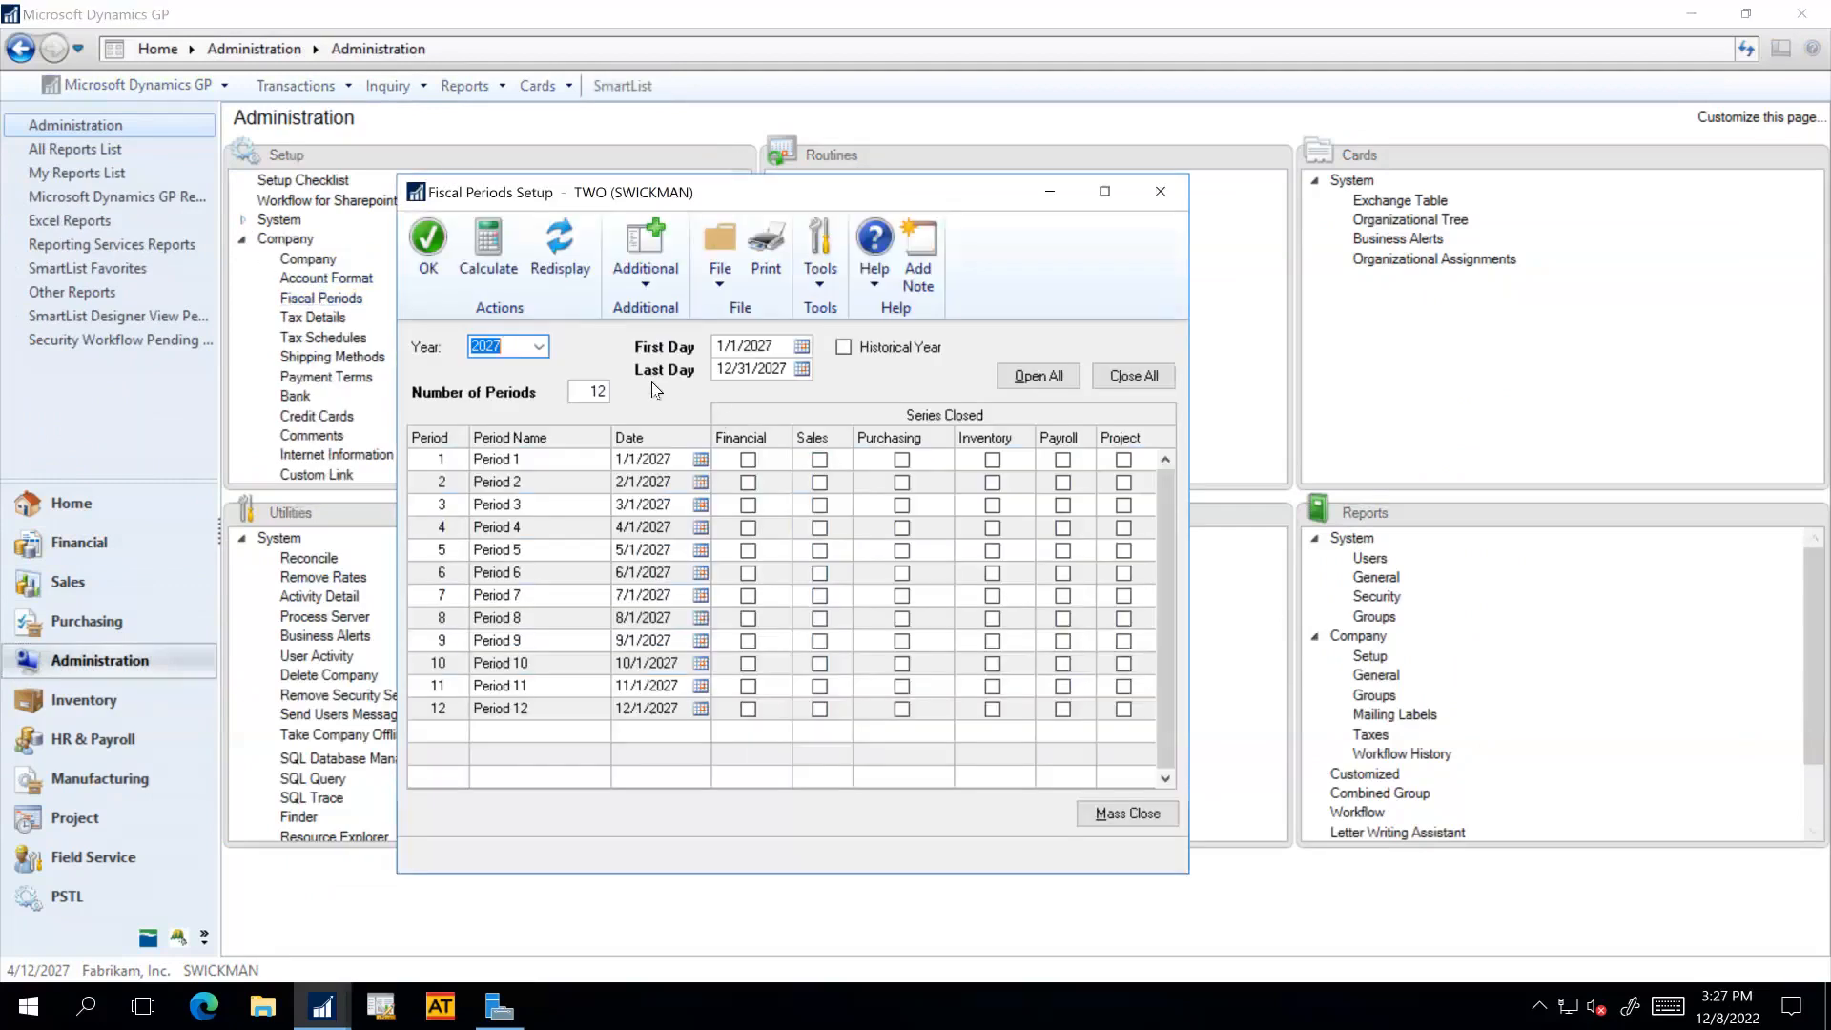
Review the year list and the Period 12 closing options for Financial and Sales, and close Fiscal Periods Setup.
click(539, 346)
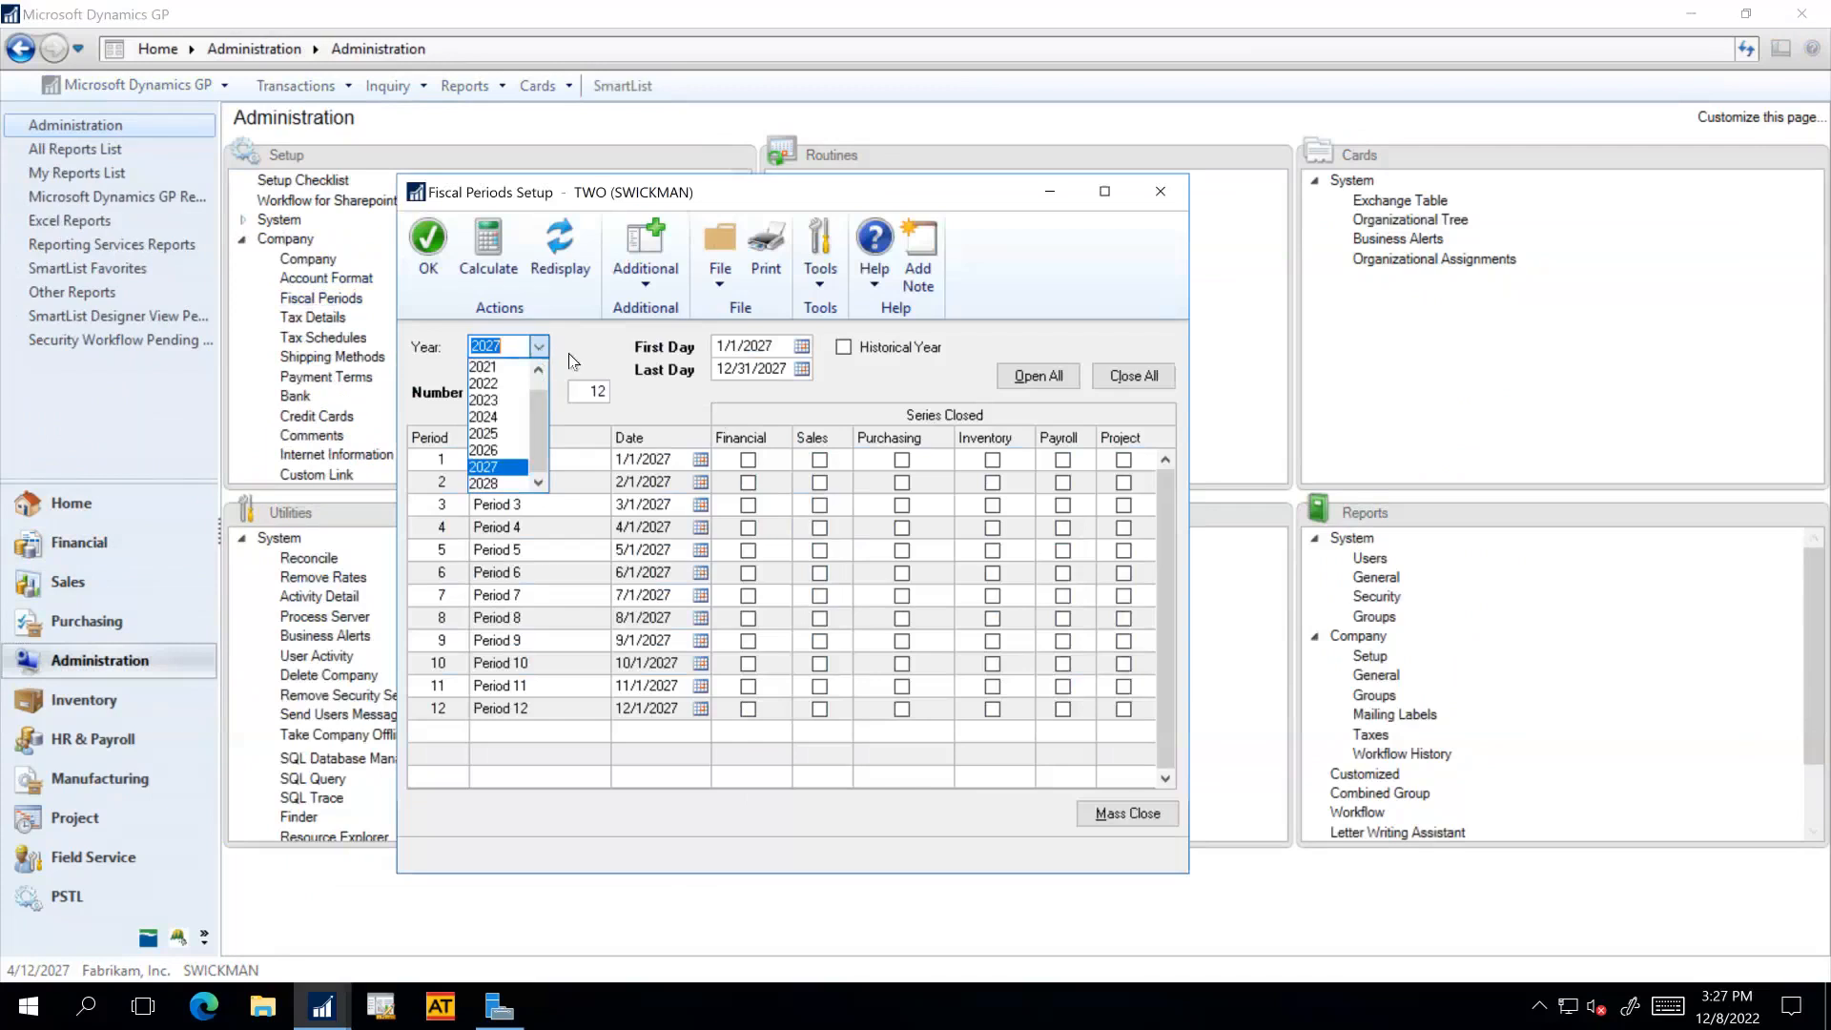
click(575, 347)
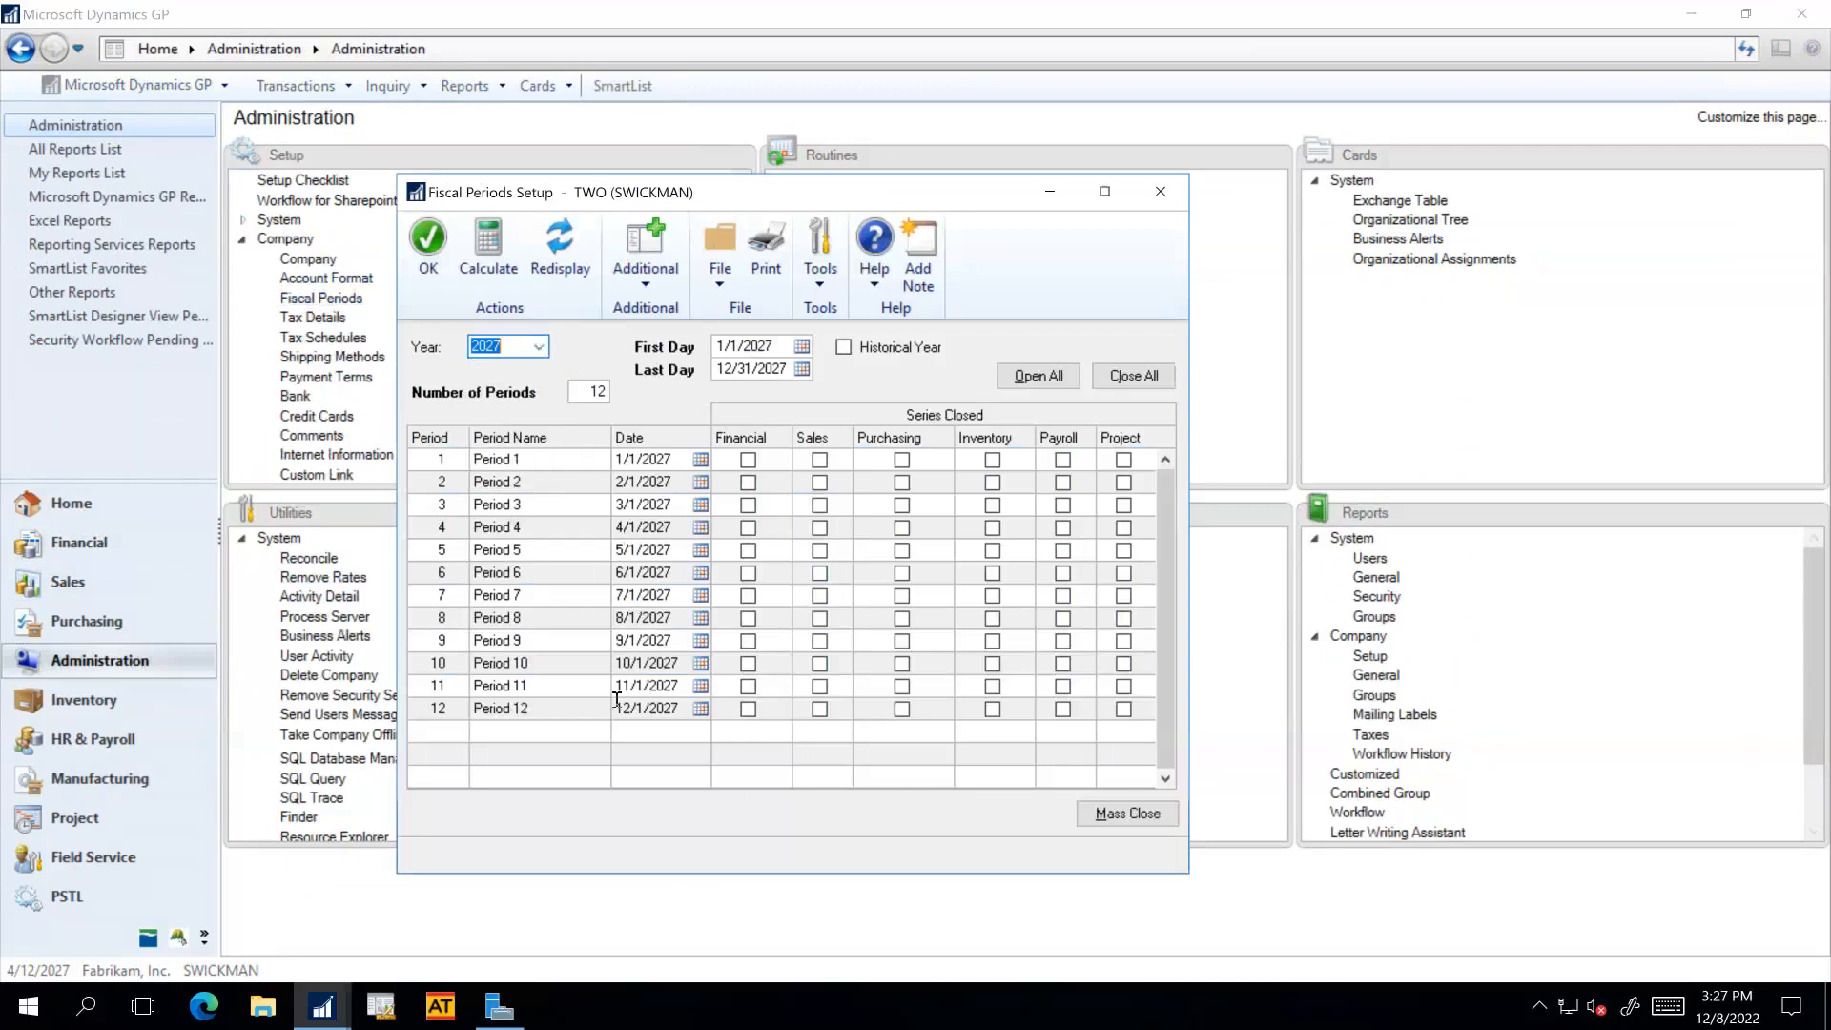
click(749, 710)
click(819, 710)
key(space)
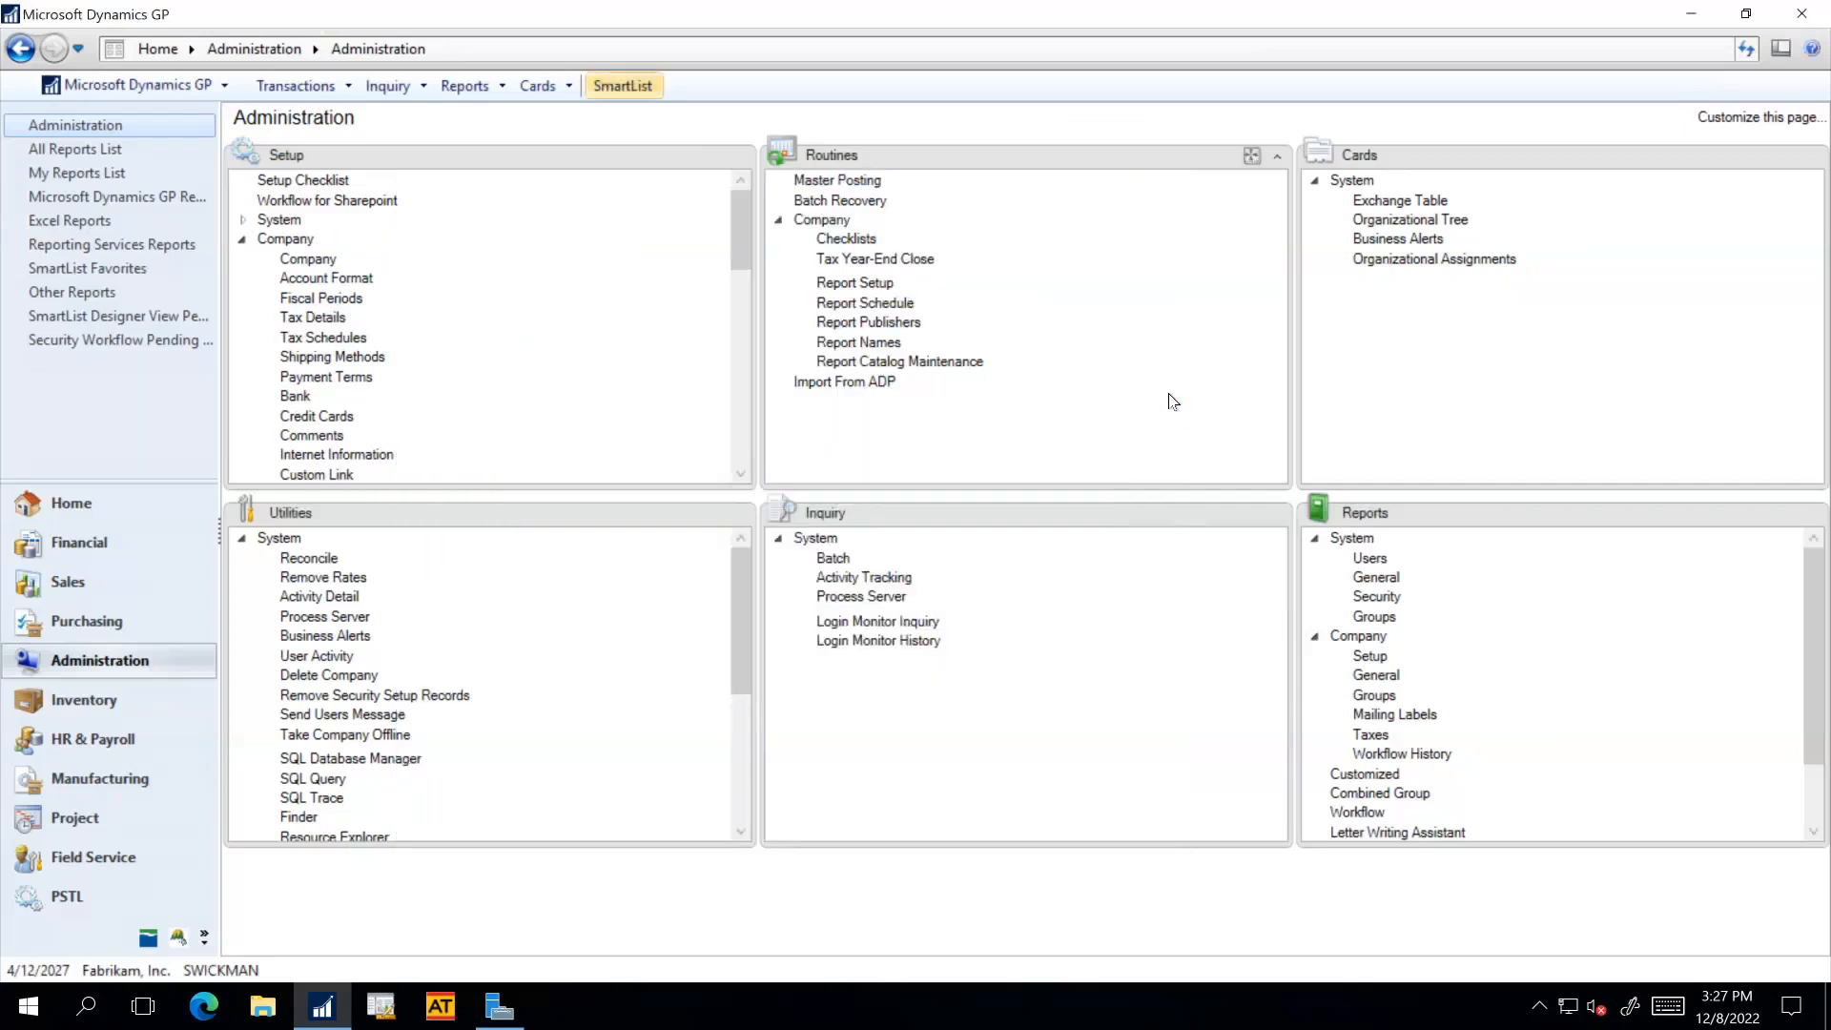
Switch to the PowerPoint presentation and advance through the receivables year-end slides to Receivables Fields Changed by Year-End Close.
mouse_move(1105, 19)
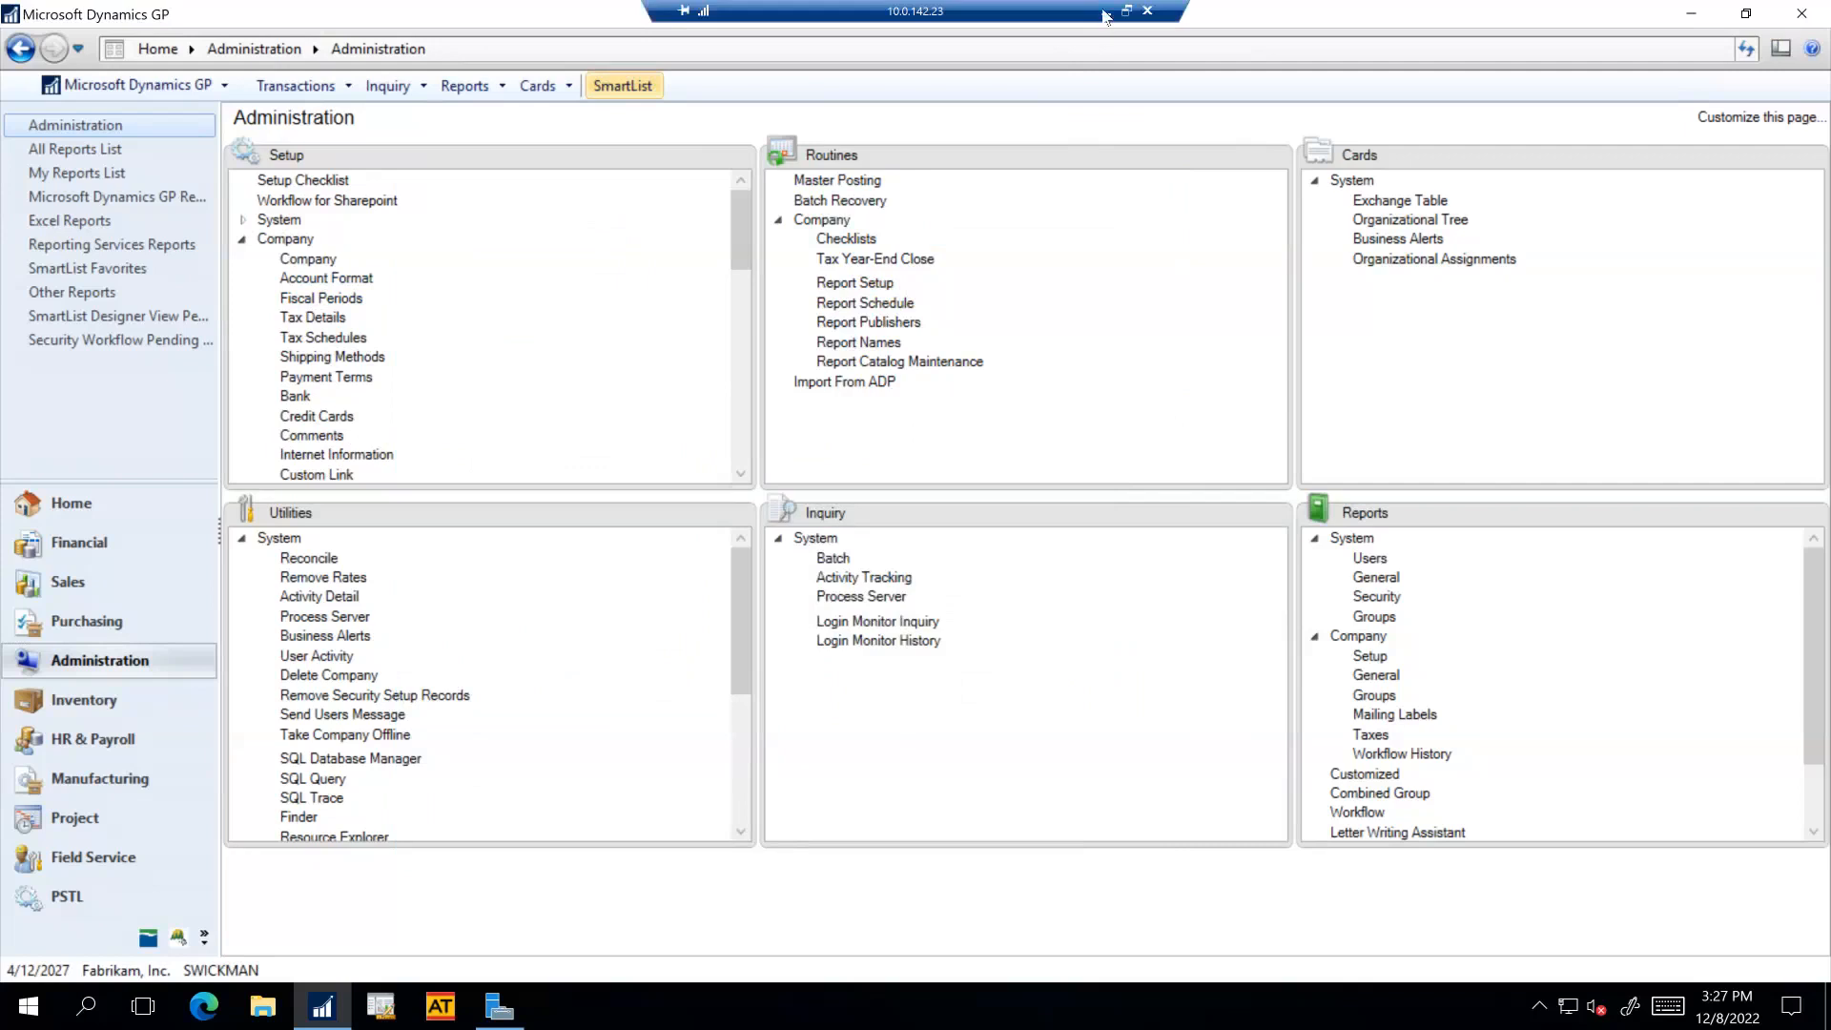
click(1105, 14)
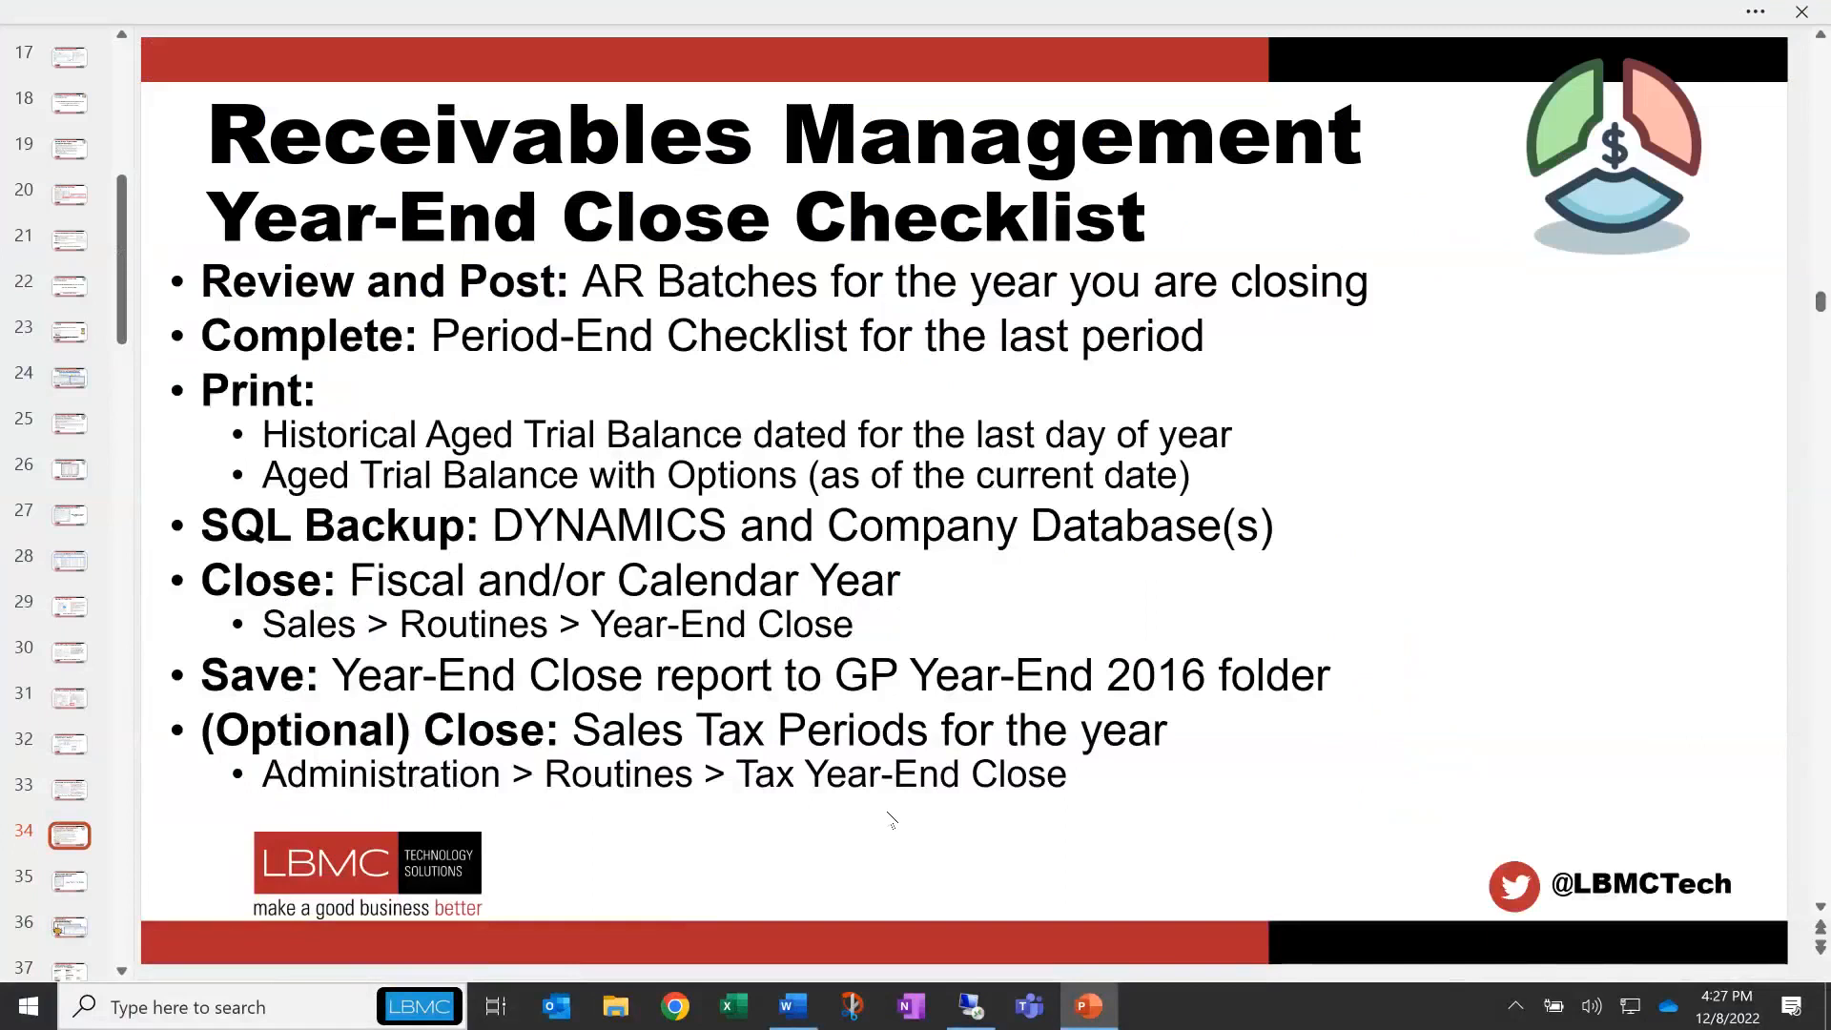
key(Right)
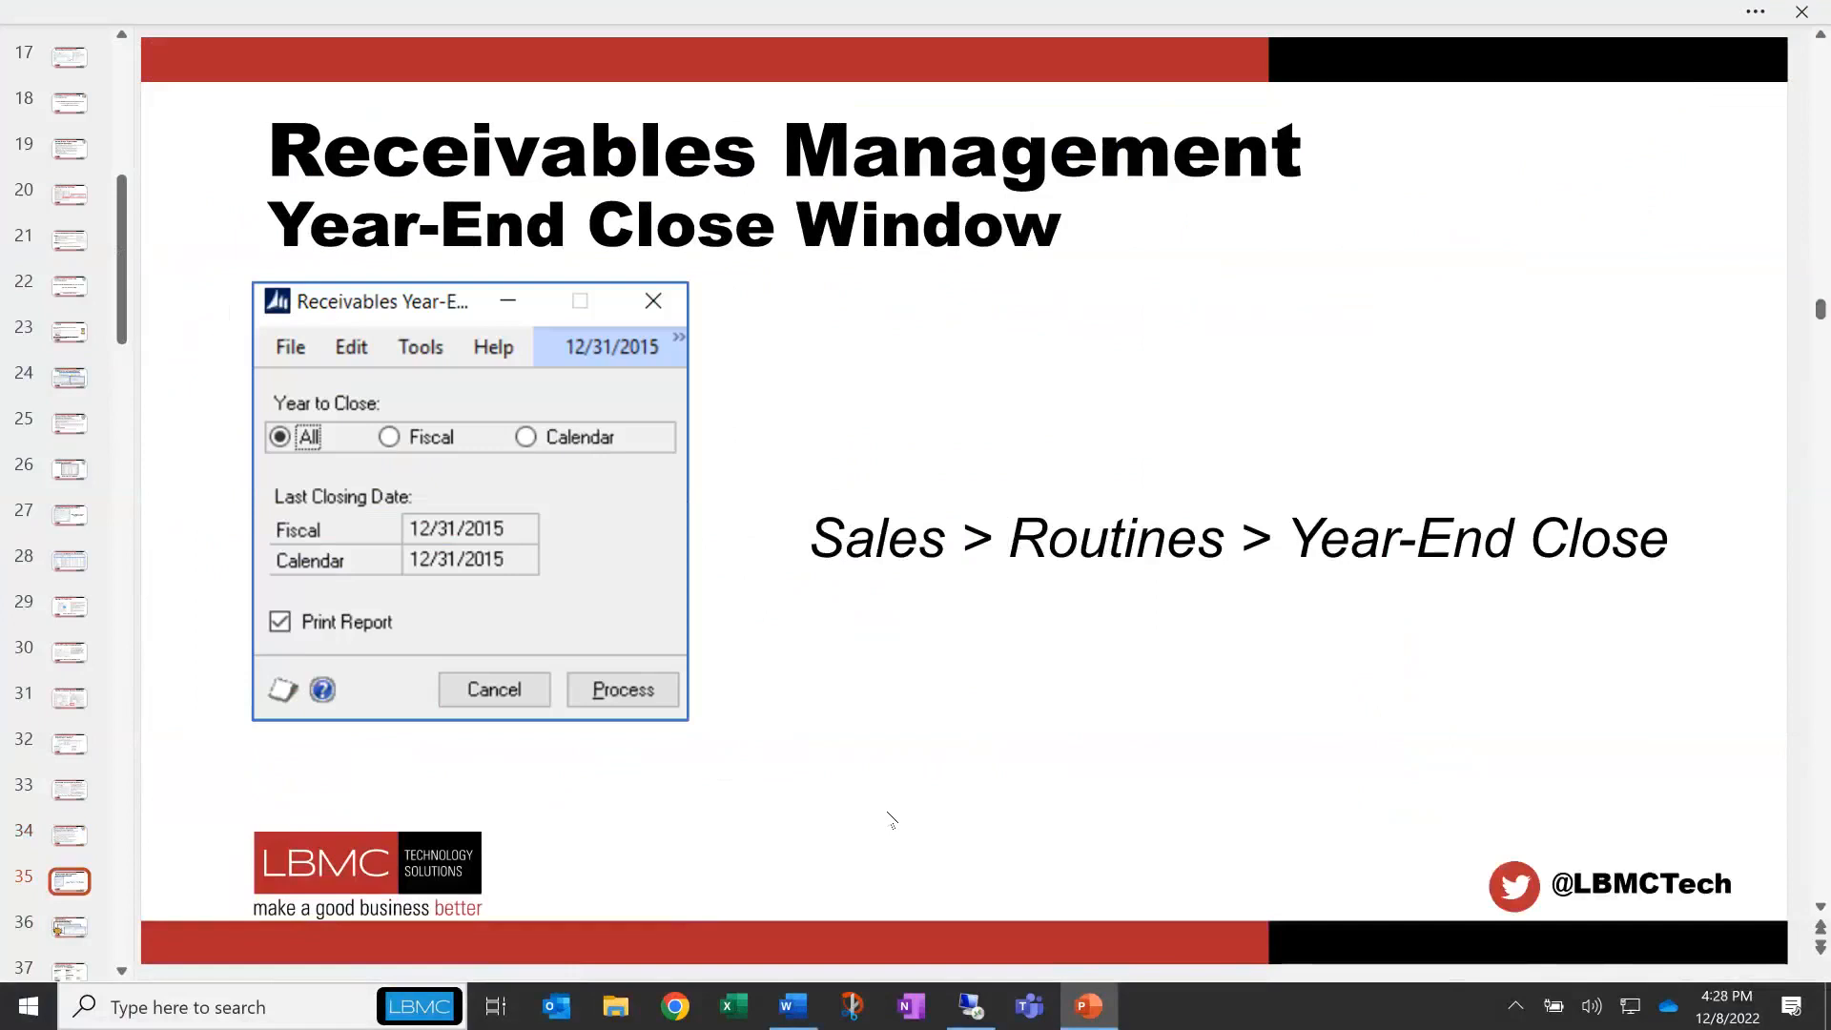
key(Right)
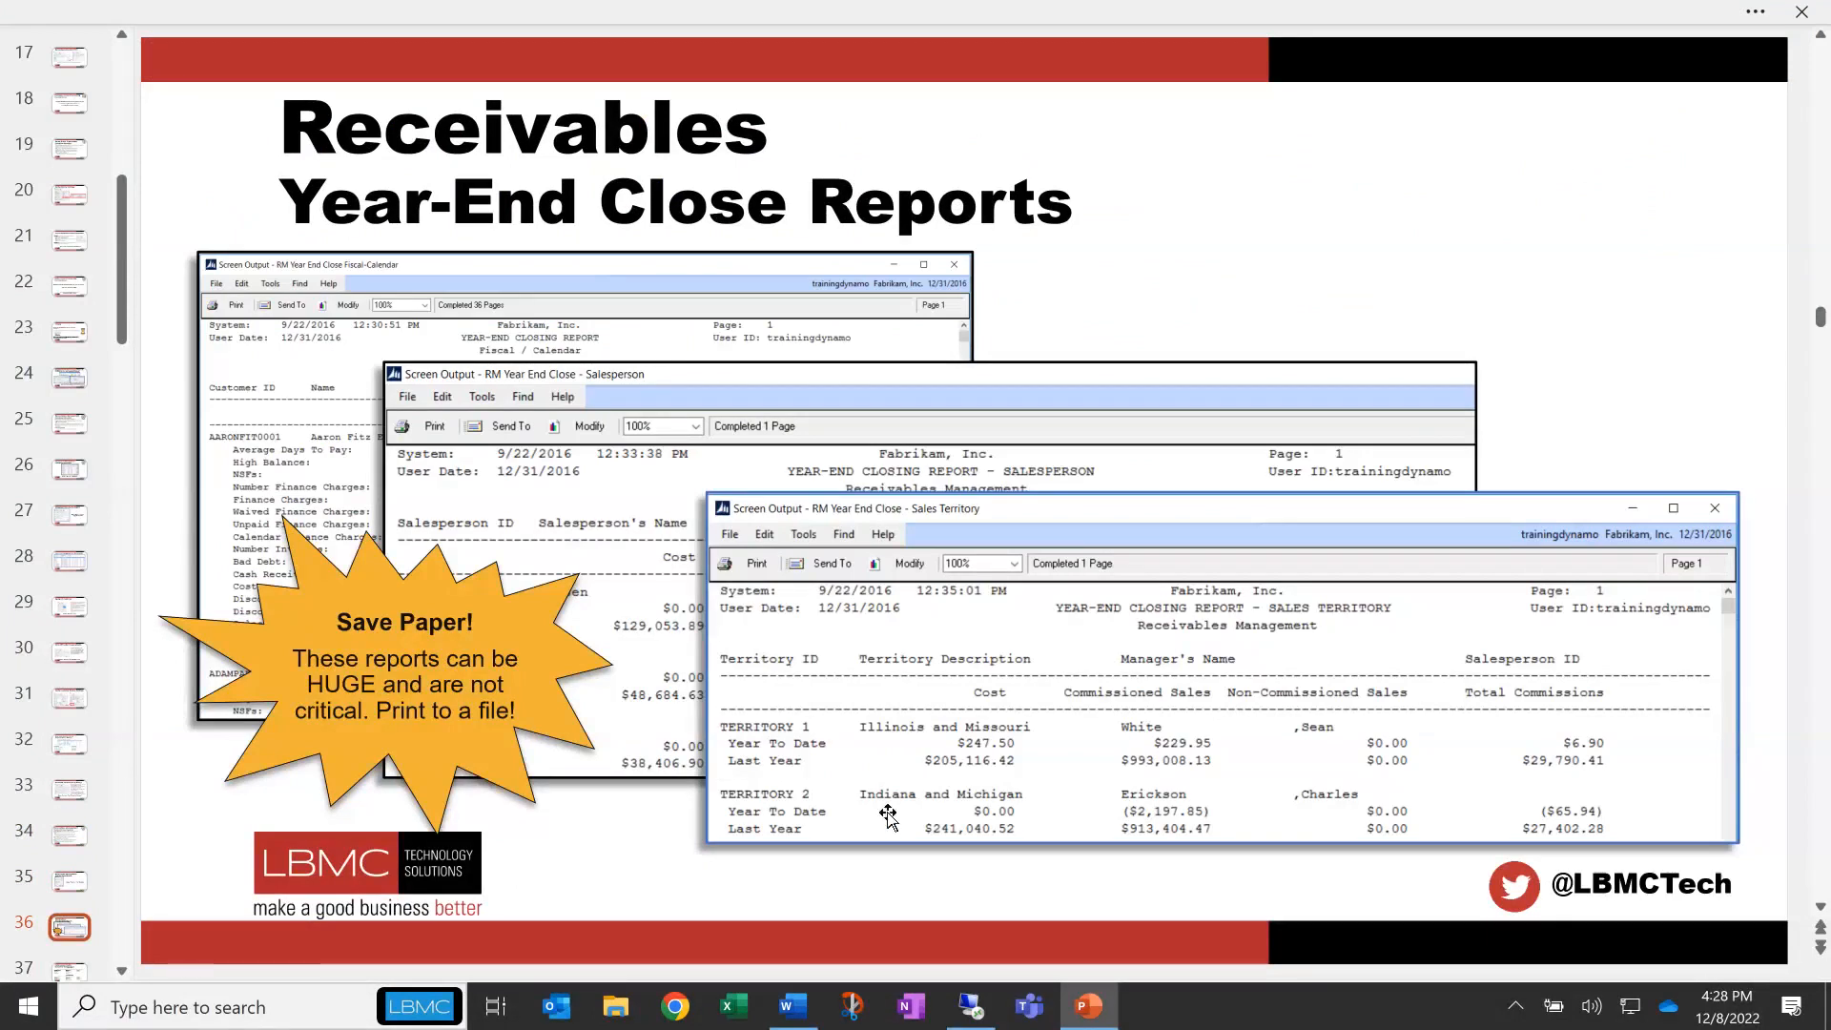
key(Right)
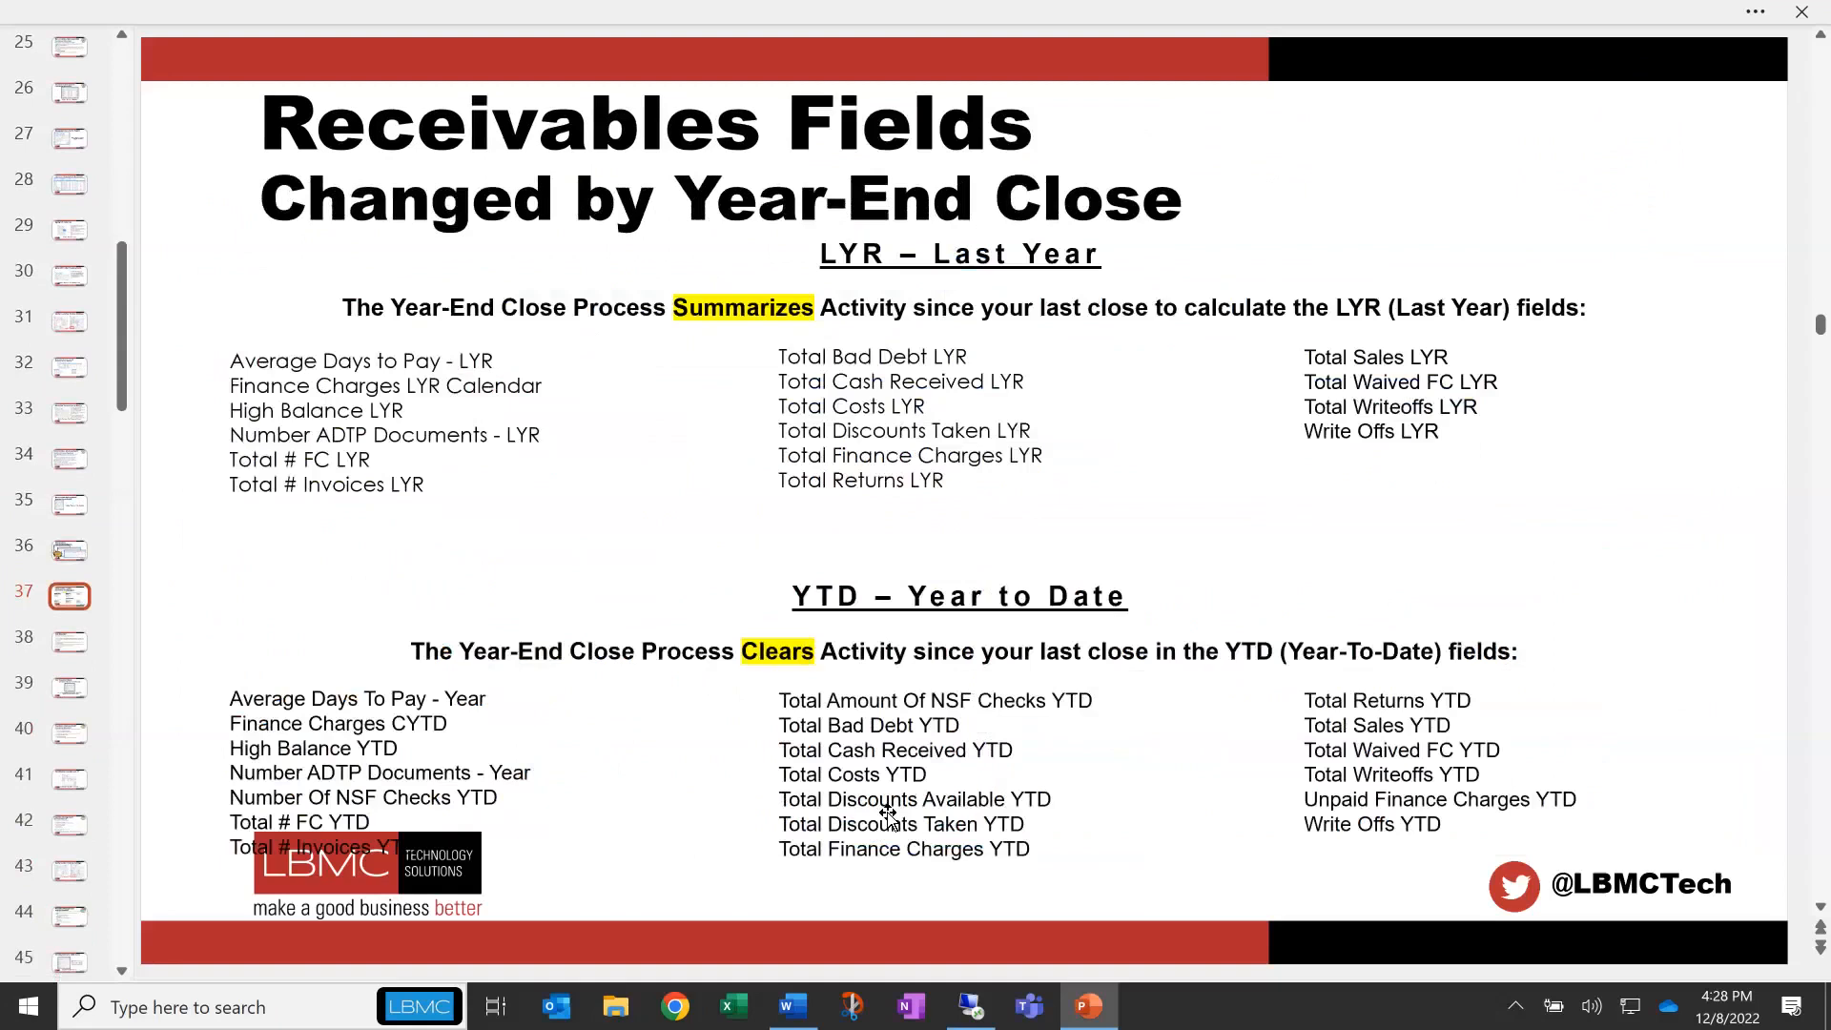
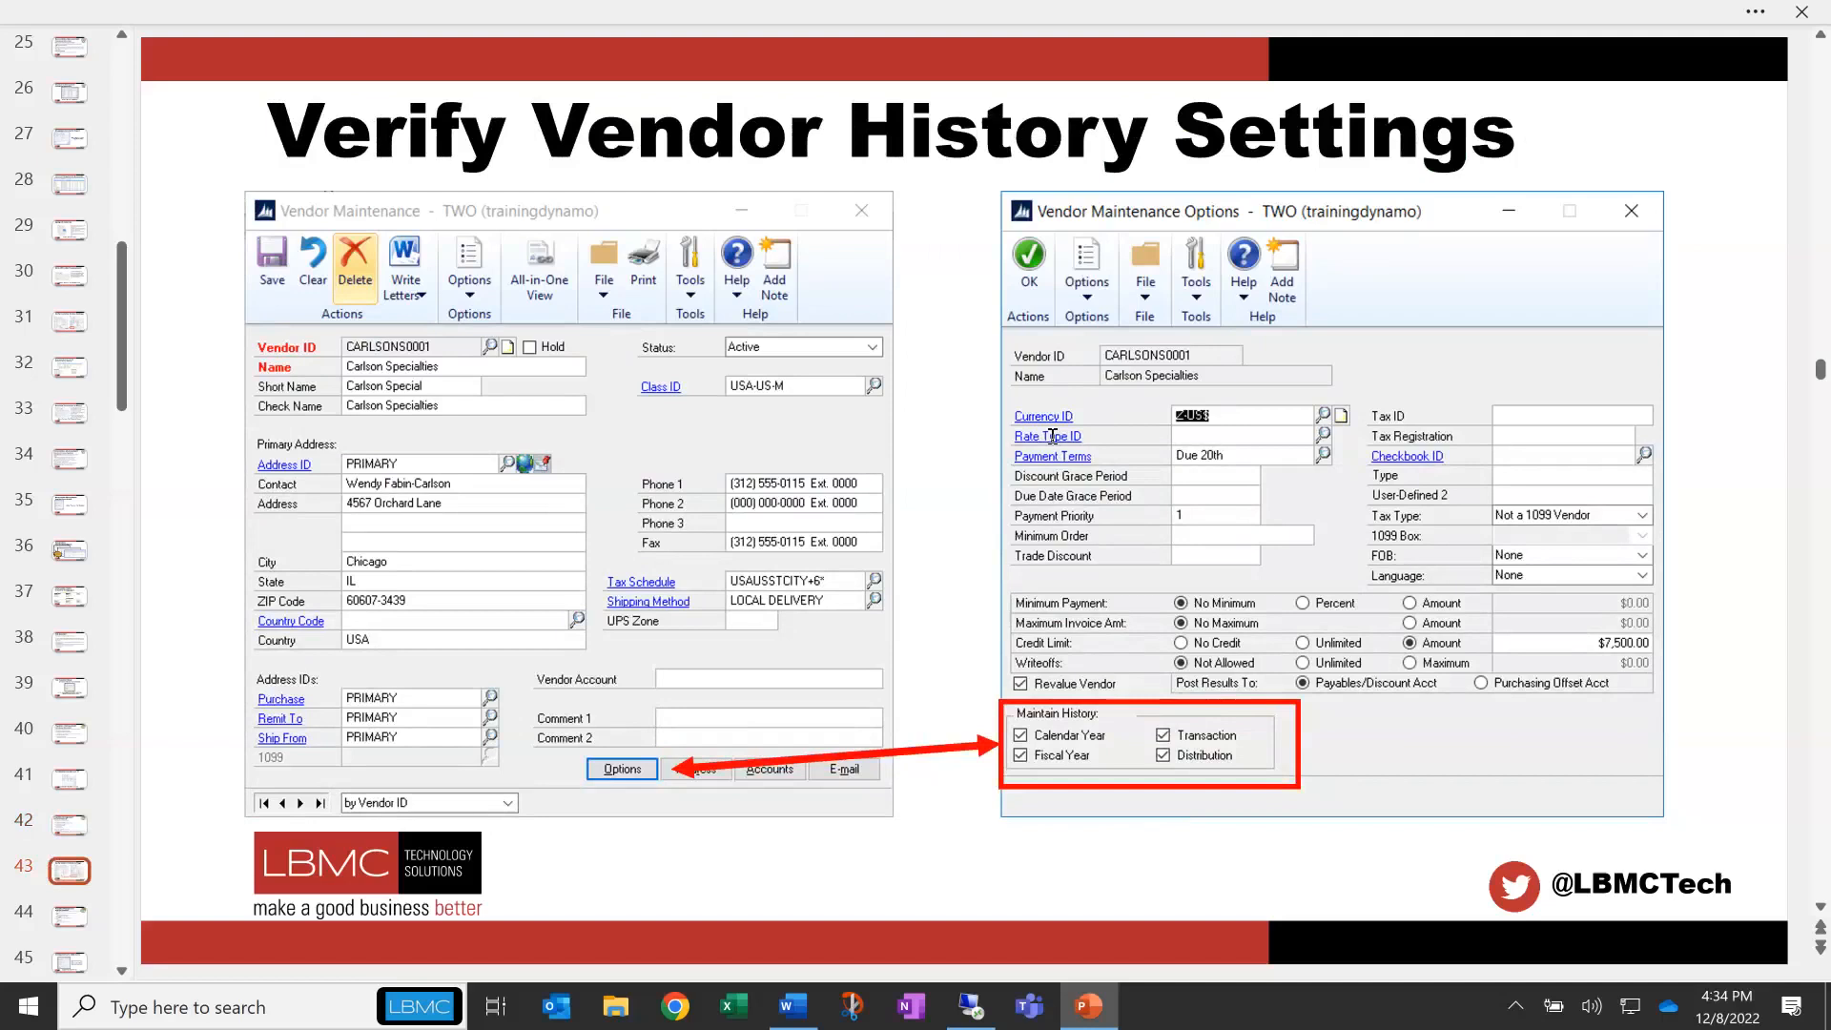
Advance to the Payables Management Year-End Checklist slide, switch to Dynamics GP and open the Print 1099 purchasing routine.
key(Page_Down)
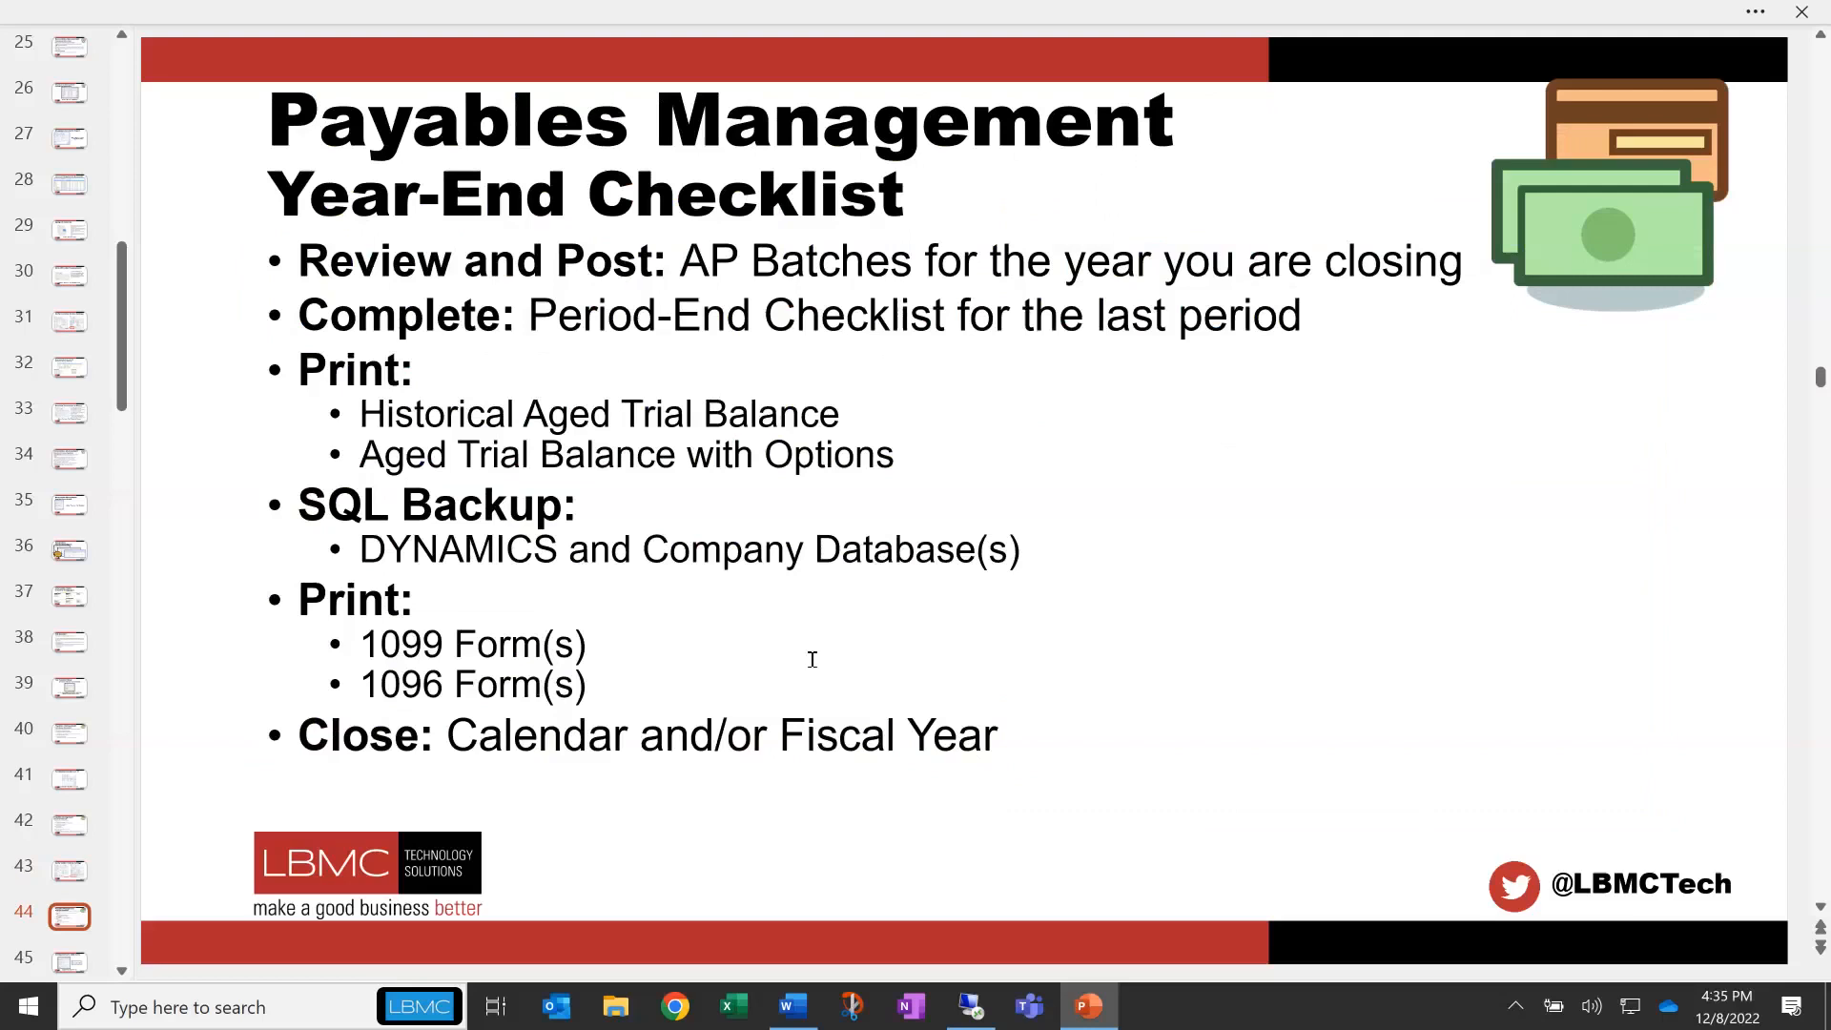
click(972, 1019)
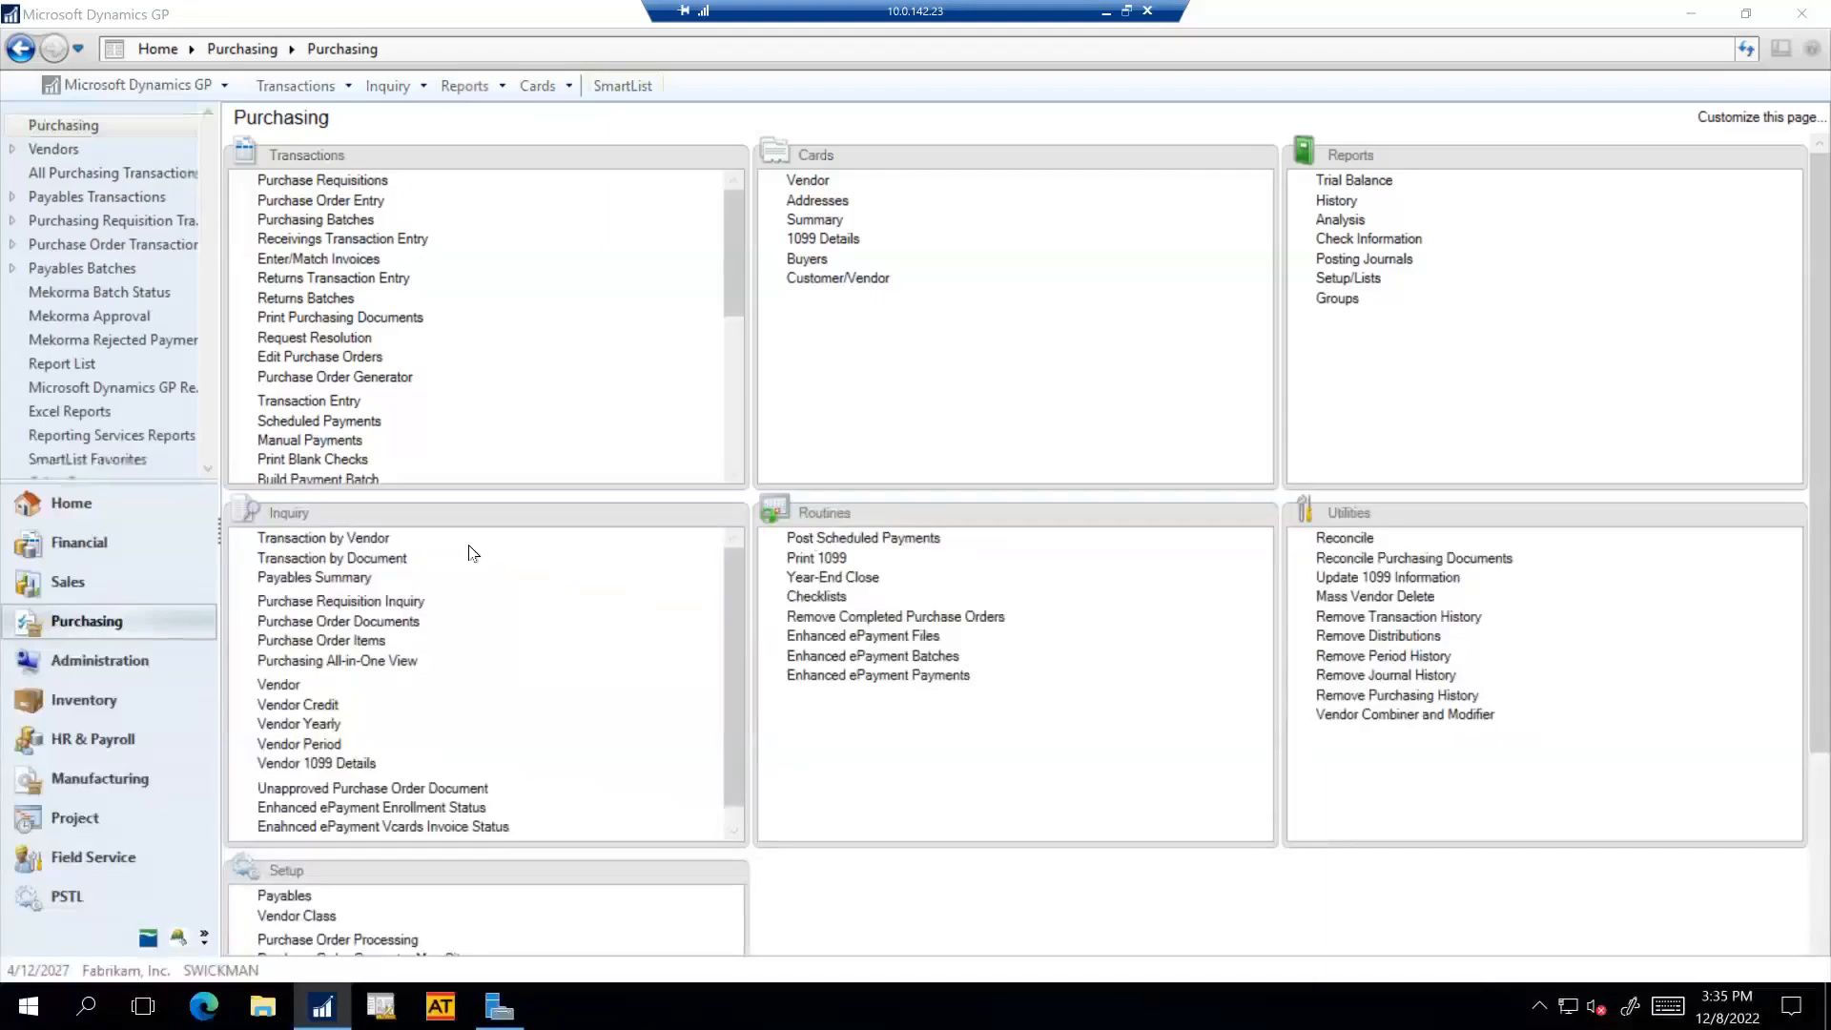
click(120, 622)
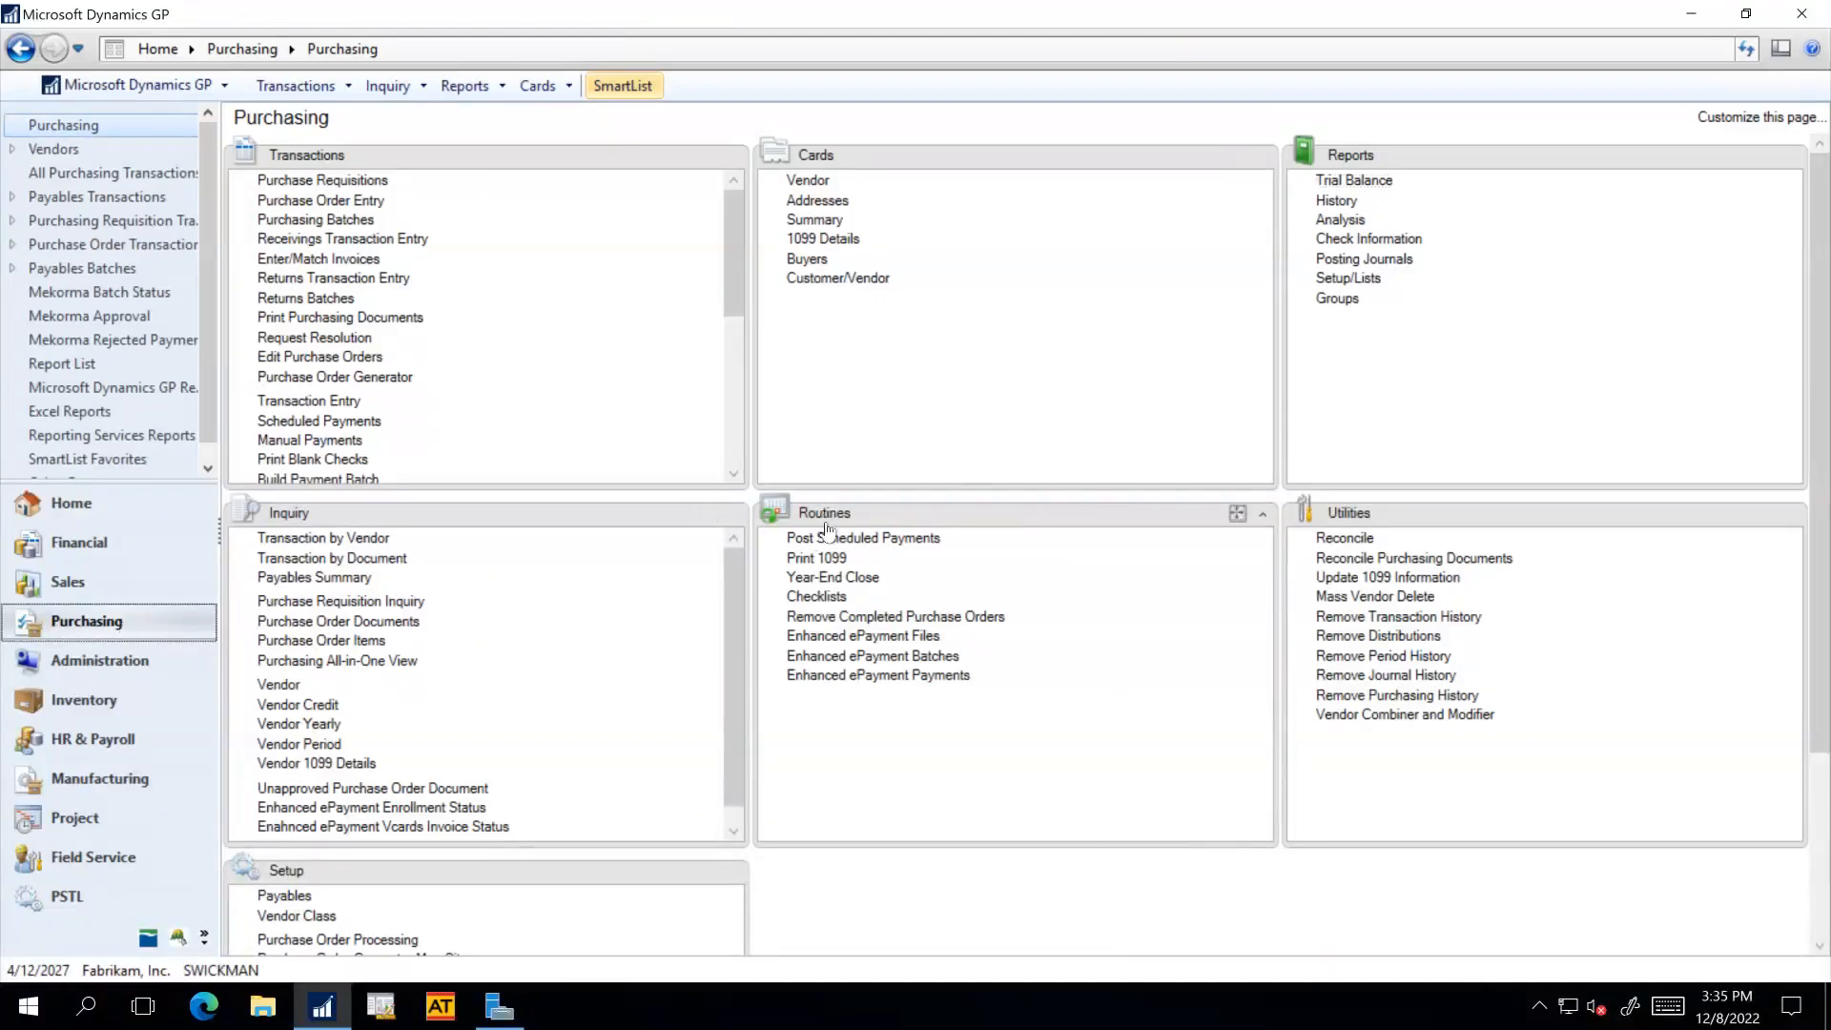
click(815, 559)
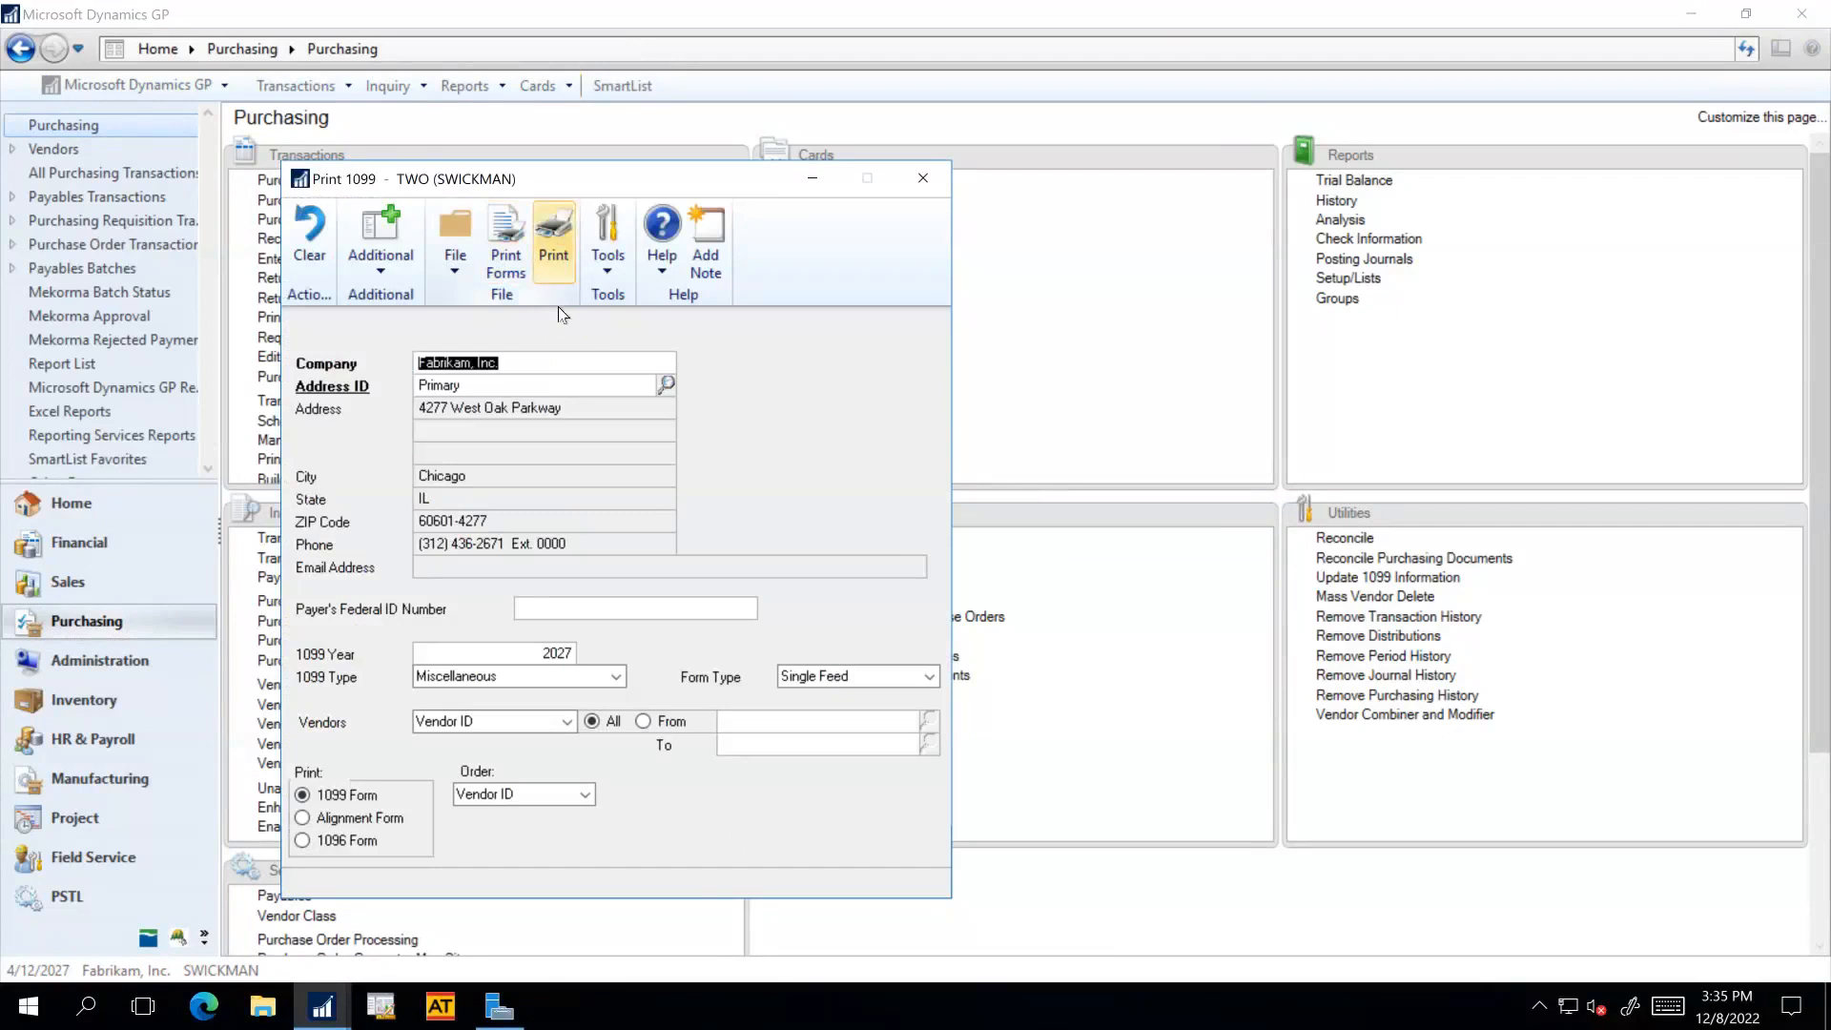
Print the Miscellaneous 1099 edit list for all vendors to the screen, and close the report and the Print 1099 window.
click(557, 255)
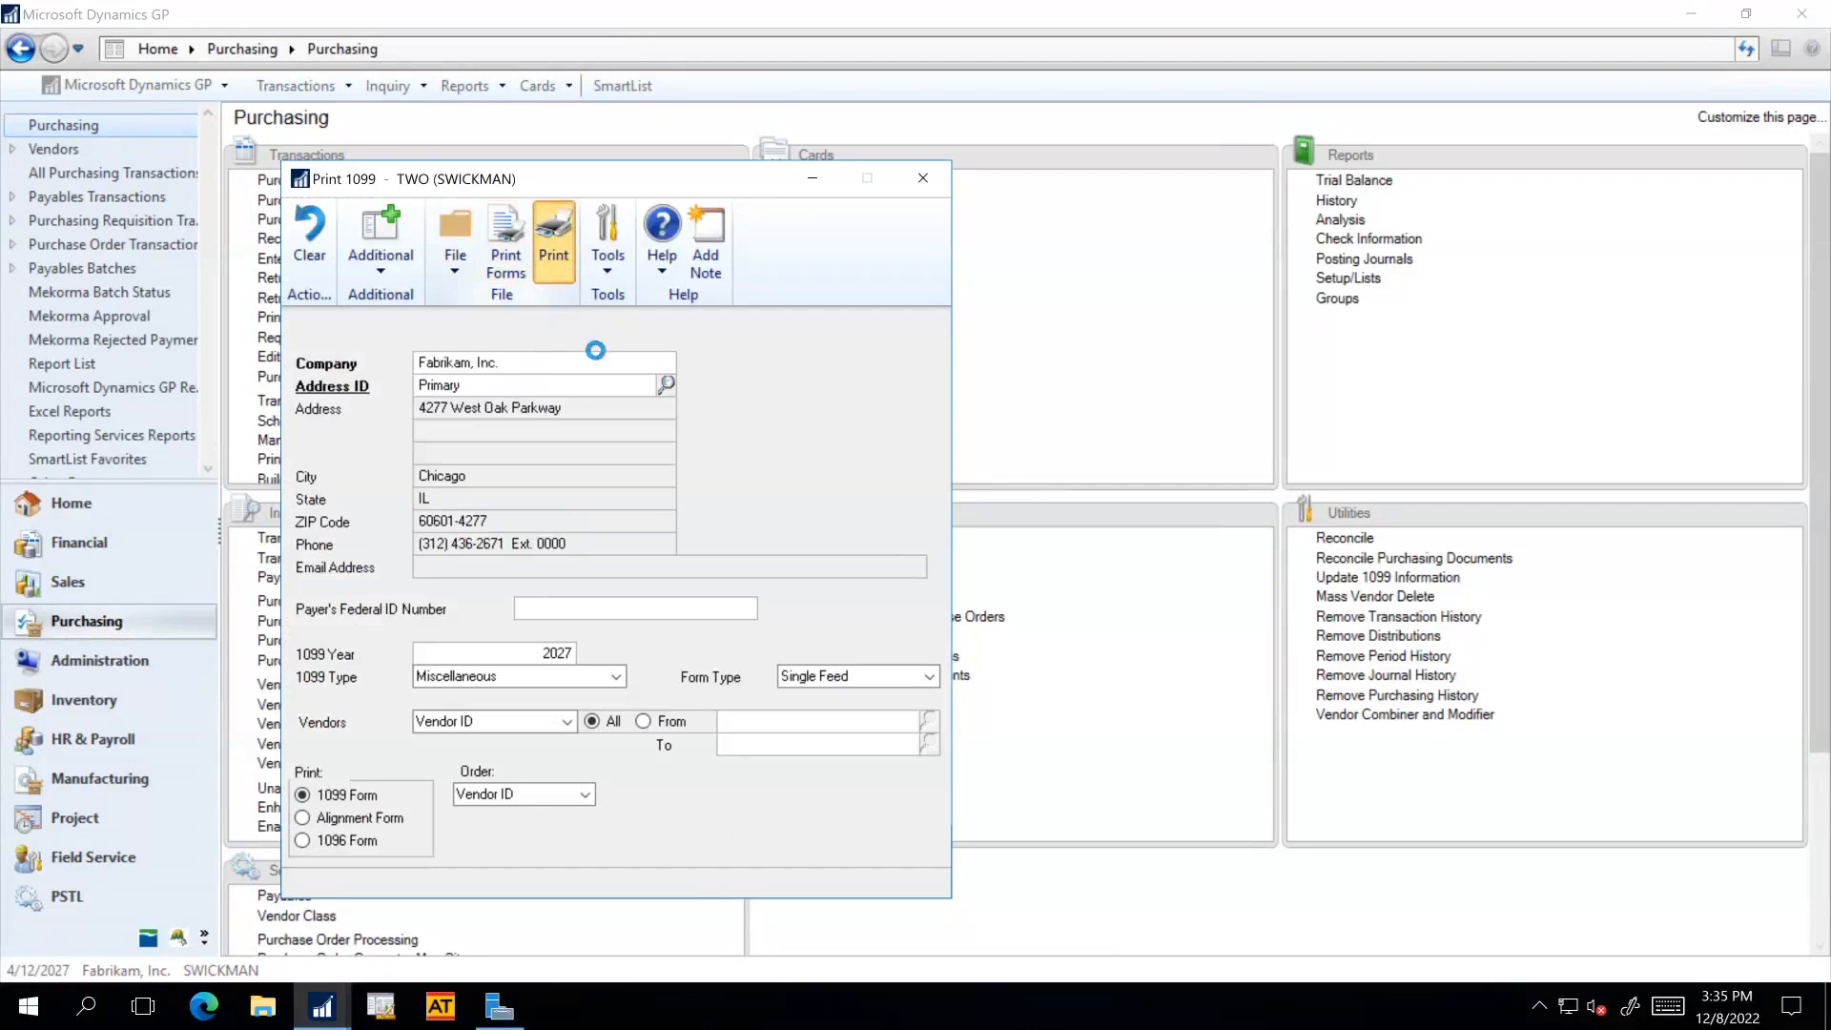
click(987, 665)
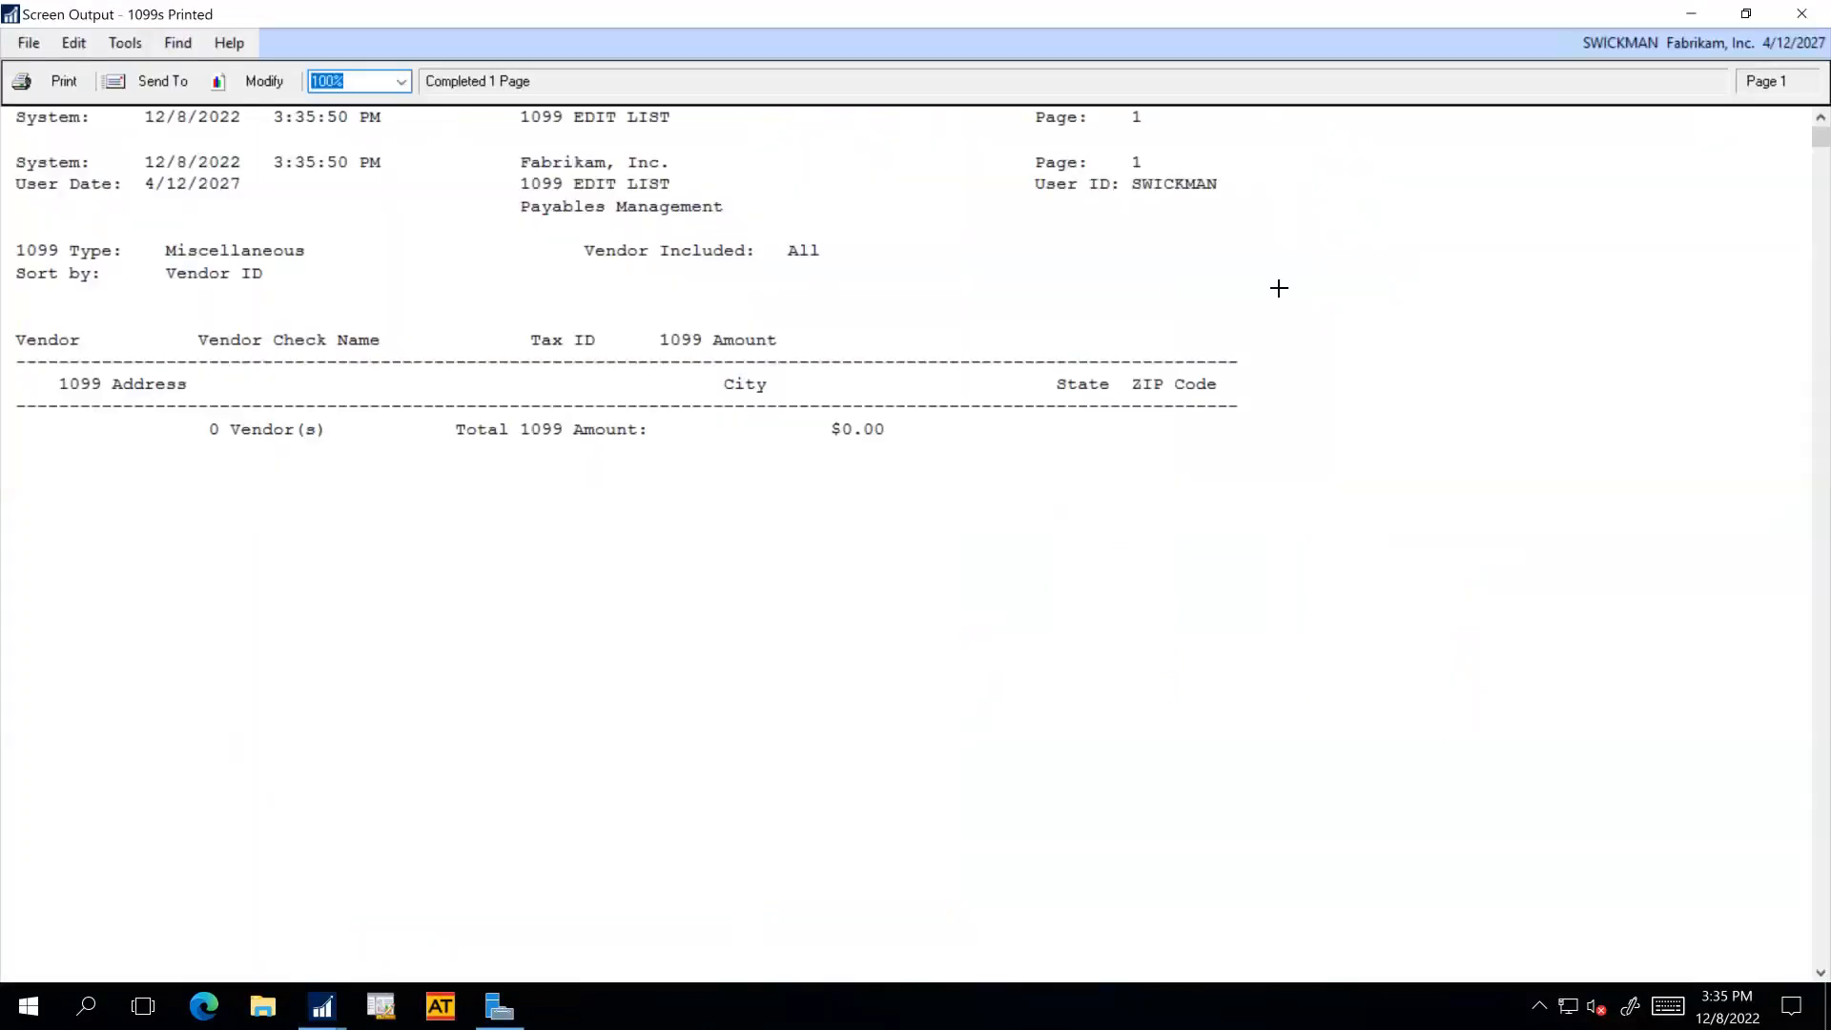
click(1804, 16)
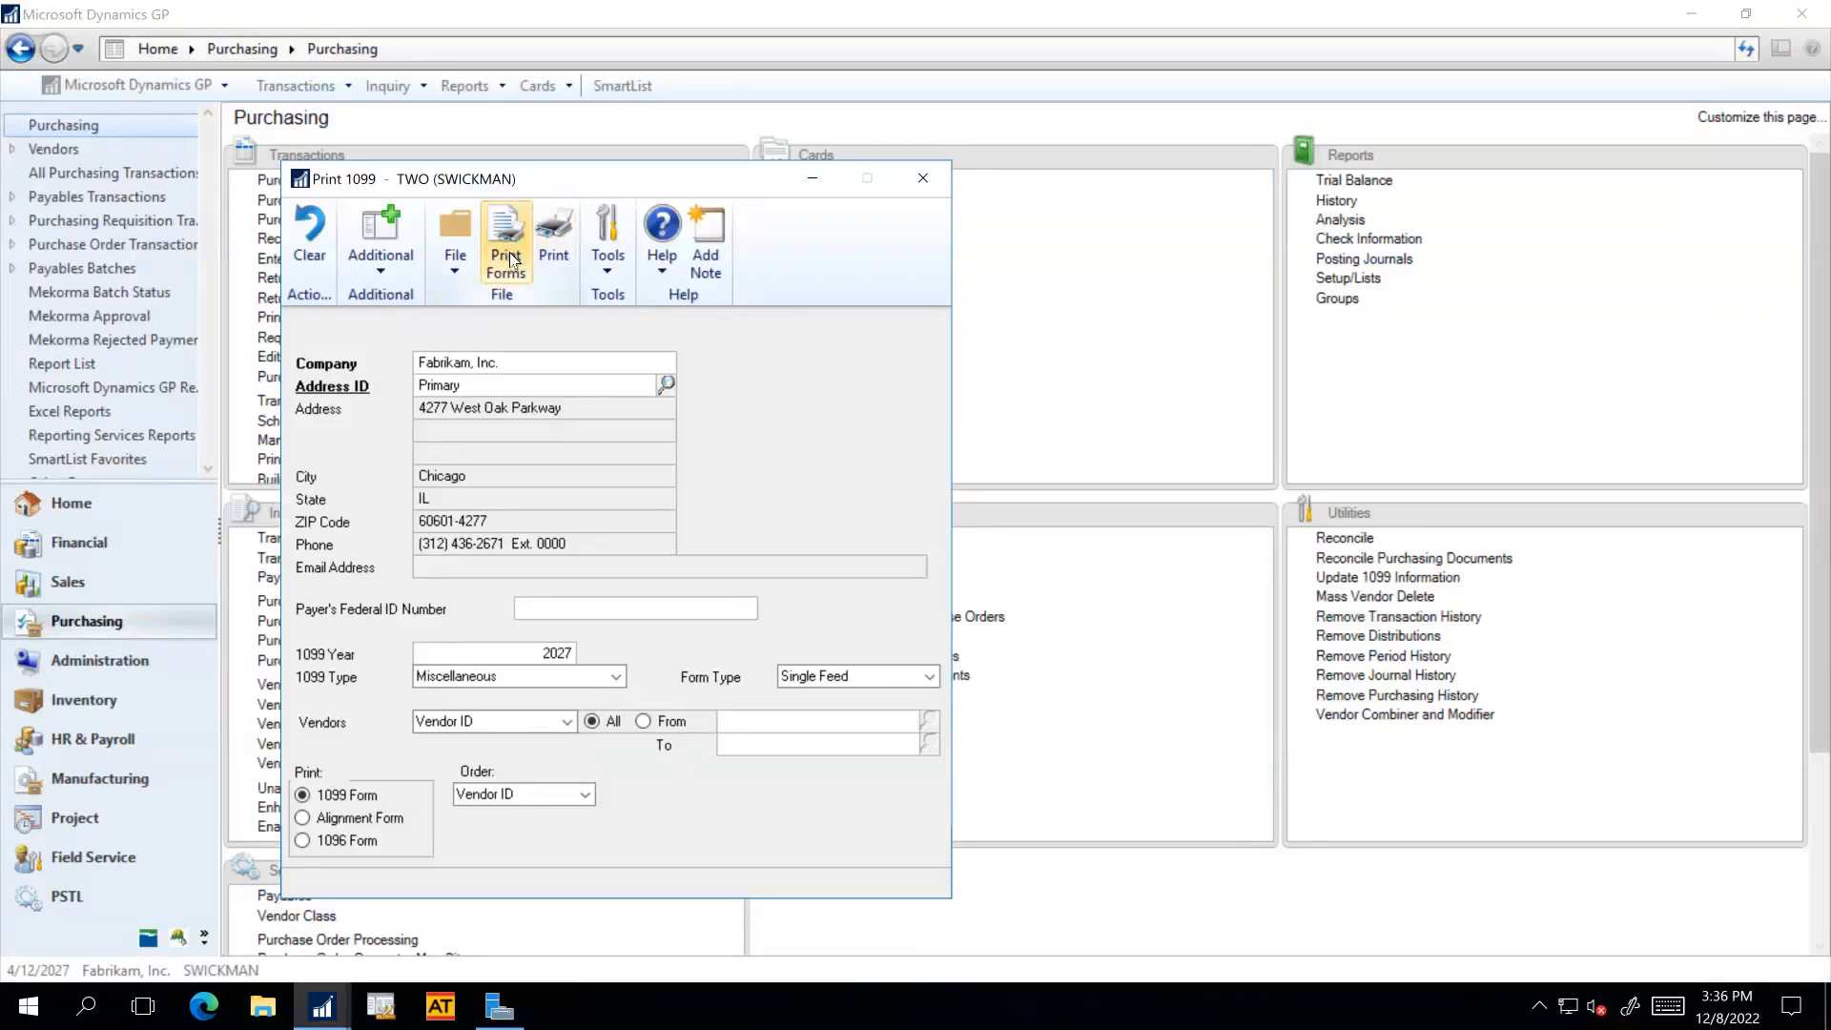
click(925, 178)
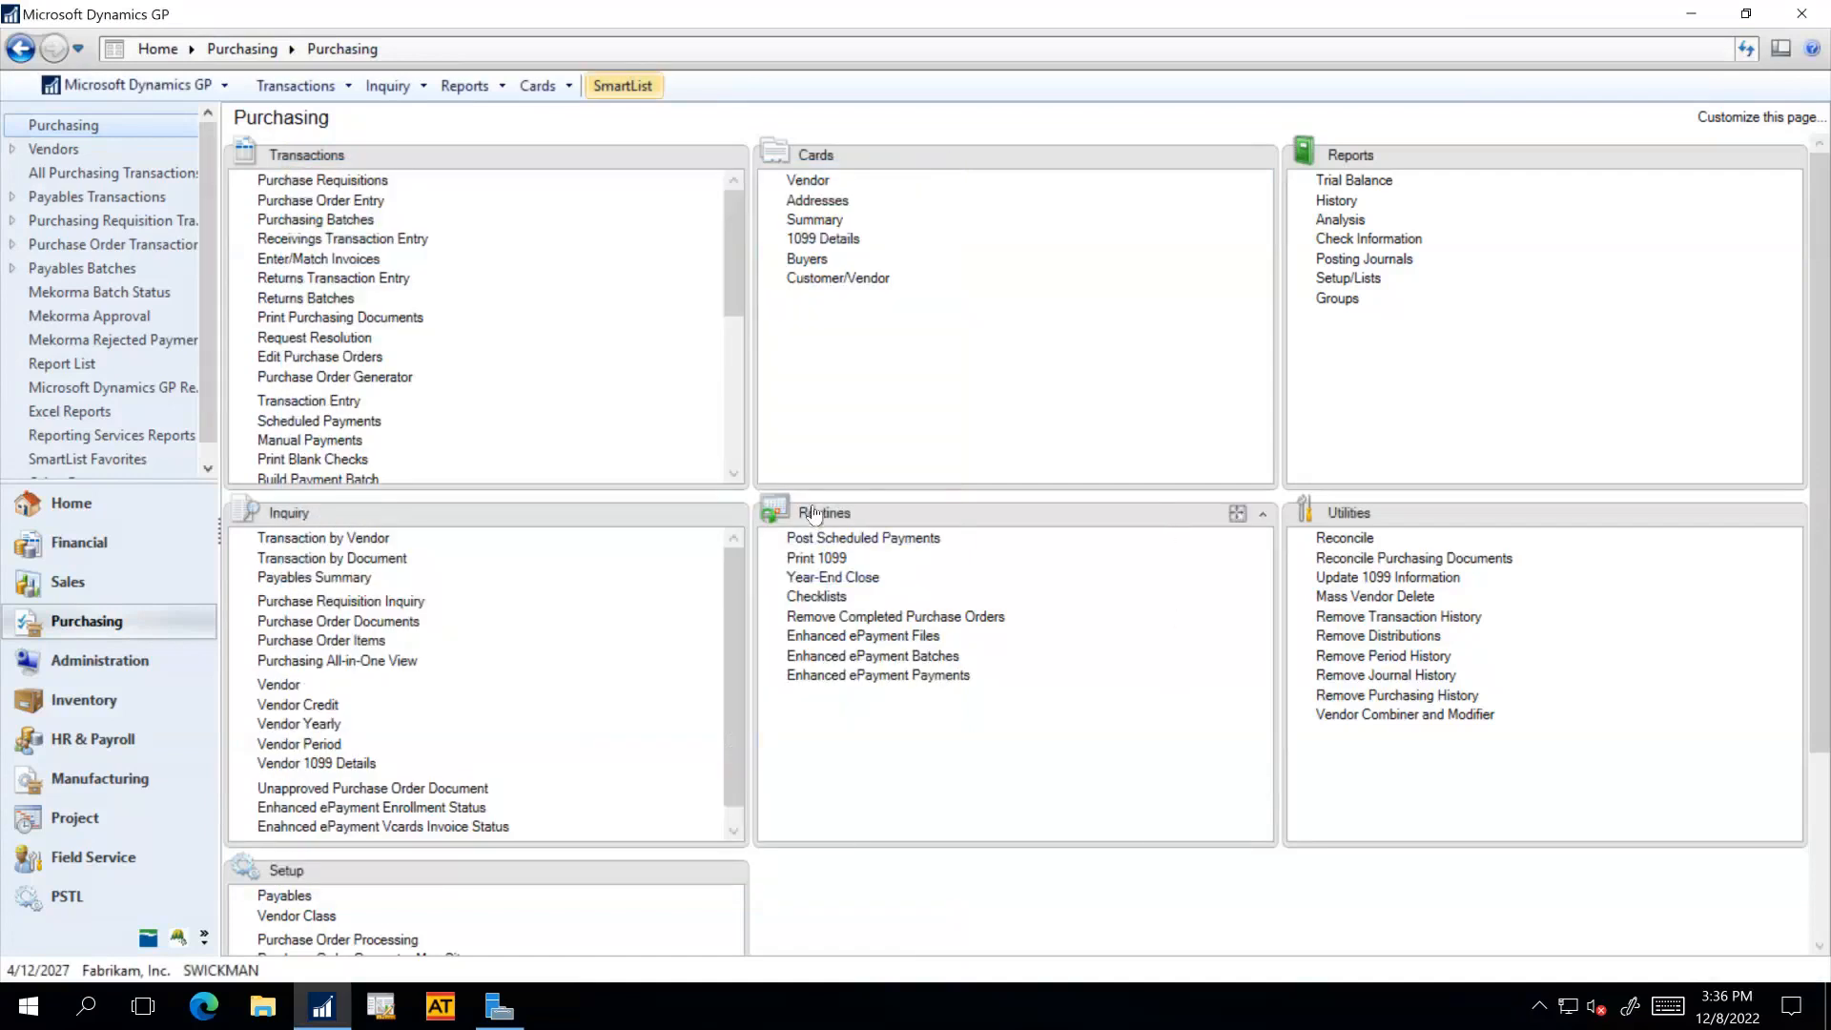
Open the purchasing Year-End Close routine, close it without closing the year, and switch back to the PowerPoint presentation.
click(804, 578)
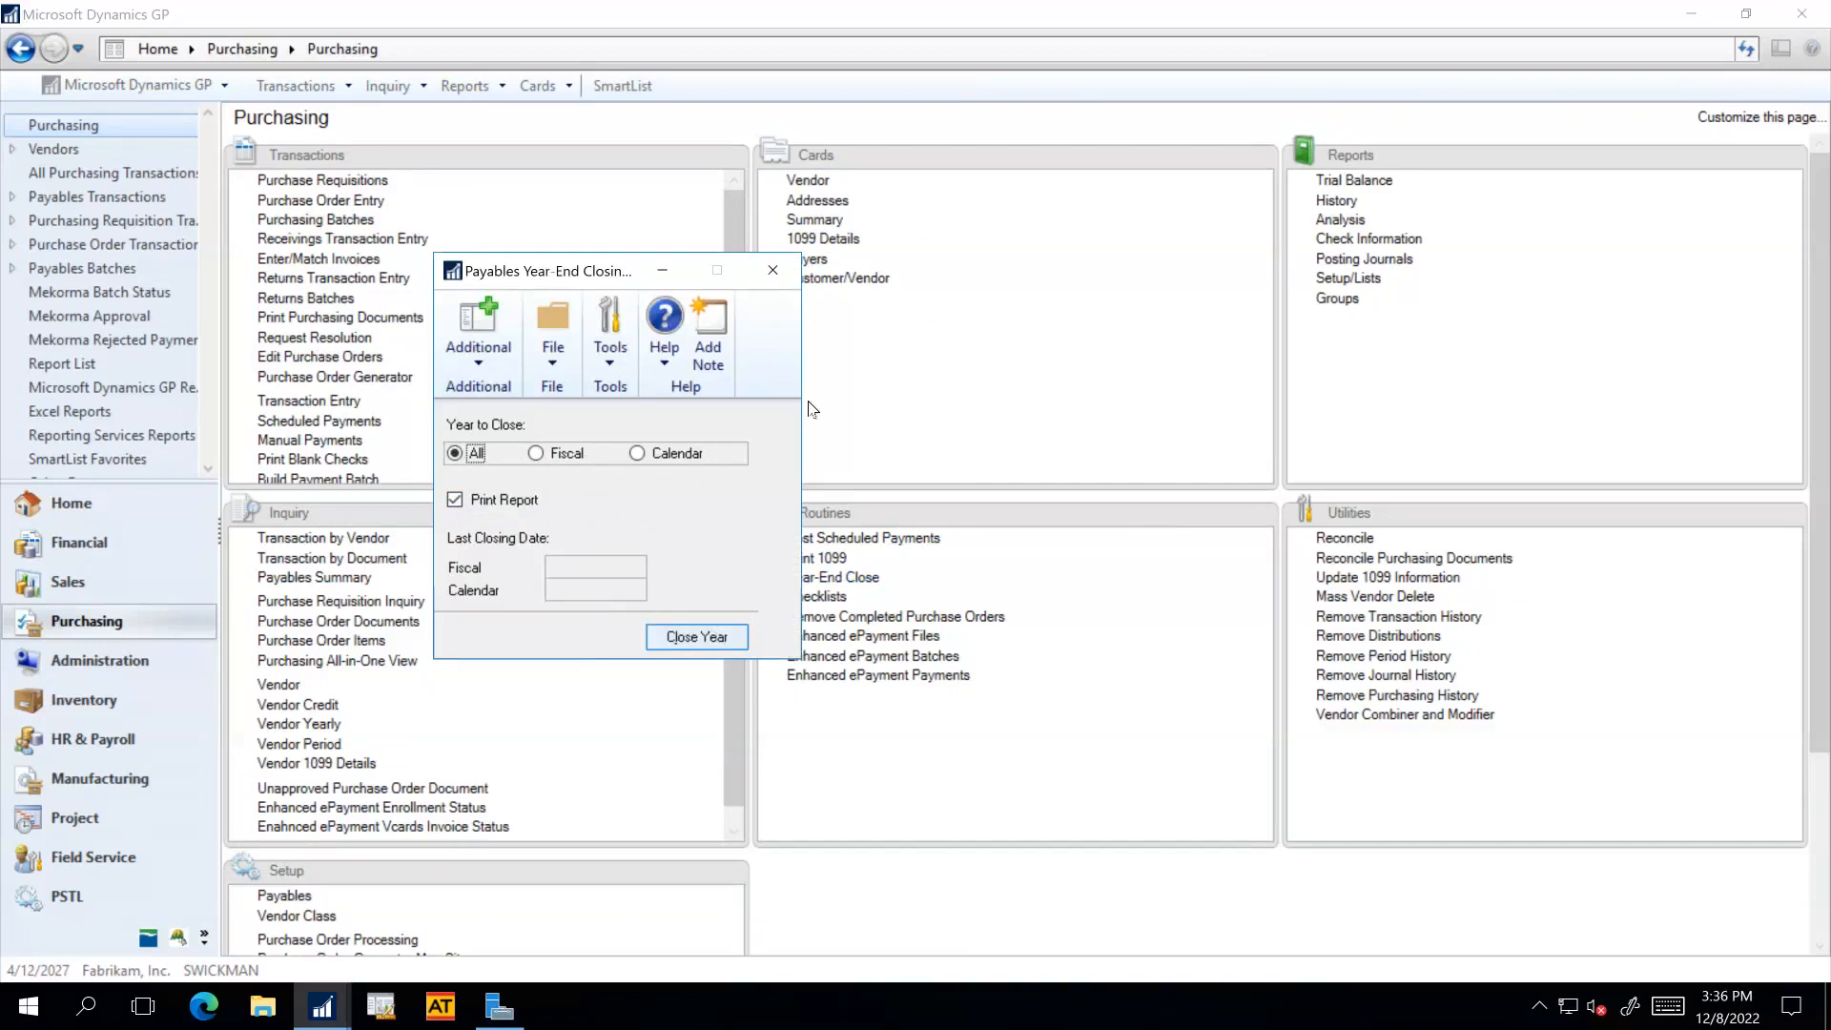
click(774, 277)
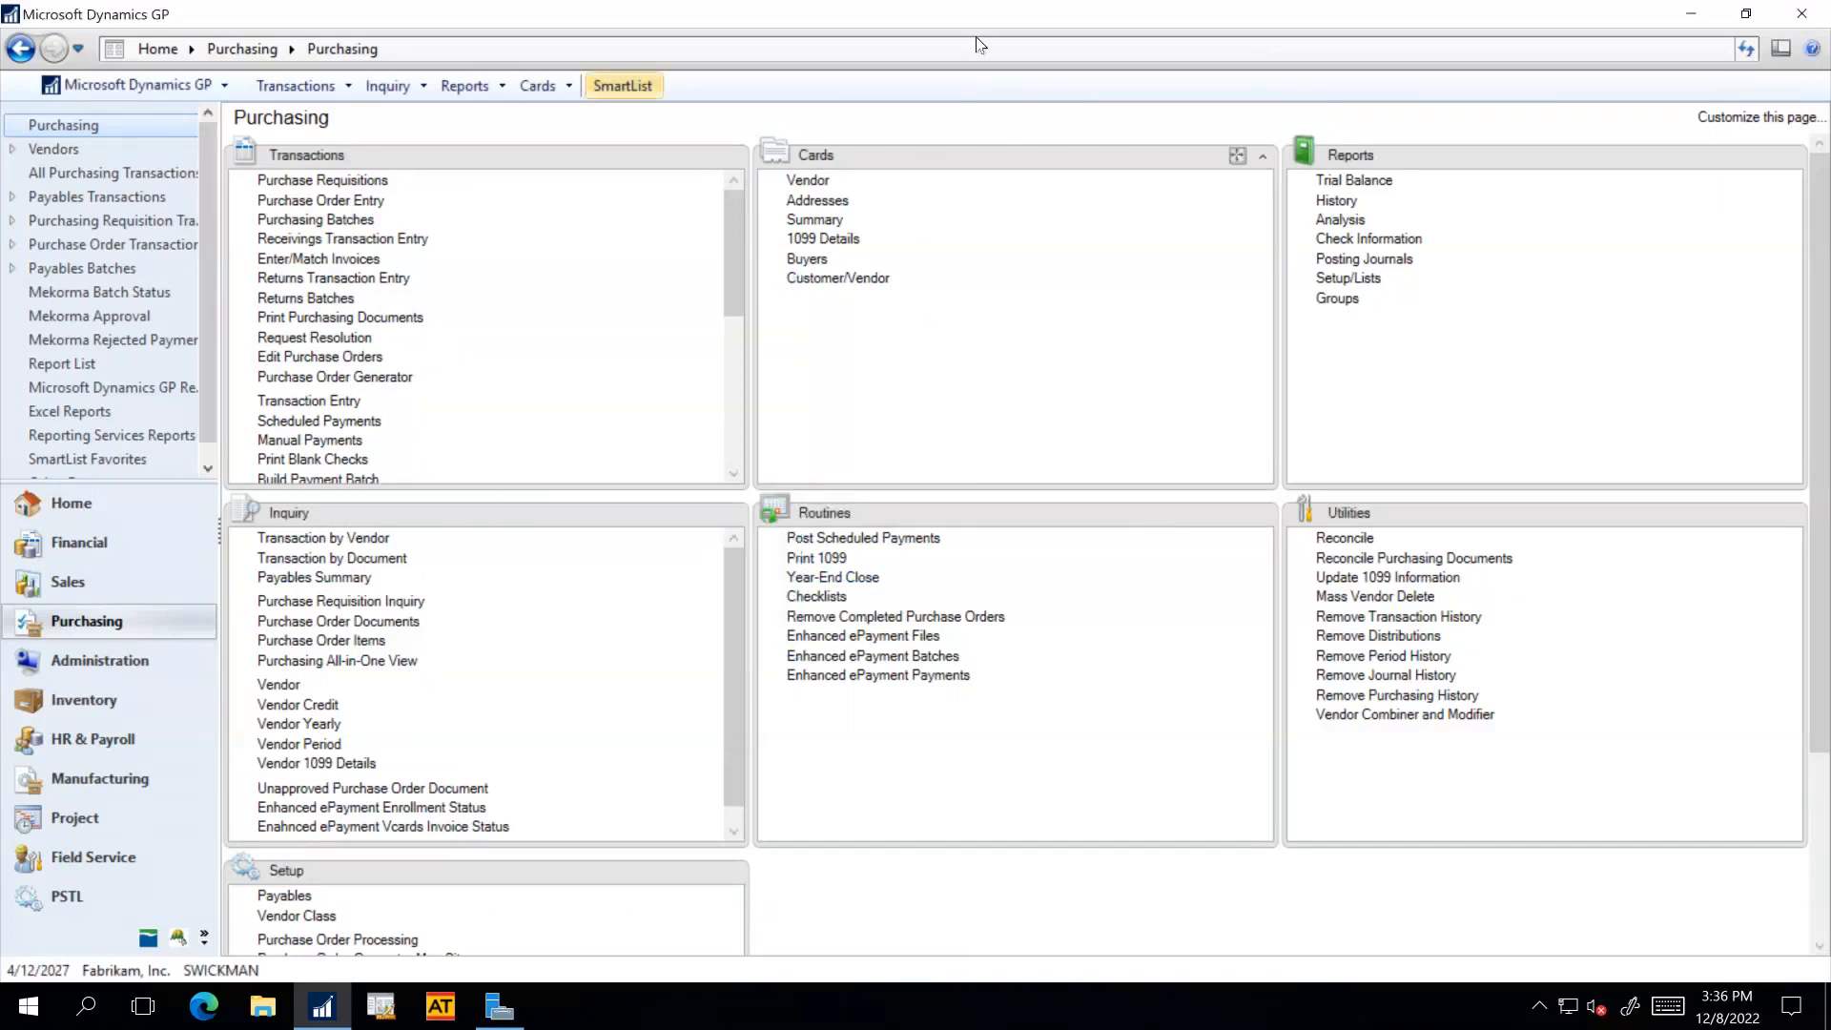
mouse_move(1041, 12)
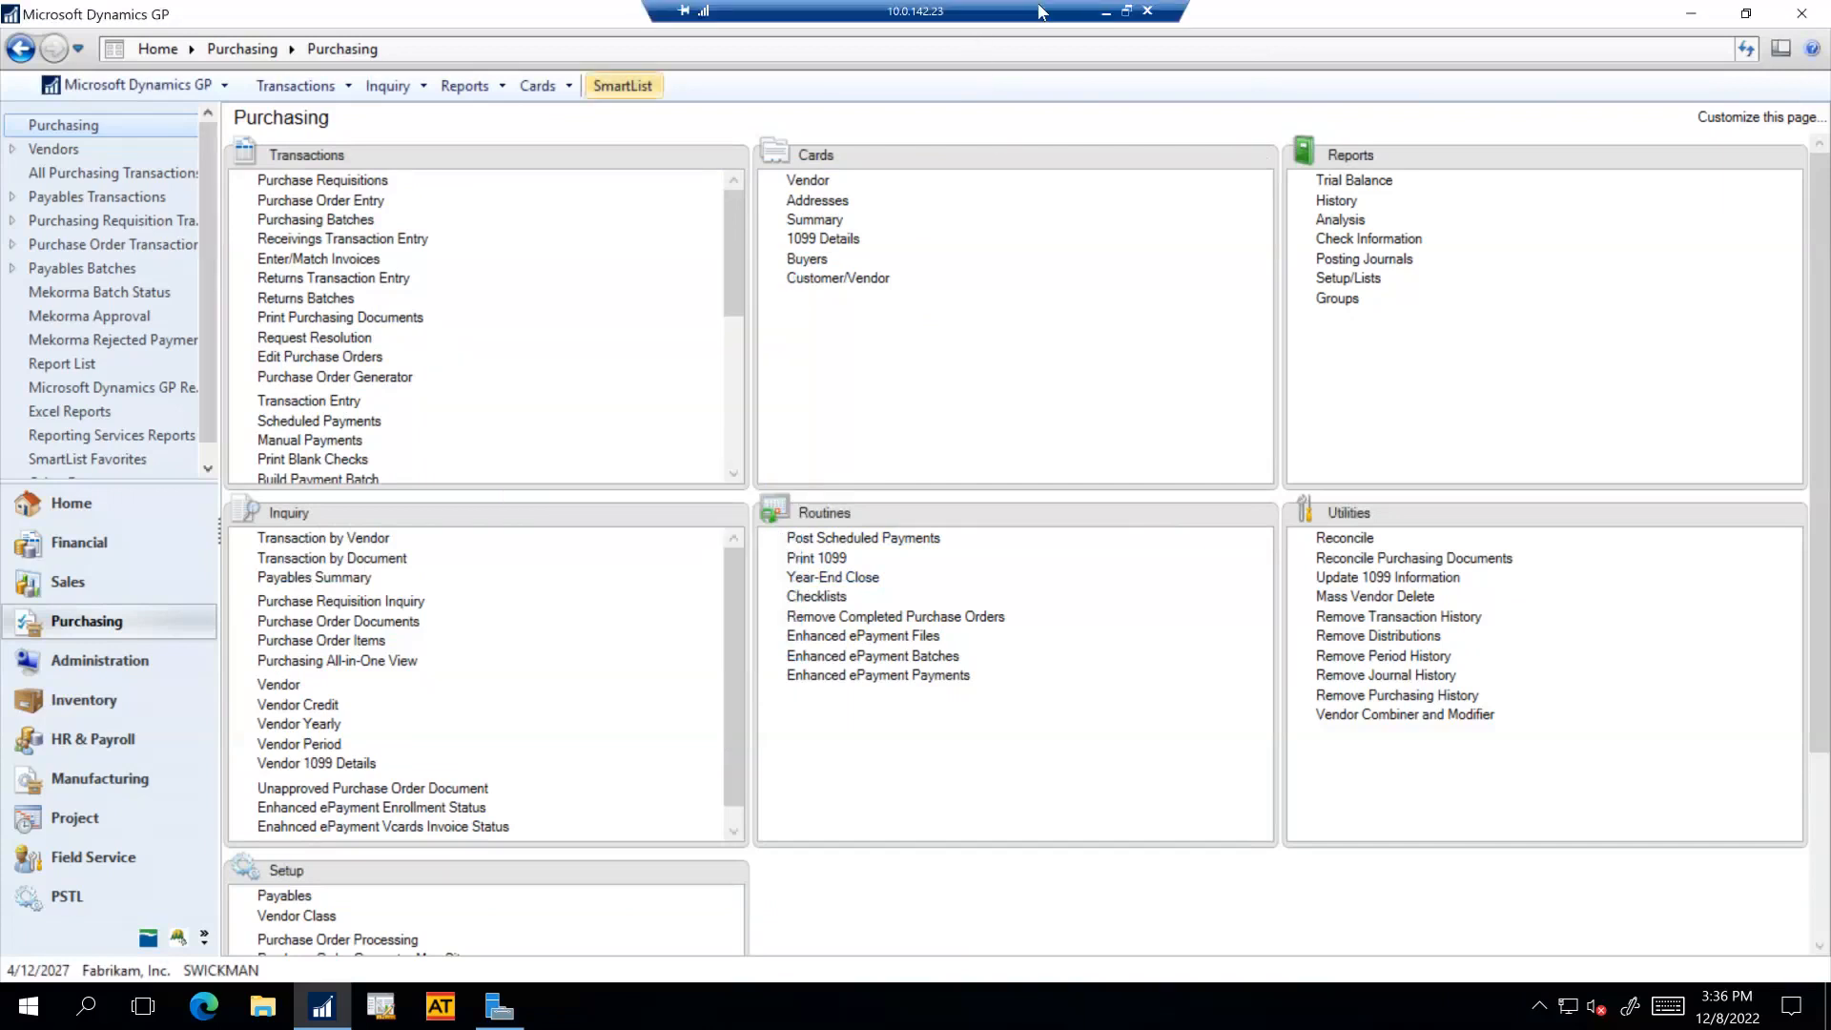
click(1107, 13)
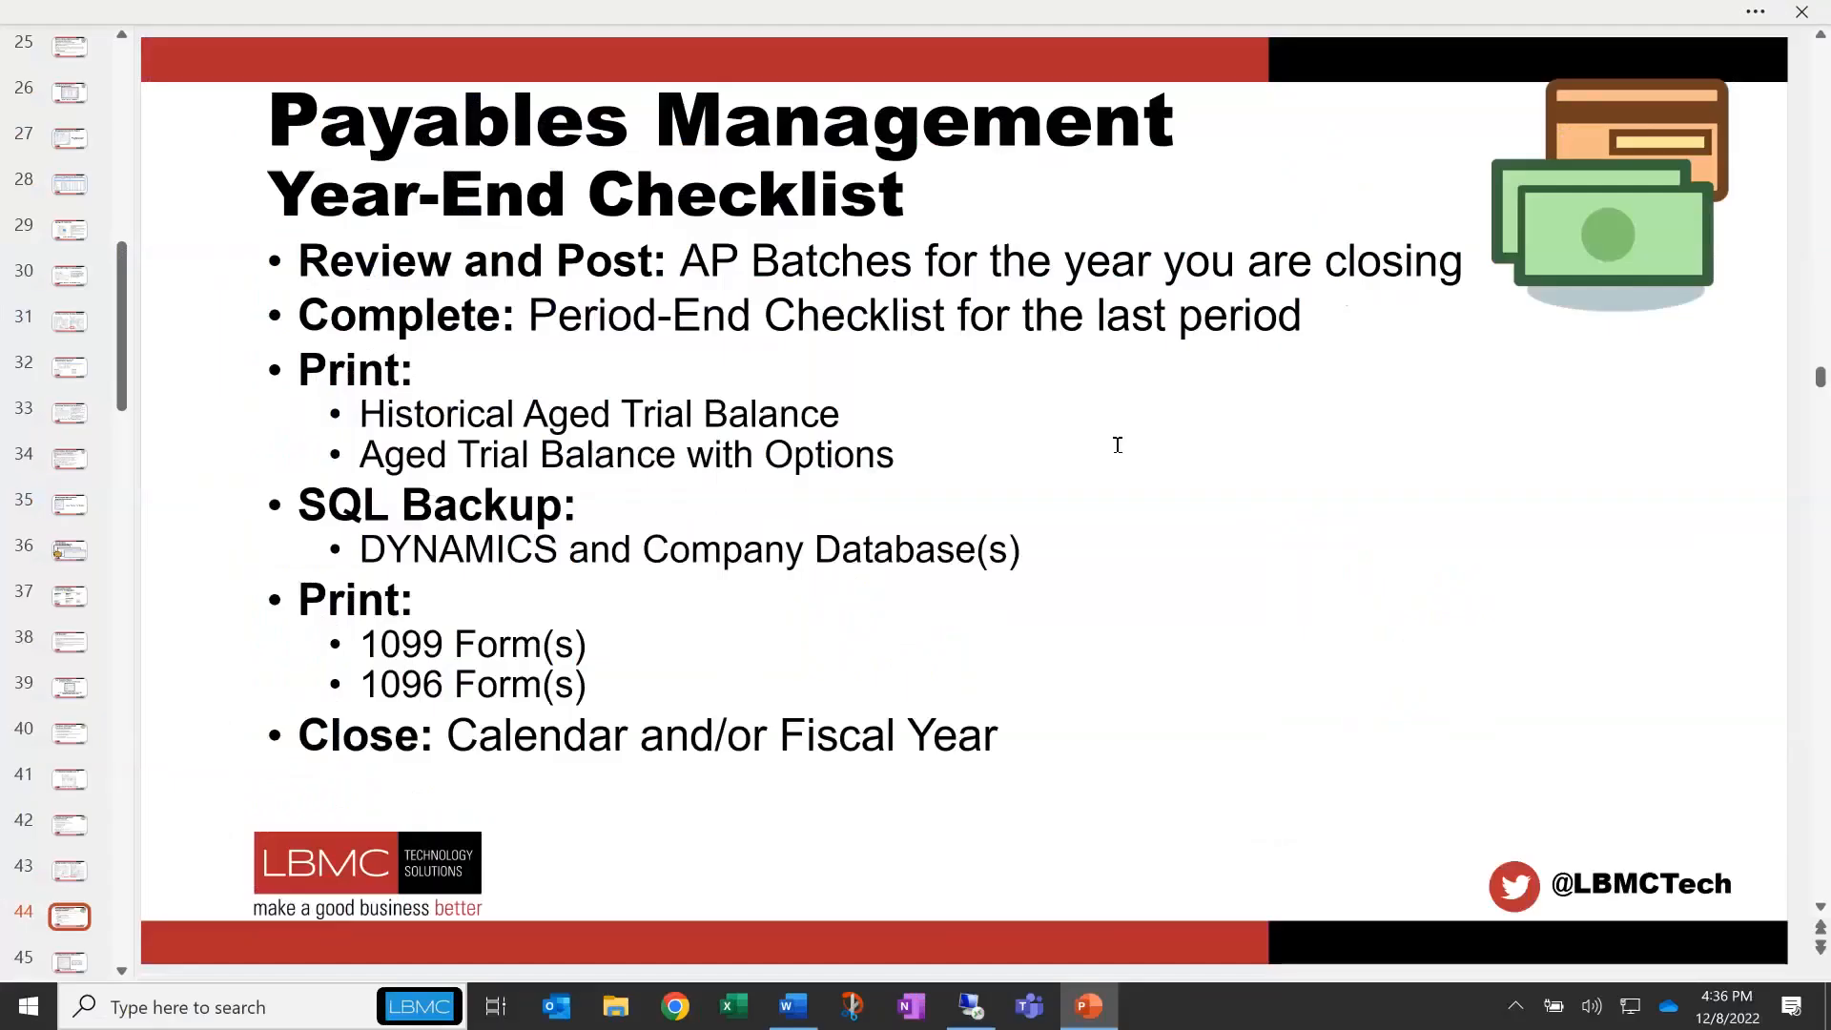
Deselect the checklist text and advance through the 1099 slides to Add support for Form 1099 NEC.
click(1305, 516)
key(Down)
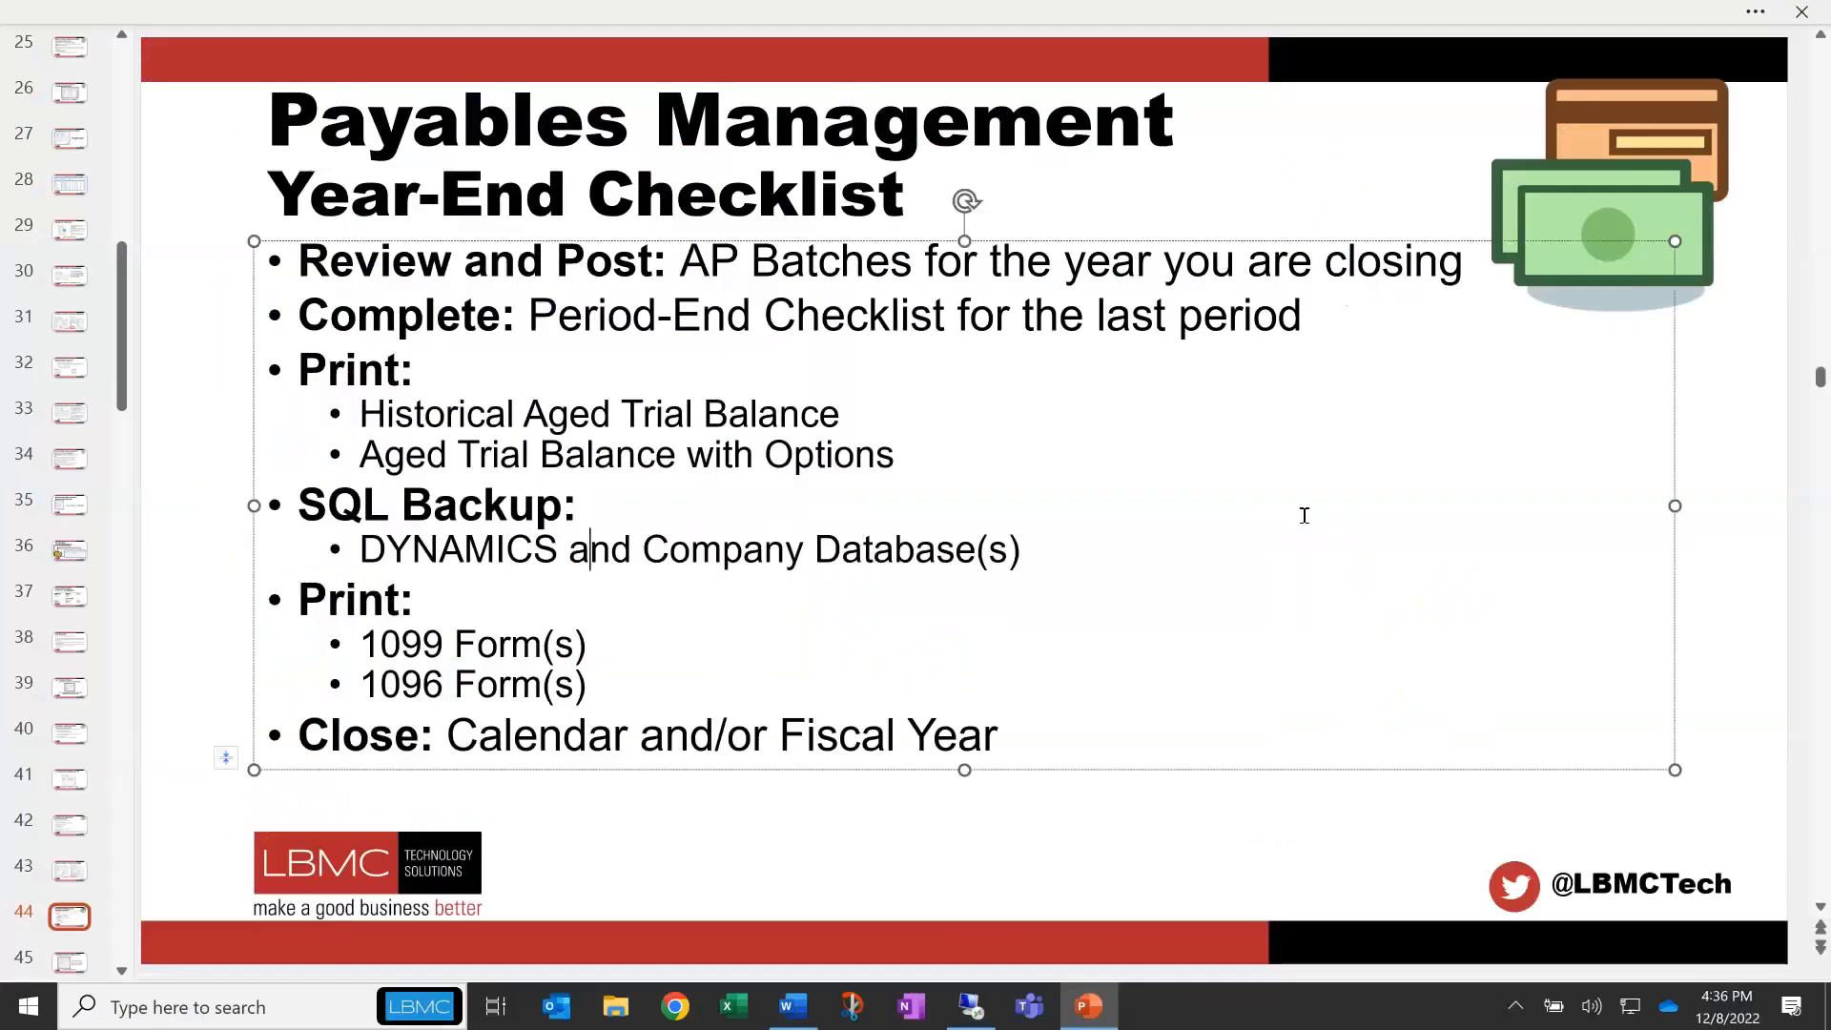
click(1194, 854)
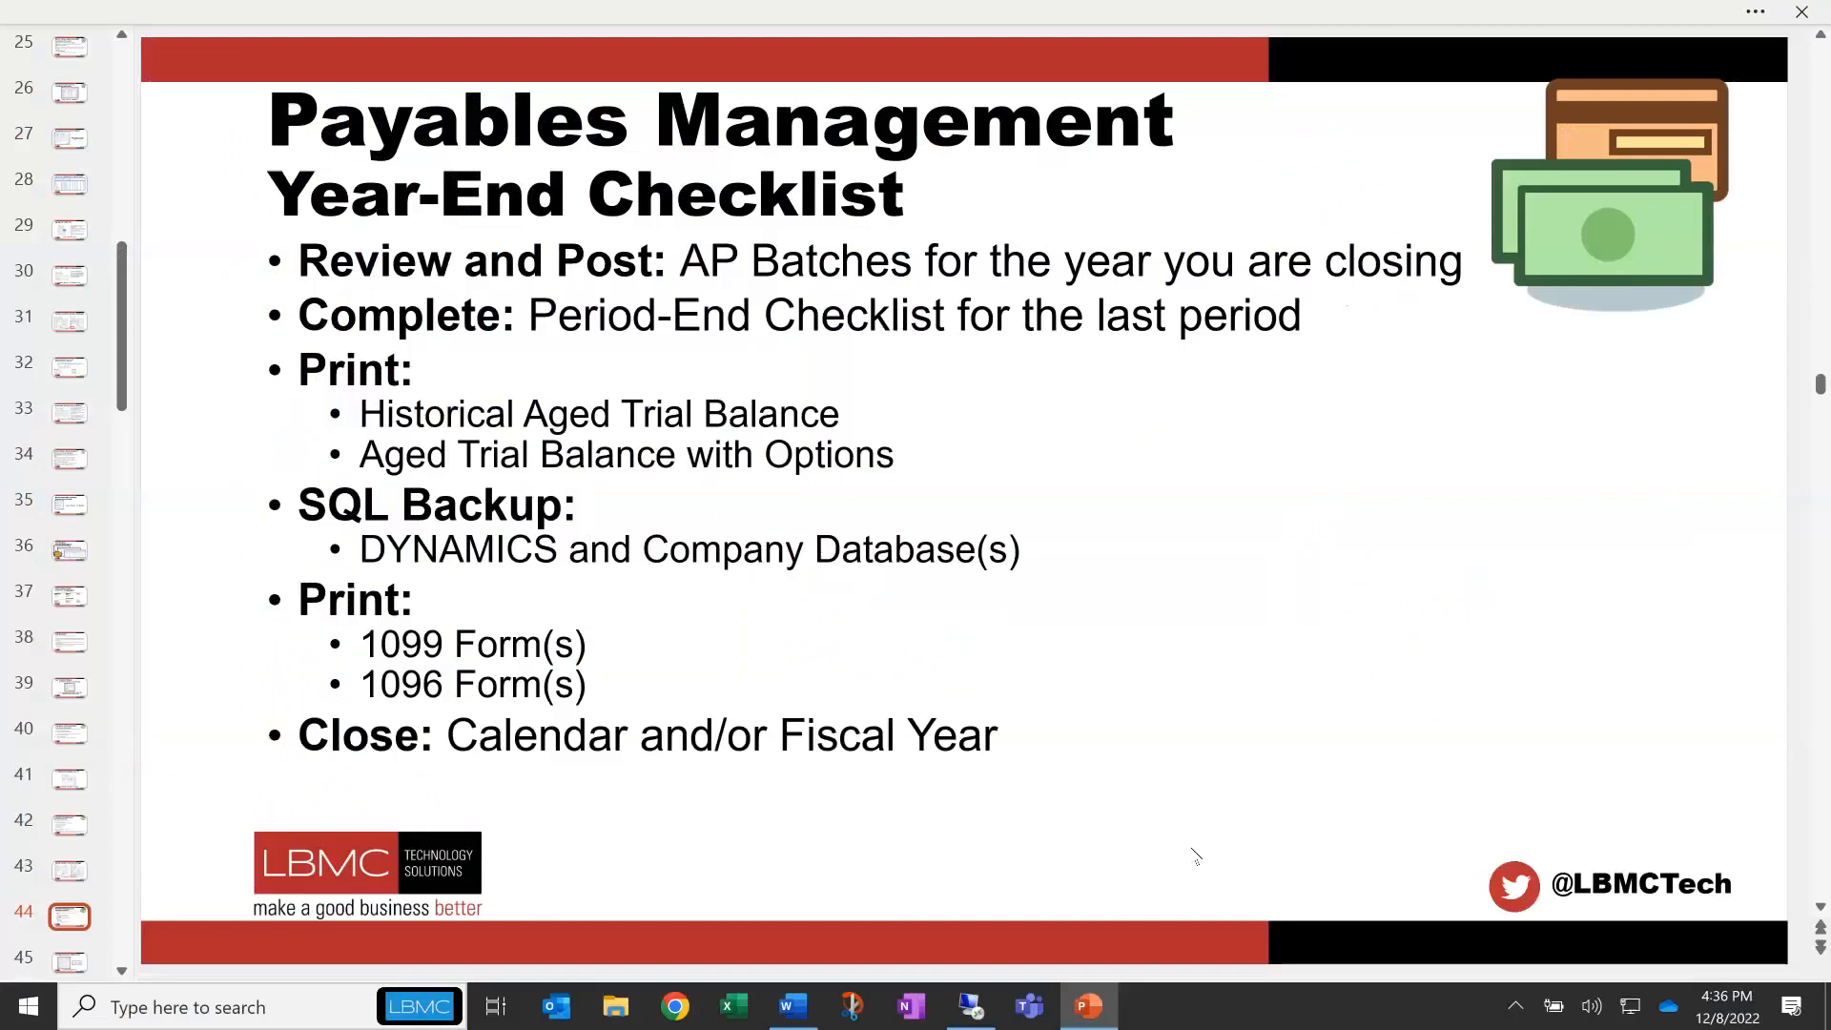
scroll(1195, 855, down, 1)
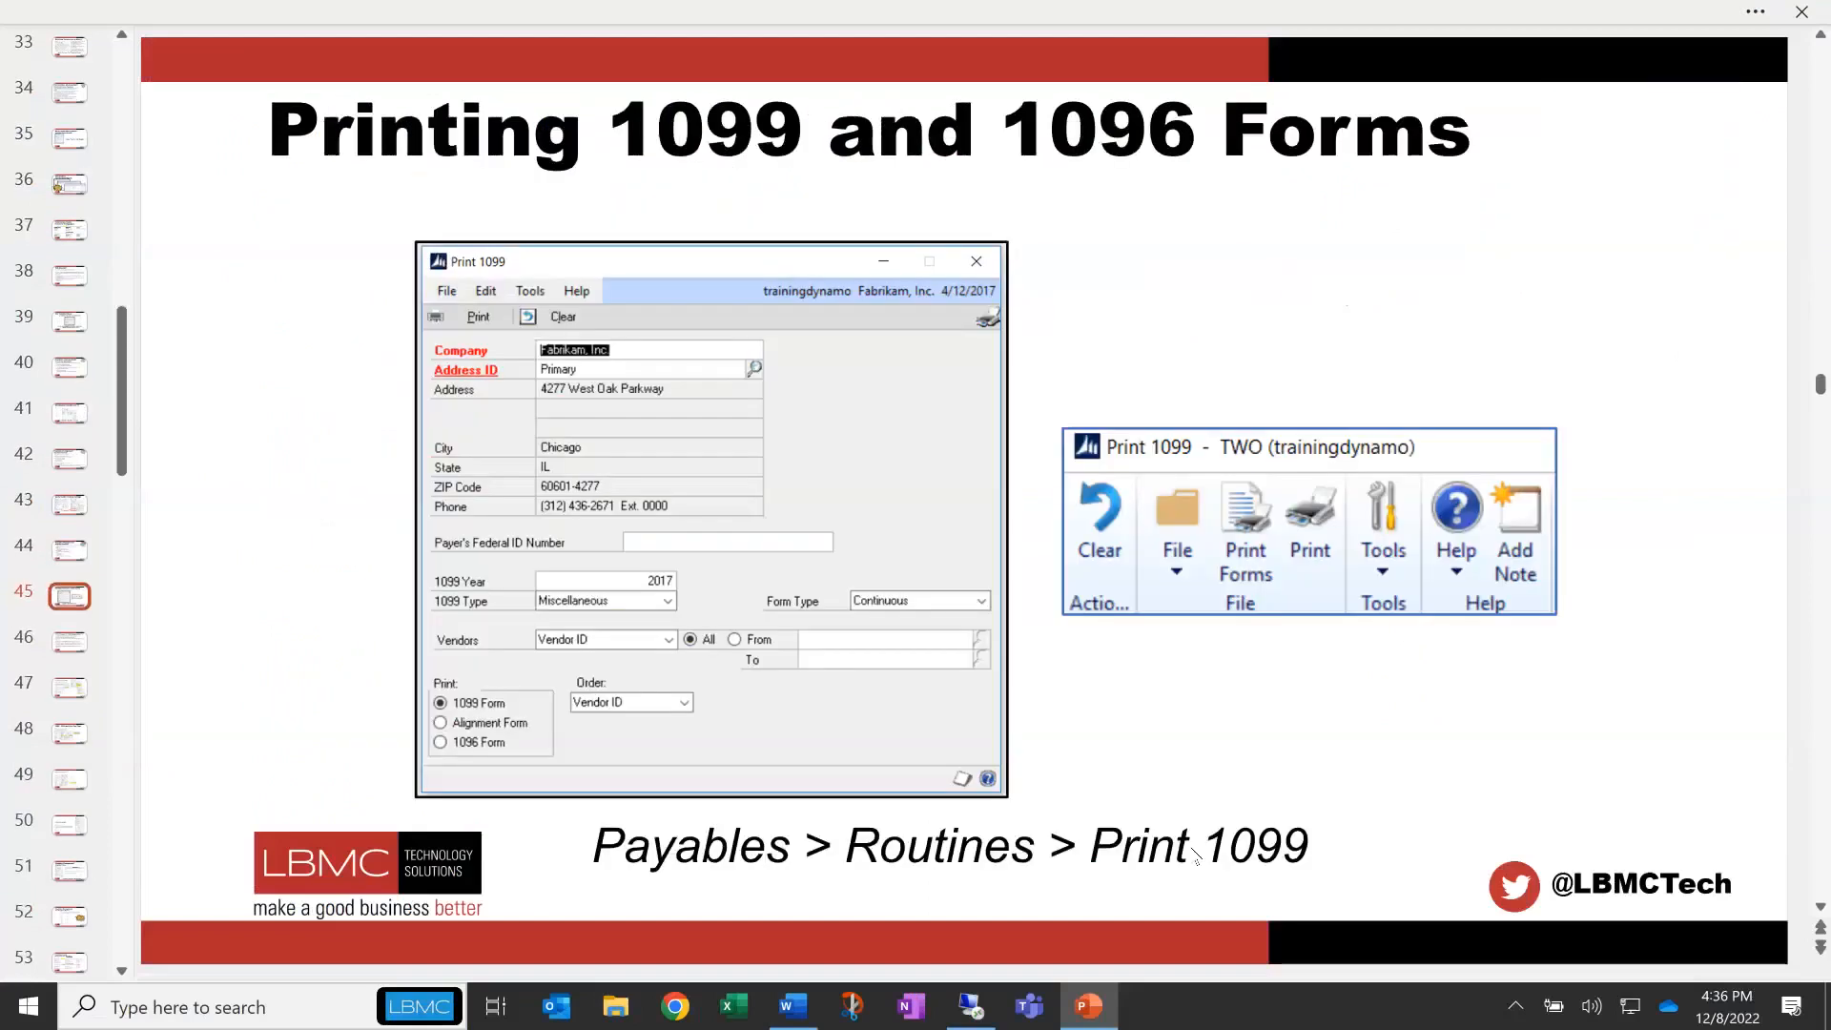
scroll(1191, 848, down, 1)
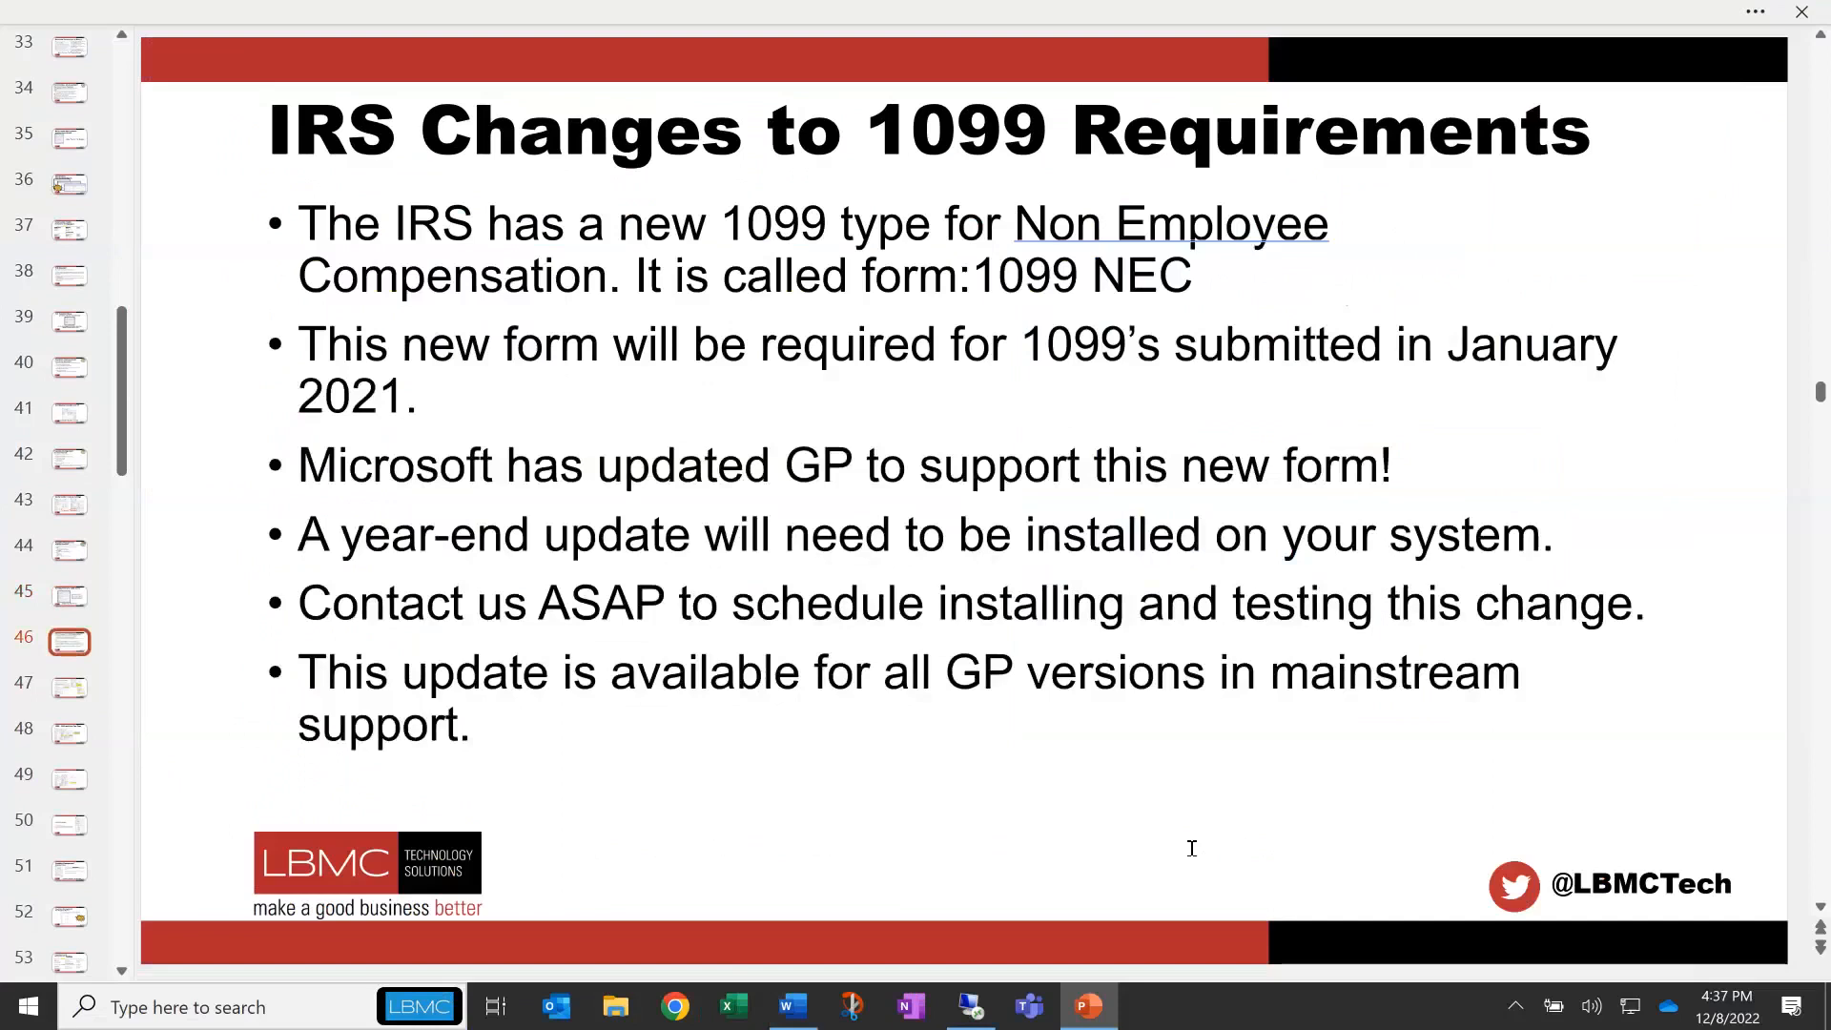
scroll(1194, 853, down, 1)
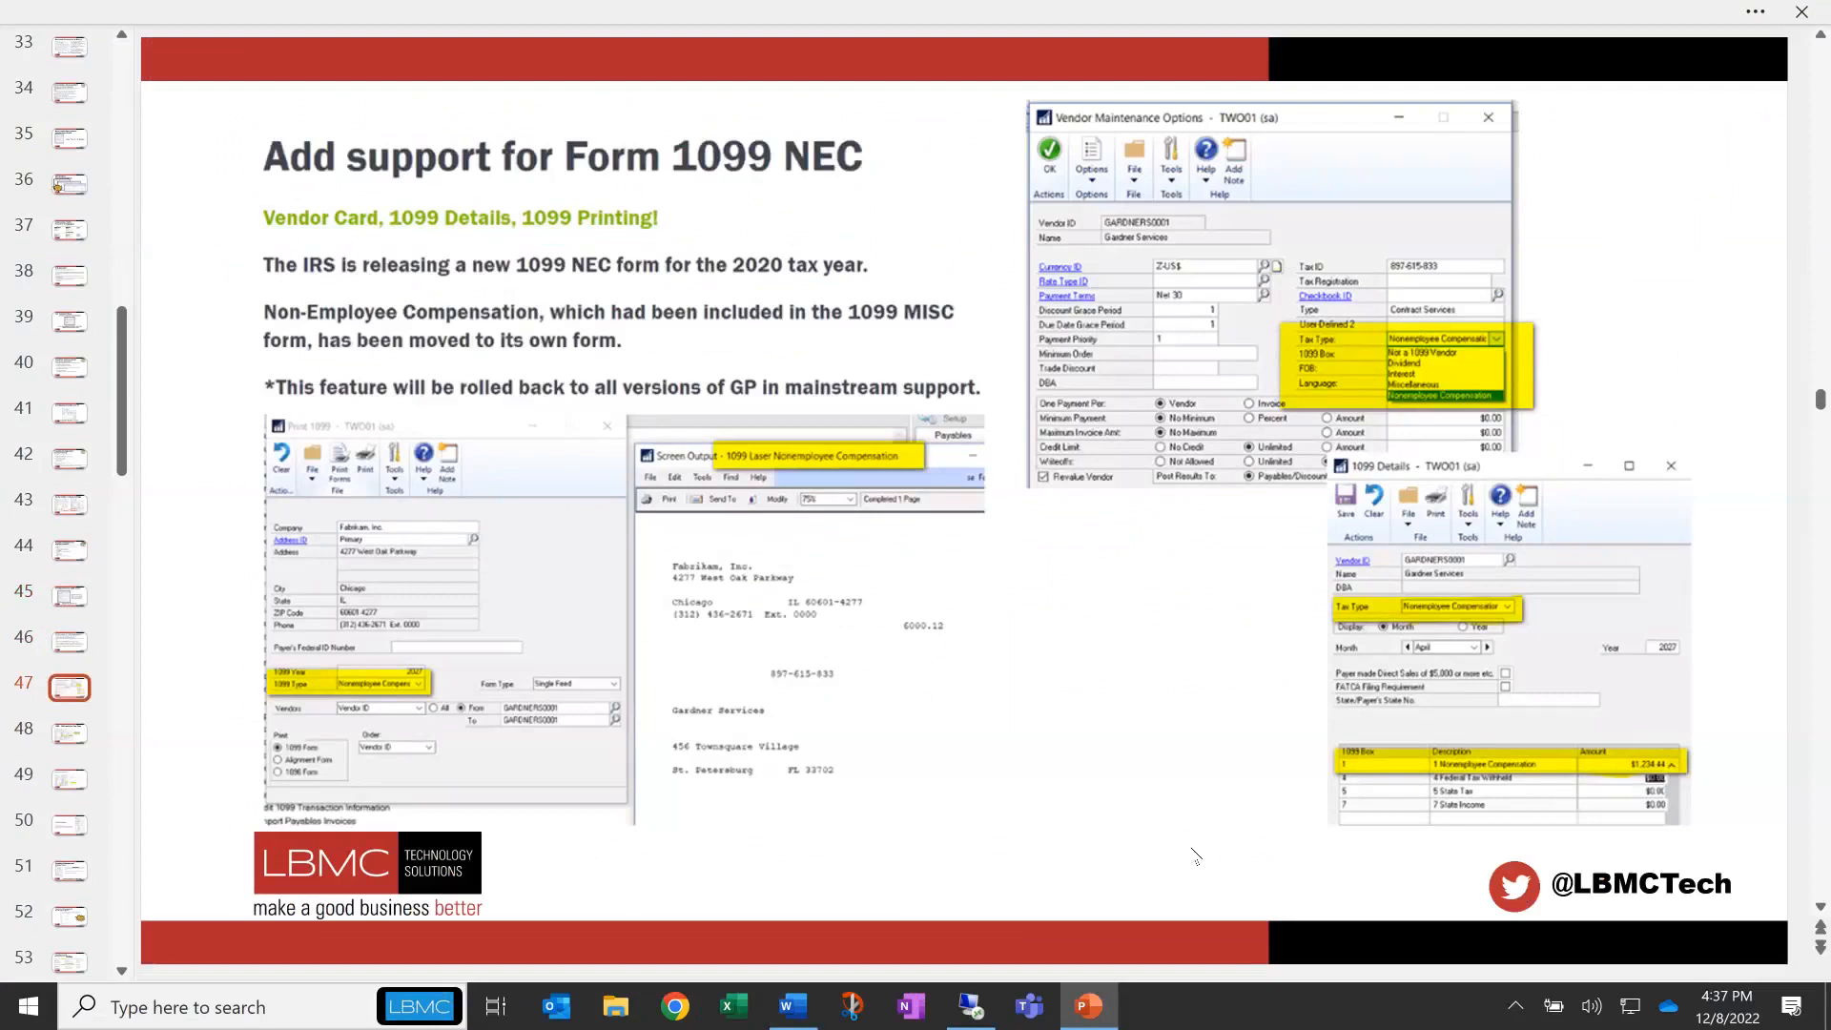
Switch to Word to view the 1099-NEC Form with Lines document, and minimize it to return to the presentation.
click(792, 1007)
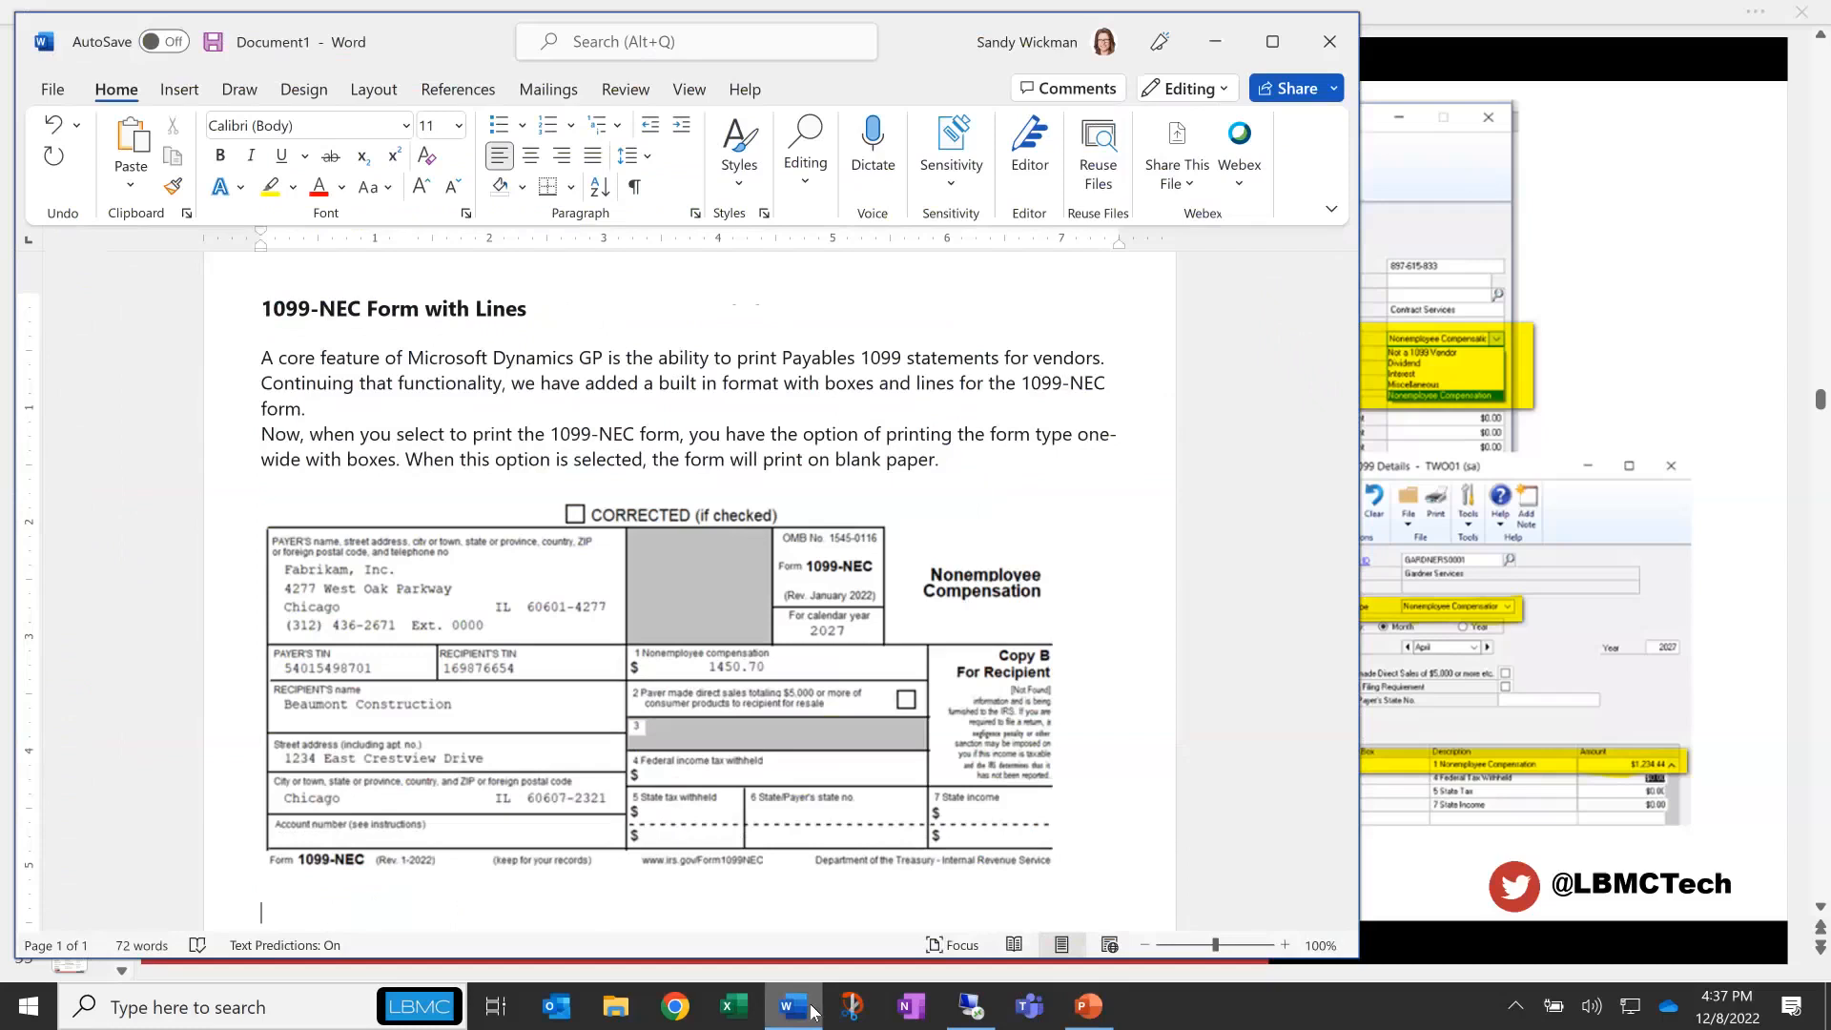
click(1217, 45)
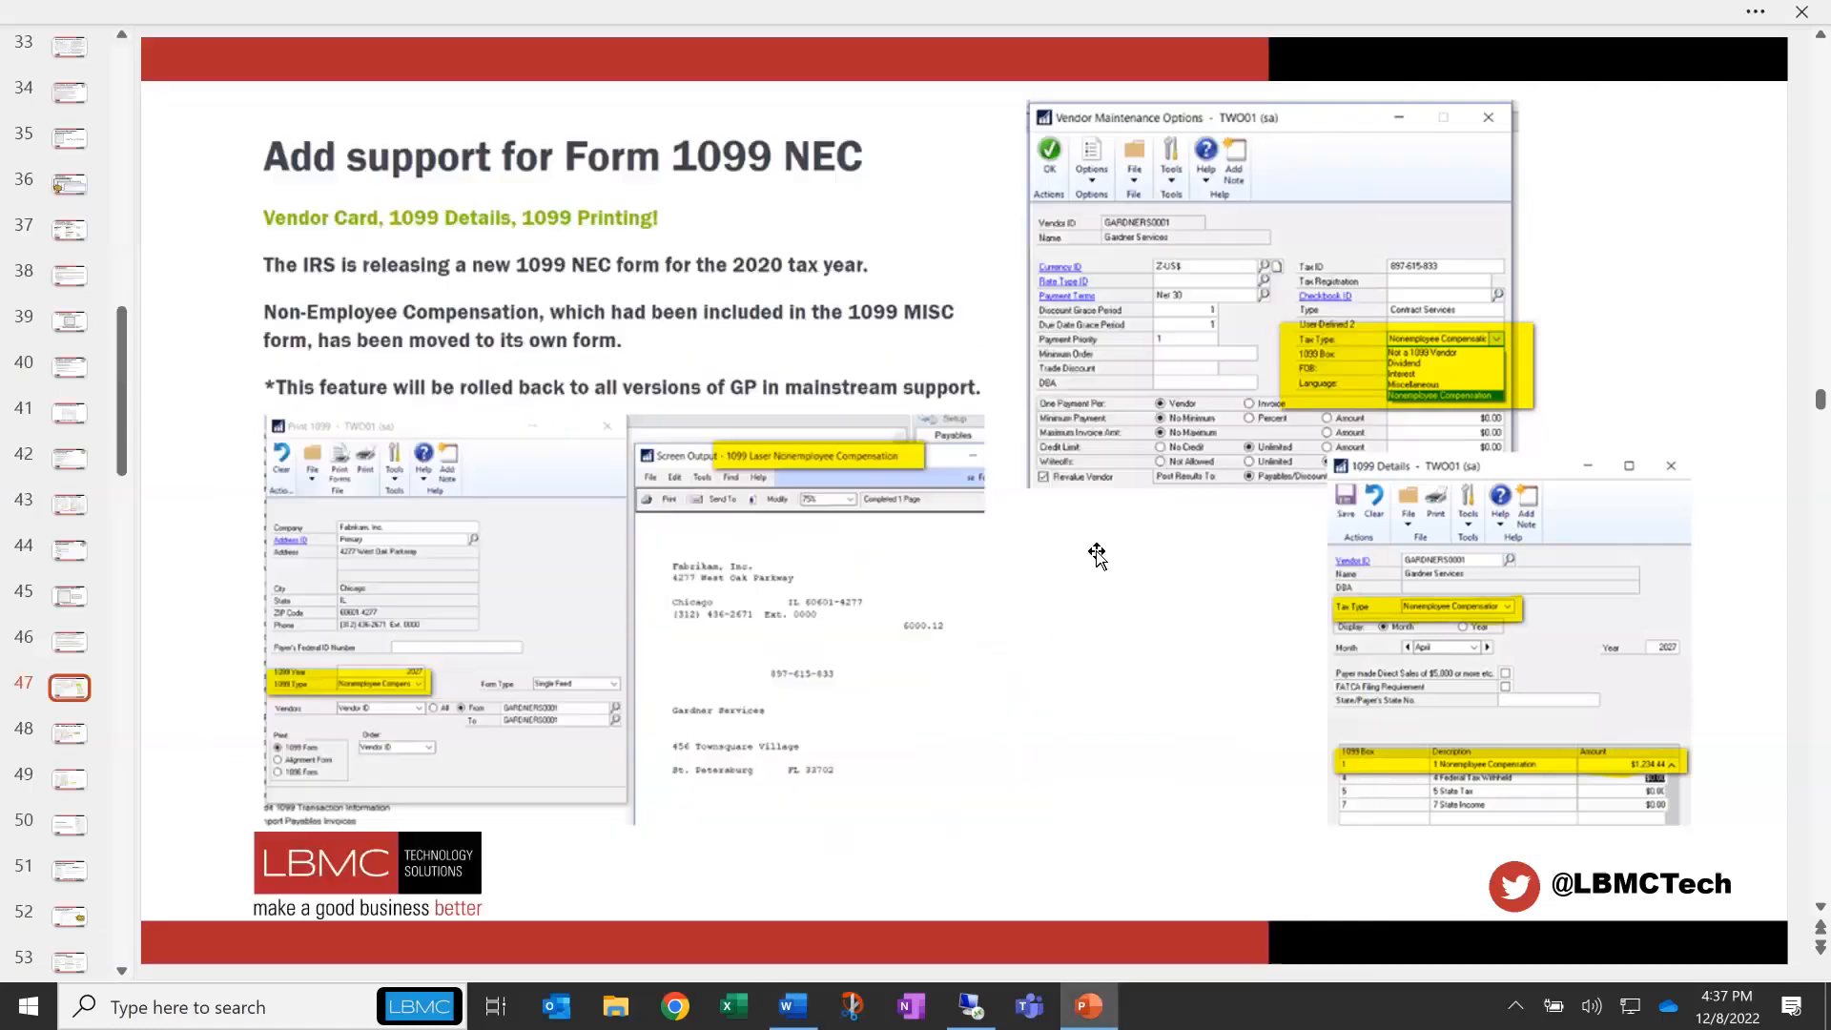